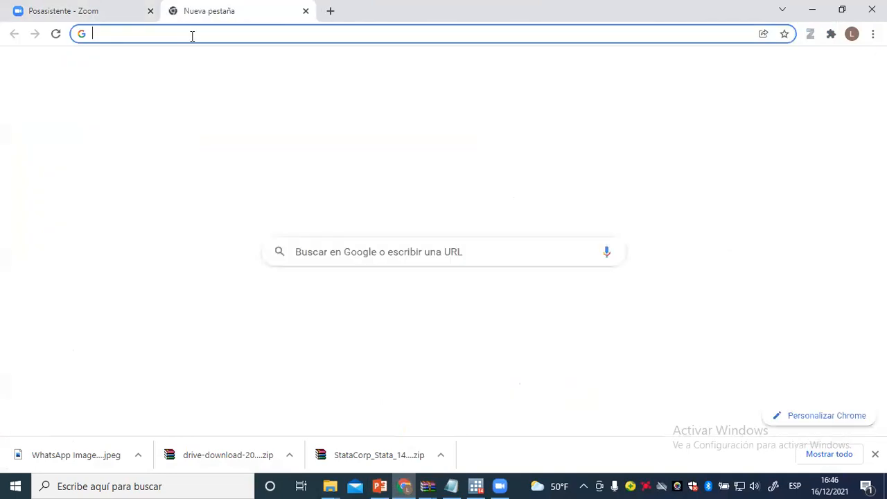
Step: Go to My Drive in Google Drive from the empty browser tab
{"action": "type", "text": "dric"}
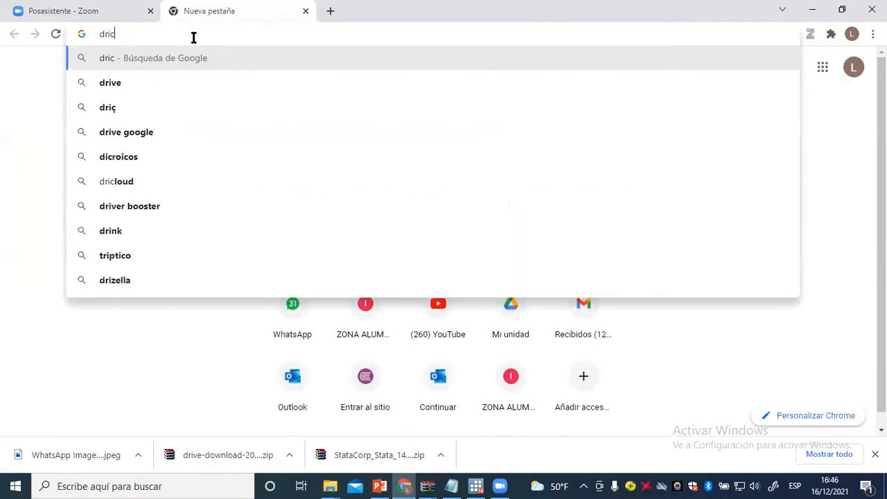
{"action": "key", "text": "BackSpace"}
{"action": "type", "text": "ve"}
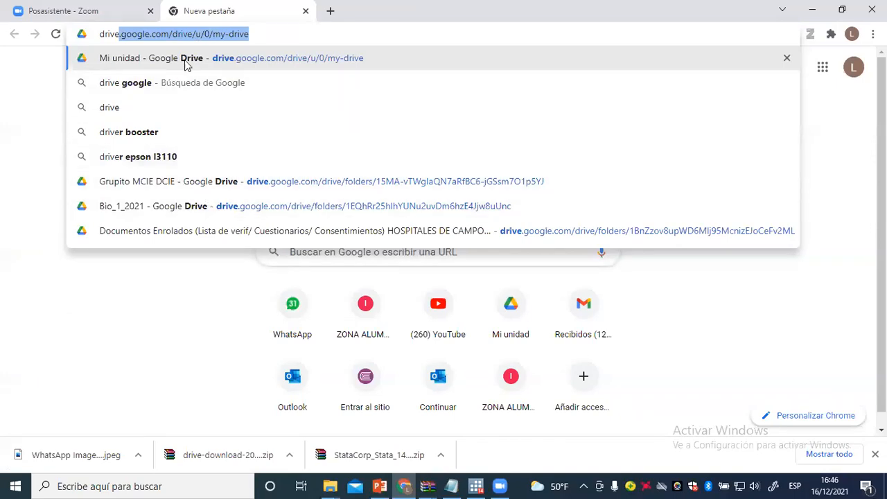
{"action": "left_click", "coordinate": [185, 65]}
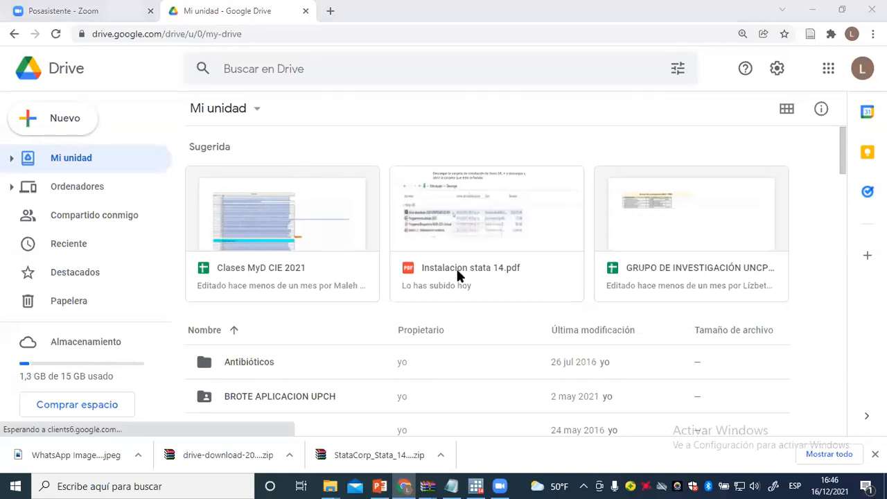
Step: Open the Instalacion stata 14 folder in My Drive and select its web address
{"action": "scroll", "coordinate": [457, 276], "scroll_direction": "down", "scroll_amount": 3}
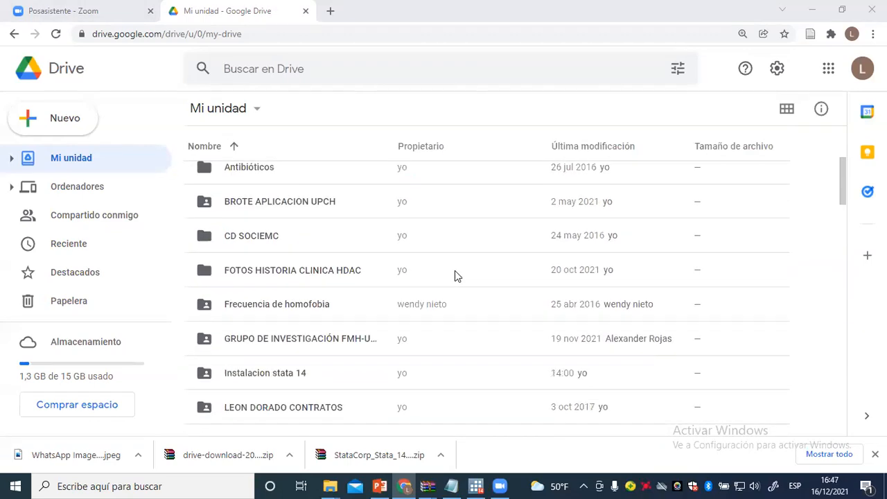
{"action": "scroll", "coordinate": [454, 274], "scroll_direction": "down", "scroll_amount": 1}
{"action": "left_click", "coordinate": [296, 309]}
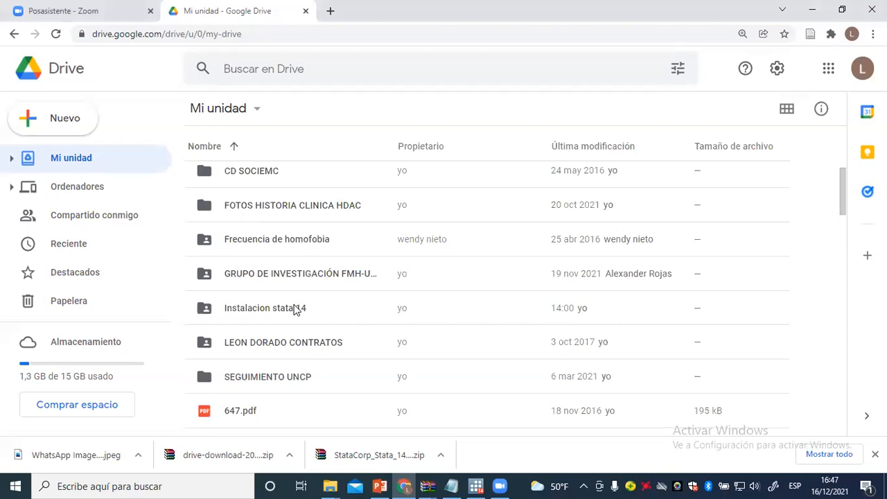
{"action": "double_click", "coordinate": [296, 309]}
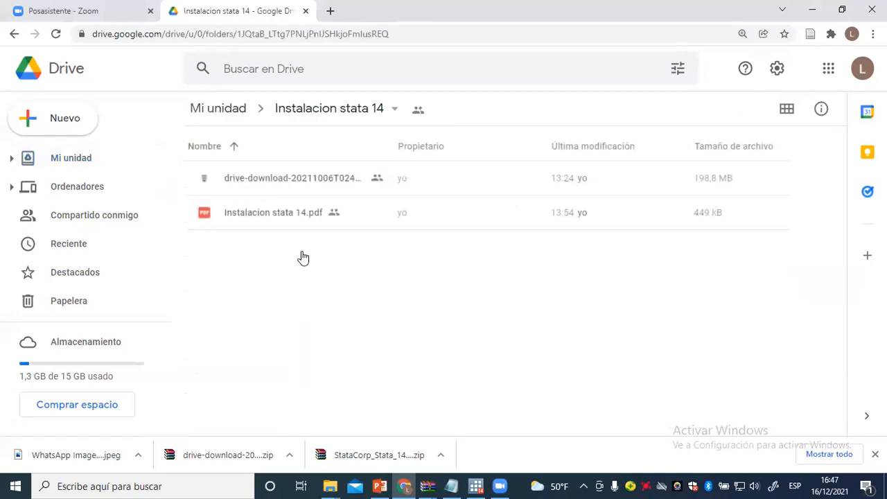
{"action": "left_click", "coordinate": [402, 33]}
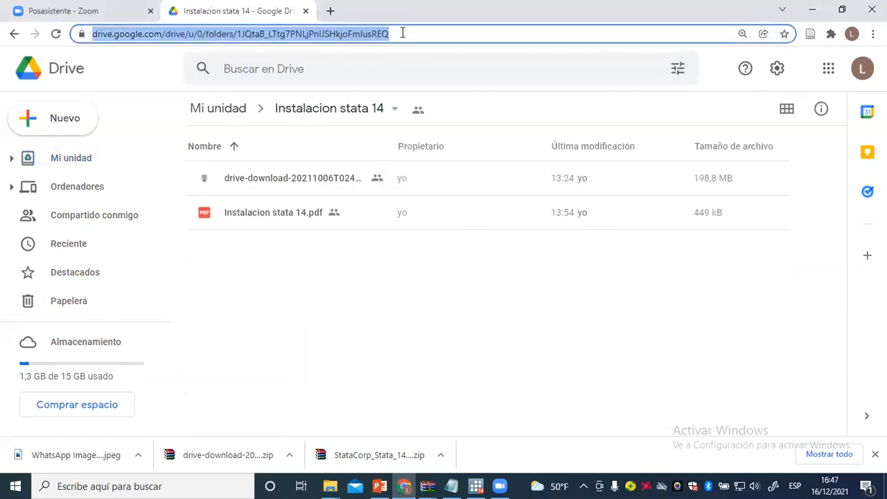
{"action": "left_click", "coordinate": [577, 150]}
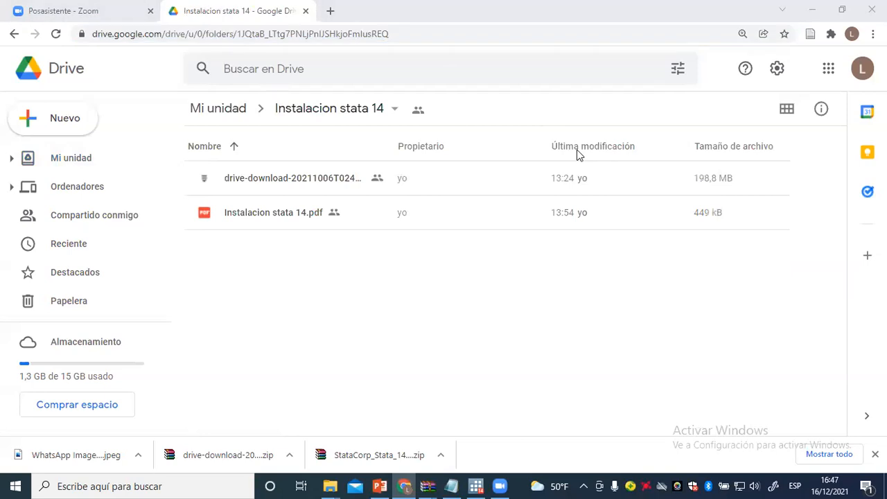
Step: Close the Drive browser tab and minimise the browser and the PowerPoint presentation
{"action": "left_click", "coordinate": [305, 11]}
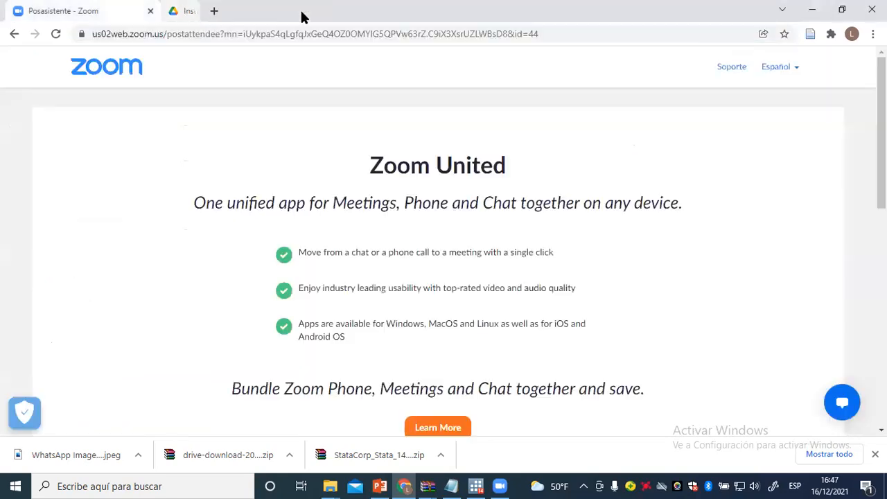
{"action": "left_click", "coordinate": [814, 13]}
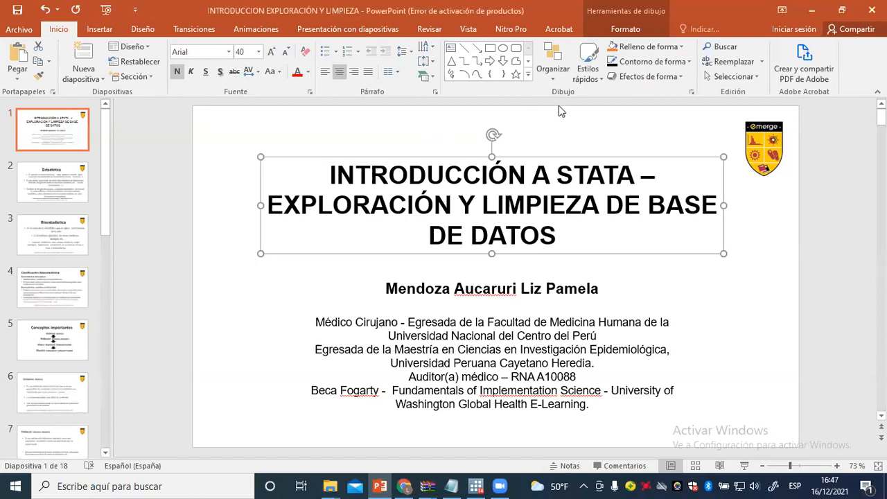
{"action": "left_click", "coordinate": [815, 15]}
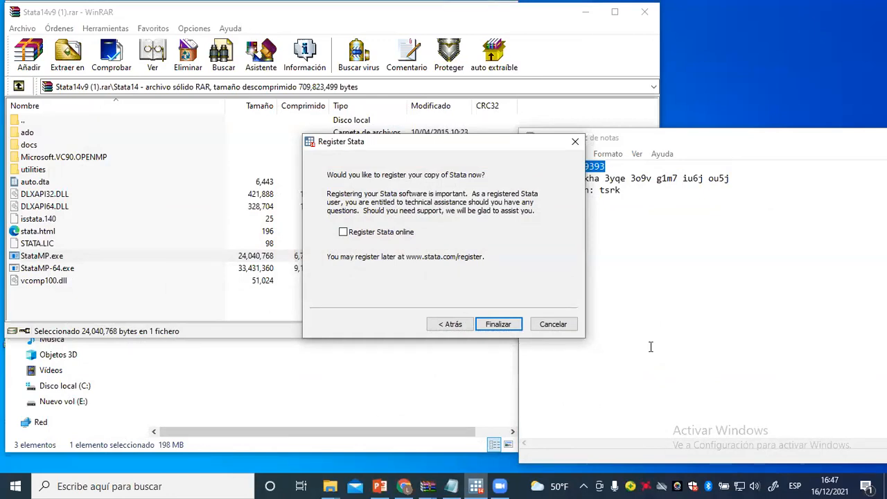
Step: Switch to File Explorer to view the files in the Instalacion stata 14 folder, and minimise the window
{"action": "mouse_move", "coordinate": [407, 487]}
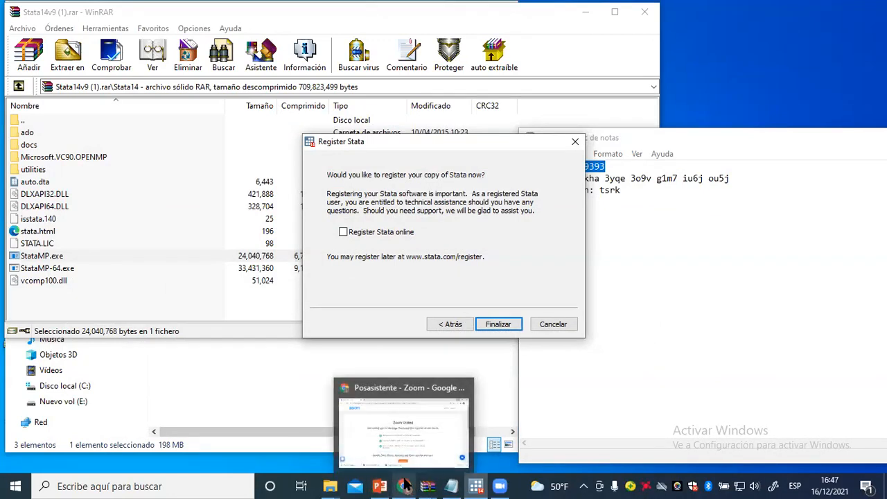
{"action": "left_click", "coordinate": [330, 486]}
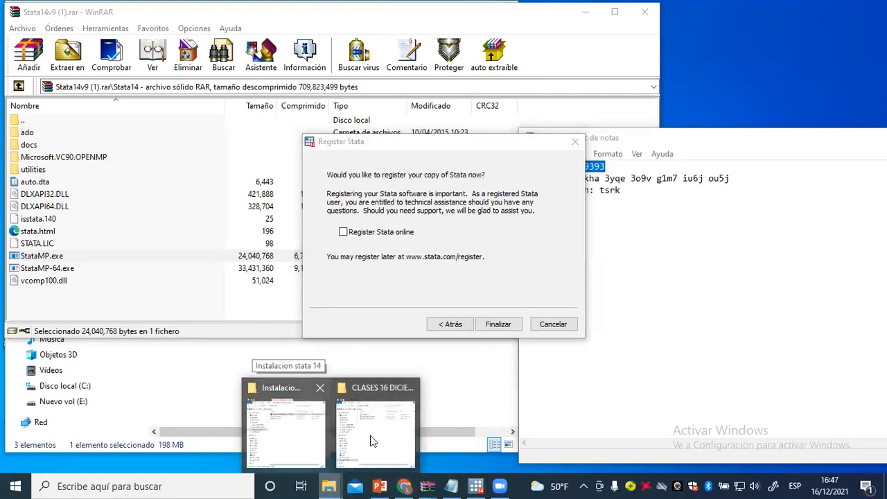
{"action": "left_click", "coordinate": [370, 435]}
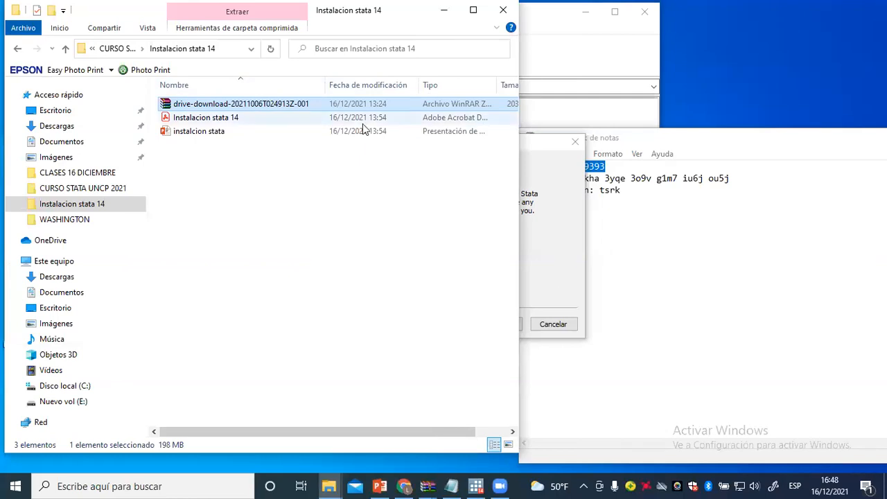
{"action": "left_click", "coordinate": [445, 11]}
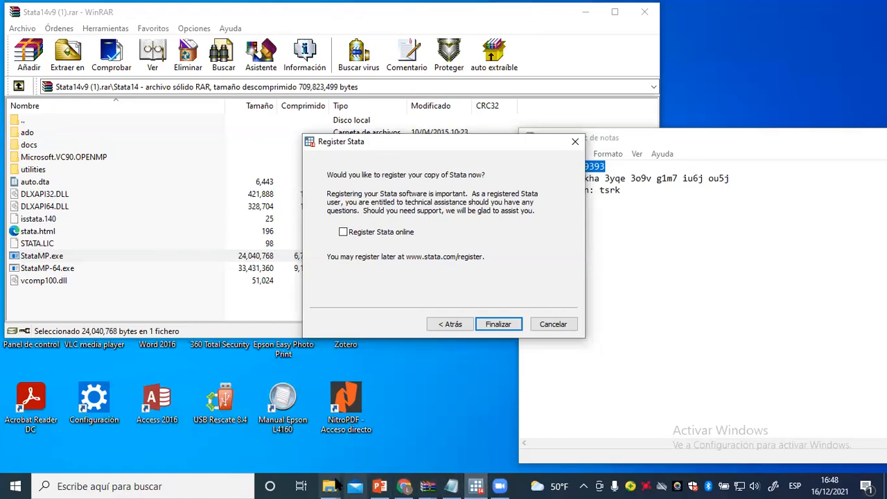
Step: Switch to the WinRAR window showing the contents of drive-download-20211006T024913Z-001.zip
{"action": "mouse_move", "coordinate": [329, 485]}
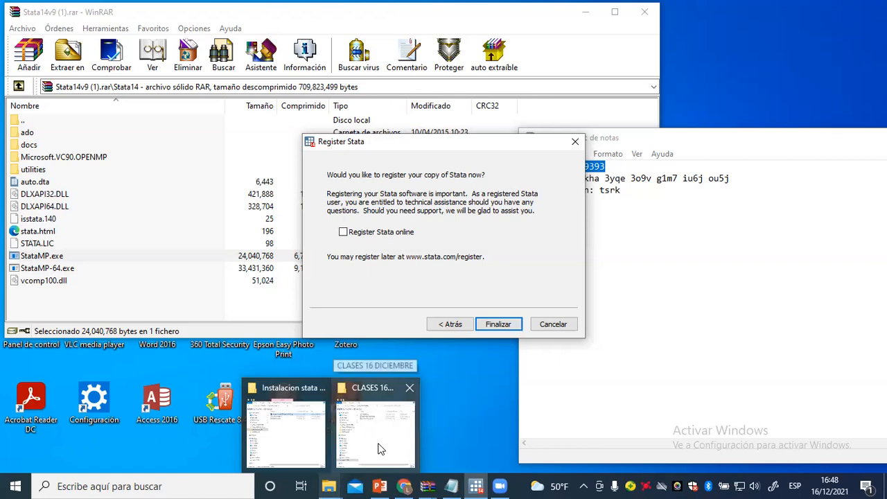
{"action": "left_click", "coordinate": [379, 448]}
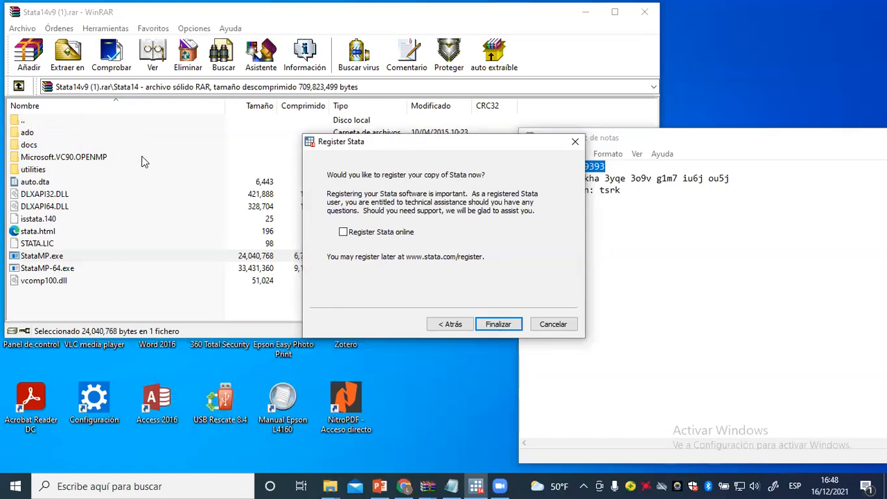
{"action": "mouse_move", "coordinate": [426, 485]}
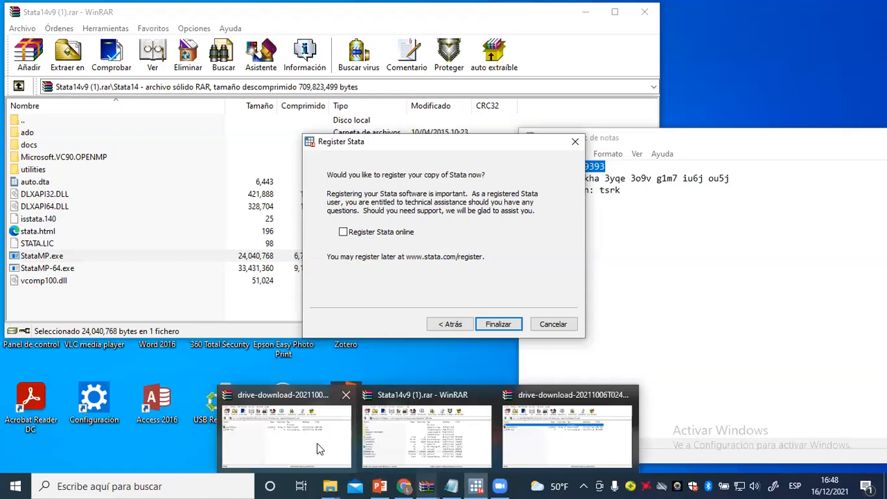
{"action": "left_click", "coordinate": [317, 448]}
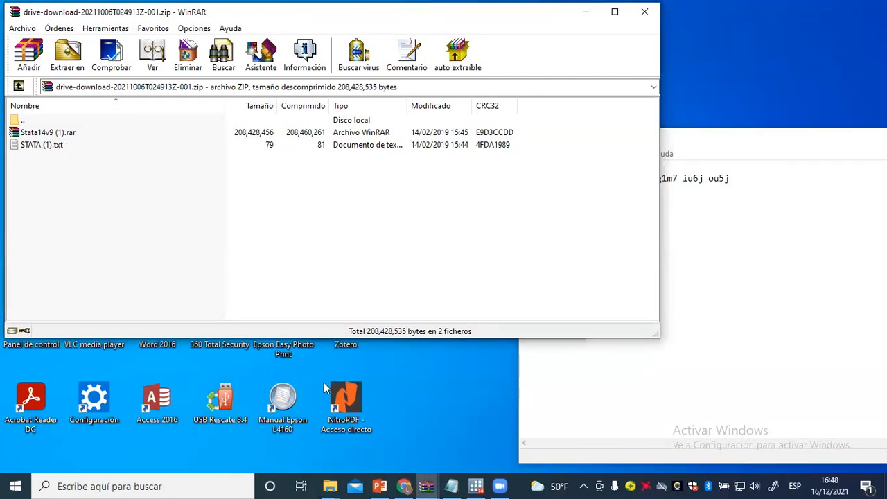
Step: Switch to the STATA (1) text file in Notepad and move its window so it is fully visible
{"action": "left_click", "coordinate": [451, 486]}
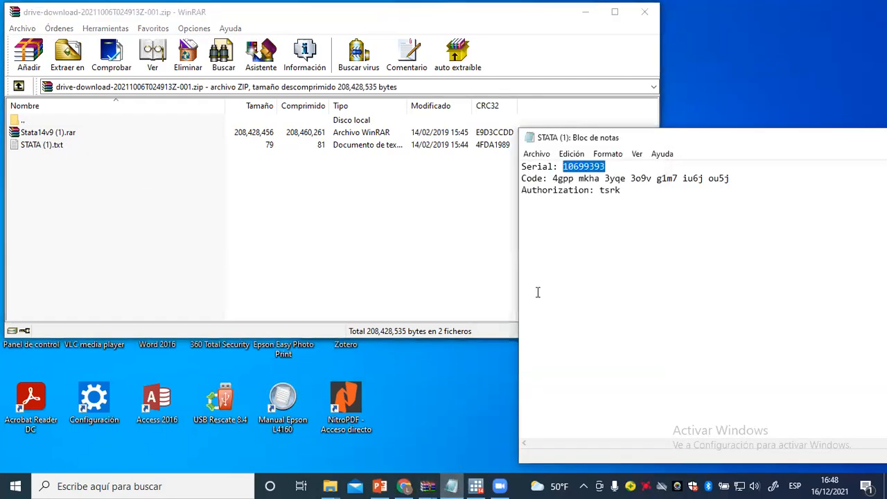
{"action": "left_click_drag", "start_coordinate": [546, 277], "coordinate": [472, 264]}
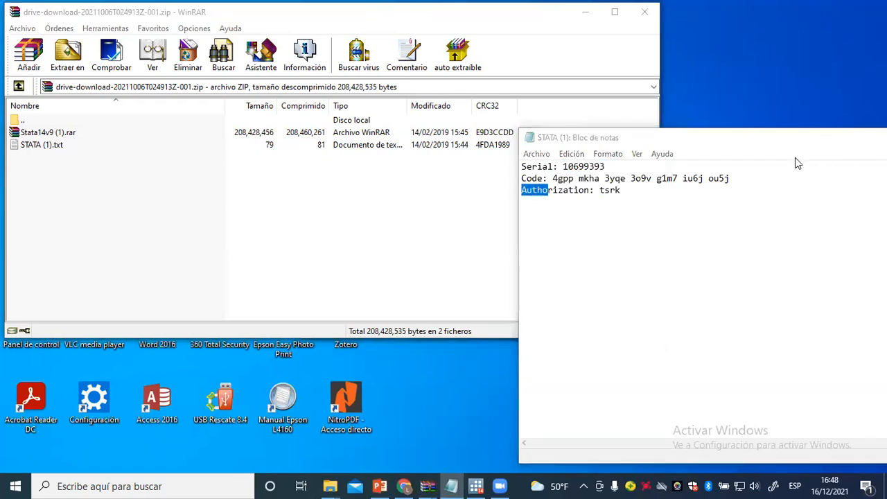
{"action": "left_click", "coordinate": [768, 145]}
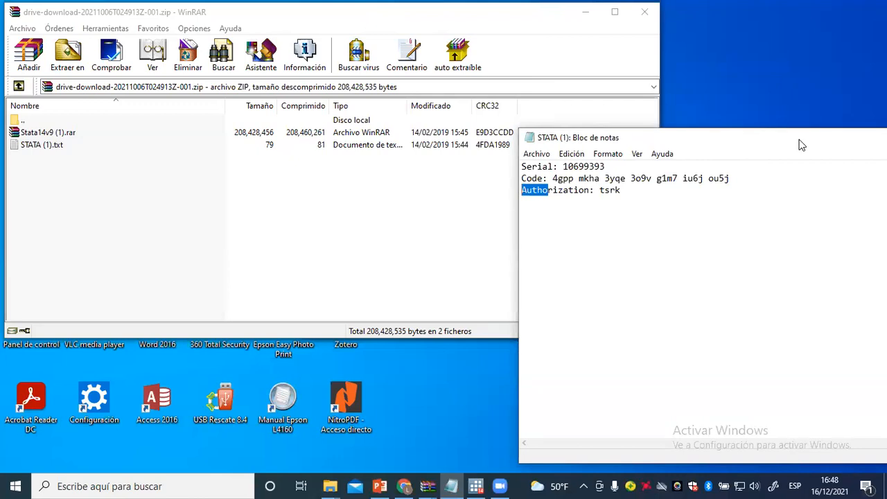
{"action": "left_click_drag", "start_coordinate": [800, 145], "coordinate": [495, 178]}
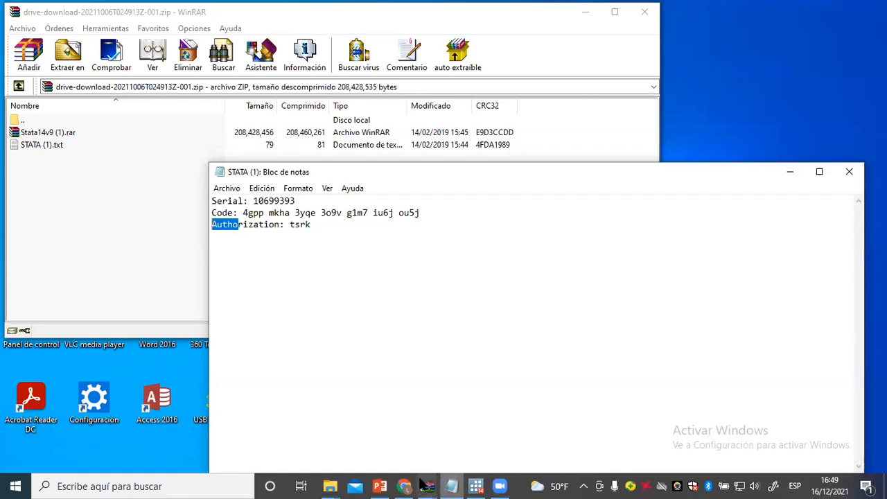
Step: Check the open File Explorer folder windows for the Stata installation files and minimise them again
{"action": "left_click", "coordinate": [331, 485]}
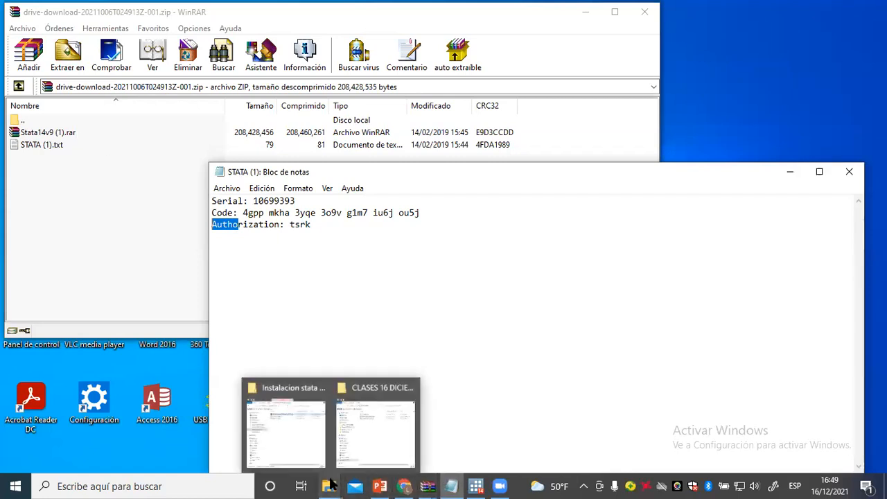
{"action": "left_click", "coordinate": [380, 438]}
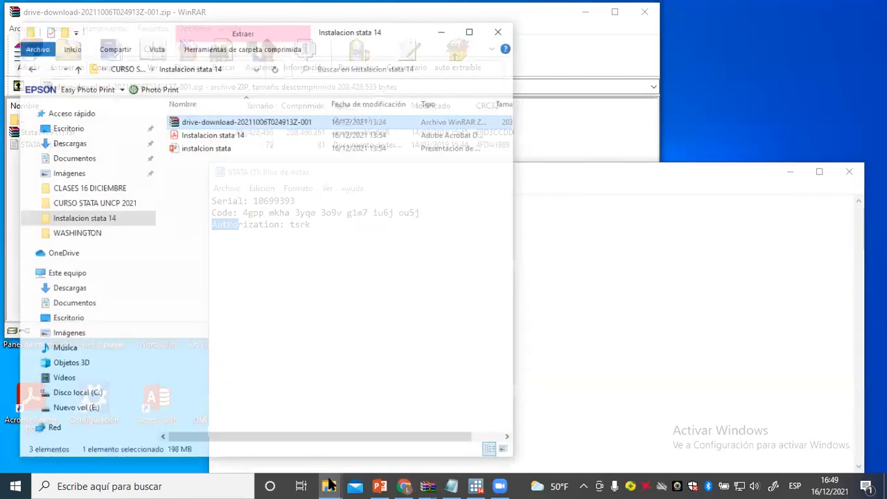
{"action": "left_click", "coordinate": [331, 485]}
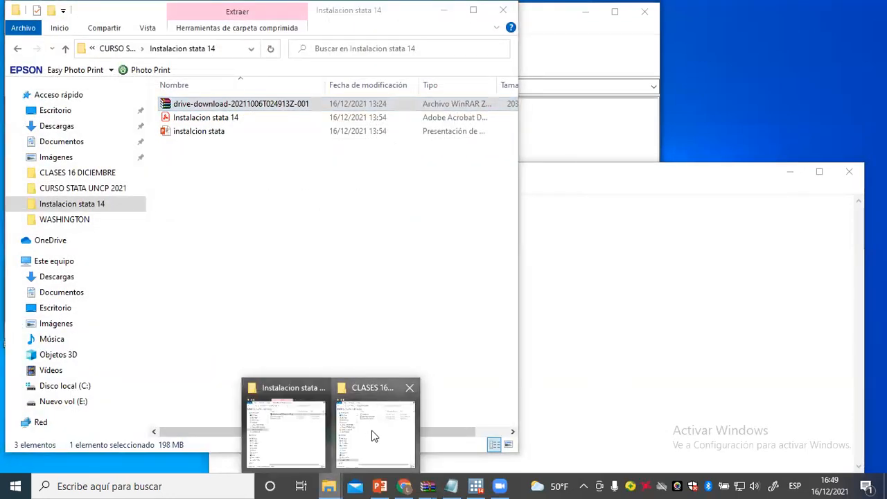
{"action": "left_click", "coordinate": [372, 435]}
{"action": "left_click", "coordinate": [445, 12]}
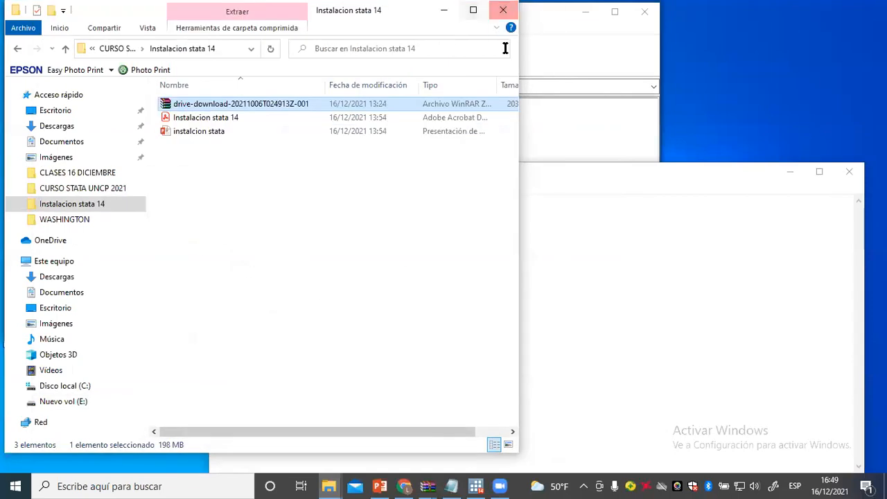
{"action": "left_click", "coordinate": [442, 13]}
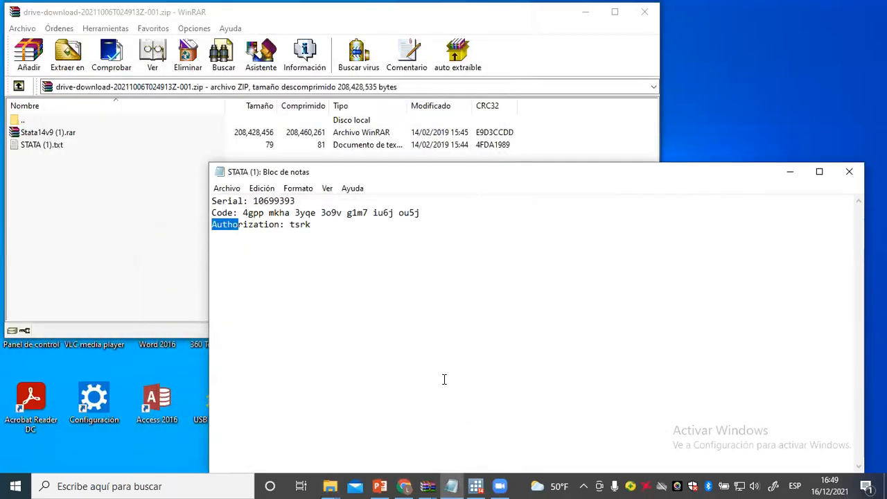
Step: View the contents of the Stata14v9 (1).rar archive in WinRAR and minimise its window
{"action": "left_click", "coordinate": [429, 485]}
{"action": "left_click", "coordinate": [430, 444]}
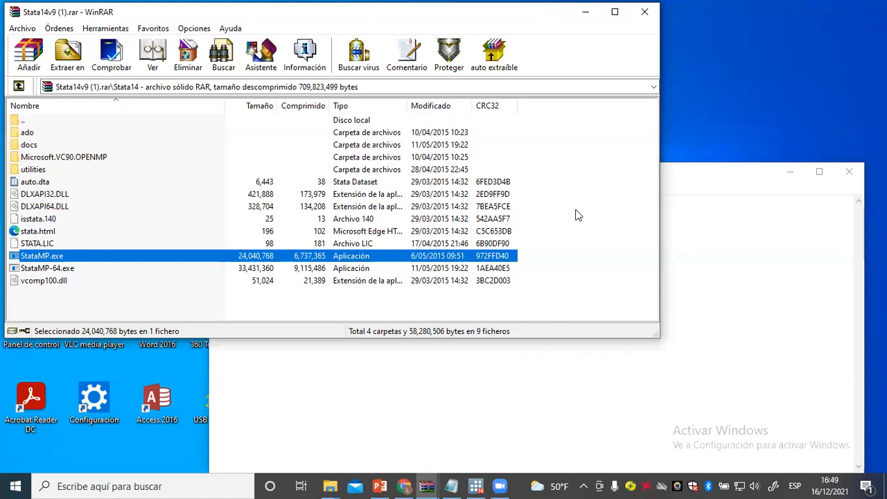
{"action": "left_click", "coordinate": [585, 12]}
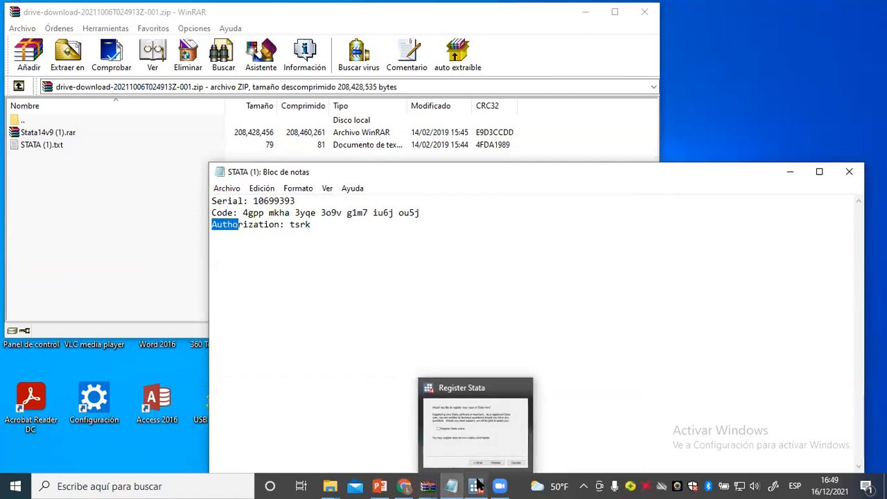
{"action": "left_click", "coordinate": [427, 485]}
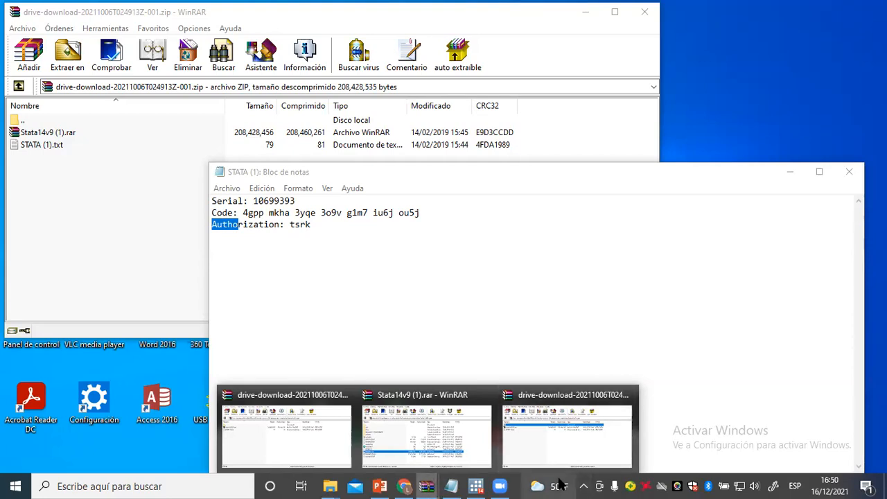
Step: Open the Stata 14 folder inside Documents in File Explorer
{"action": "mouse_move", "coordinate": [330, 485]}
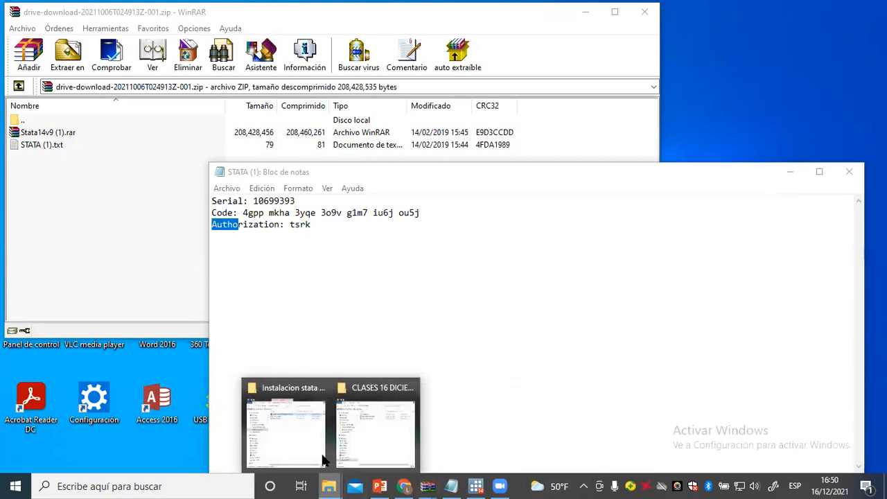
{"action": "left_click", "coordinate": [323, 457]}
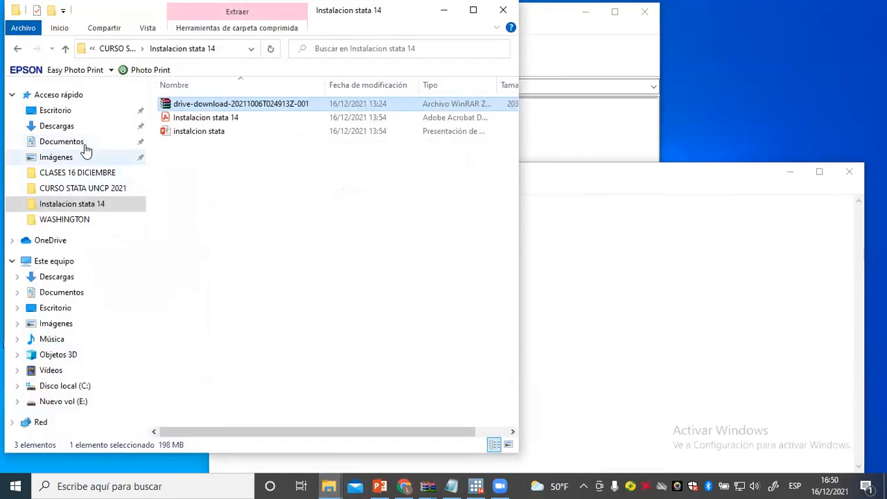
{"action": "left_click", "coordinate": [80, 143]}
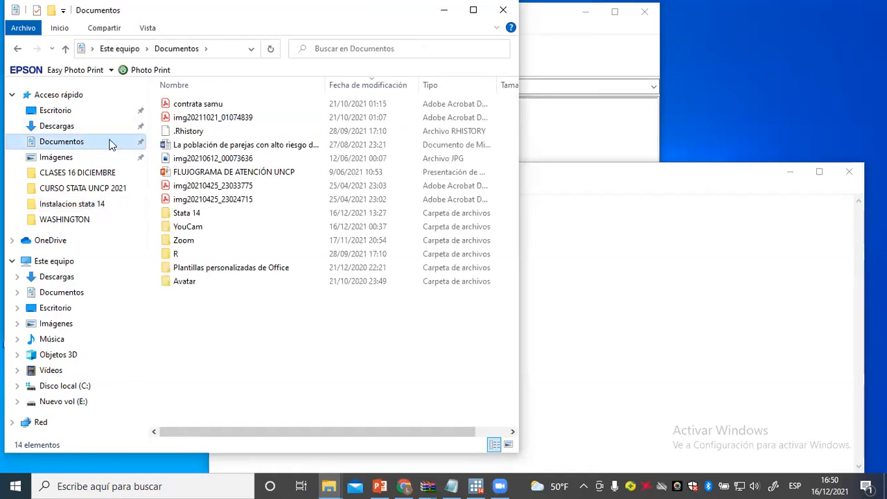
{"action": "left_click", "coordinate": [218, 214]}
{"action": "double_click", "coordinate": [218, 217]}
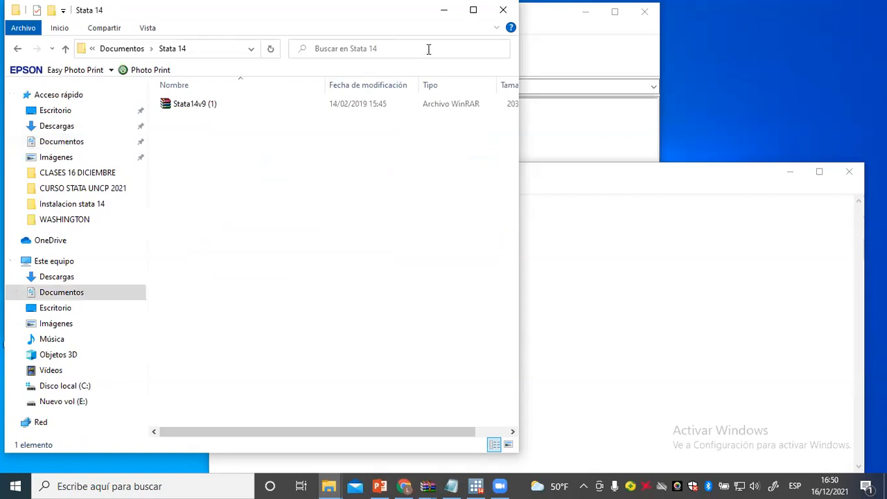
Step: Minimise the Stata 14 folder window and finish the Register Stata wizard without registering online
{"action": "left_click", "coordinate": [444, 10]}
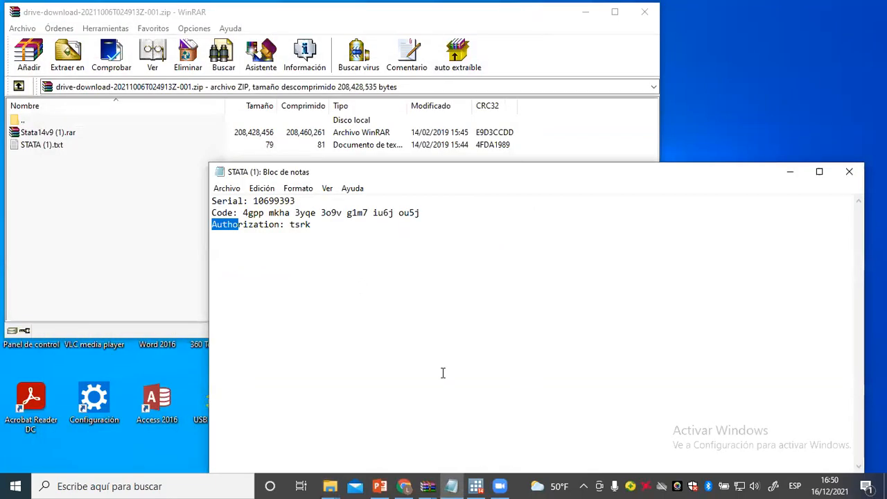
{"action": "left_click", "coordinate": [475, 485]}
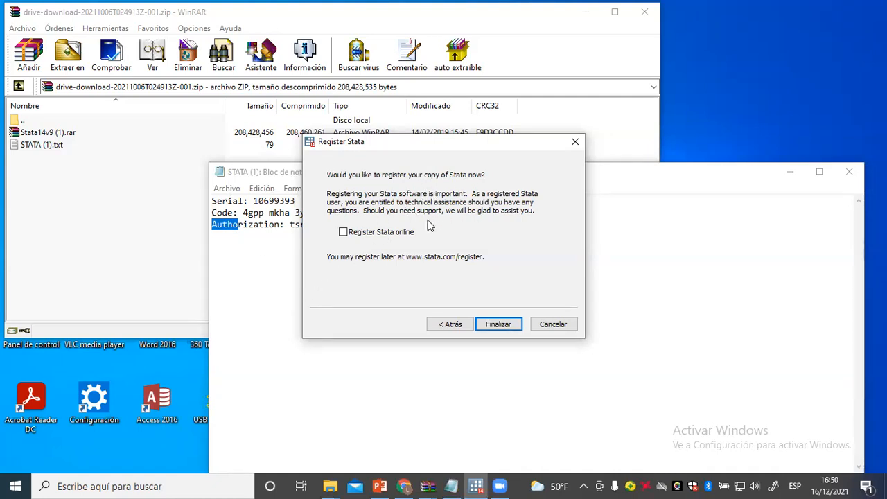
{"action": "left_click", "coordinate": [343, 233]}
{"action": "left_click", "coordinate": [343, 233]}
{"action": "left_click", "coordinate": [500, 325]}
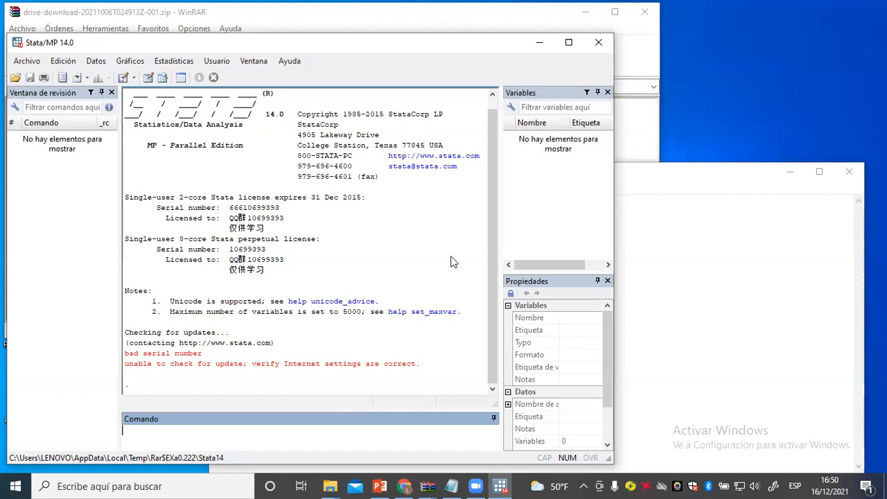
Step: Close the Notepad and WinRAR windows, then maximise the Stata/MP 14.0 window
{"action": "left_click", "coordinate": [539, 45]}
{"action": "left_click", "coordinate": [603, 27]}
{"action": "left_click", "coordinate": [851, 172]}
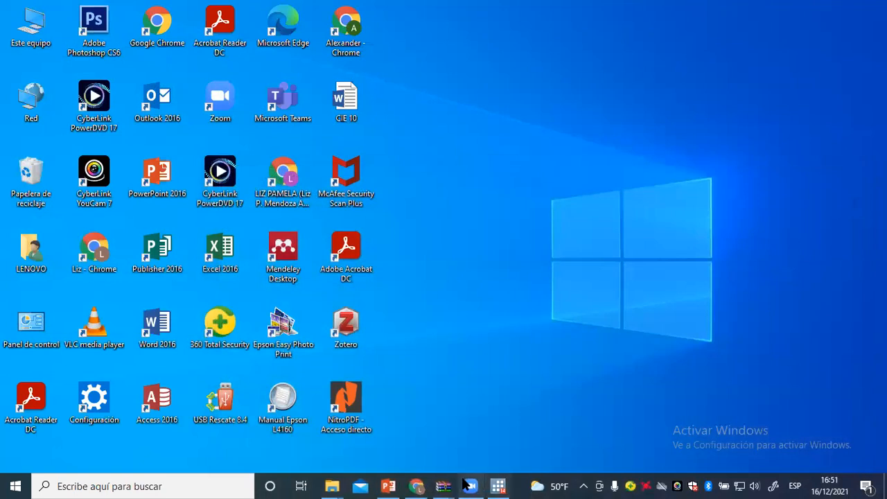
{"action": "mouse_move", "coordinate": [441, 483]}
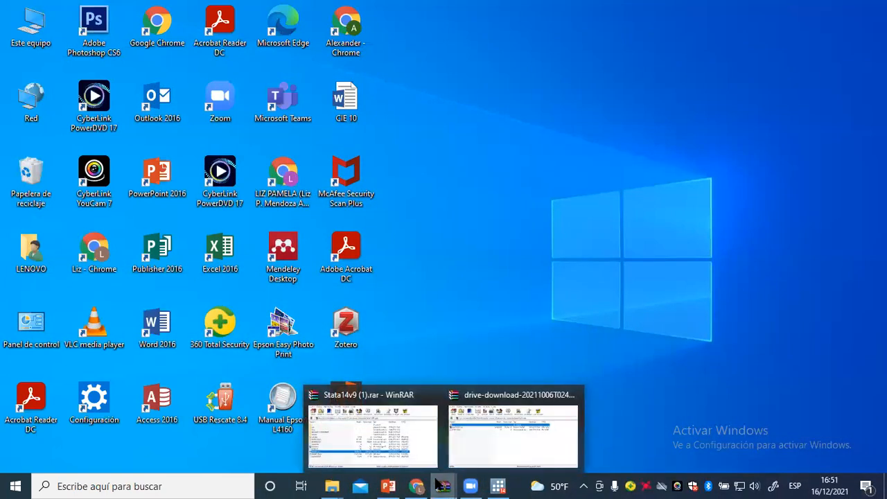
{"action": "left_click", "coordinate": [572, 395]}
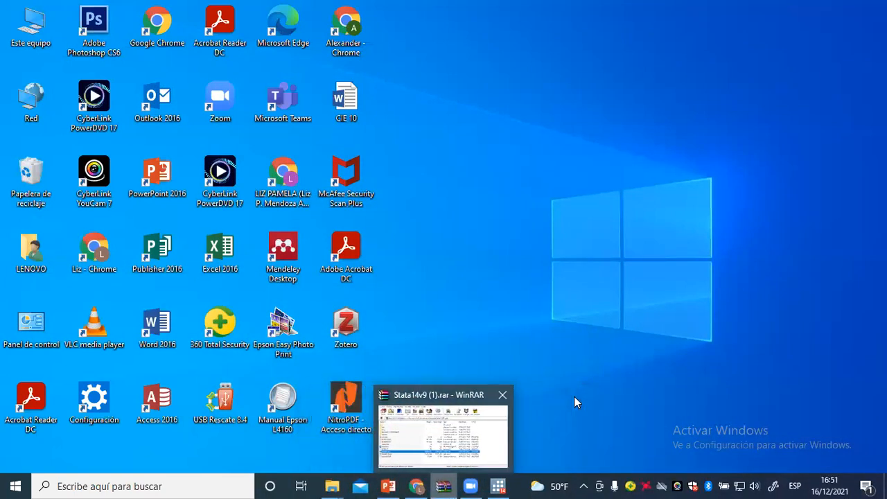
{"action": "left_click", "coordinate": [502, 395]}
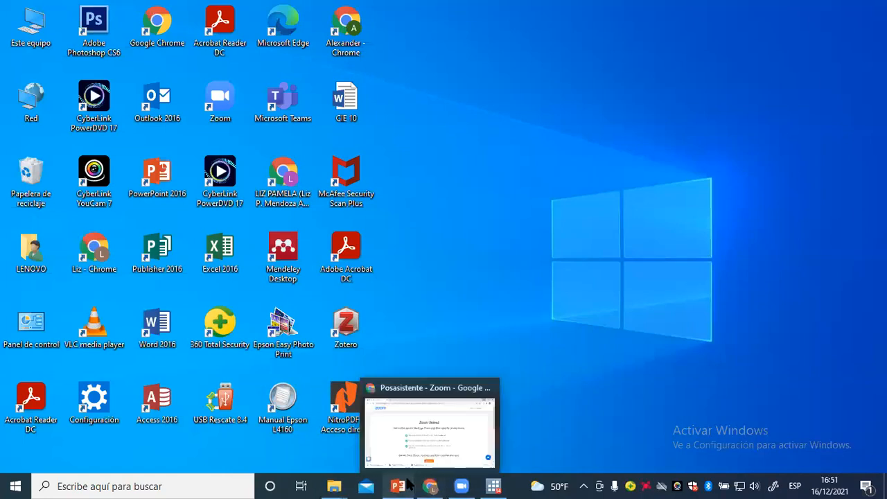
{"action": "left_click", "coordinate": [493, 485]}
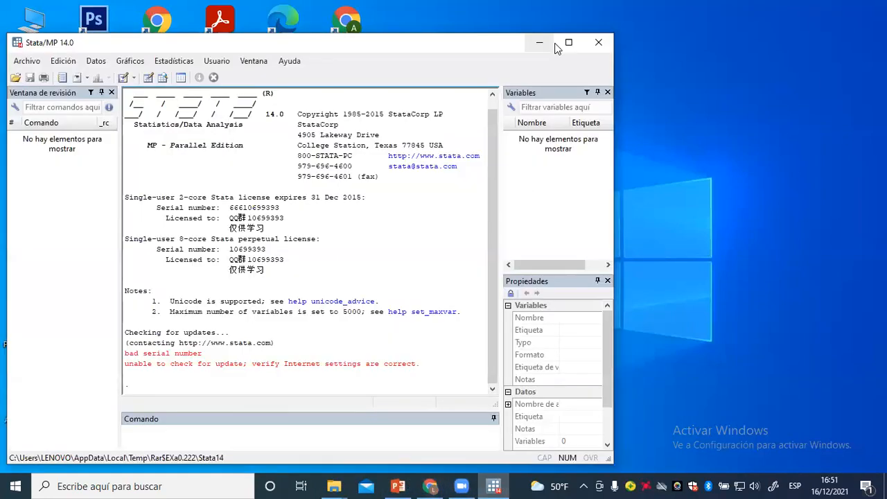
{"action": "left_click", "coordinate": [568, 44]}
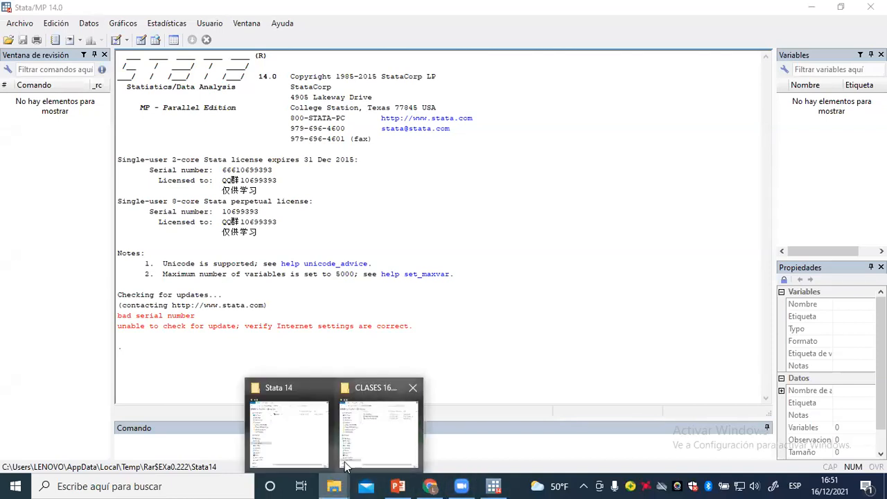
Step: Open the practica 16 diciembre do-file from the CLASES 16 DICIEMBRE folder, choosing Stata as the application for .do files
{"action": "left_click", "coordinate": [346, 467]}
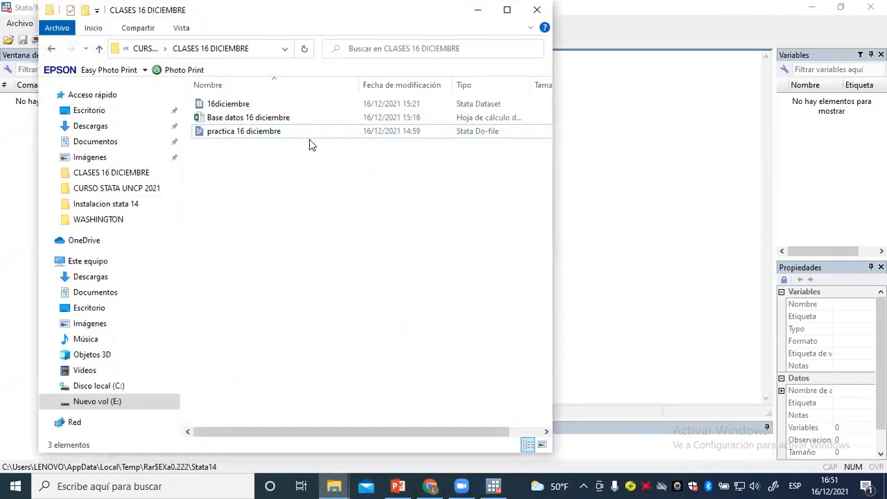
{"action": "double_click", "coordinate": [298, 131]}
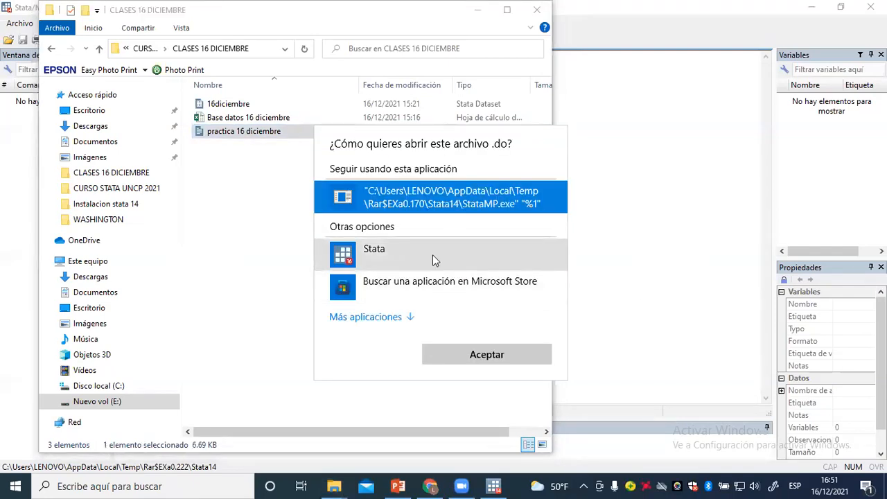
{"action": "left_click", "coordinate": [392, 317]}
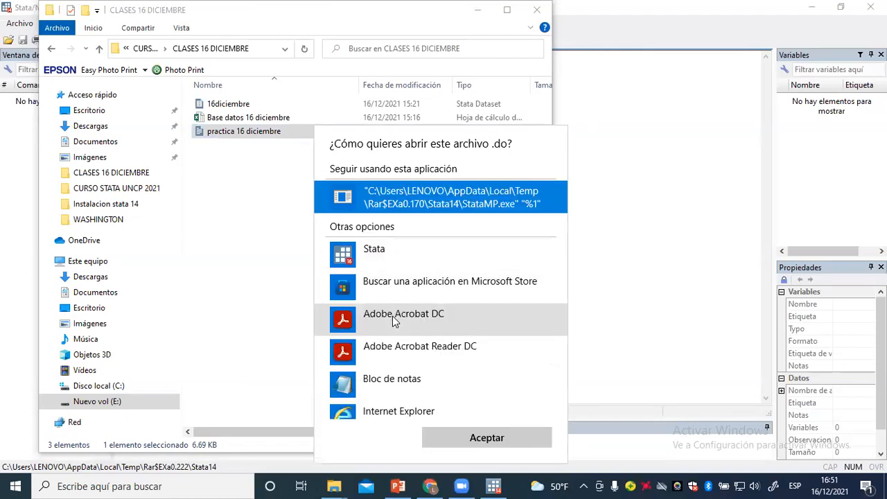
{"action": "scroll", "coordinate": [420, 301], "scroll_direction": "down", "scroll_amount": 3}
{"action": "scroll", "coordinate": [419, 302], "scroll_direction": "up", "scroll_amount": 2}
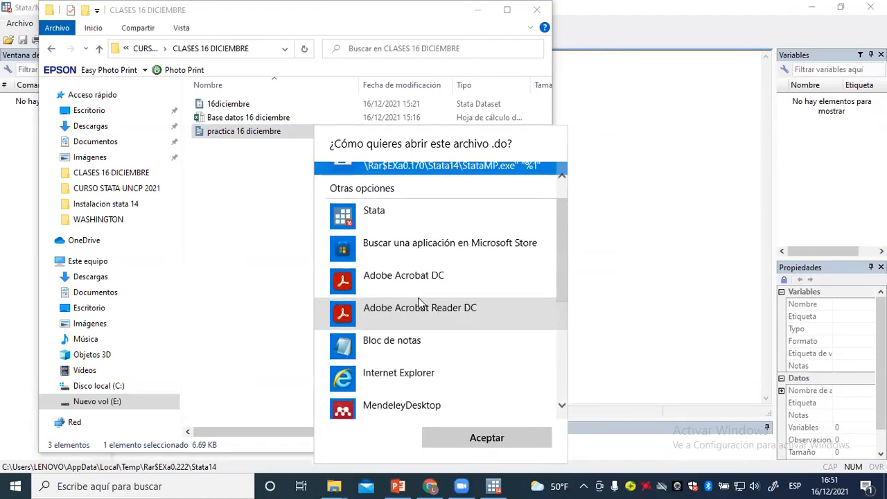
{"action": "scroll", "coordinate": [419, 303], "scroll_direction": "up", "scroll_amount": 2}
{"action": "scroll", "coordinate": [419, 302], "scroll_direction": "down", "scroll_amount": 5}
{"action": "scroll", "coordinate": [415, 300], "scroll_direction": "up", "scroll_amount": 5}
{"action": "left_click", "coordinate": [393, 255]}
{"action": "key", "text": "Return"}
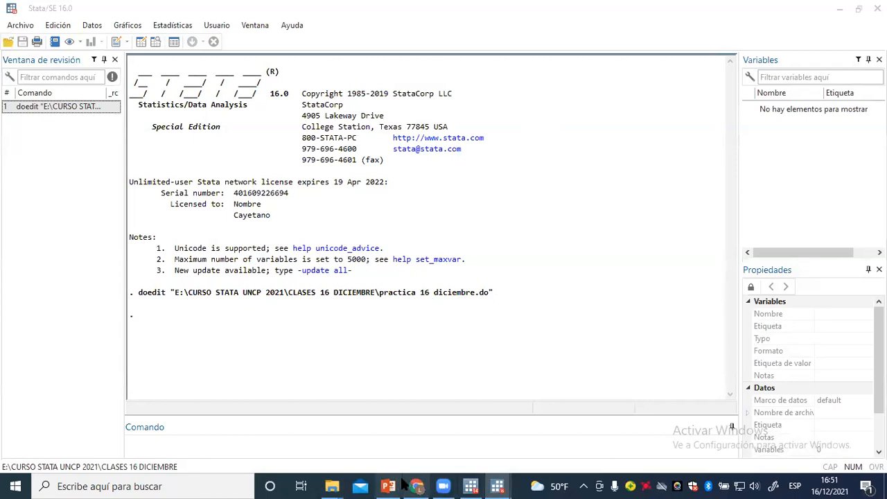
Step: Open the Base datos 16 diciembre workbook in Excel, dismiss the Office activation wizard and return to the Stata/SE 16.0 window
{"action": "mouse_move", "coordinate": [333, 485]}
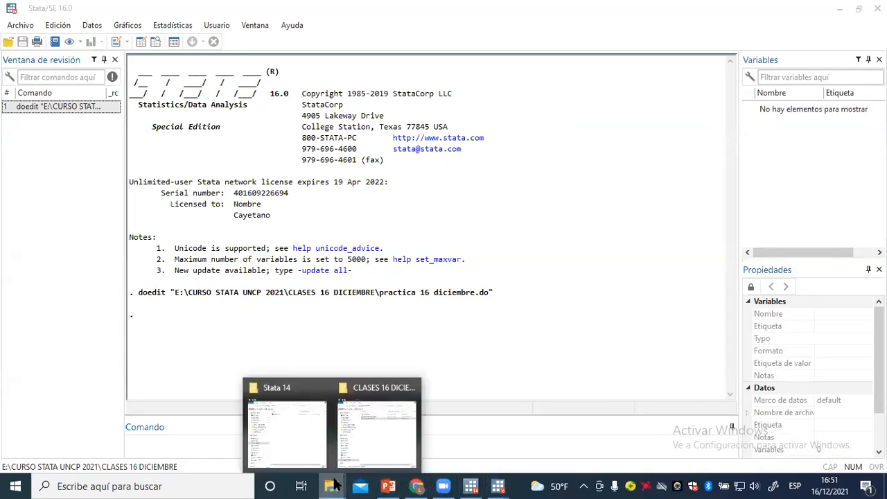
{"action": "left_click", "coordinate": [376, 451]}
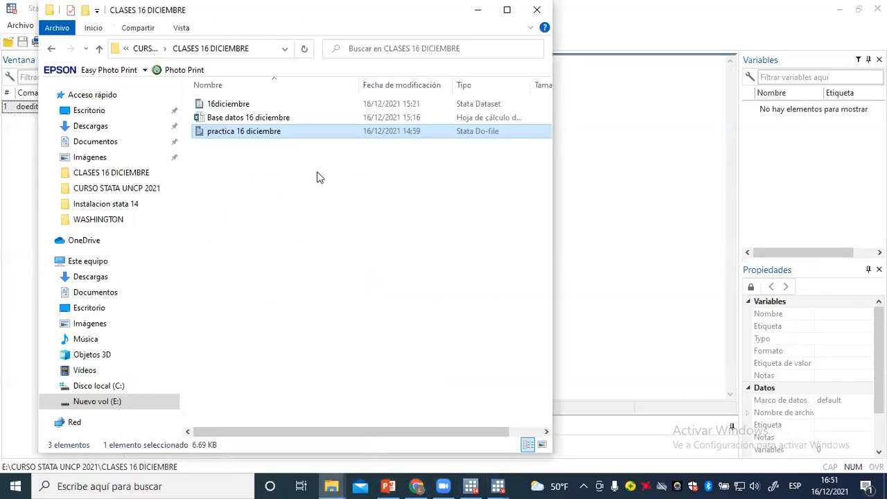
{"action": "left_click", "coordinate": [292, 118]}
{"action": "double_click", "coordinate": [292, 117]}
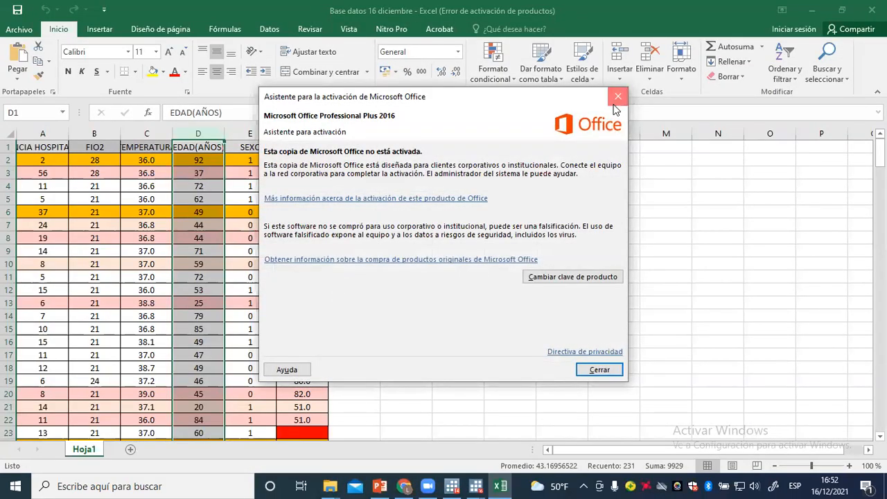
{"action": "left_click", "coordinate": [617, 96]}
{"action": "left_click", "coordinate": [811, 15]}
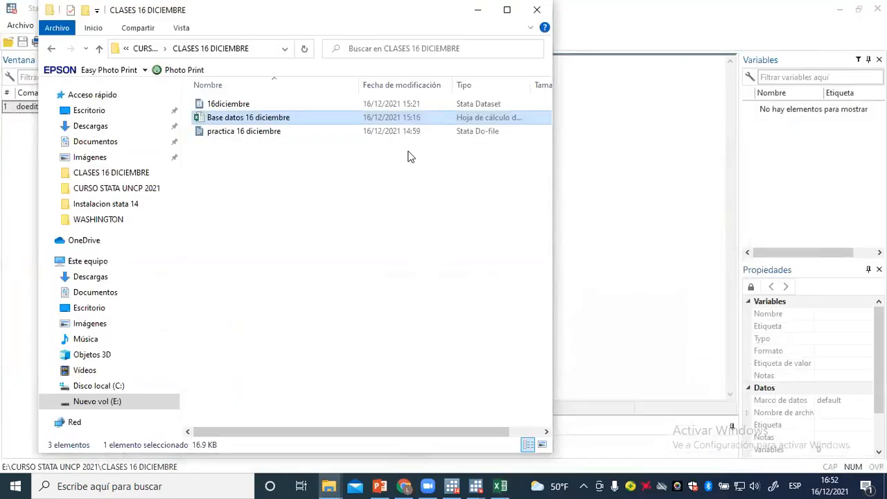
{"action": "left_click", "coordinate": [476, 12]}
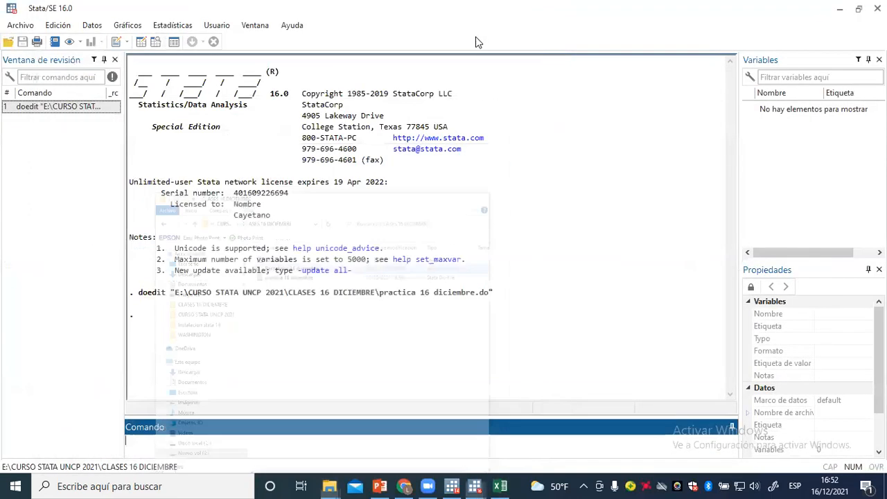
{"action": "left_click", "coordinate": [500, 486]}
{"action": "left_click", "coordinate": [498, 485]}
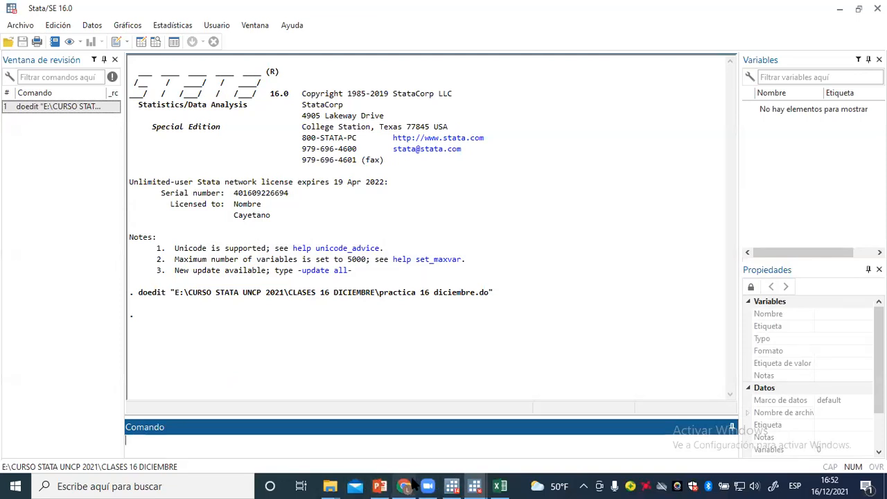
Step: Bring up the Do-file Editor with practica 16 diciembre in front of the main Stata window
{"action": "mouse_move", "coordinate": [329, 485]}
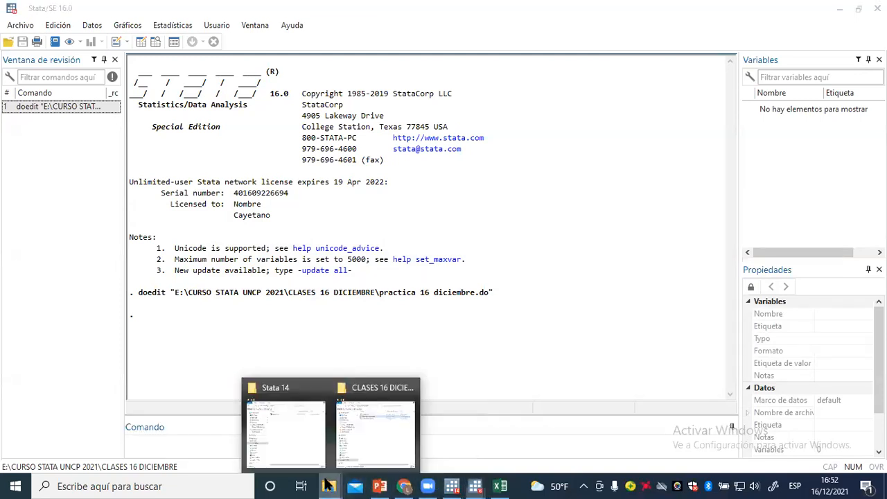
{"action": "left_click", "coordinate": [373, 431]}
{"action": "left_click", "coordinate": [310, 133]}
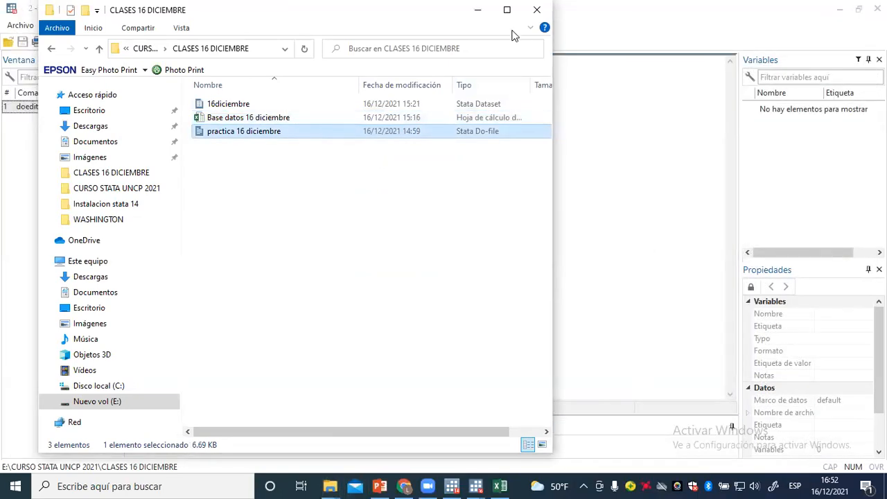
{"action": "left_click", "coordinate": [478, 14]}
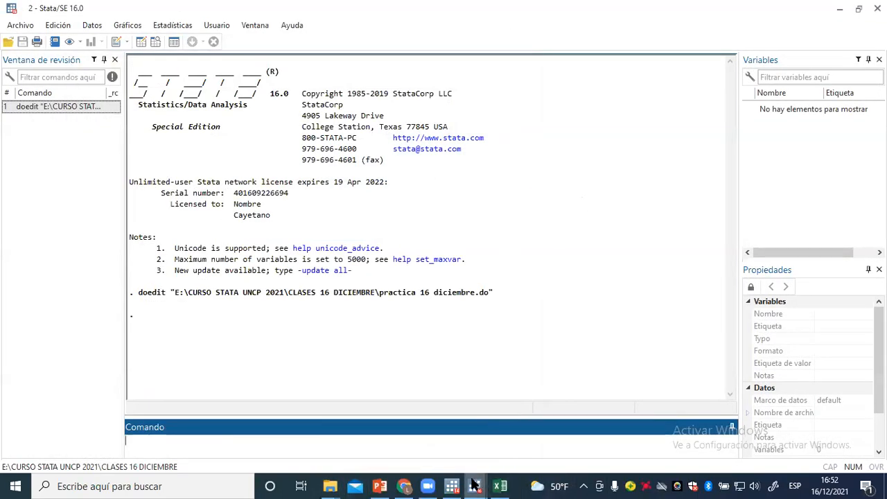
{"action": "mouse_move", "coordinate": [475, 485]}
{"action": "left_click", "coordinate": [671, 433]}
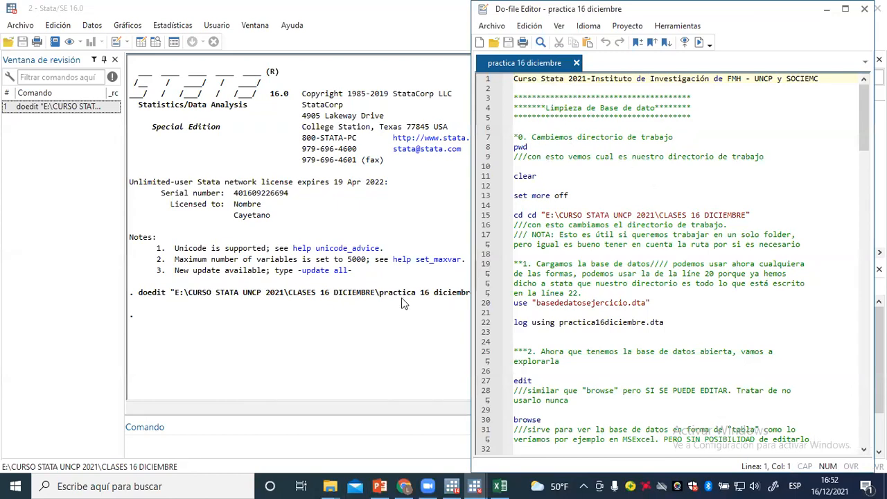
{"action": "left_click", "coordinate": [409, 388]}
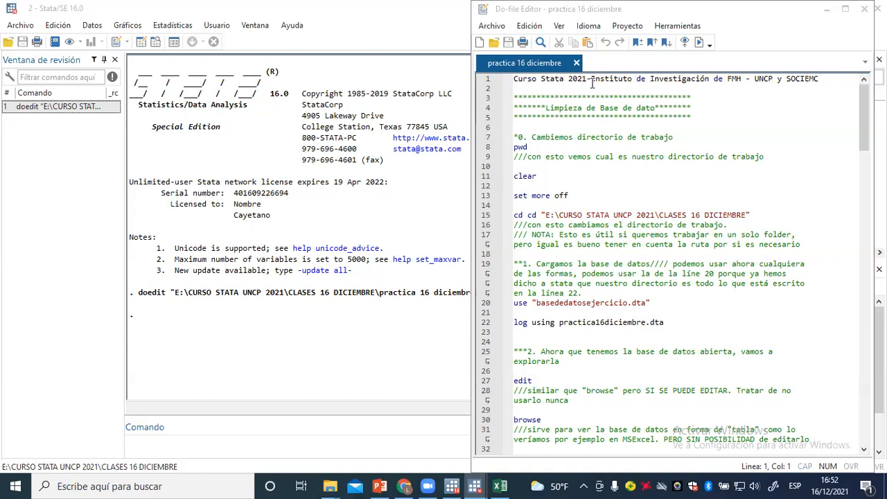
Step: Add a new line reading "nmsif" below the "Limpieza de Base de dato" heading in the do-file
{"action": "left_click", "coordinate": [534, 118]}
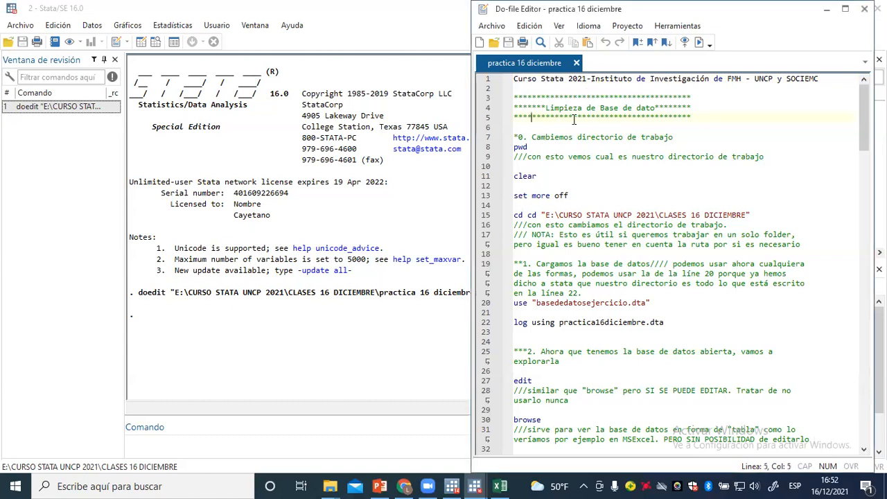
{"action": "left_click", "coordinate": [698, 116]}
{"action": "key", "text": "Return"}
{"action": "type", "text": "nm"}
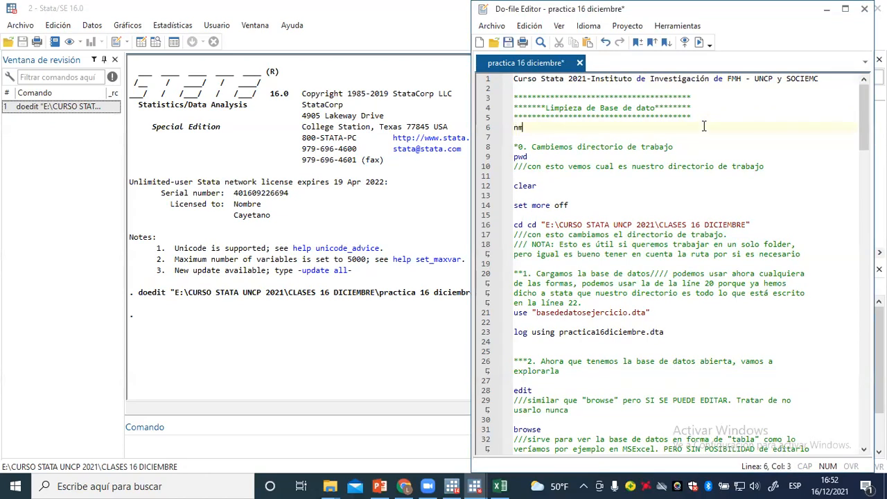
{"action": "type", "text": "sif"}
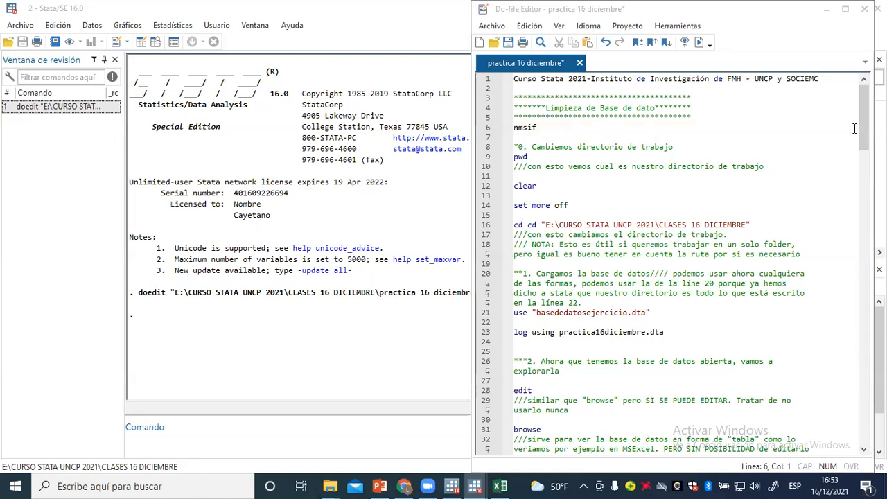
Step: Choose the 16diciembre and Base datos 16 diciembre files in Zoom's open-file dialog, closing the workbook in Excel in between
{"action": "key", "text": "ctrl+o"}
{"action": "left_click", "coordinate": [658, 150]}
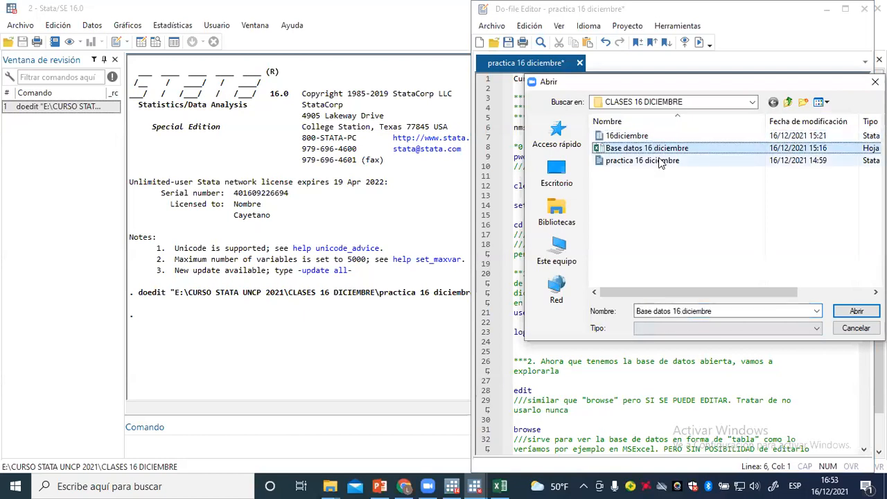
{"action": "left_click", "coordinate": [628, 135]}
{"action": "left_click", "coordinate": [854, 312]}
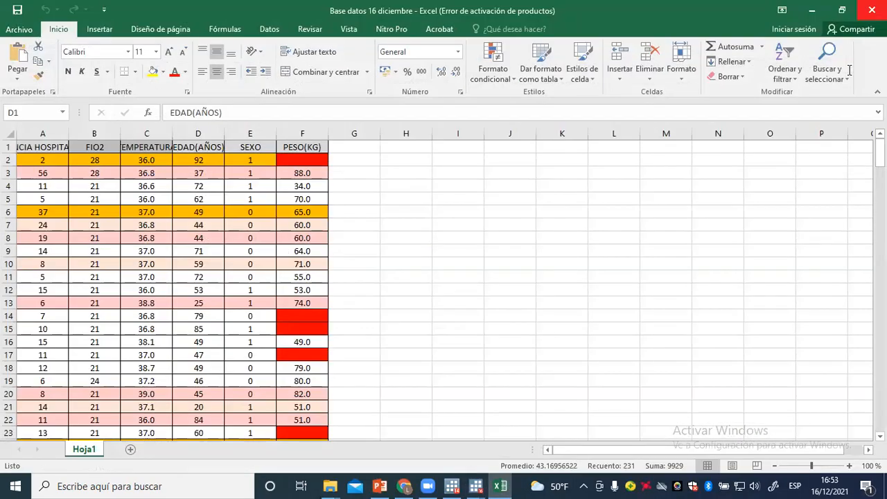
{"action": "left_click", "coordinate": [871, 10]}
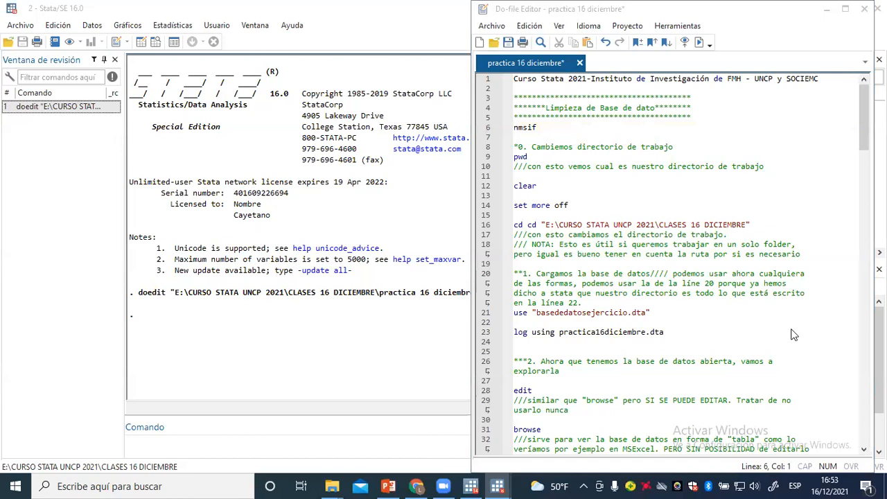
{"action": "left_click", "coordinate": [652, 147]}
{"action": "left_click", "coordinate": [851, 315]}
{"action": "left_click", "coordinate": [847, 315]}
Step: Replace "nmsif" in the do-file with the comment line "*Vamo empezar con limpeza de base de datos*"
{"action": "left_click", "coordinate": [540, 127]}
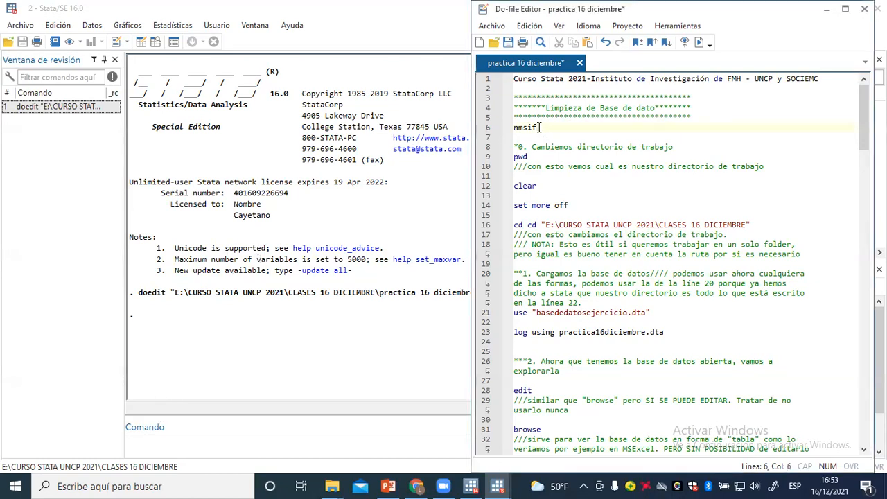
{"action": "left_click", "coordinate": [515, 127]}
{"action": "left_click_drag", "start_coordinate": [537, 127], "coordinate": [529, 129]}
{"action": "left_click_drag", "start_coordinate": [562, 128], "coordinate": [515, 133]}
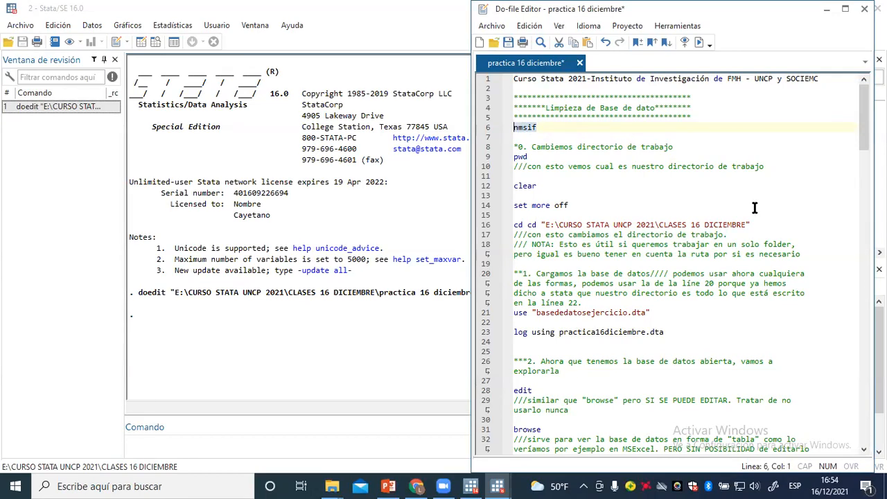
{"action": "type", "text": "*V"}
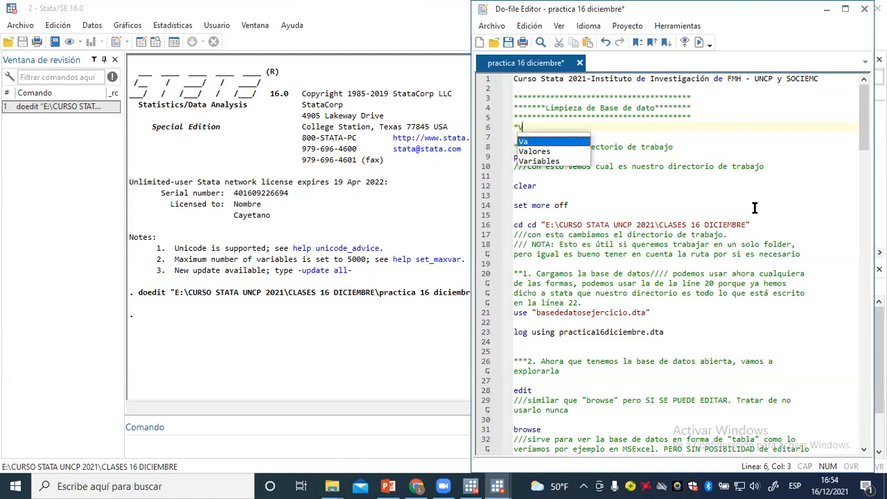
{"action": "type", "text": "amo empe"}
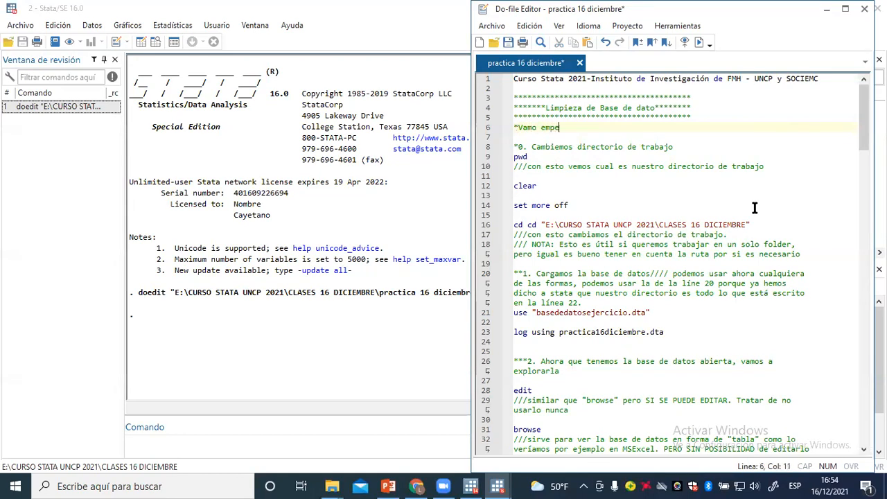
{"action": "type", "text": "zar con limpeza"}
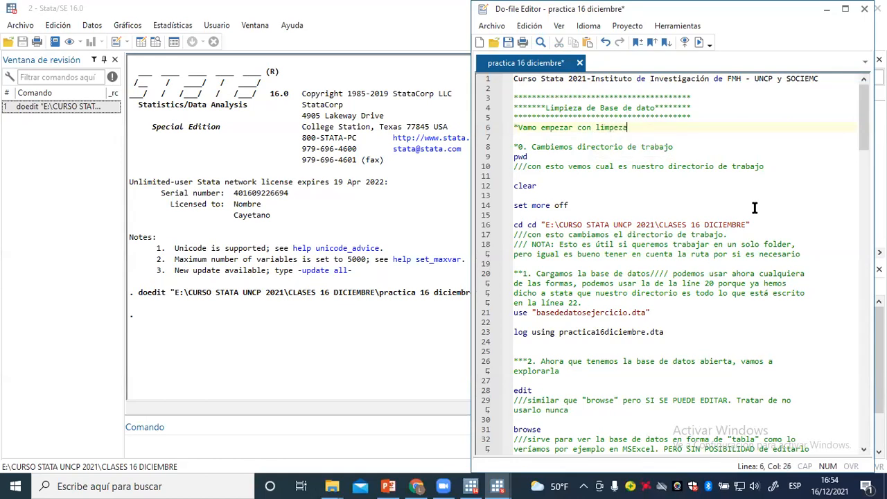
{"action": "type", "text": " de base de"}
{"action": "type", "text": " d"}
{"action": "type", "text": "a"}
{"action": "type", "text": "tos"}
{"action": "type", "text": "\""}
{"action": "left_click", "coordinate": [687, 136]}
{"action": "left_click_drag", "start_coordinate": [709, 128], "coordinate": [515, 130]}
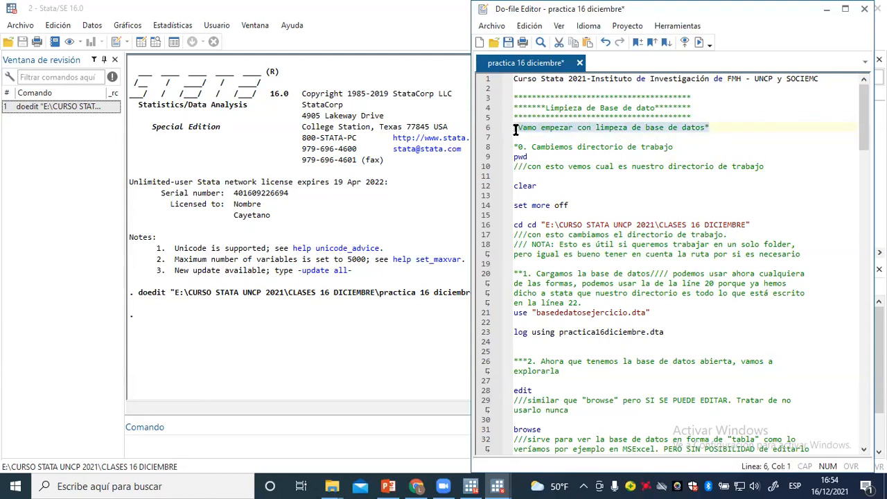
{"action": "type", "text": "*"}
Step: Open the Base datos 16 diciembre workbook from the class folder and copy its whole data table, A1:F231, including the headers
{"action": "left_click", "coordinate": [374, 342]}
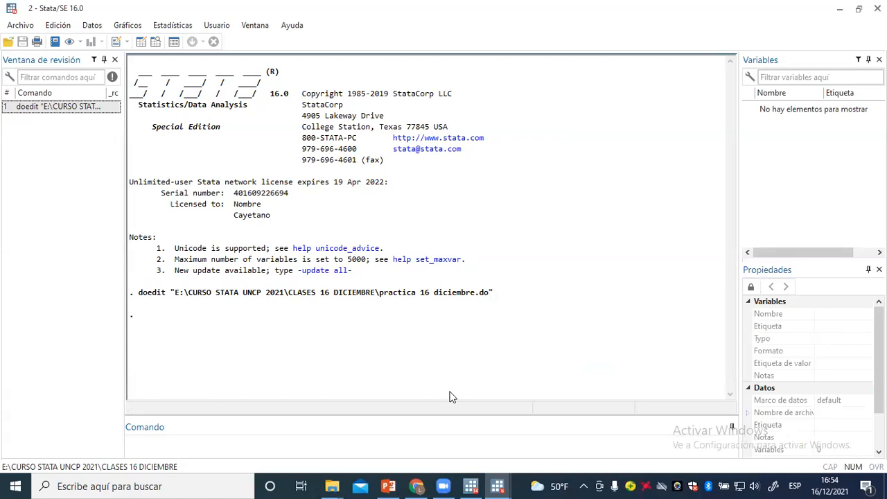
{"action": "mouse_move", "coordinate": [339, 484]}
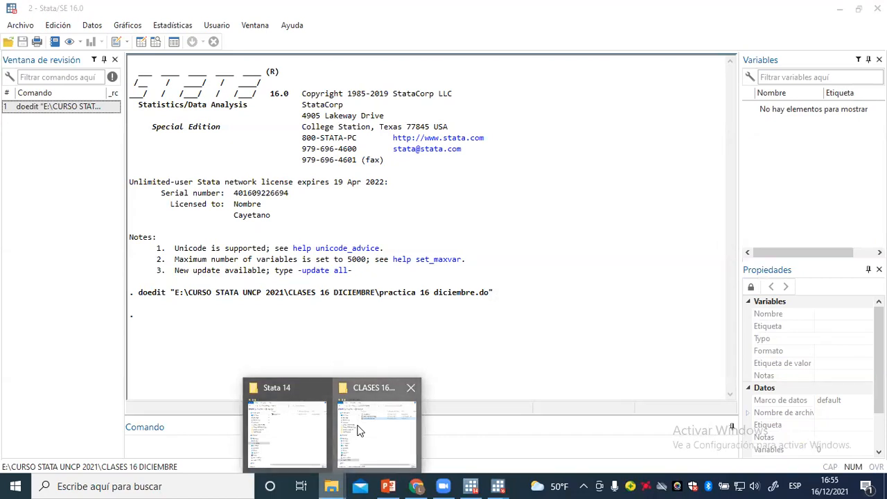
{"action": "left_click", "coordinate": [357, 429]}
{"action": "double_click", "coordinate": [286, 119]}
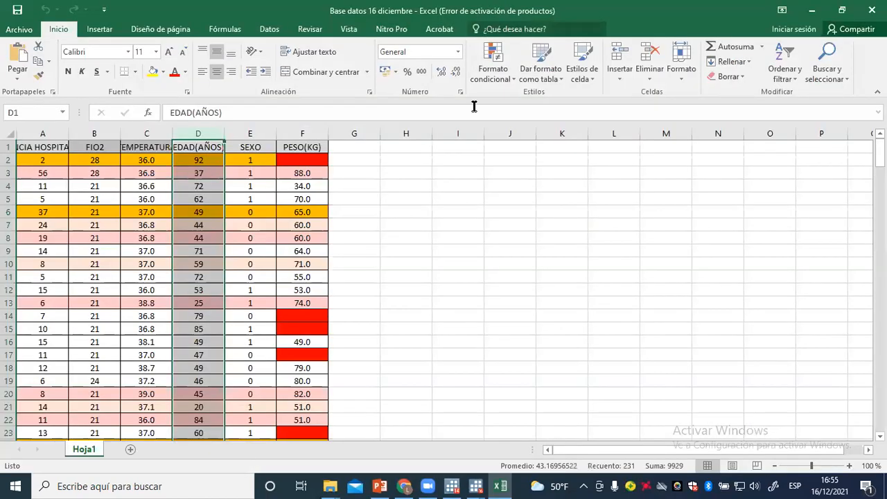
{"action": "left_click", "coordinate": [618, 97]}
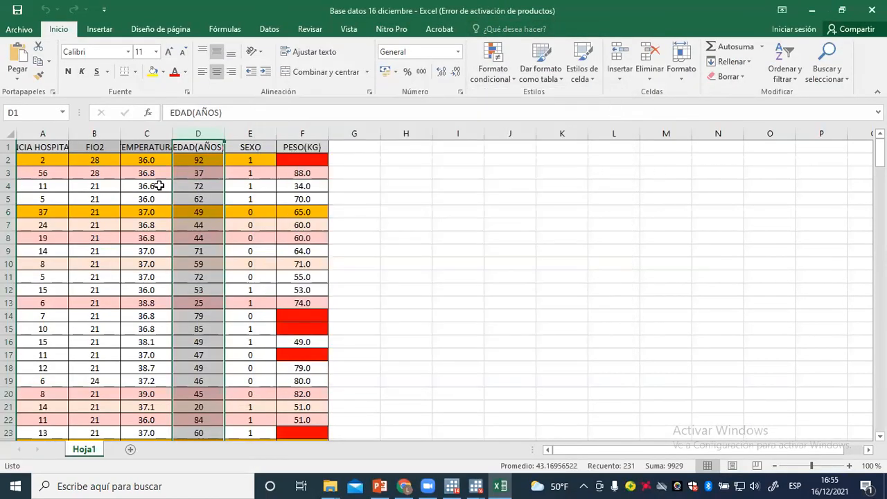
{"action": "left_click", "coordinate": [616, 391]}
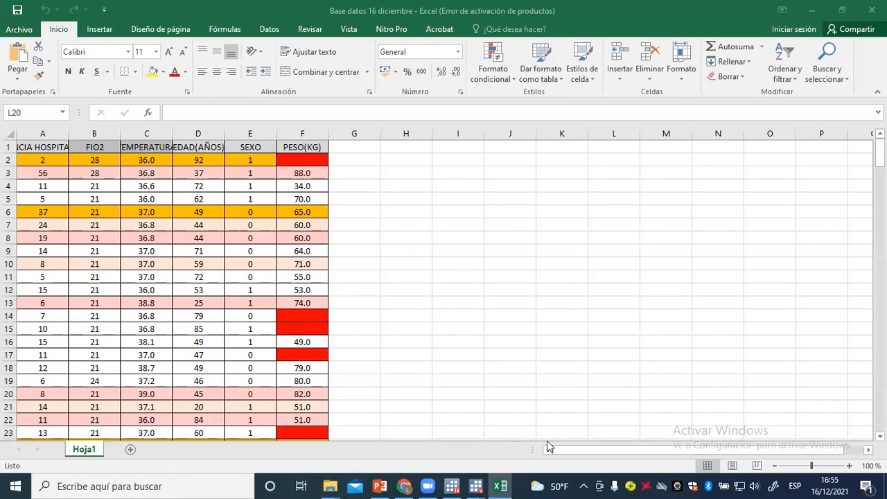
{"action": "left_click_drag", "start_coordinate": [32, 146], "coordinate": [296, 406]}
{"action": "key", "text": "ctrl+c"}
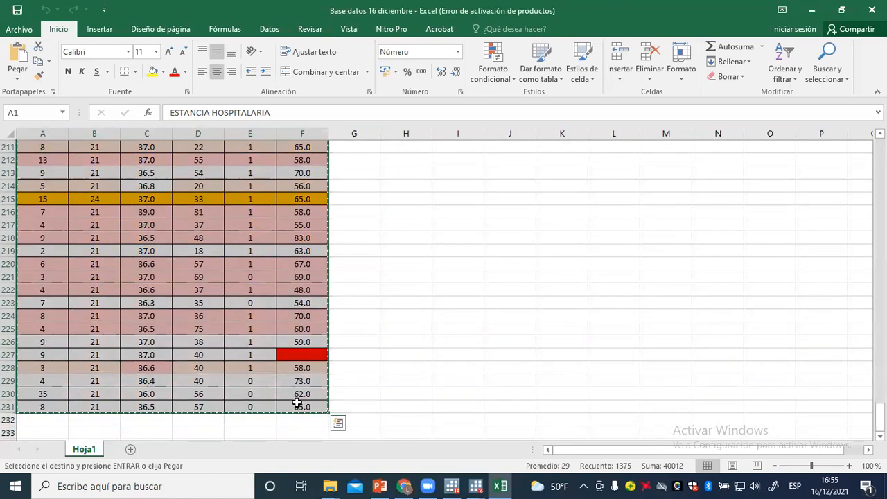
Step: Switch to Stata/SE 16.0 and paste the copied table into the Data Editor in edit mode, using the first row as variable names
{"action": "left_click", "coordinate": [479, 483]}
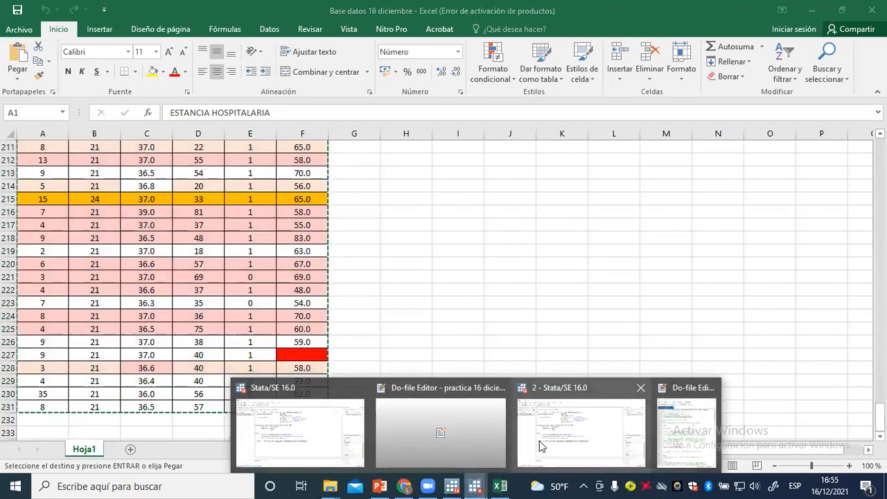
{"action": "left_click", "coordinate": [284, 426]}
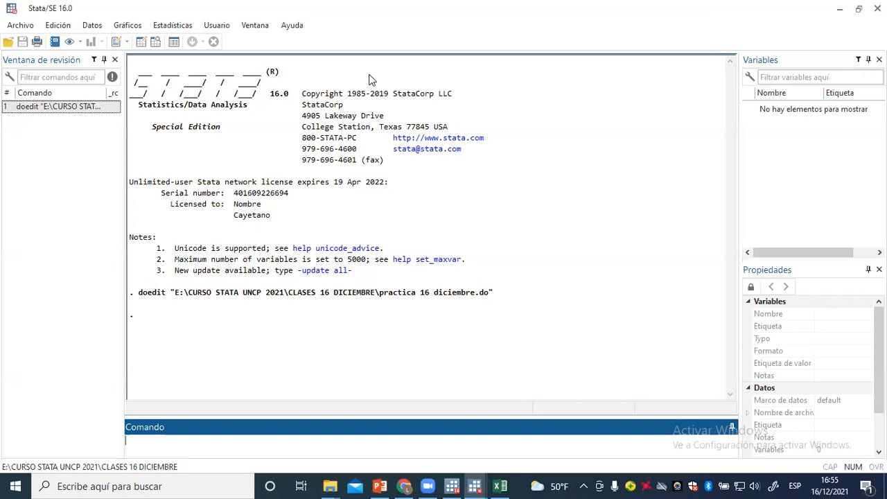
{"action": "left_click", "coordinate": [141, 43]}
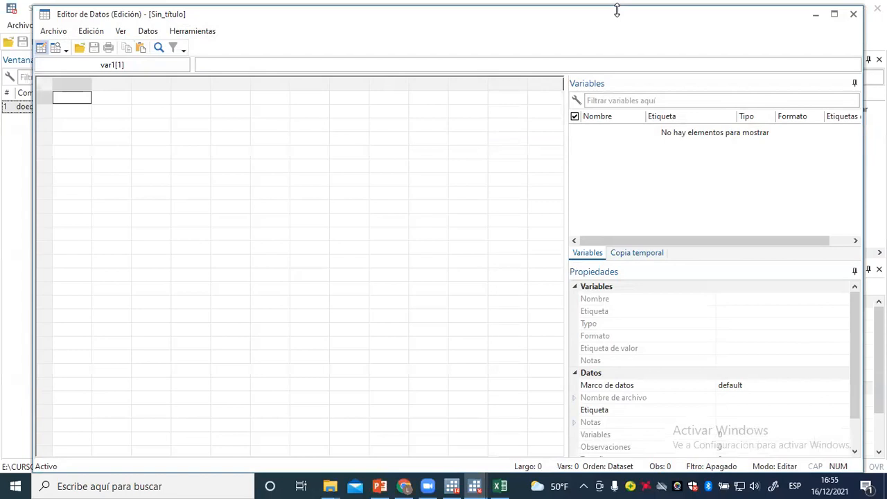
{"action": "left_click_drag", "start_coordinate": [616, 10], "coordinate": [617, 124]}
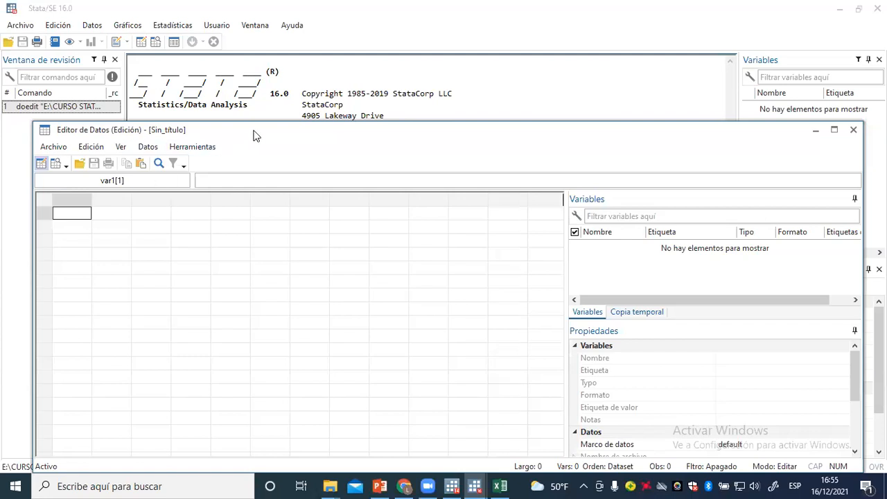
{"action": "left_click_drag", "start_coordinate": [254, 135], "coordinate": [229, 22]}
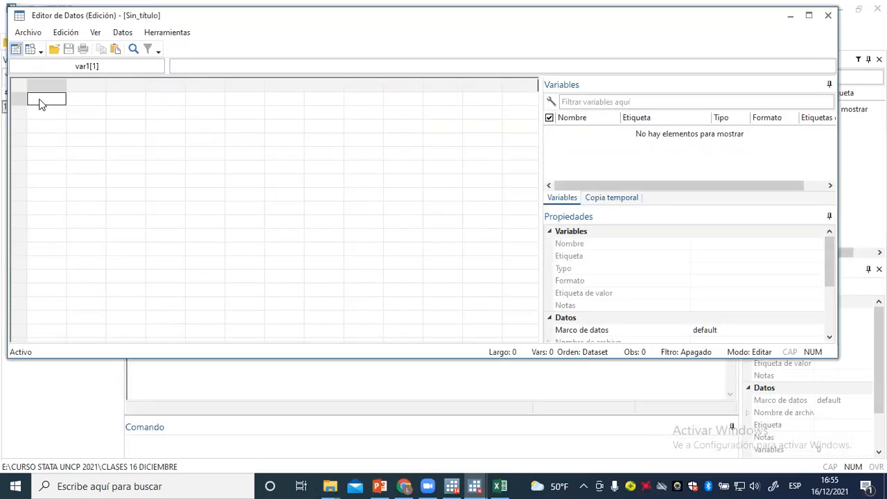
{"action": "key", "text": "ctrl+v"}
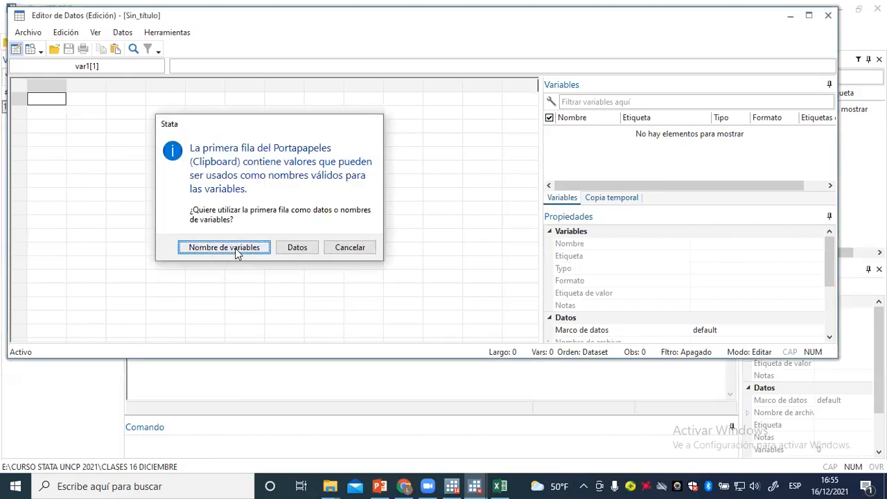
{"action": "left_click", "coordinate": [224, 247]}
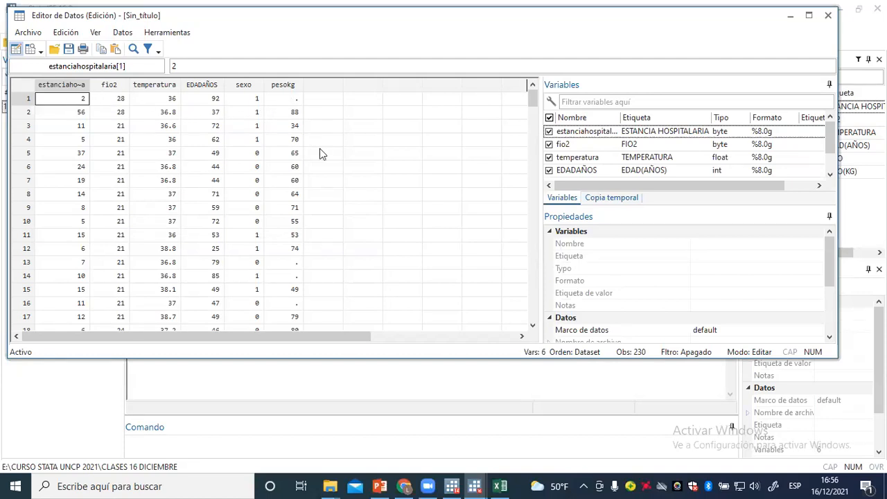
{"action": "left_click", "coordinate": [358, 104]}
{"action": "type", "text": "fd"}
{"action": "key", "text": "BackSpace"}
{"action": "key", "text": "BackSpace"}
{"action": "left_click", "coordinate": [330, 83]}
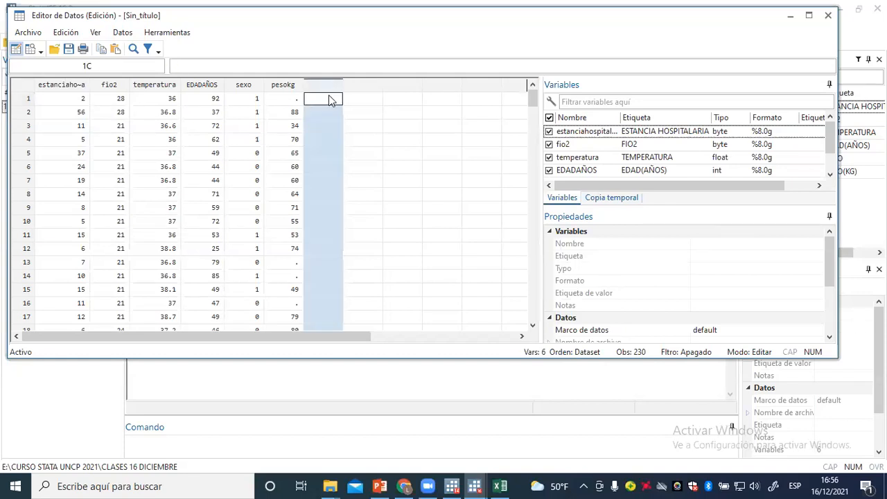
Step: Enter 34 in the first row of the empty column beside pesokg and apply the cell change
{"action": "left_click", "coordinate": [326, 102]}
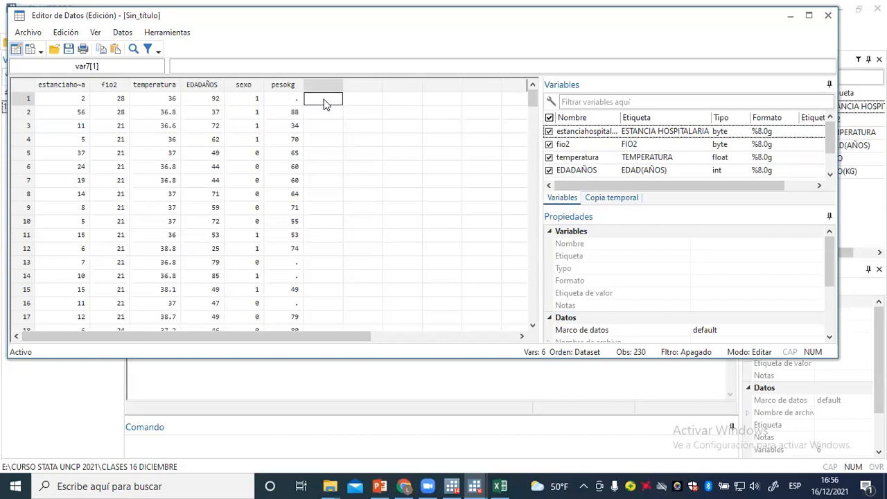
{"action": "type", "text": "34"}
{"action": "left_click", "coordinate": [336, 110]}
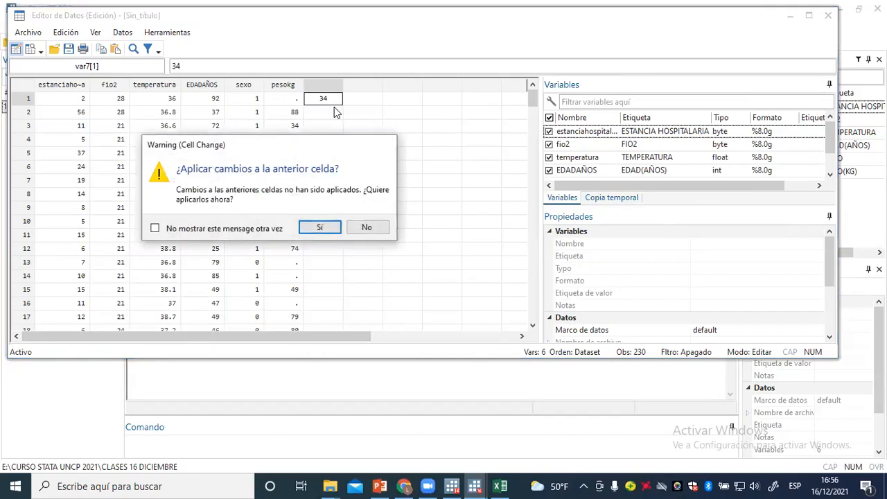
{"action": "left_click", "coordinate": [318, 229]}
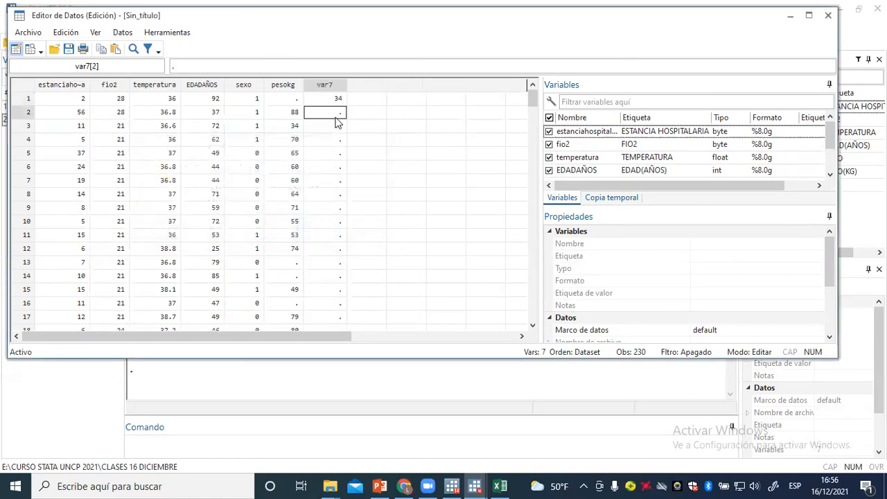
Step: Set the first observation of var7 to 80, apply the cell change and close the Data Editor
{"action": "left_click", "coordinate": [331, 86]}
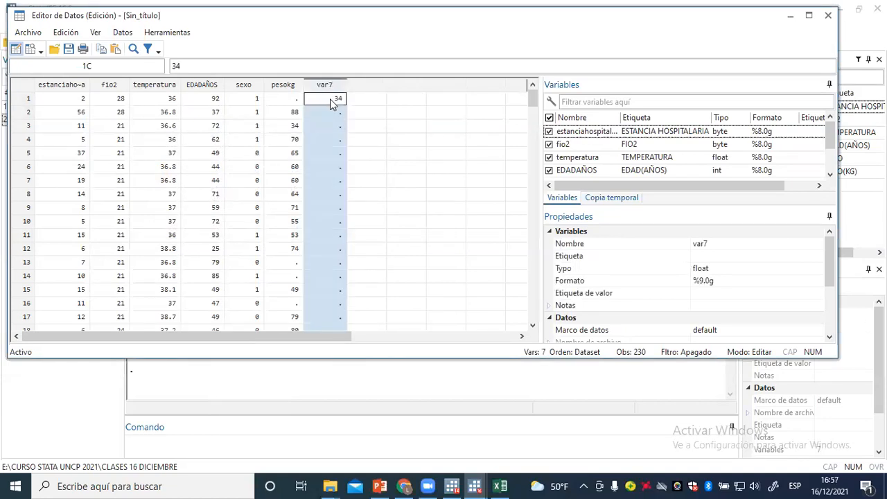
{"action": "left_click", "coordinate": [331, 102]}
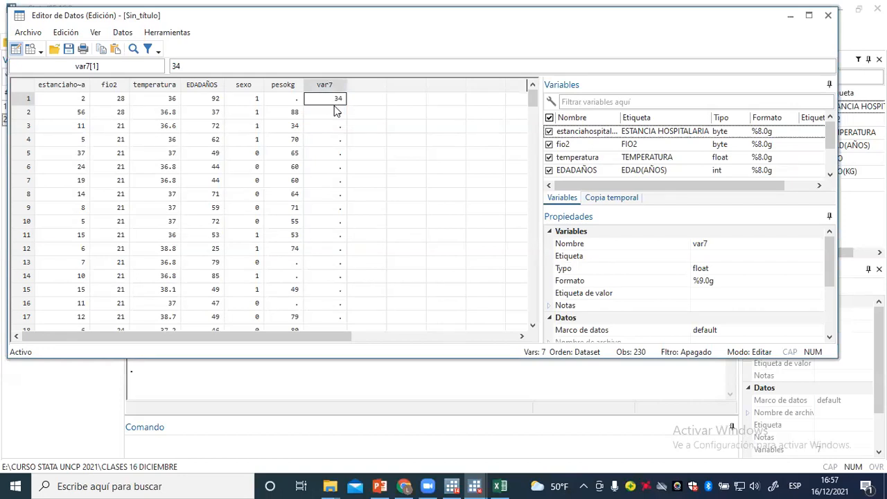
{"action": "left_click", "coordinate": [337, 113]}
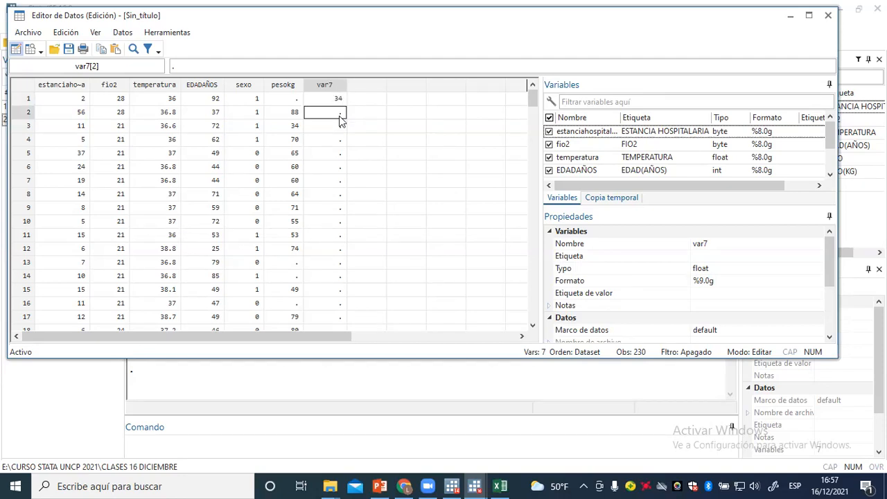
{"action": "left_click", "coordinate": [339, 101]}
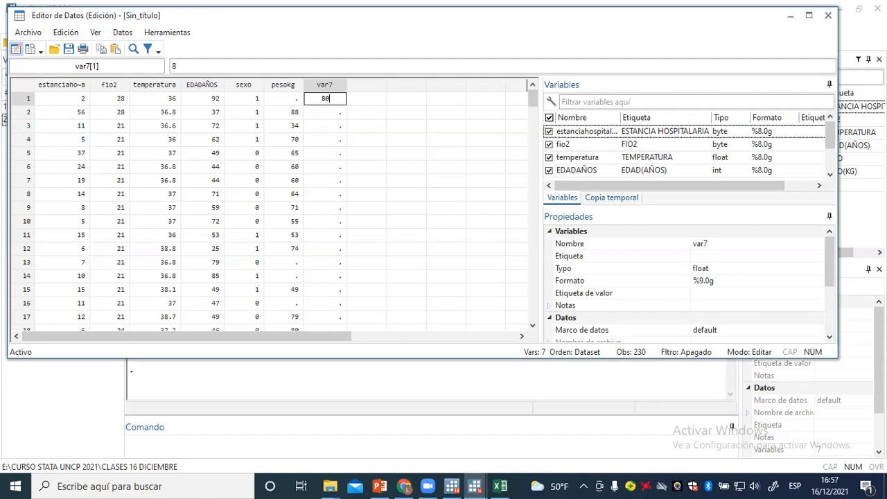
{"action": "left_click", "coordinate": [343, 118]}
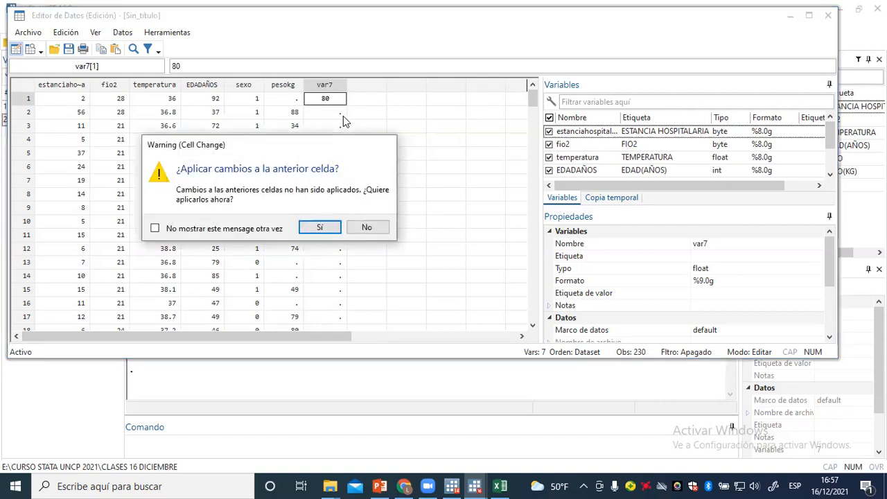
{"action": "left_click", "coordinate": [321, 228]}
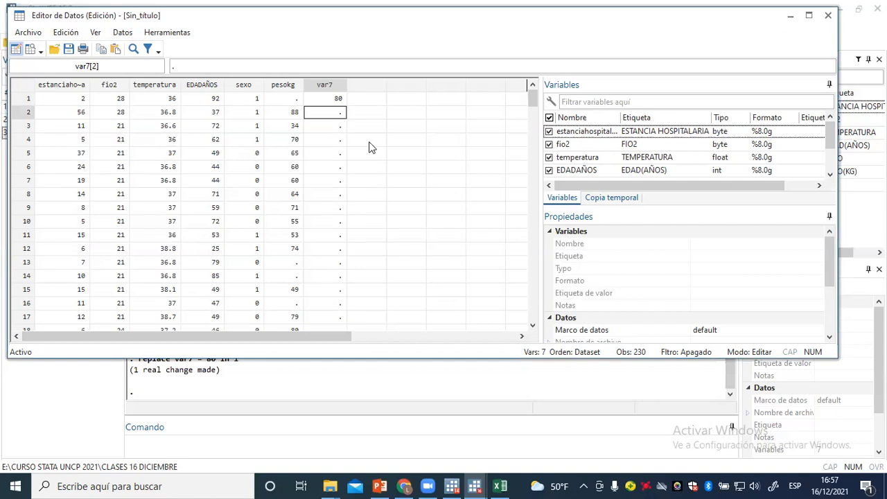
{"action": "left_click", "coordinate": [828, 15]}
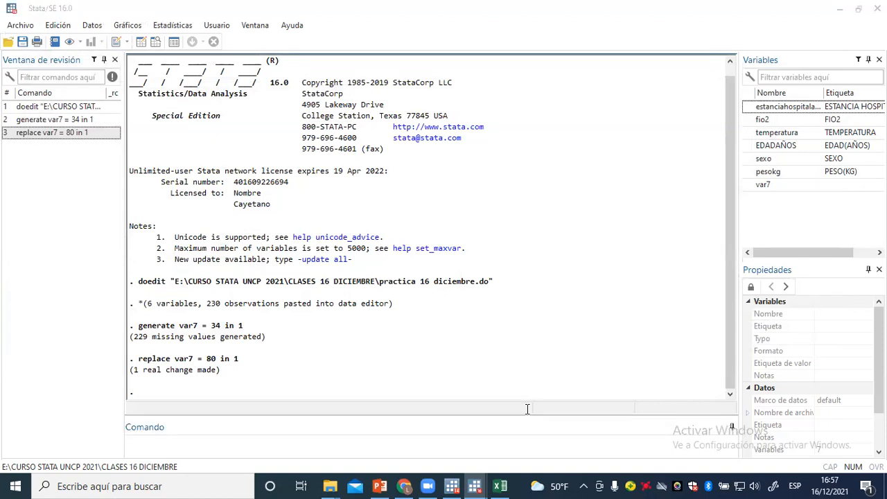
Step: Run the browse command to view the dataset in read-only mode, and close the data view
{"action": "left_click", "coordinate": [200, 451]}
{"action": "type", "text": "bro"}
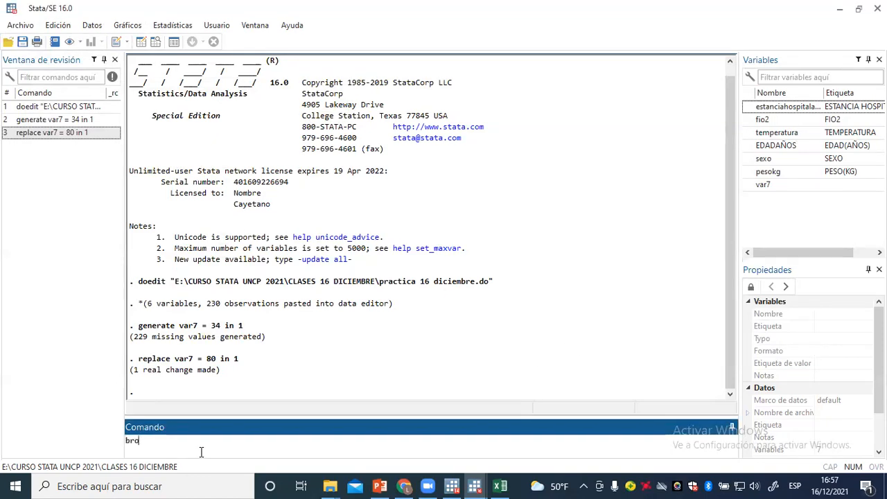
{"action": "type", "text": "wse"}
{"action": "key", "text": "Return"}
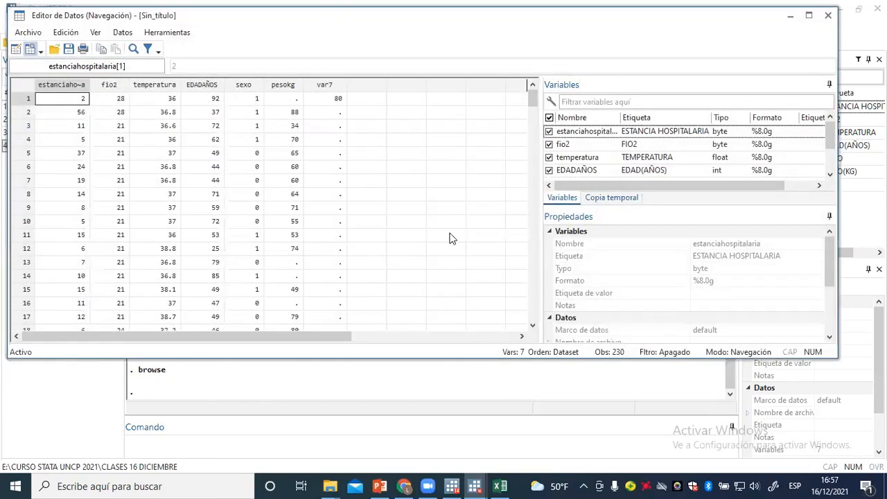
{"action": "left_click", "coordinate": [828, 15]}
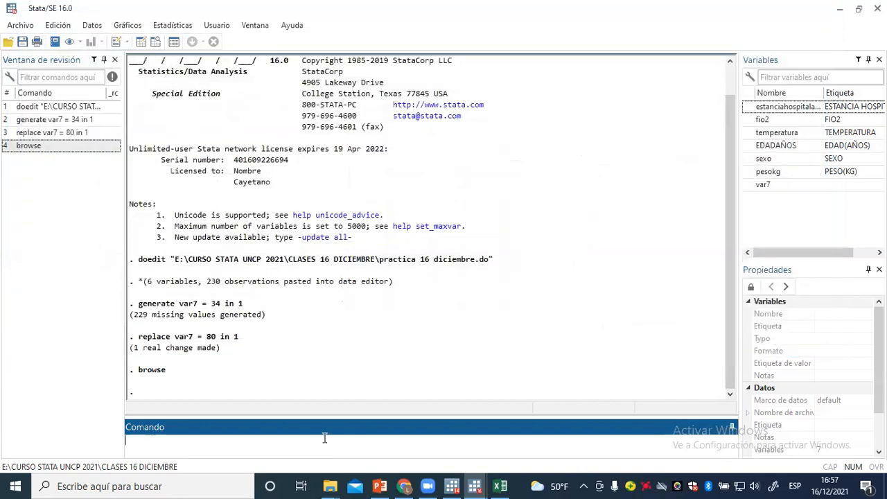
Step: Try to run the drop command without specifying any variables
{"action": "type", "text": "drop"}
{"action": "key", "text": "Return"}
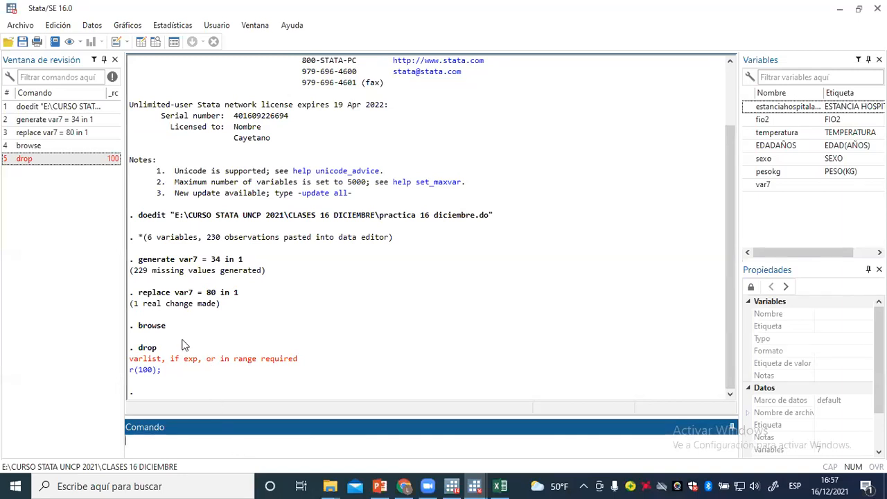
Step: Import Hoja1, range A1:F231, from the Excel file Base datos 16 diciembre, discarding the unsaved data in memory
{"action": "left_click", "coordinate": [19, 28]}
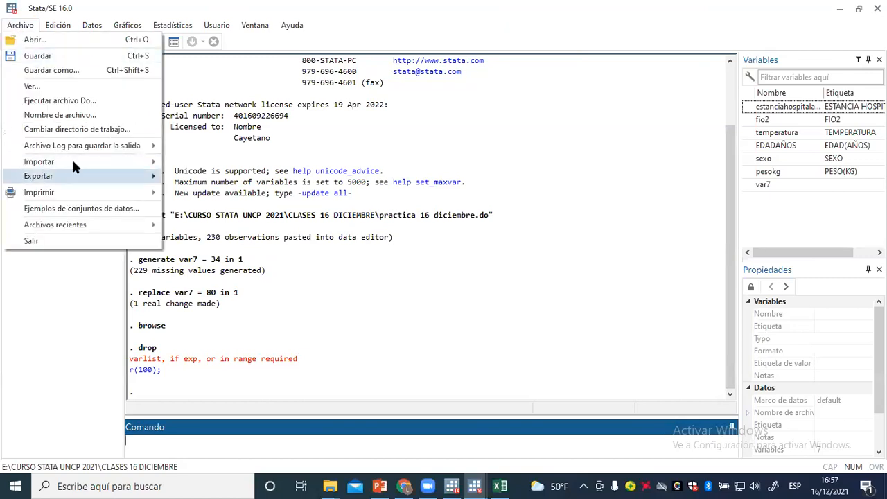
{"action": "mouse_move", "coordinate": [77, 164]}
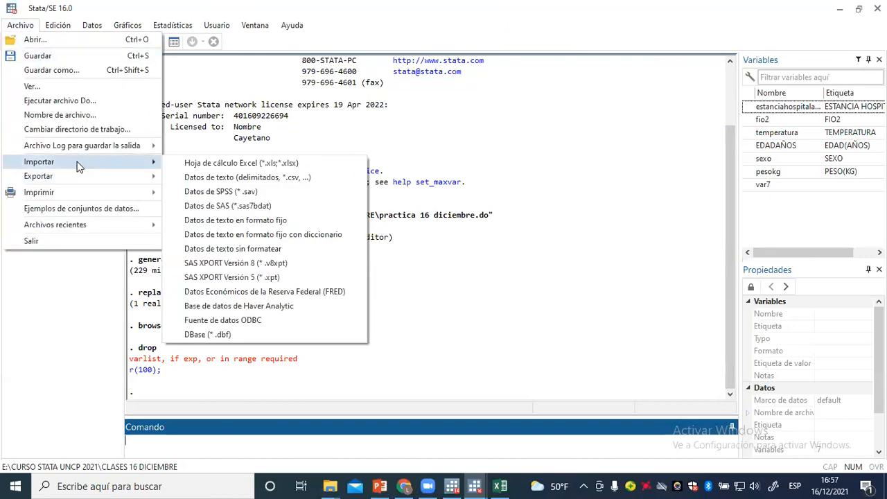
{"action": "left_click", "coordinate": [224, 165]}
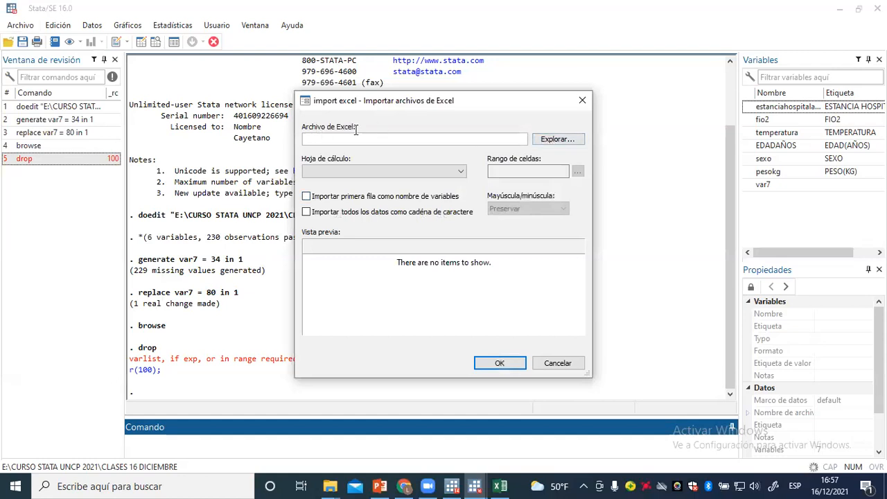
{"action": "left_click", "coordinate": [552, 141]}
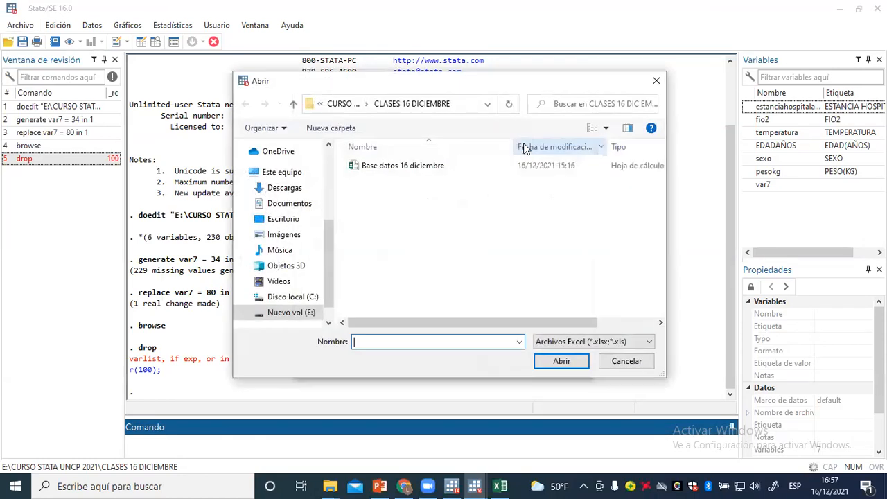
{"action": "left_click", "coordinate": [401, 168]}
{"action": "left_click", "coordinate": [554, 365]}
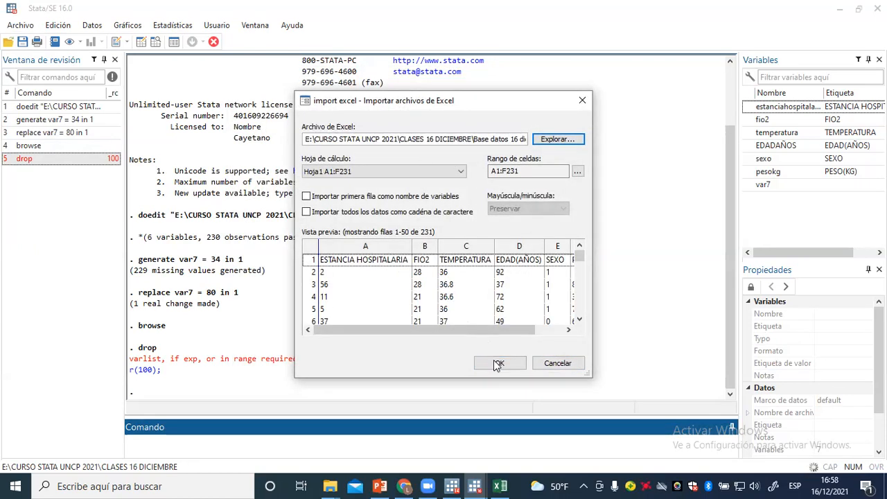
{"action": "left_click", "coordinate": [500, 365]}
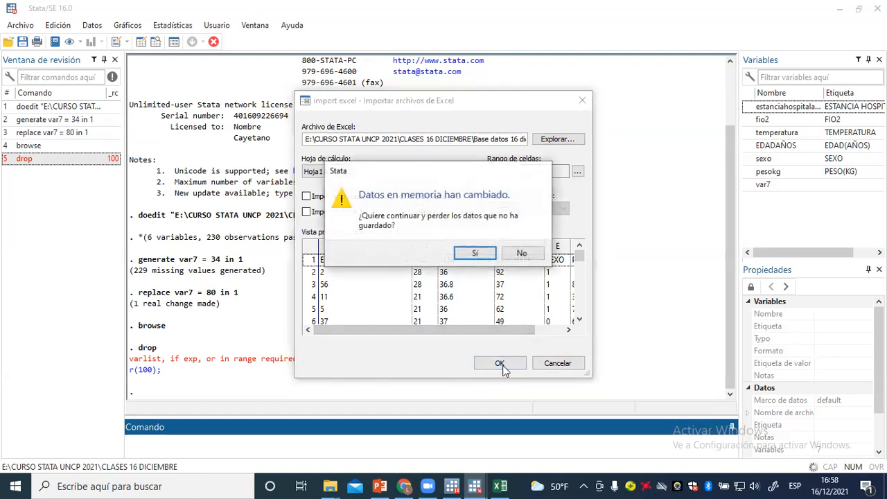
{"action": "left_click", "coordinate": [470, 255]}
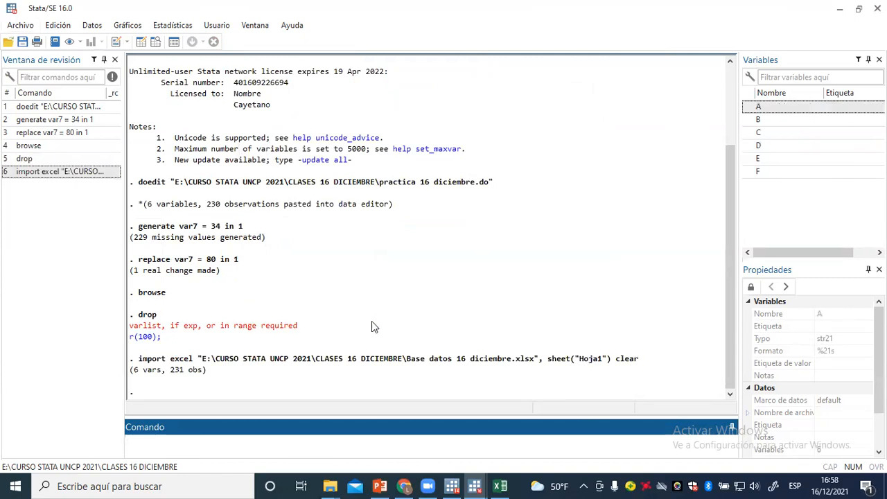
{"action": "scroll", "coordinate": [374, 332], "scroll_direction": "up", "scroll_amount": 3}
{"action": "scroll", "coordinate": [375, 334], "scroll_direction": "down", "scroll_amount": 3}
Step: View the import options for delimited text data and close them without importing a file
{"action": "left_click", "coordinate": [17, 26]}
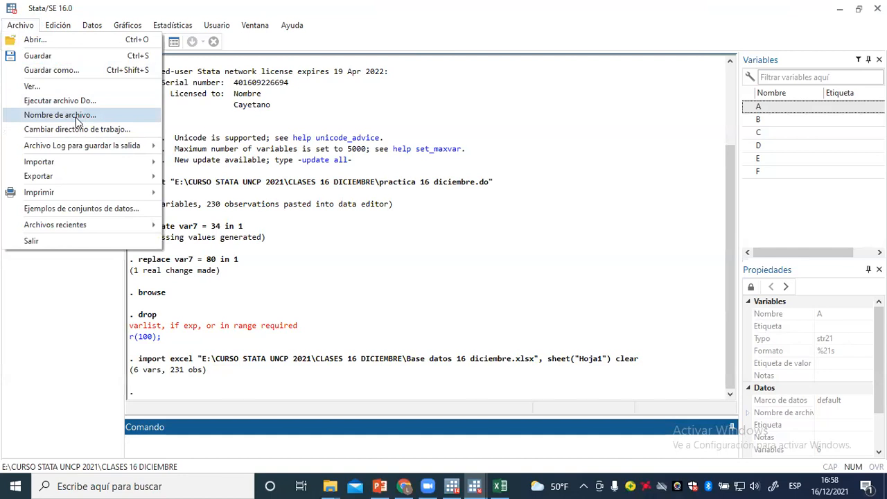
{"action": "mouse_move", "coordinate": [104, 164]}
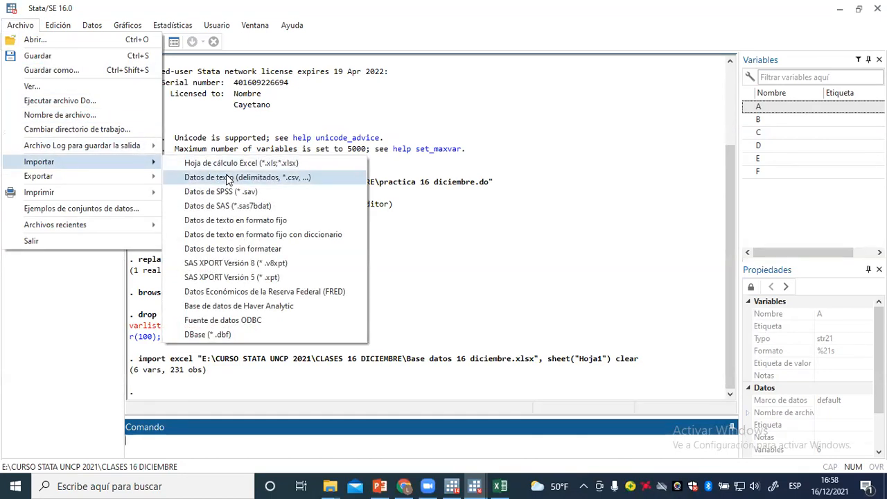
{"action": "left_click", "coordinate": [291, 179]}
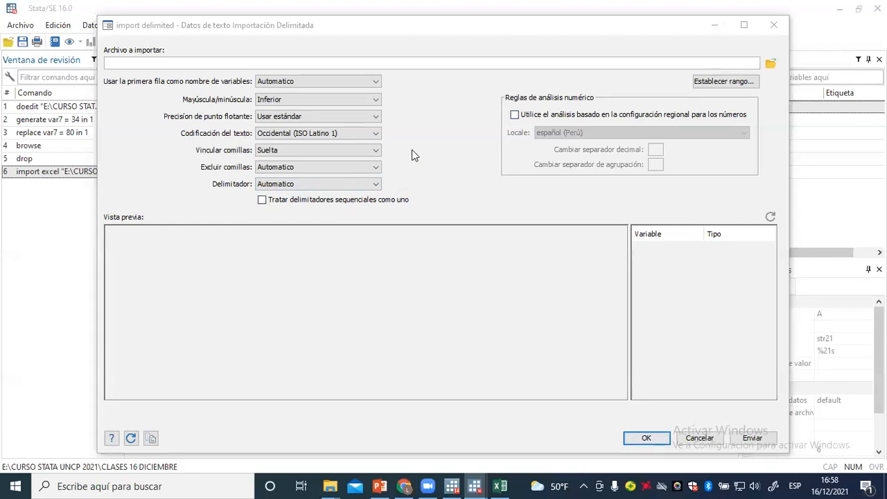
{"action": "left_click", "coordinate": [778, 25]}
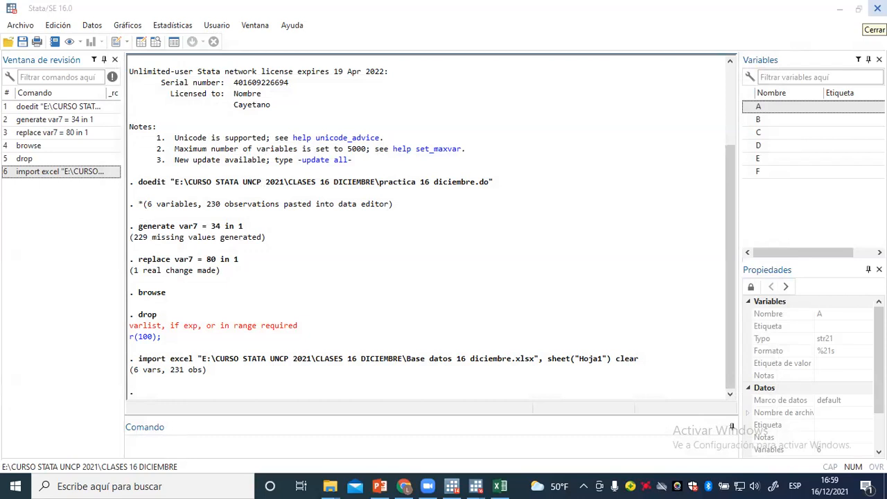
Step: Close the current Stata session without saving the data and dismiss Excel's clipboard prompt
{"action": "left_click", "coordinate": [877, 8]}
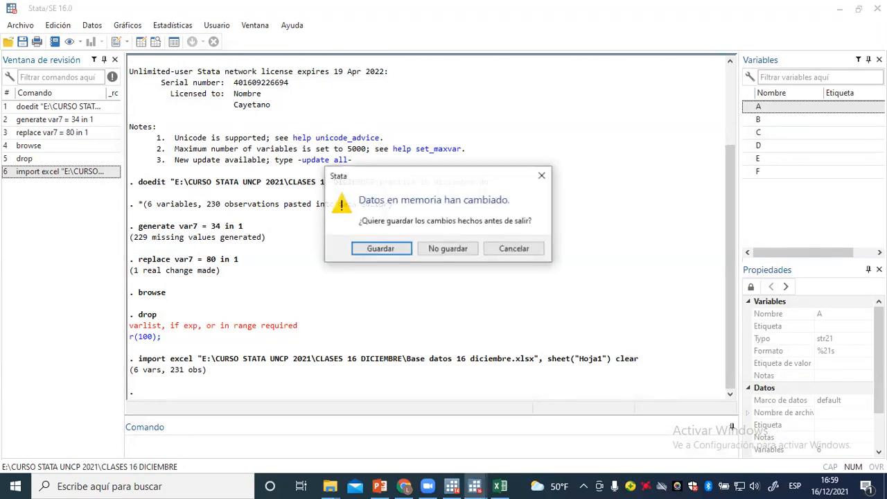
{"action": "left_click", "coordinate": [457, 254]}
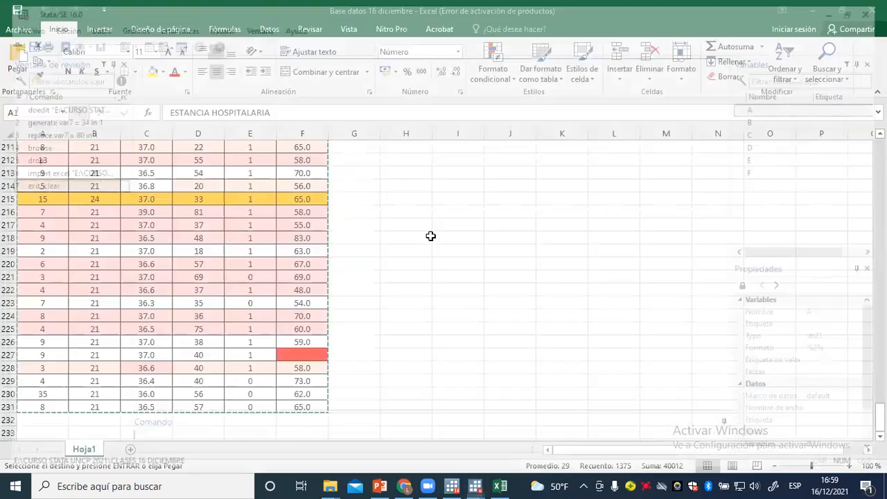
{"action": "left_click", "coordinate": [412, 273]}
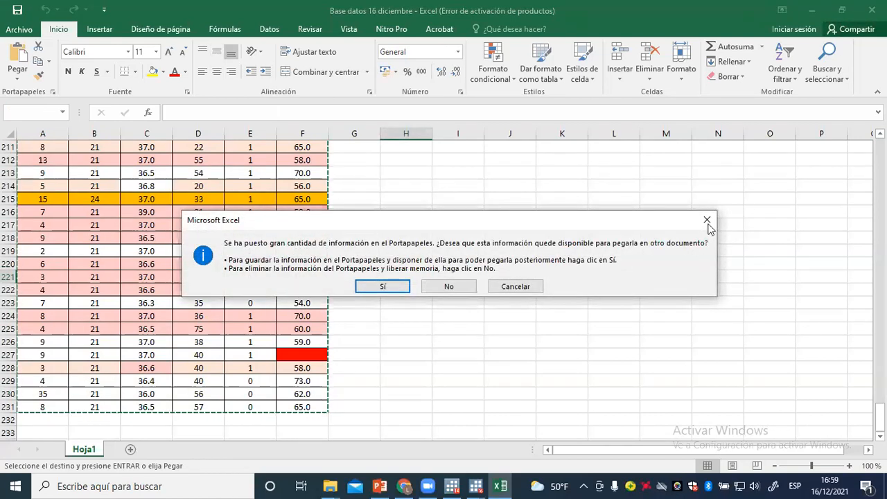
{"action": "left_click", "coordinate": [707, 221]}
Step: Add filters to the header row of Hoja1 in the Base datos 16 diciembre workbook
{"action": "left_click", "coordinate": [650, 384]}
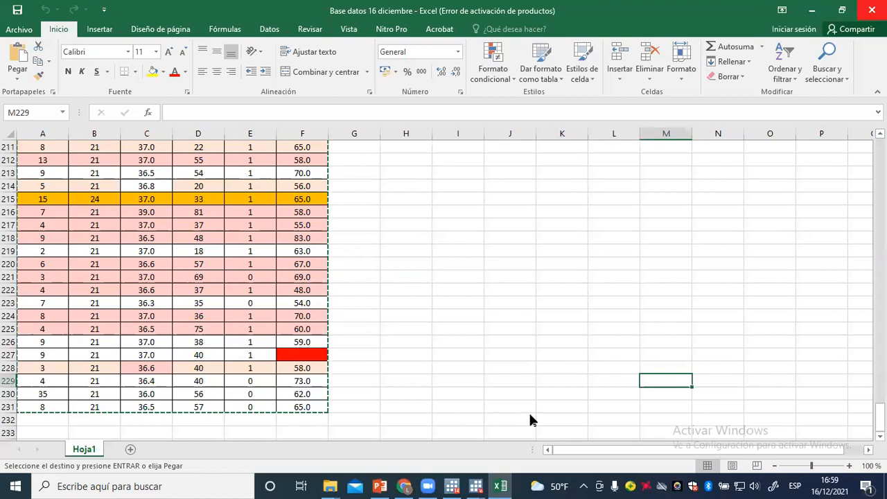
{"action": "left_click", "coordinate": [641, 450]}
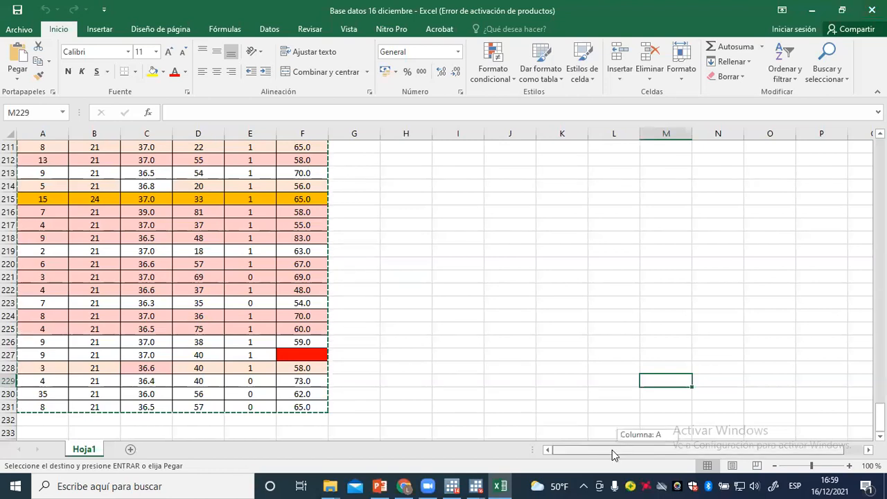
{"action": "scroll", "coordinate": [689, 342], "scroll_direction": "up", "scroll_amount": 4}
{"action": "scroll", "coordinate": [688, 342], "scroll_direction": "up", "scroll_amount": 20}
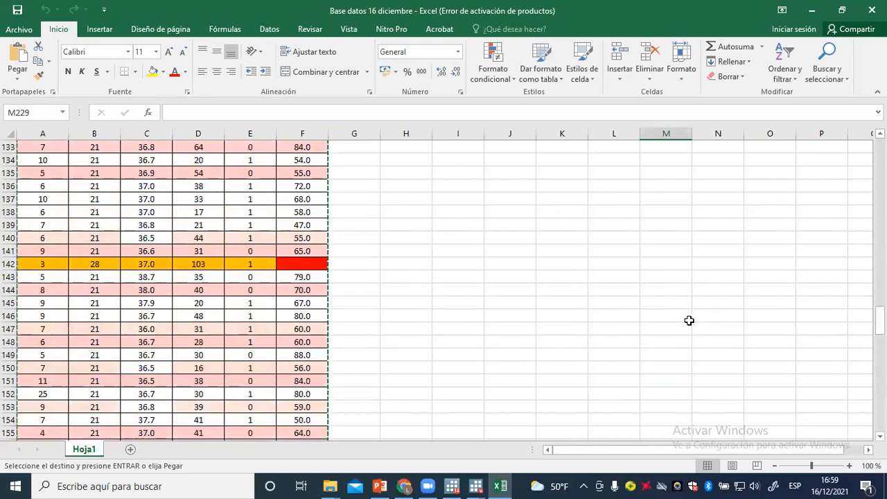
{"action": "scroll", "coordinate": [693, 316], "scroll_direction": "up", "scroll_amount": 20}
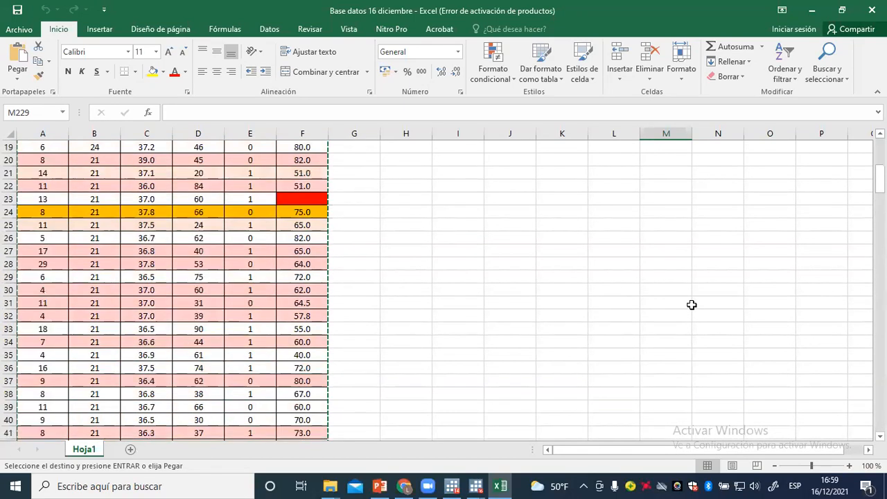
{"action": "left_click", "coordinate": [630, 450]}
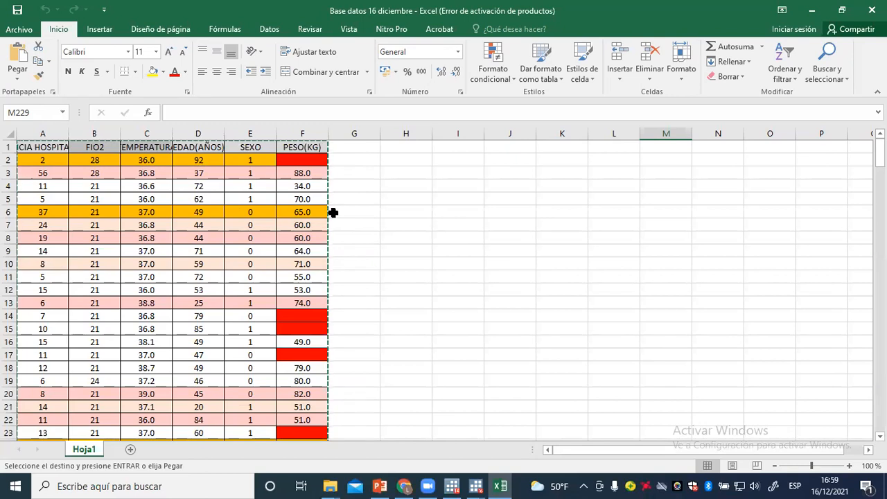
{"action": "left_click", "coordinate": [10, 146]}
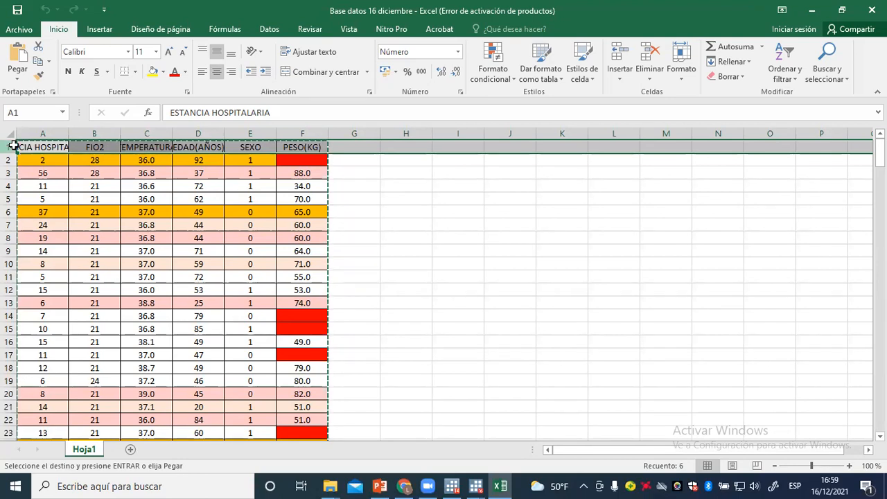
{"action": "left_click", "coordinate": [402, 225]}
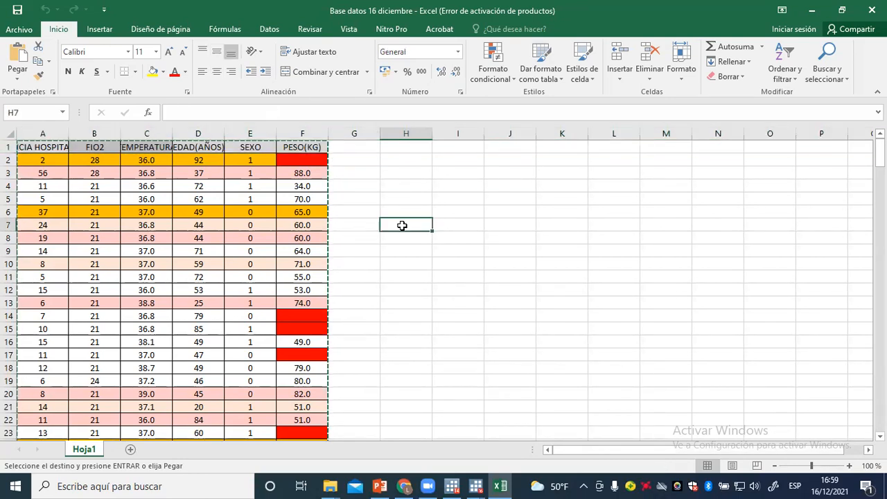
{"action": "double_click", "coordinate": [402, 225]}
{"action": "left_click", "coordinate": [11, 147]}
{"action": "left_click", "coordinate": [785, 69]}
{"action": "left_click", "coordinate": [795, 140]}
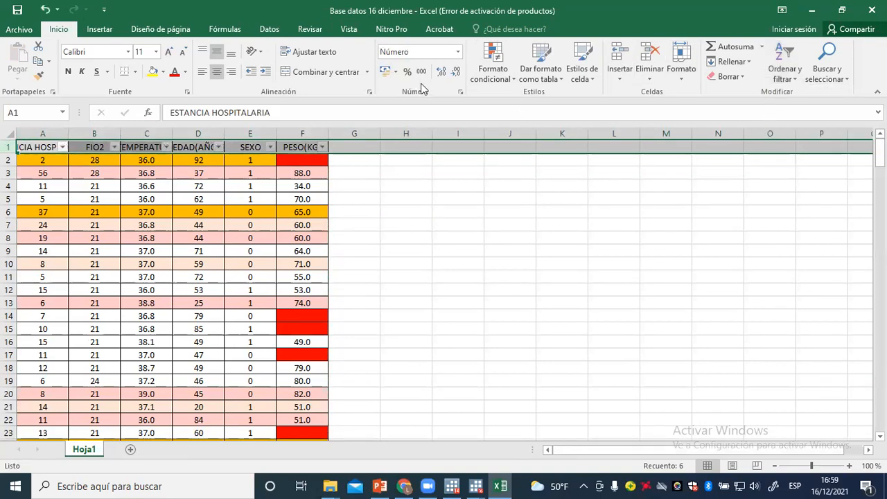
Step: Review the distinct values of the ESTANCIA HOSPITALARIA column in its filter list
{"action": "left_click", "coordinate": [62, 148]}
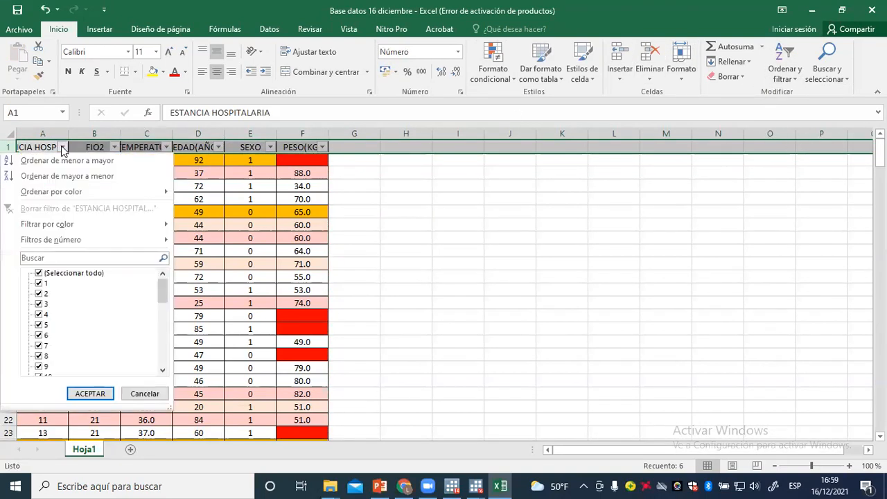
{"action": "scroll", "coordinate": [95, 312], "scroll_direction": "down", "scroll_amount": 5}
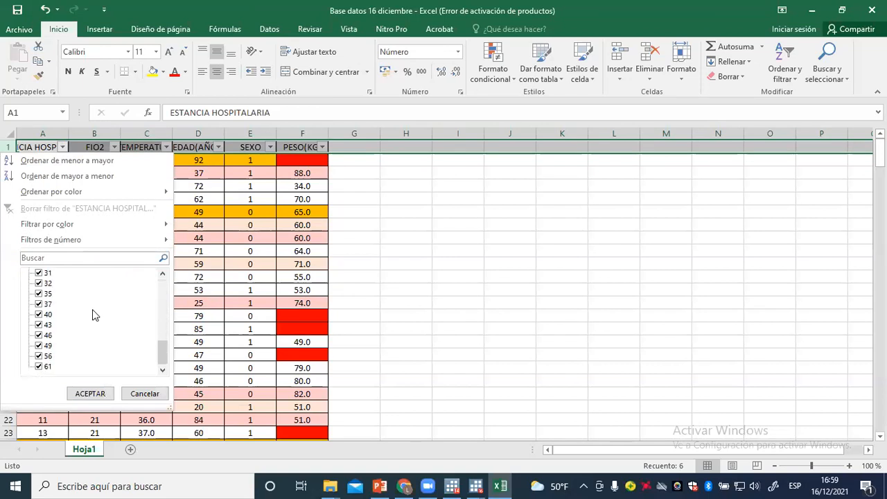
{"action": "scroll", "coordinate": [92, 318], "scroll_direction": "up", "scroll_amount": 4}
{"action": "scroll", "coordinate": [92, 318], "scroll_direction": "up", "scroll_amount": 1}
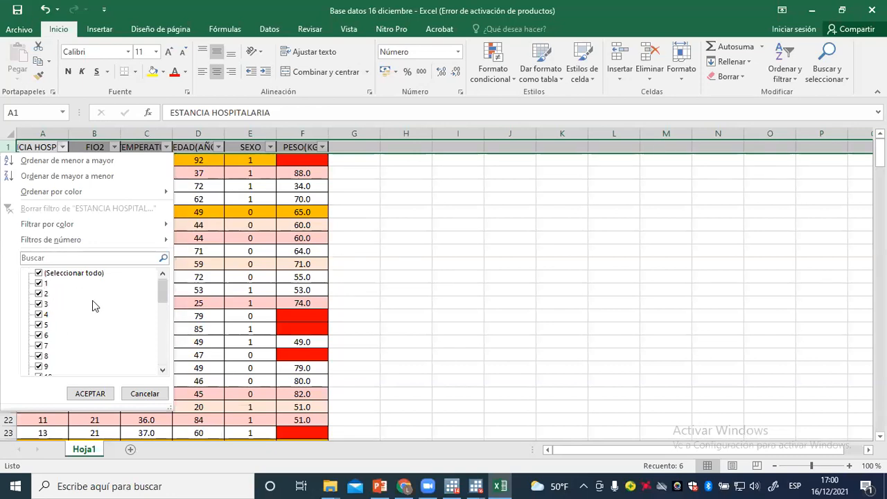
Step: Review the distinct values of the FIO2 column in its filter list, deselect them all and leave without applying a filter
{"action": "left_click", "coordinate": [115, 146]}
{"action": "left_click", "coordinate": [115, 146]}
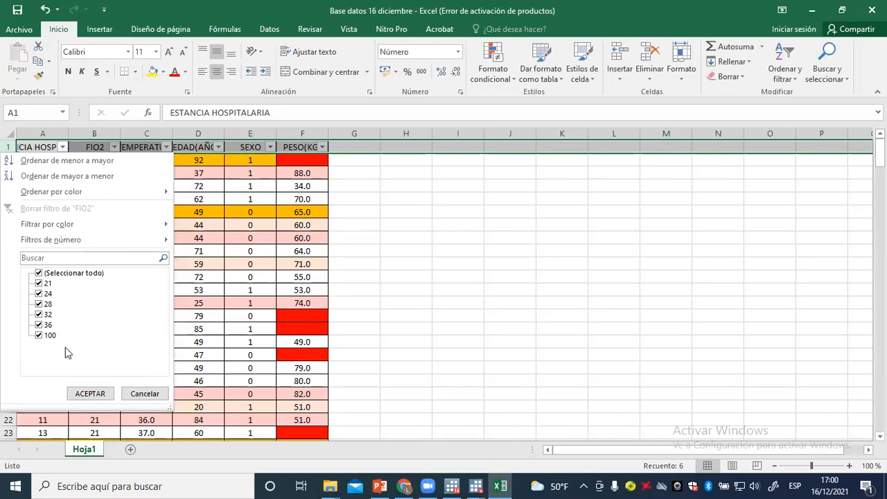
{"action": "left_click", "coordinate": [38, 273]}
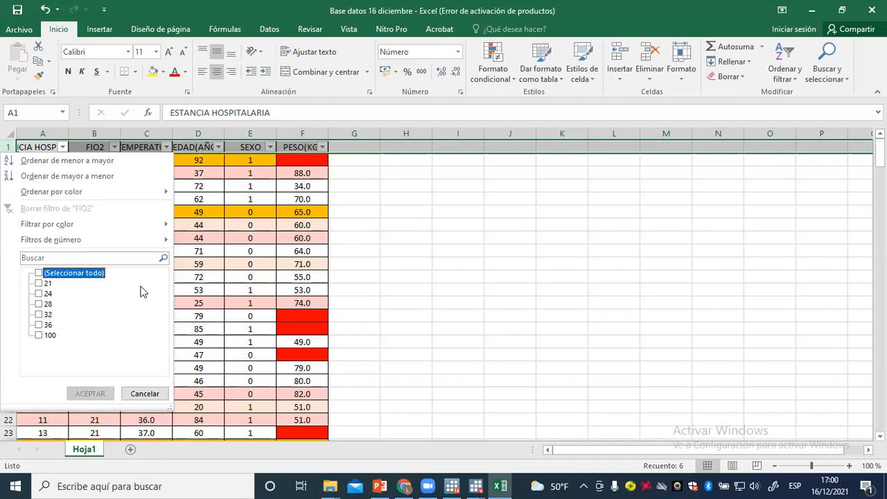
{"action": "left_click", "coordinate": [424, 260]}
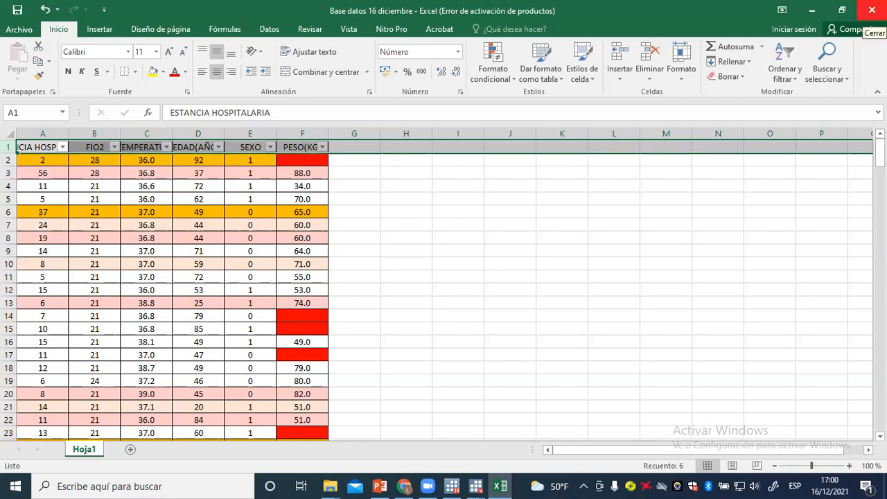
Step: Close the Base datos 16 diciembre workbook without saving its changes and deselect the file in the CLASES 16 DICIEMBRE folder
{"action": "left_click", "coordinate": [871, 10]}
{"action": "left_click", "coordinate": [453, 259]}
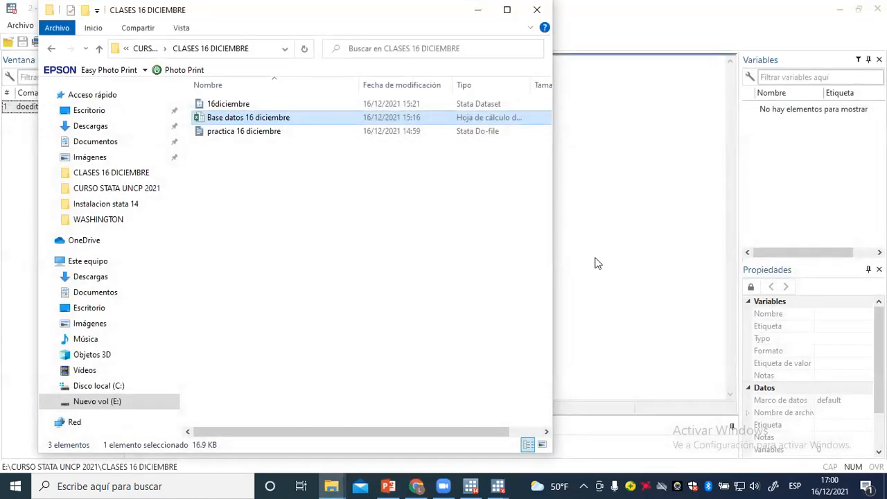
{"action": "left_click", "coordinate": [500, 262]}
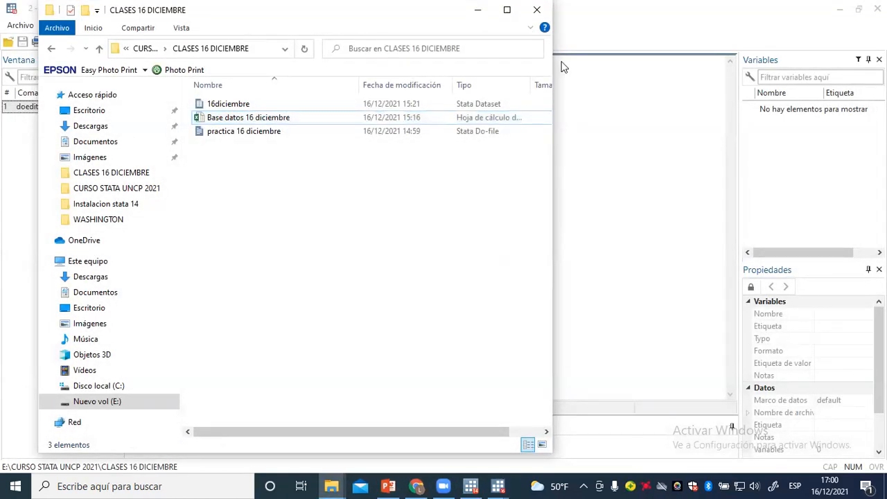
{"action": "left_click", "coordinate": [621, 56]}
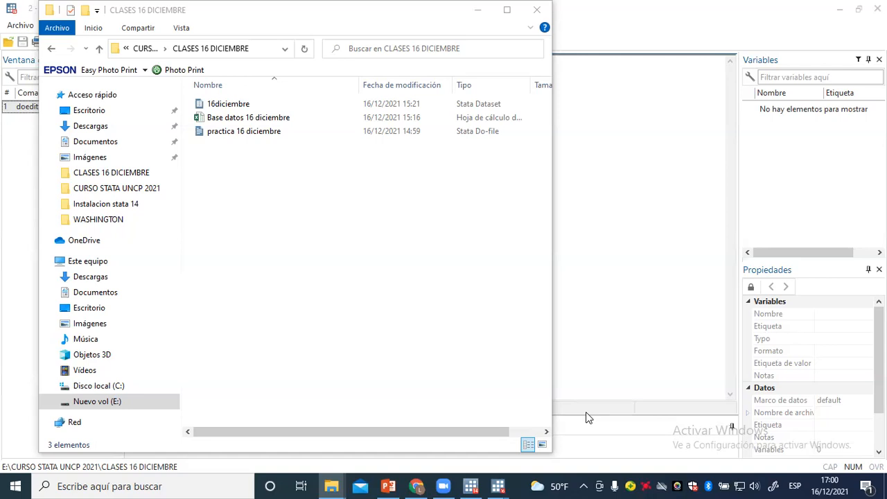
Step: Switch to the remaining Stata session, show the do-file practica 16 diciembre and place the cursor on the empty line 7
{"action": "left_click", "coordinate": [663, 244]}
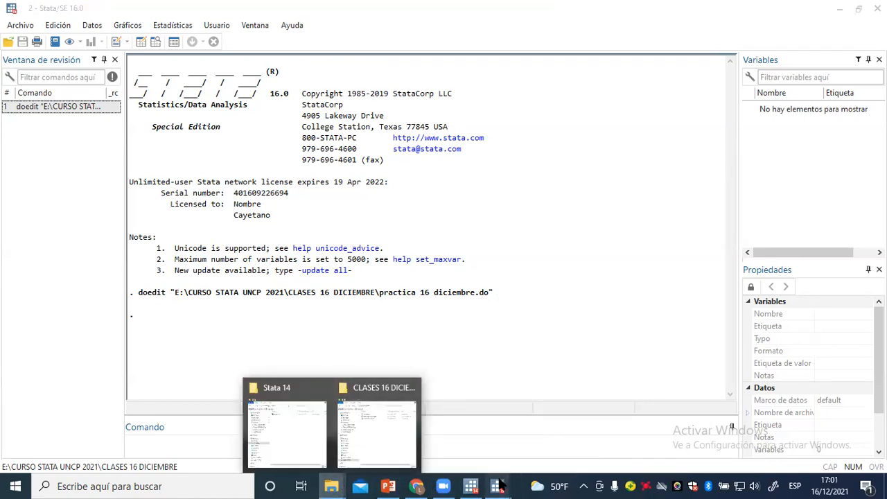
{"action": "left_click", "coordinate": [524, 309]}
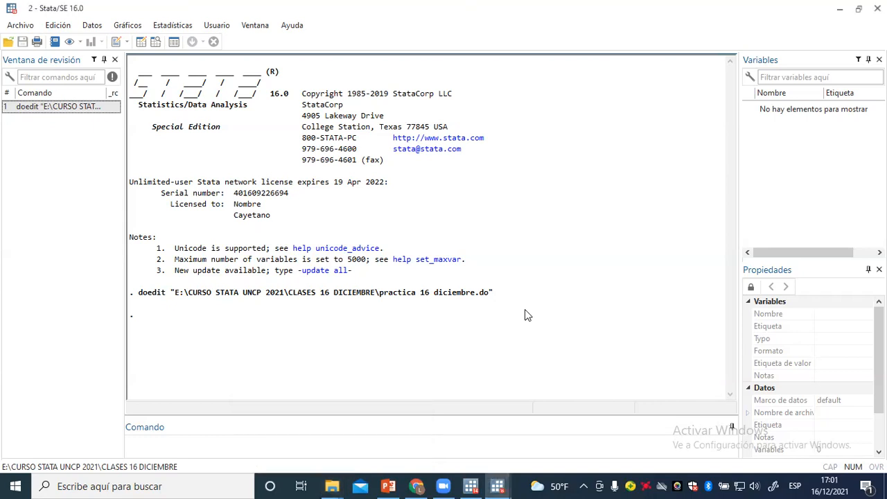
{"action": "mouse_move", "coordinate": [497, 483]}
{"action": "left_click", "coordinate": [558, 450]}
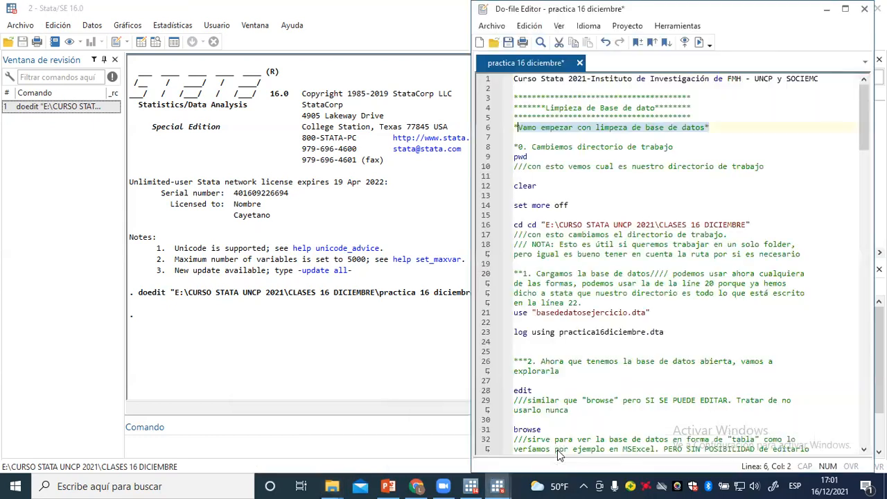
{"action": "key", "text": "Down"}
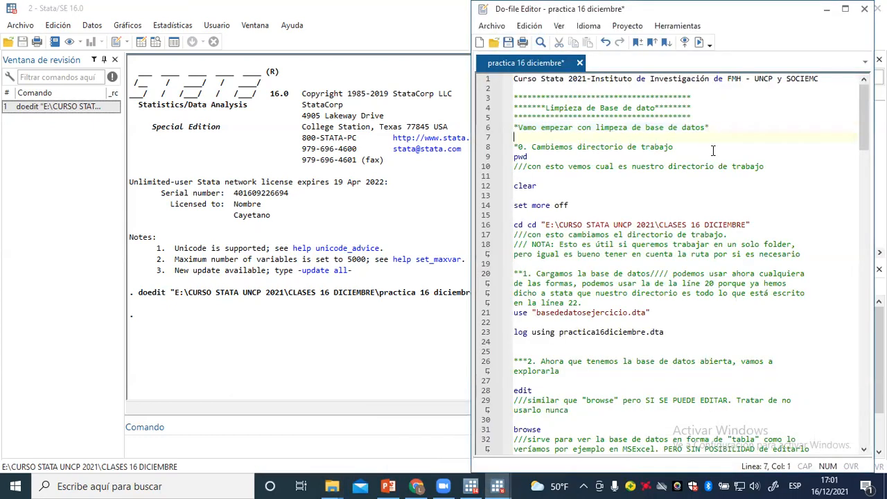
Step: Copy the pwd command from line 9 of the do-file and run it in the Stata session
{"action": "left_click_drag", "start_coordinate": [532, 156], "coordinate": [514, 157]}
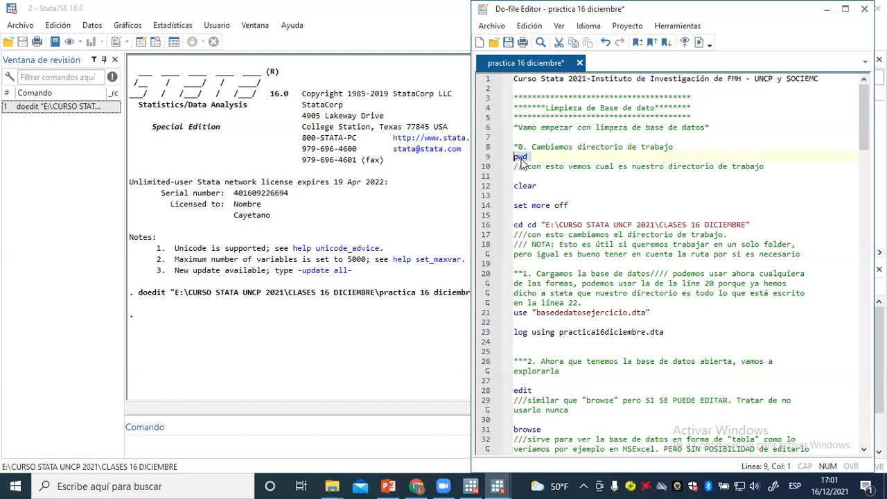
{"action": "left_click_drag", "start_coordinate": [532, 157], "coordinate": [513, 157]}
{"action": "left_click", "coordinate": [141, 440]}
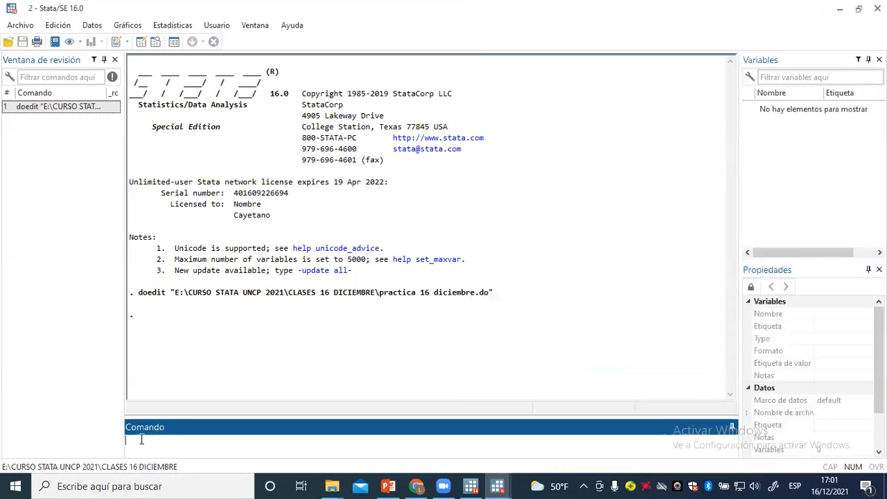
{"action": "key", "text": "ctrl+v"}
{"action": "key", "text": "Return"}
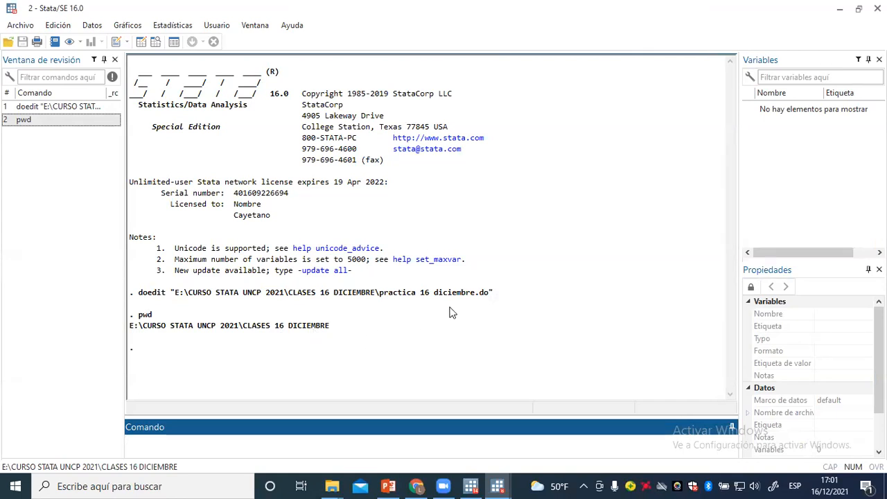
Step: Check the CLASES 16 DICIEMBRE folder in File Explorer and return to the do-file practica 16 diciembre
{"action": "left_click", "coordinate": [331, 486]}
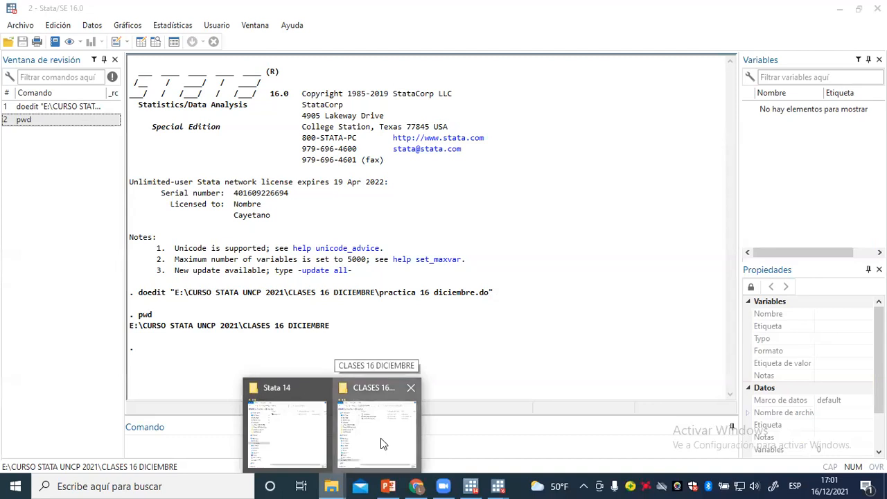
{"action": "left_click", "coordinate": [383, 443]}
{"action": "left_click", "coordinate": [539, 11]}
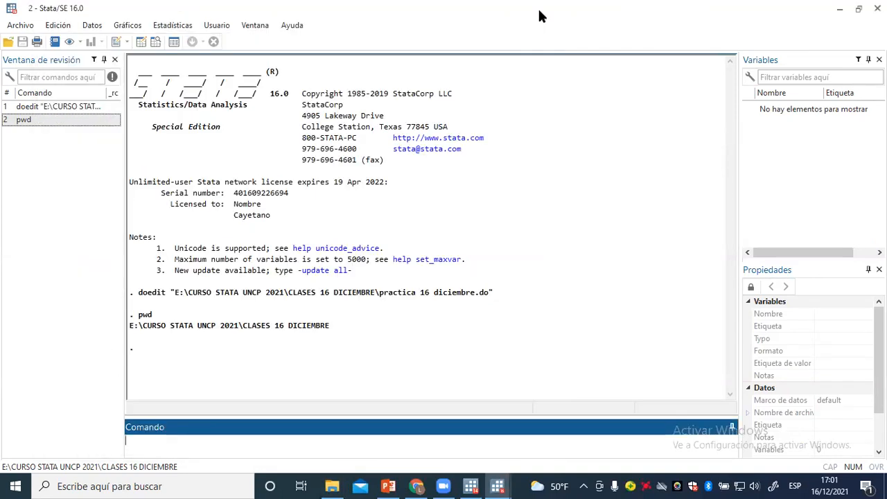
{"action": "left_click", "coordinate": [499, 486]}
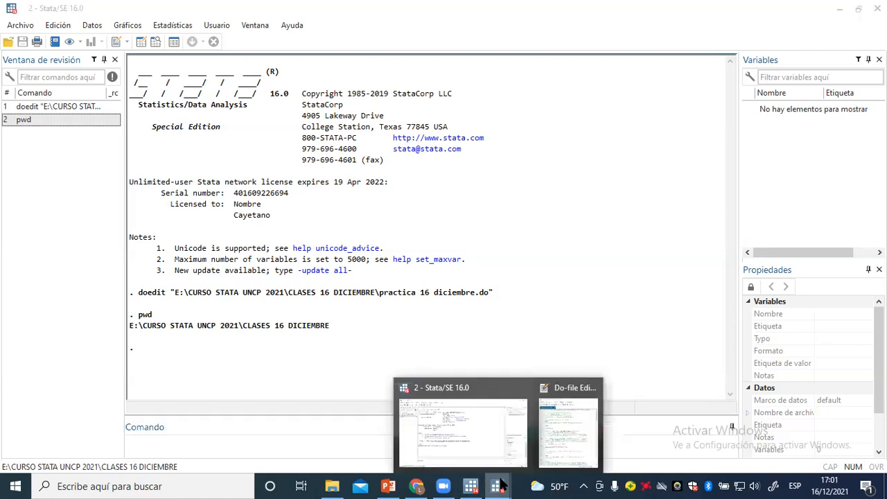
{"action": "left_click", "coordinate": [567, 434]}
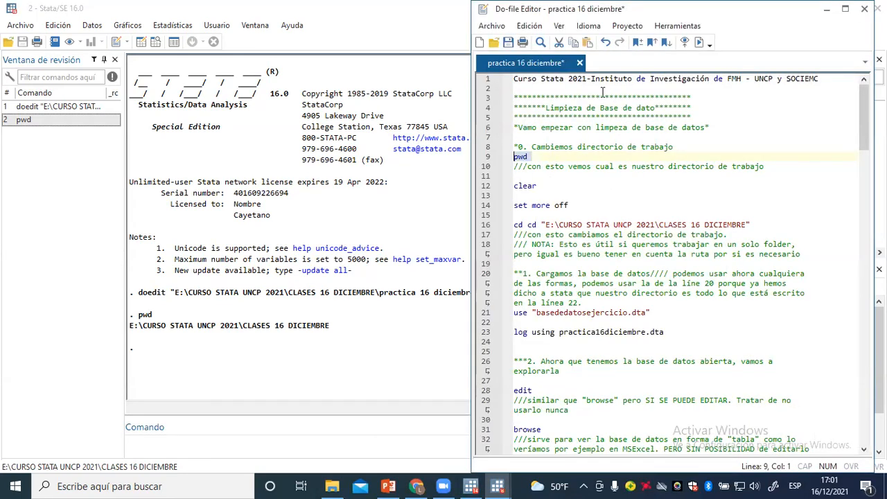
Step: Highlight the clear and set more off commands on lines 12 and 14 of the do-file to review them
{"action": "left_click", "coordinate": [528, 194]}
{"action": "left_click_drag", "start_coordinate": [528, 191], "coordinate": [515, 188]}
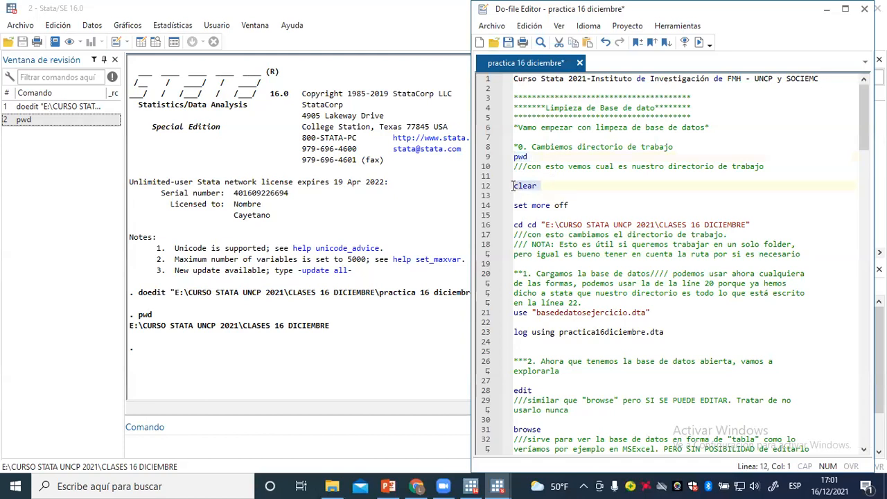
{"action": "left_click_drag", "start_coordinate": [573, 205], "coordinate": [539, 185]}
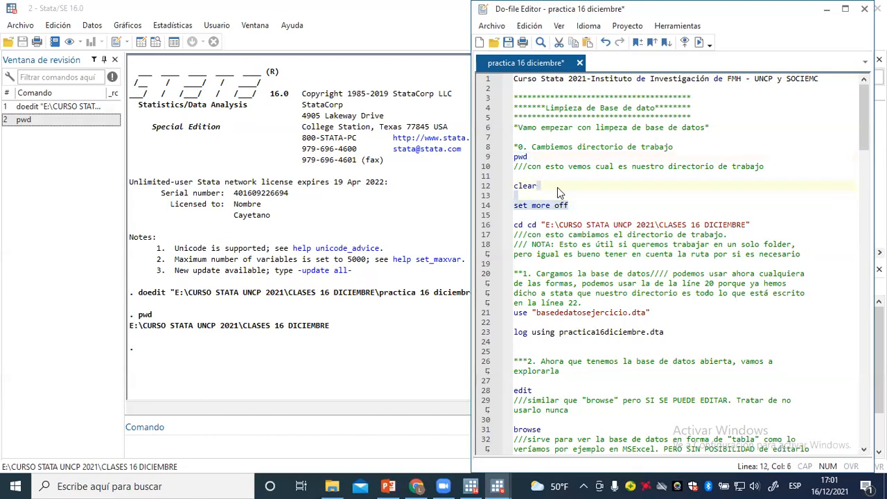
{"action": "left_click", "coordinate": [618, 190]}
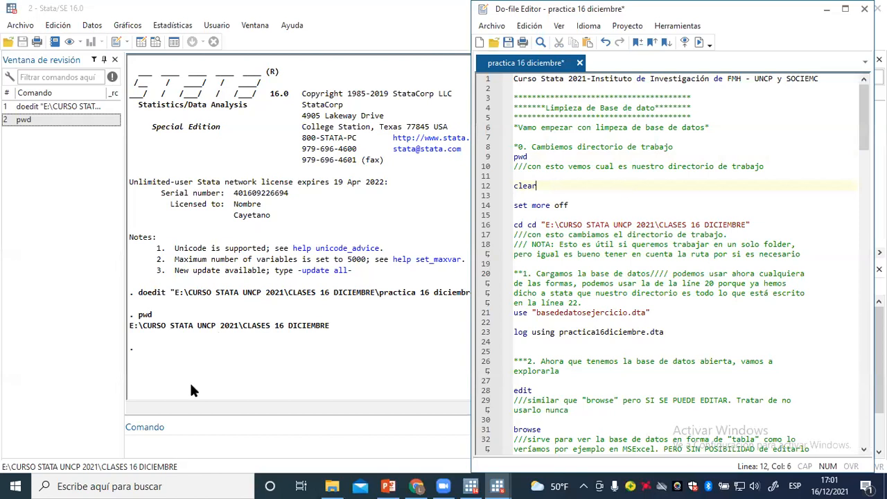
Step: Restore the maximized Stata main window to a smaller size and bring the do-file back to the front
{"action": "left_click", "coordinate": [137, 447]}
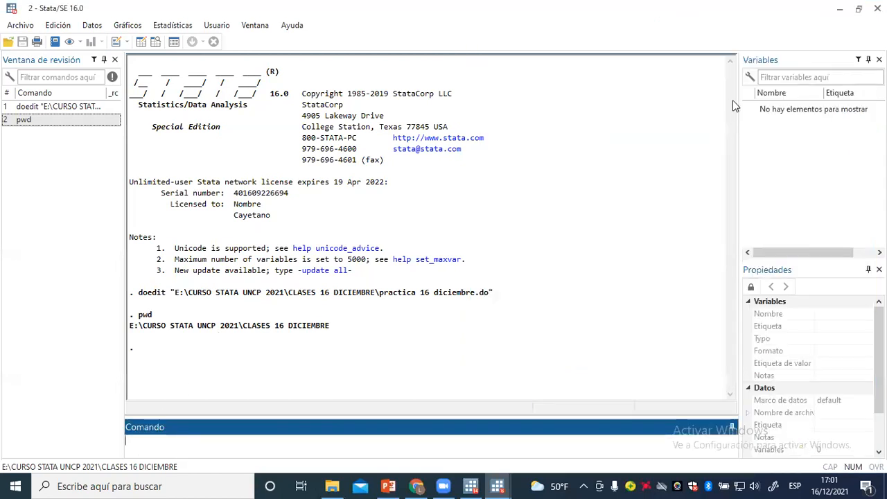
{"action": "left_click", "coordinate": [858, 9]}
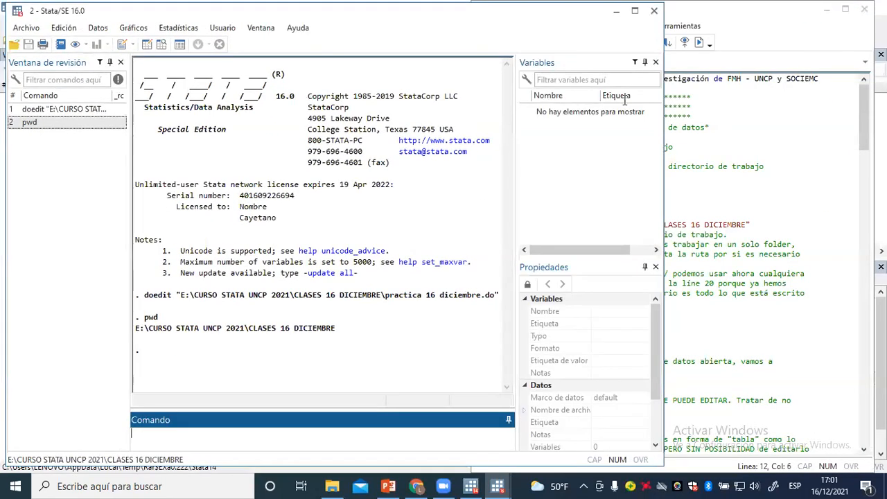
{"action": "left_click", "coordinate": [738, 135]}
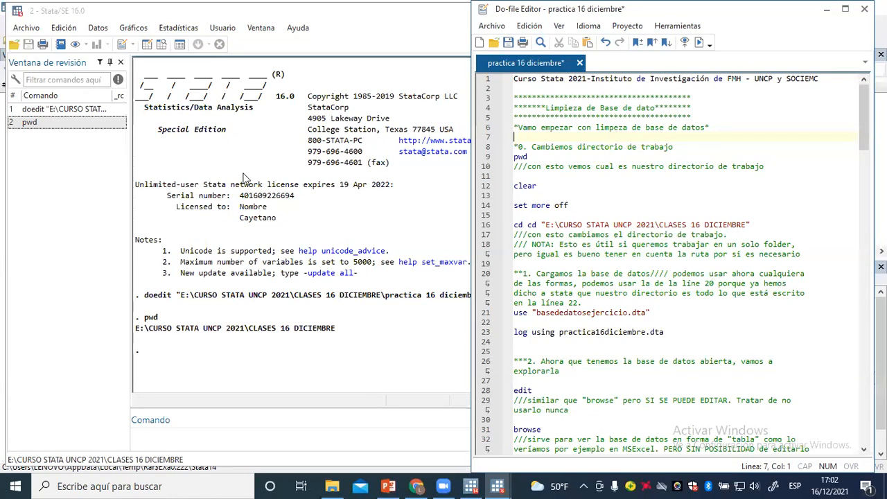
Step: Run the commands clear and set more off in the Stata session
{"action": "left_click", "coordinate": [141, 440]}
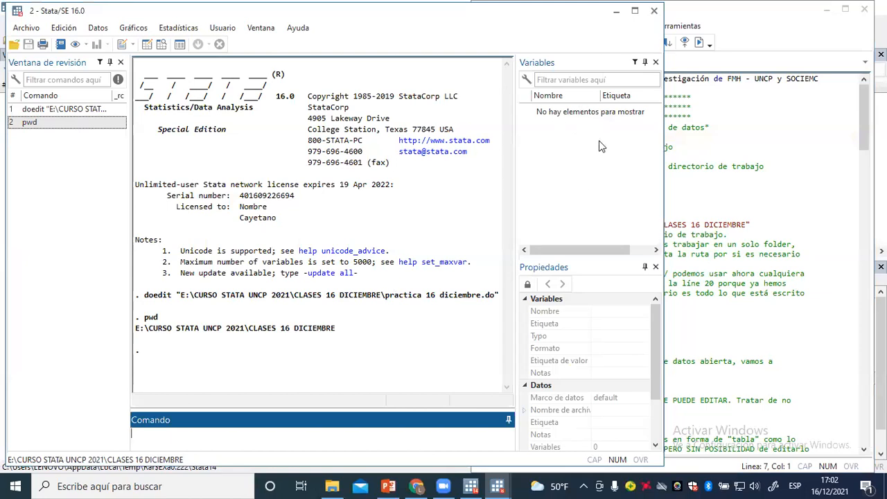
{"action": "left_click", "coordinate": [784, 187]}
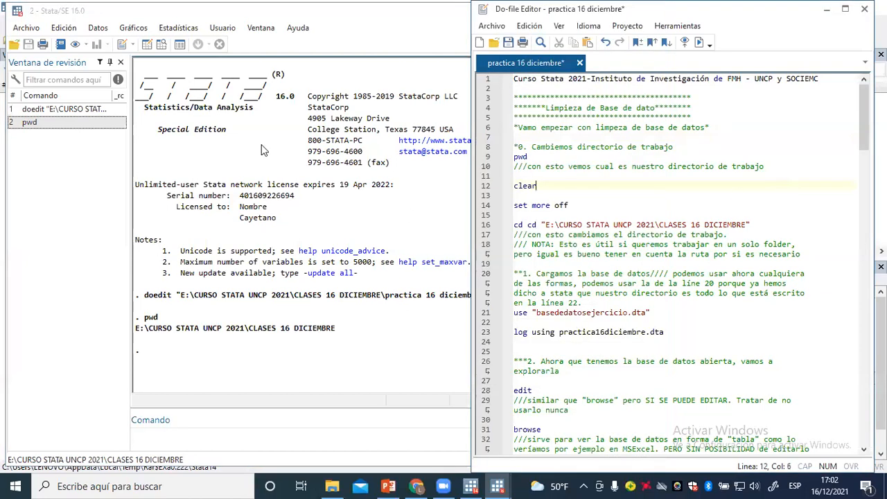
{"action": "left_click", "coordinate": [141, 441]}
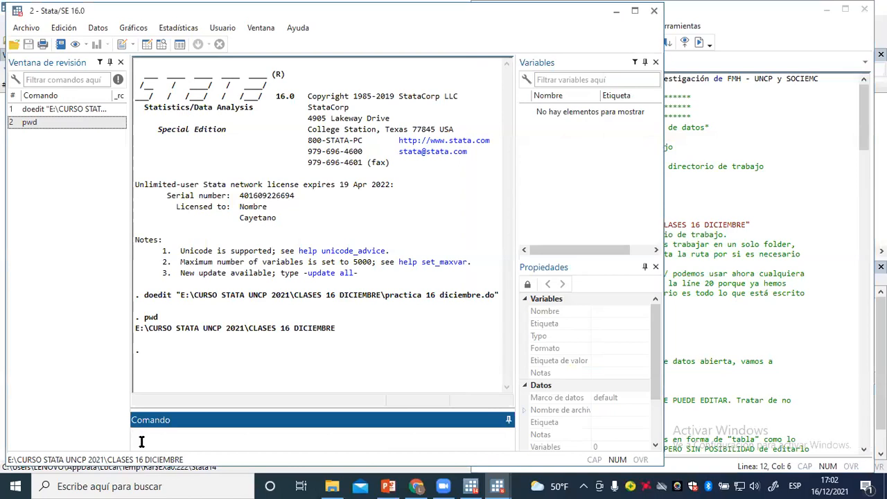
{"action": "type", "text": "clear"}
{"action": "key", "text": "Return"}
{"action": "type", "text": "set "}
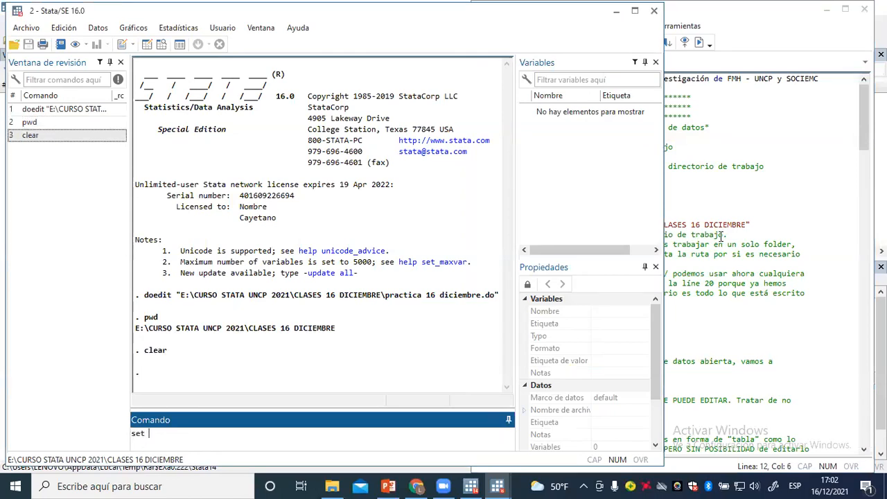
{"action": "type", "text": "more off"}
{"action": "key", "text": "Return"}
Step: Delete the duplicate cd at the start of line 16 in the do-file
{"action": "left_click", "coordinate": [782, 204]}
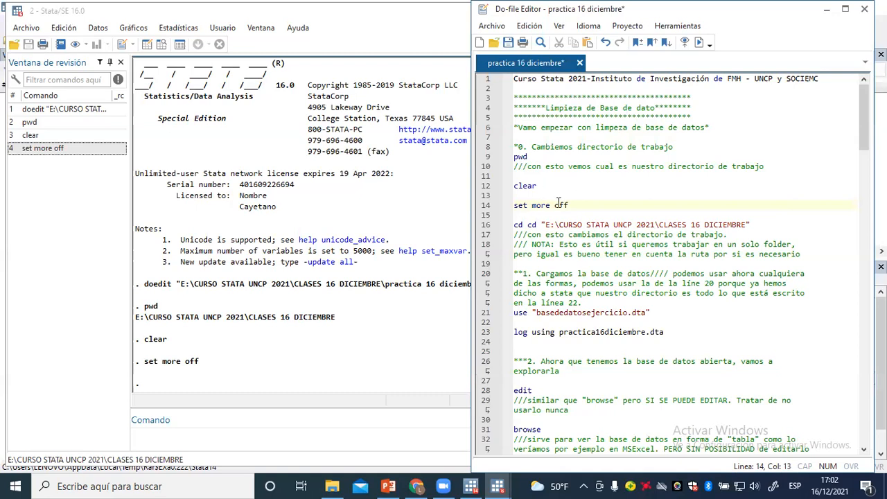
{"action": "left_click", "coordinate": [524, 225]}
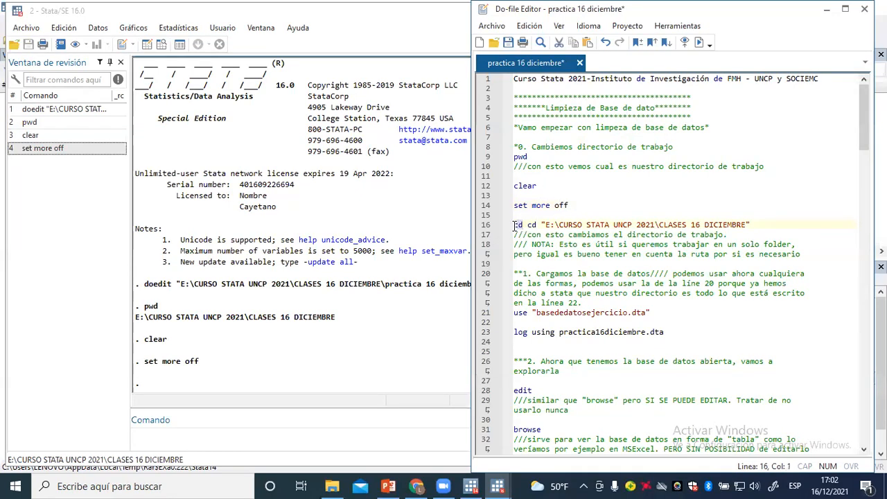
{"action": "key", "text": "BackSpace"}
{"action": "key", "text": "BackSpace"}
{"action": "key", "text": "Delete"}
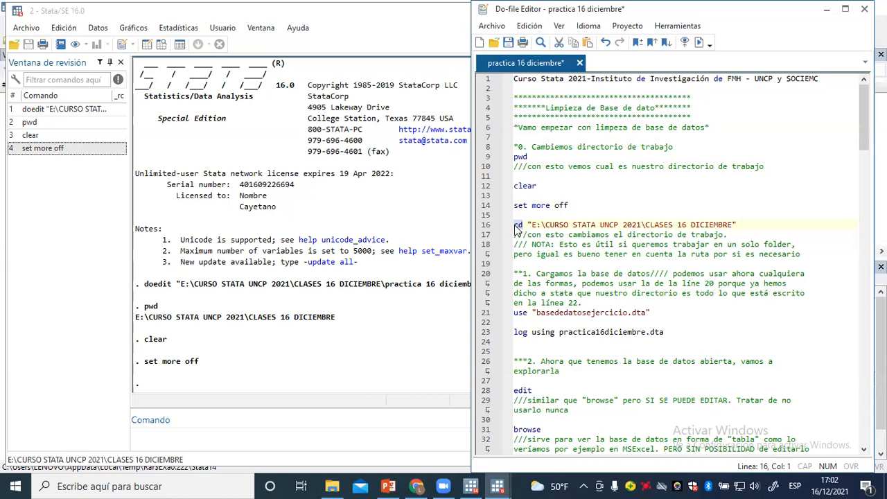
Step: Enter cd as an unexecuted command, then narrow the Variables pane and the Stata main window so it fits beside the do-file
{"action": "left_click", "coordinate": [135, 435]}
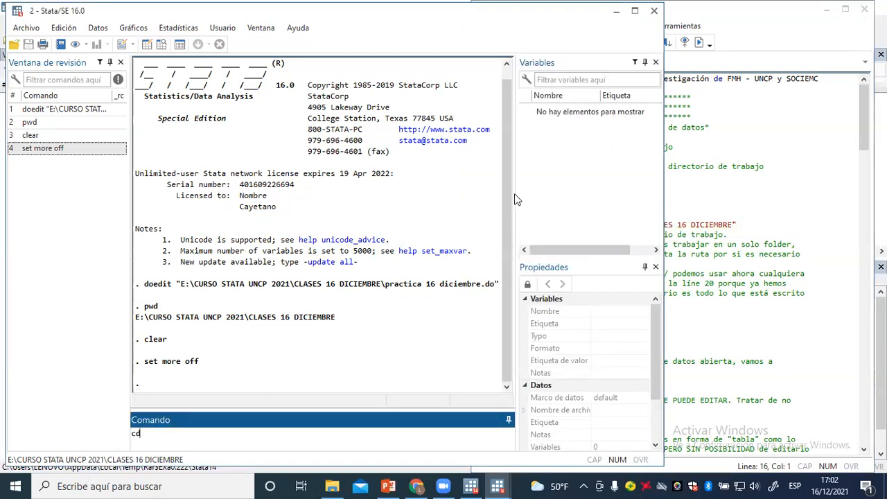
{"action": "left_click_drag", "start_coordinate": [515, 197], "coordinate": [590, 190]}
{"action": "left_click", "coordinate": [665, 187]}
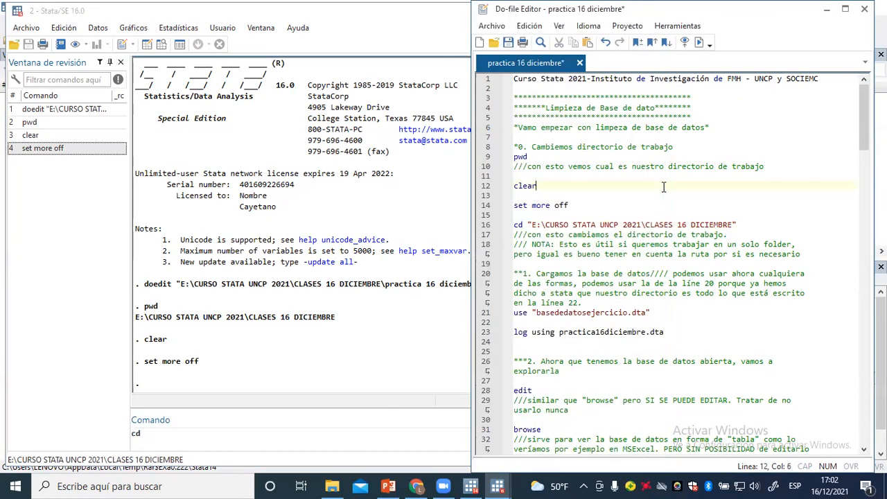
{"action": "left_click", "coordinate": [454, 195]}
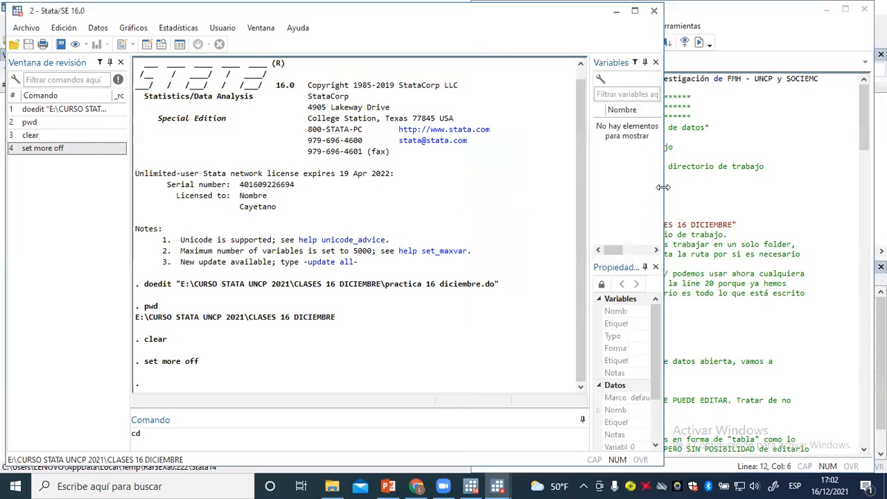
{"action": "left_click_drag", "start_coordinate": [664, 188], "coordinate": [471, 183]}
{"action": "left_click", "coordinate": [474, 187]}
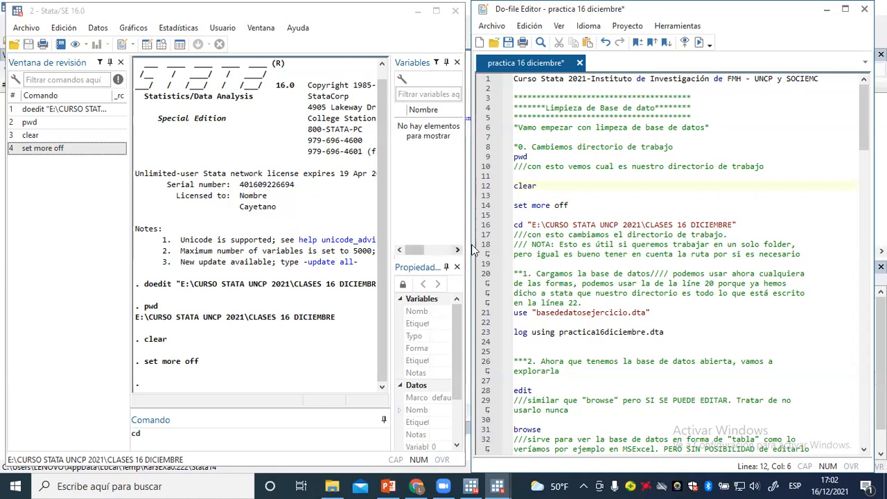
Step: Open the folder CURSO STATA UNCP 2021\CLASES 16 DICIEMBRE on drive E: in File Explorer and copy its path
{"action": "left_click", "coordinate": [149, 434]}
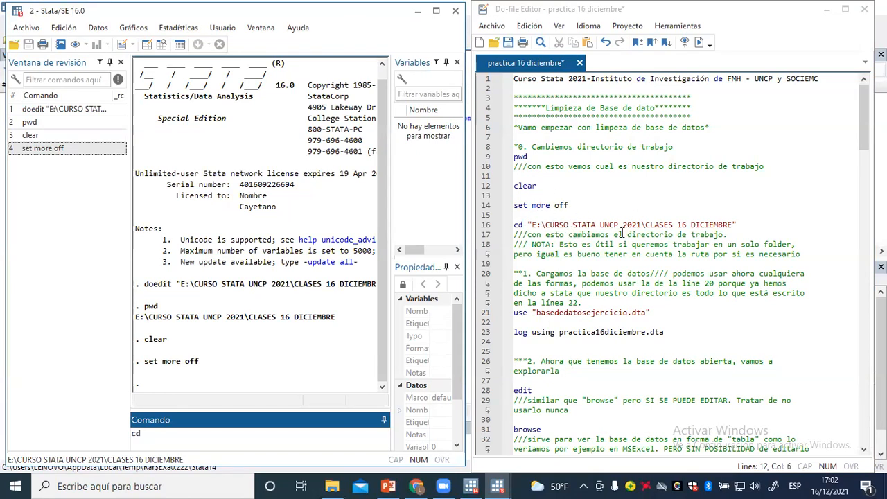
{"action": "left_click", "coordinate": [332, 485]}
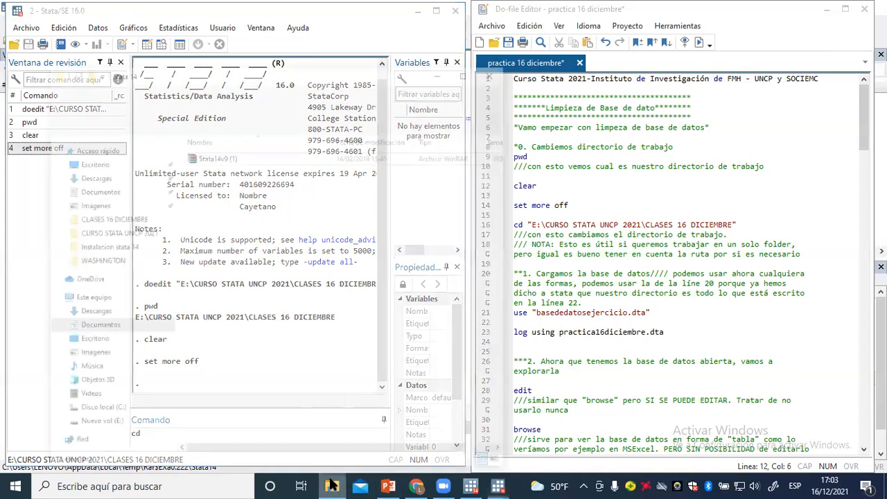
{"action": "left_click", "coordinate": [104, 403]}
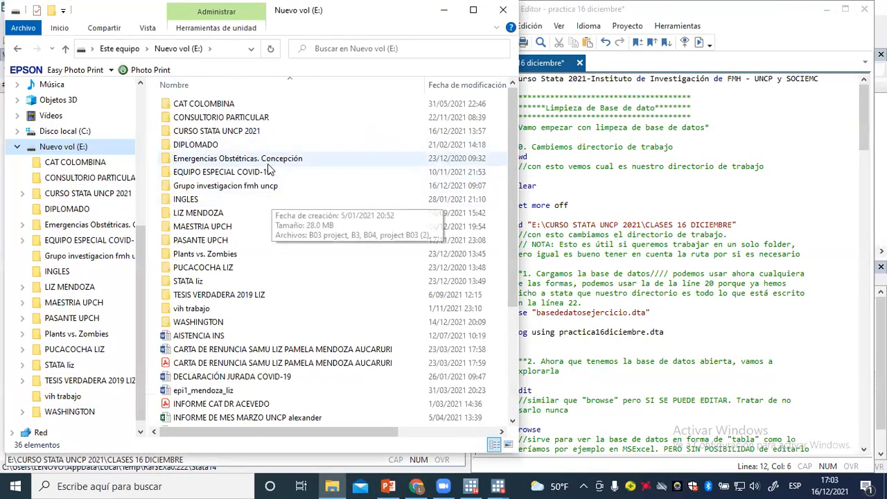
{"action": "left_click", "coordinate": [262, 133]}
{"action": "double_click", "coordinate": [262, 133]}
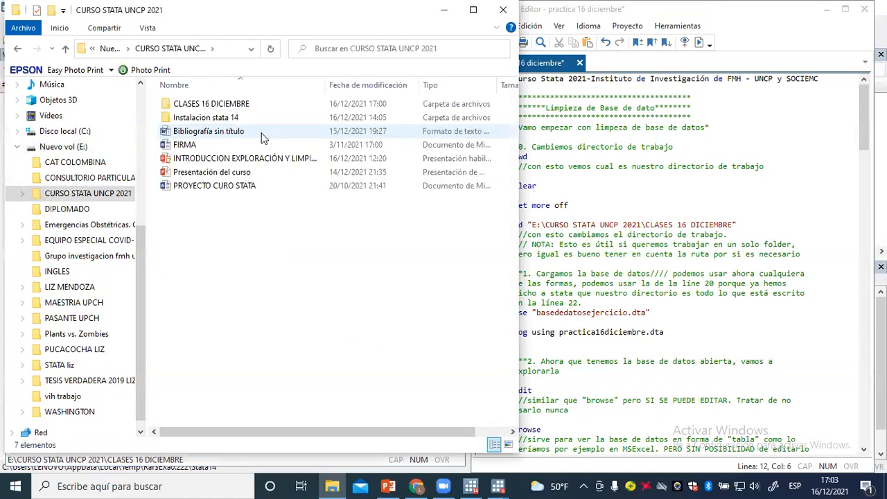
{"action": "double_click", "coordinate": [248, 104]}
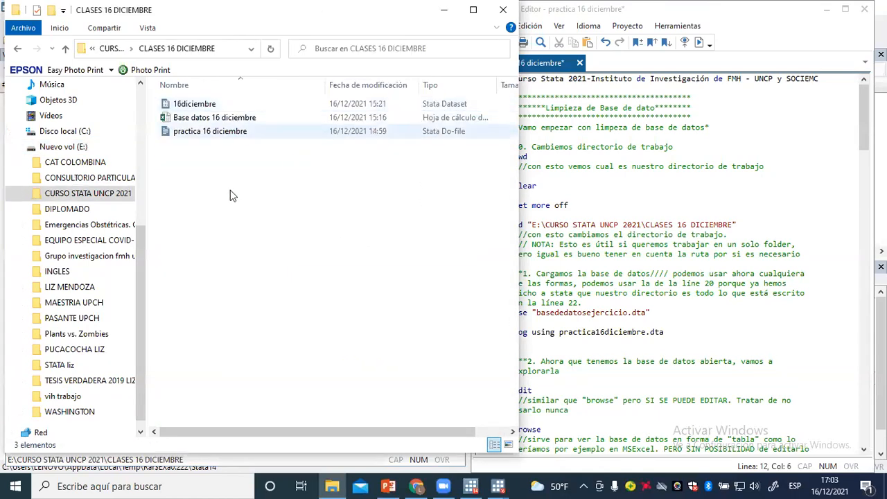
{"action": "left_click", "coordinate": [229, 48]}
{"action": "key", "text": "ctrl+c"}
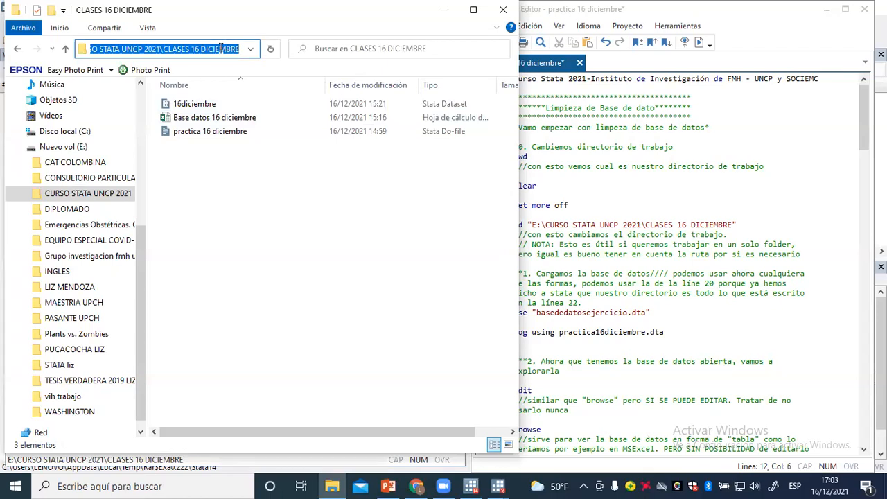
Step: Run cd with the quoted path "E:\CURSO STATA UNCP 2021\CLASES 16 DICIEMBRE" in Stata, then place the cursor on line 24 of the do-file
{"action": "left_click", "coordinate": [443, 10]}
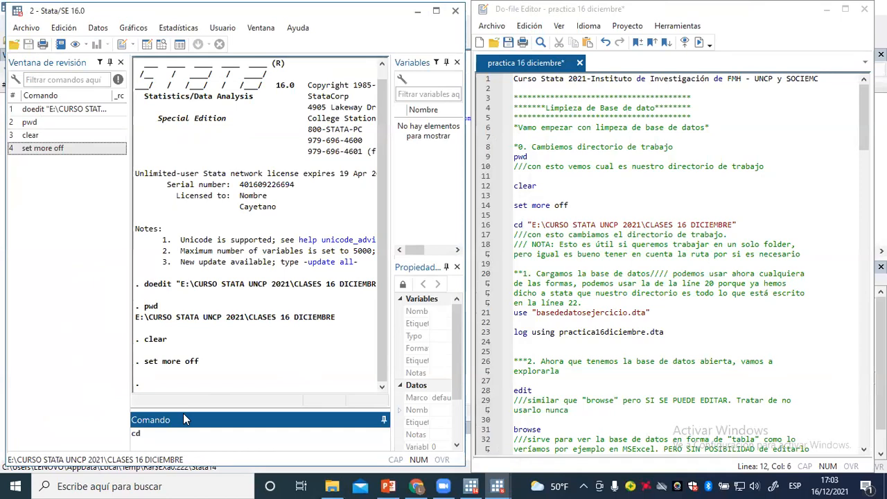
{"action": "key", "text": "ctrl+v"}
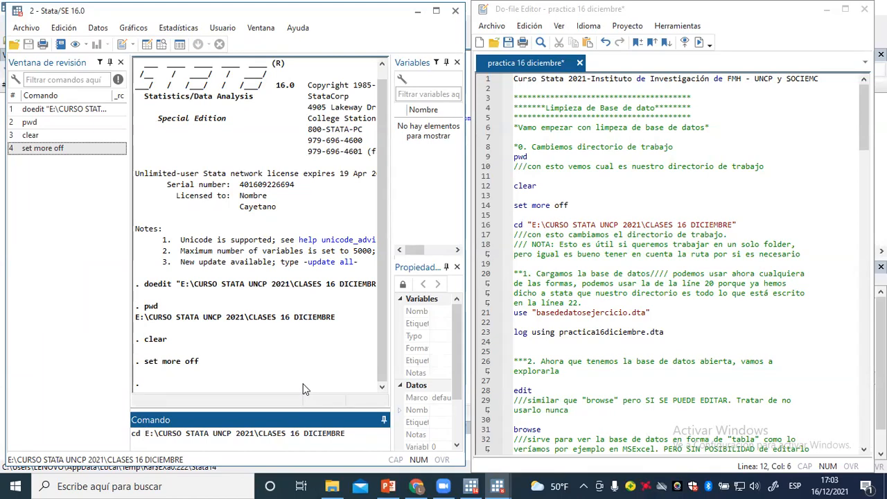
{"action": "type", "text": "\""}
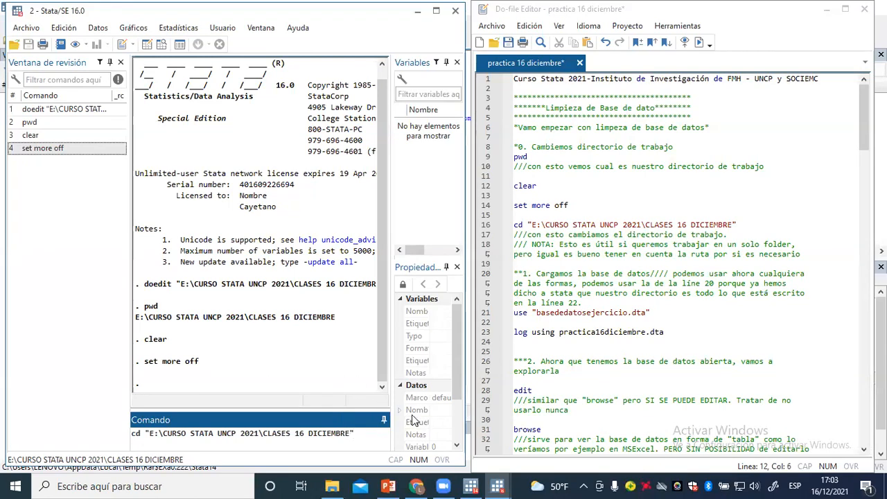
{"action": "key", "text": "Return"}
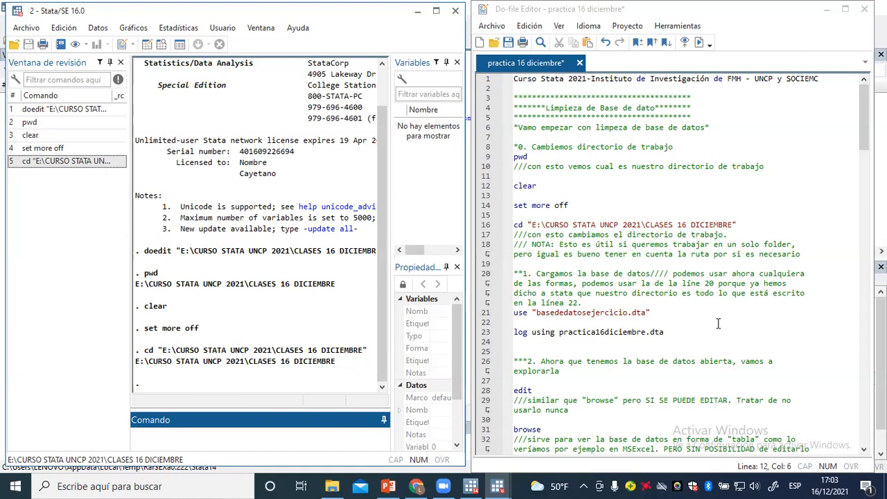
{"action": "left_click", "coordinate": [680, 338]}
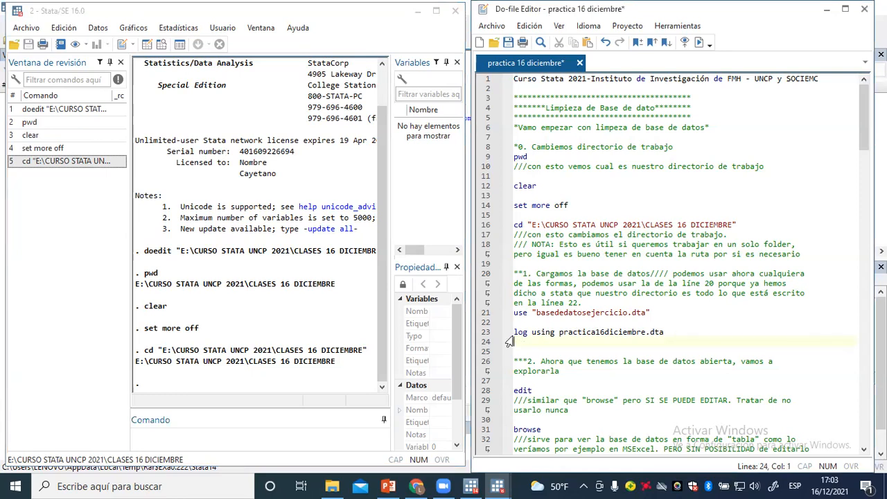
Step: Run the do-file's log command in Stata with the file name quoted: log using "practica16diciembre.dta"
{"action": "left_click_drag", "start_coordinate": [515, 332], "coordinate": [556, 332]}
{"action": "key", "text": "ctrl+c"}
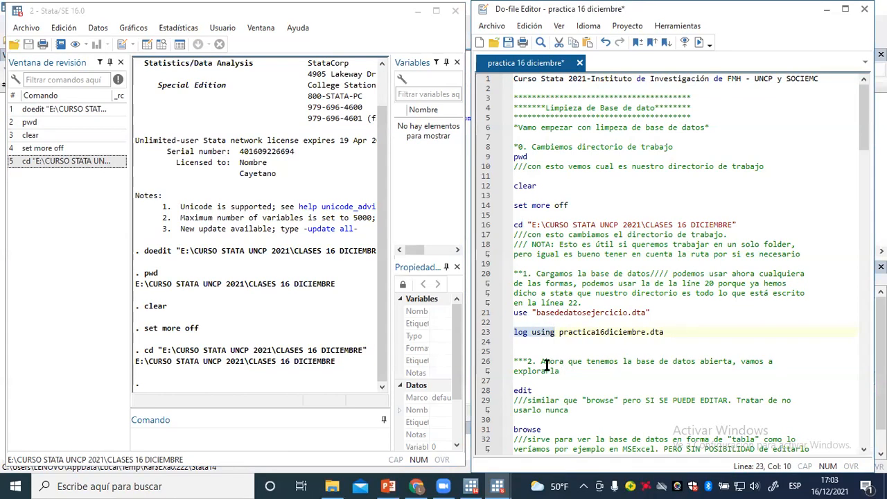
{"action": "left_click", "coordinate": [151, 432]}
{"action": "key", "text": "ctrl+v"}
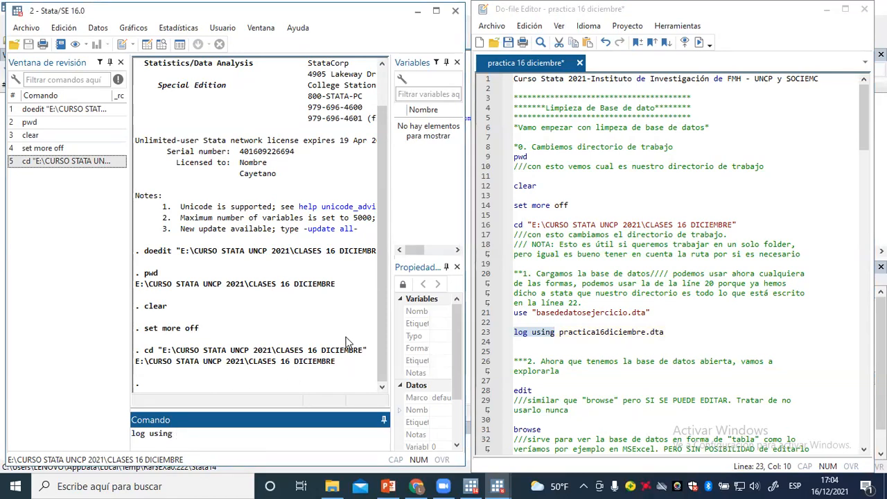
{"action": "left_click_drag", "start_coordinate": [559, 333], "coordinate": [666, 333]}
{"action": "key", "text": "ctrl+c"}
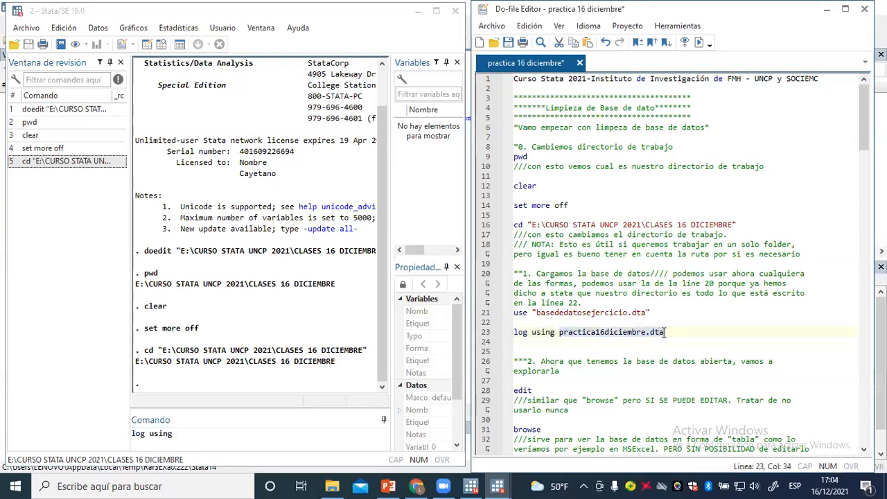
{"action": "left_click", "coordinate": [454, 402]}
{"action": "key", "text": "ctrl+v"}
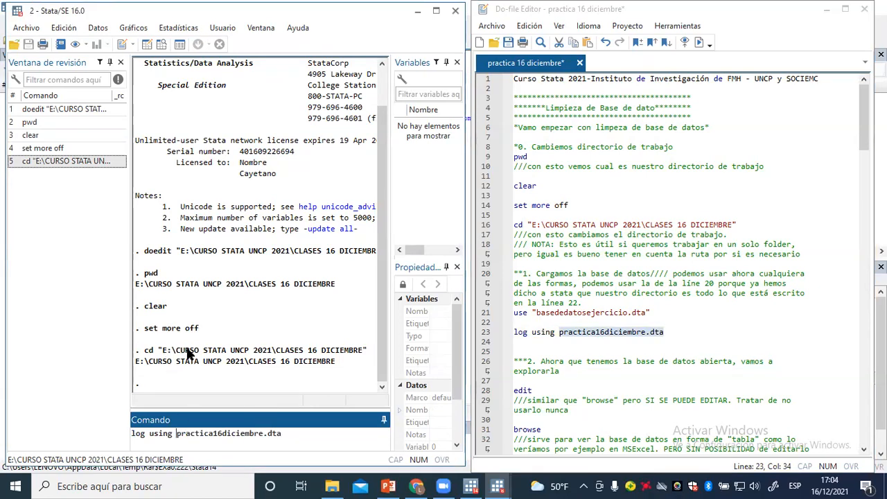
{"action": "type", "text": "\""}
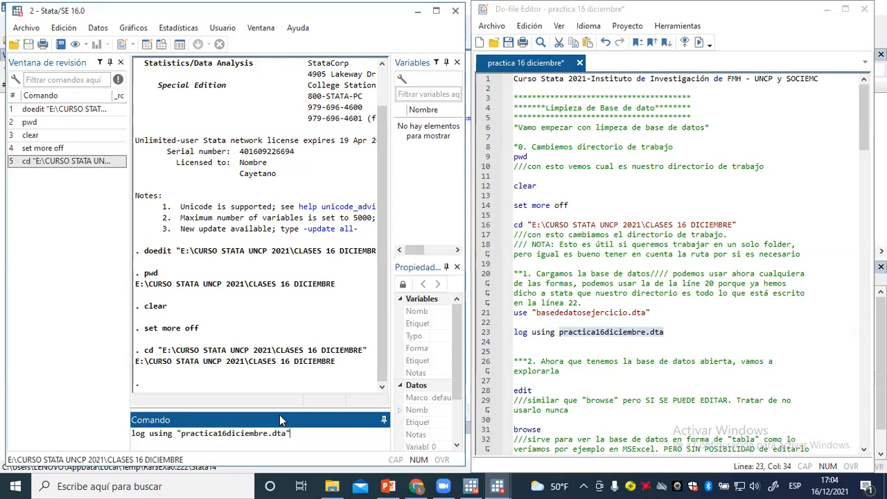
{"action": "key", "text": "Return"}
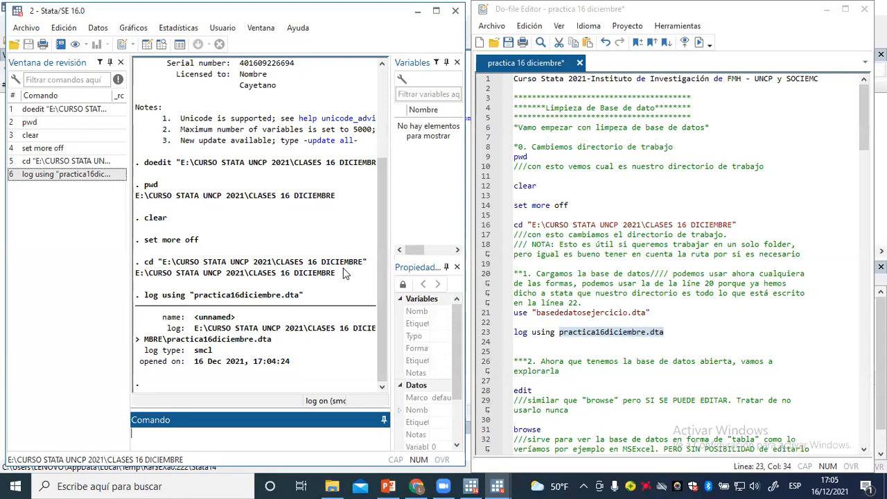
Step: Start a use command in Stata and copy the name of the 16diciembre dataset from the CLASES 16 DICIEMBRE folder in File Explorer
{"action": "left_click", "coordinate": [804, 332]}
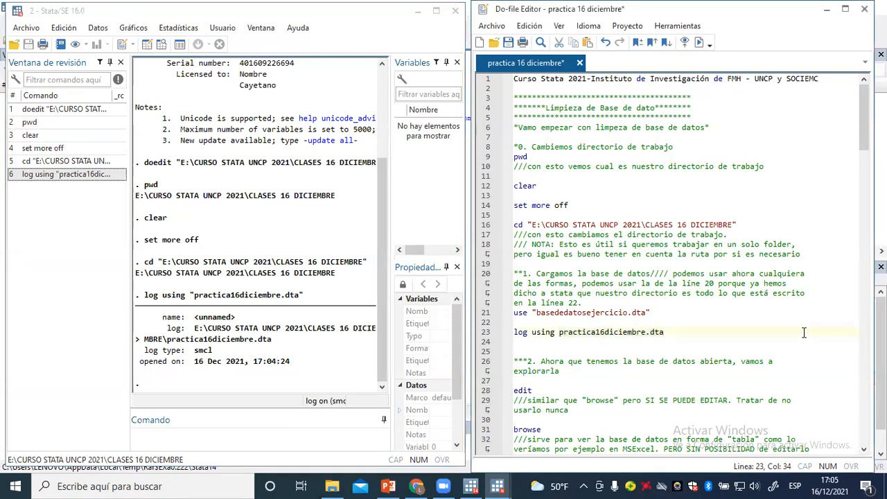
{"action": "scroll", "coordinate": [804, 332], "scroll_direction": "down", "scroll_amount": 1}
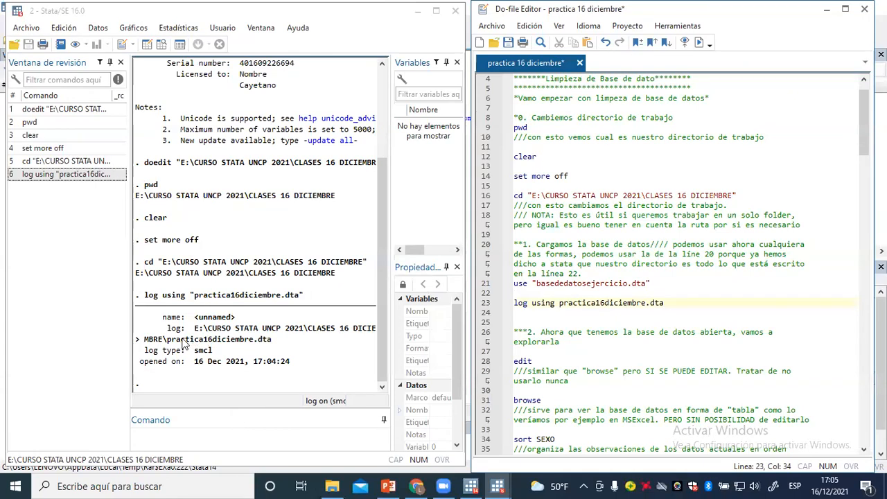
{"action": "left_click", "coordinate": [144, 429]}
{"action": "type", "text": "use"}
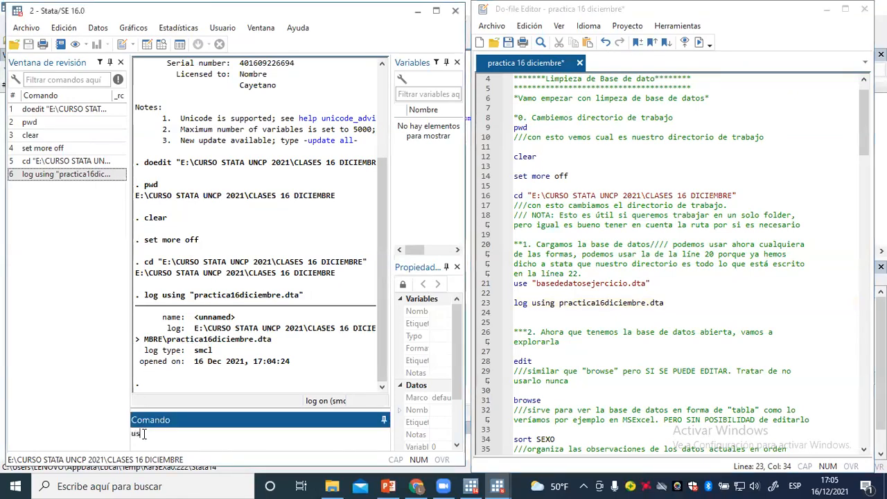
{"action": "left_click", "coordinate": [339, 486]}
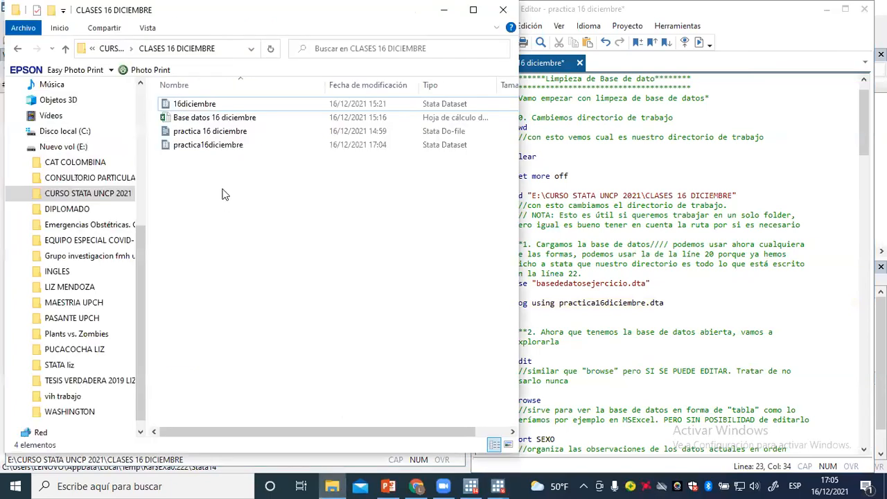
{"action": "right_click", "coordinate": [244, 106]}
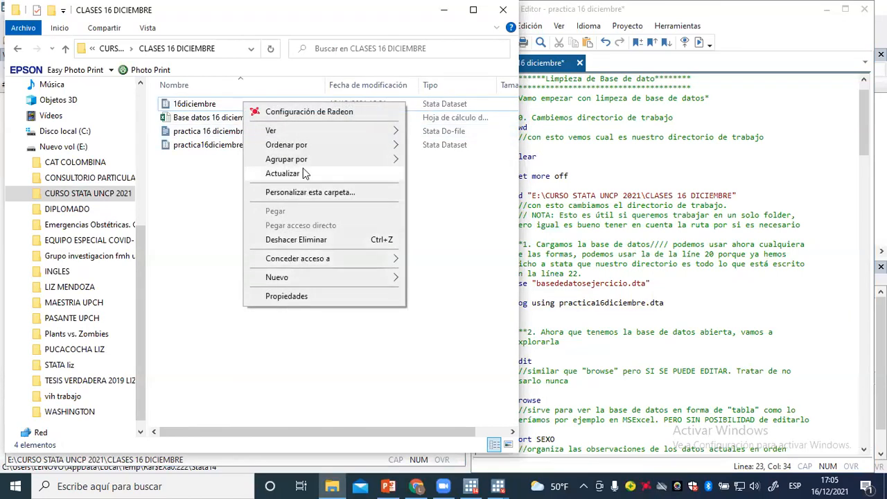
{"action": "left_click", "coordinate": [201, 110]}
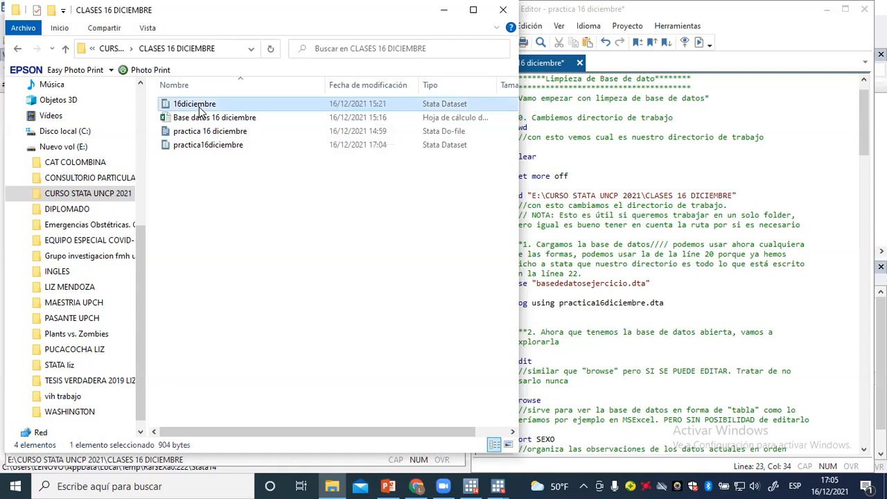
{"action": "double_click", "coordinate": [198, 104]}
{"action": "right_click", "coordinate": [198, 104]}
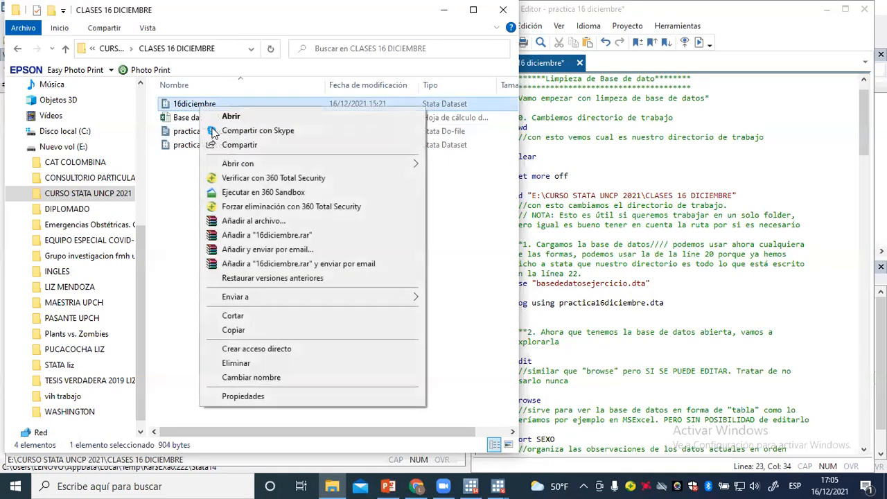
{"action": "left_click", "coordinate": [259, 376]}
{"action": "key", "text": "ctrl+c"}
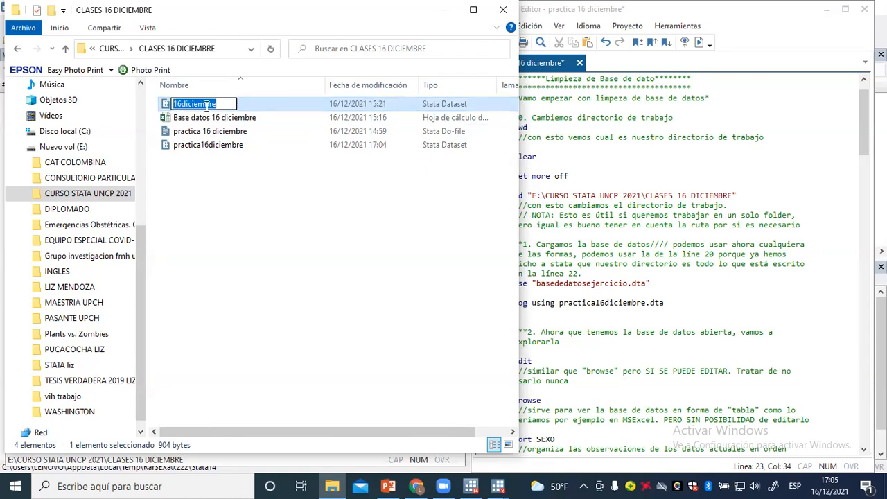
Step: Try to load the dataset in Stata by running use 16diciembre.dta
{"action": "left_click", "coordinate": [443, 11]}
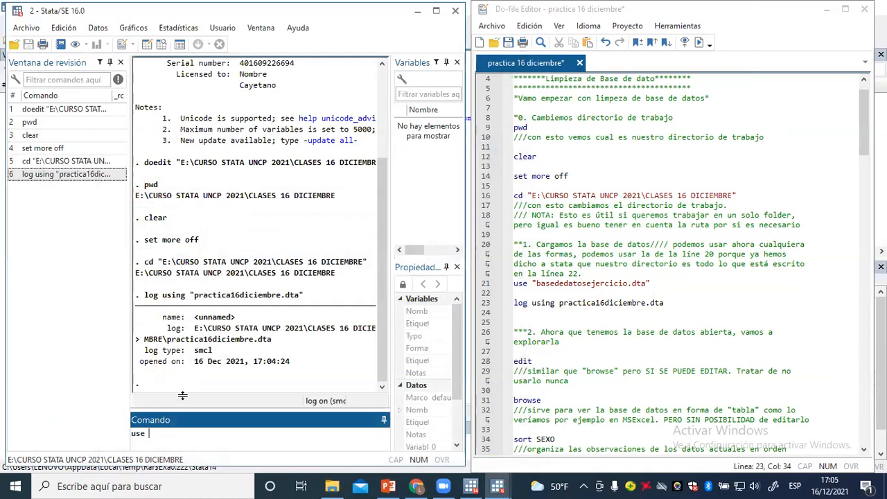
{"action": "type", "text": "use"}
{"action": "key", "text": "ctrl+v"}
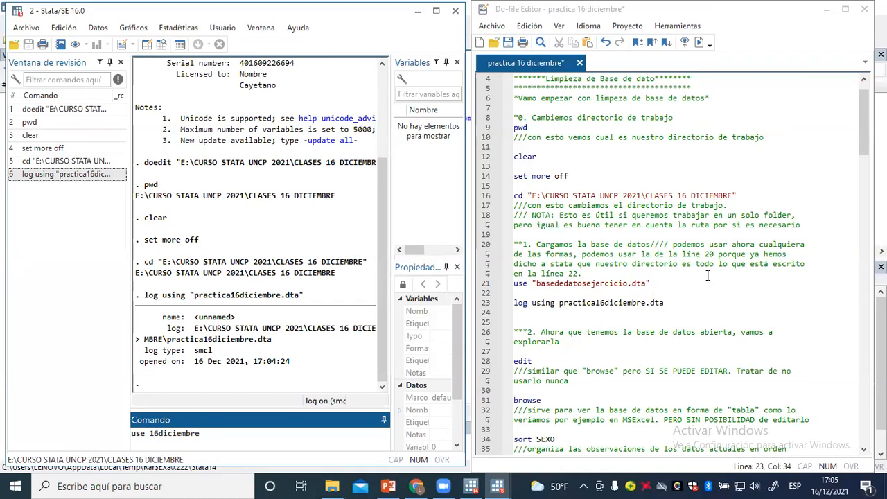
{"action": "type", "text": ".dta"}
{"action": "key", "text": "Return"}
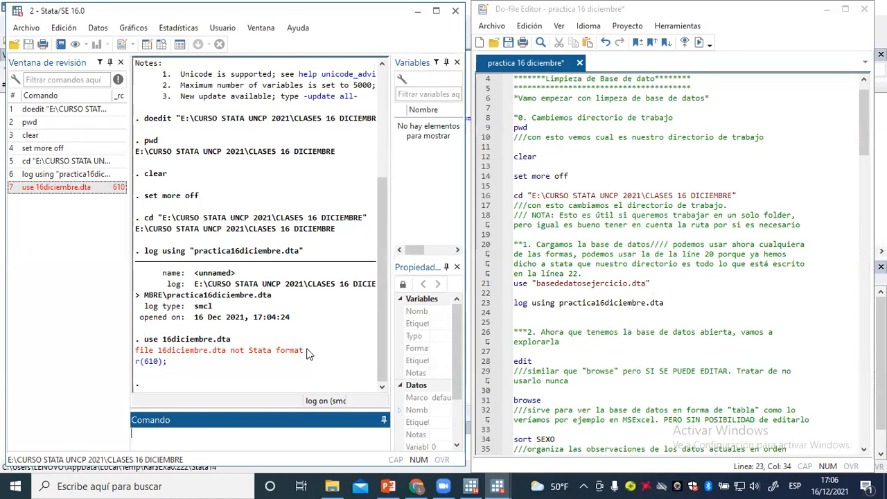
Step: Copy the name of the practica16diciembre dataset from the CLASES 16 DICIEMBRE folder in File Explorer
{"action": "left_click", "coordinate": [332, 485]}
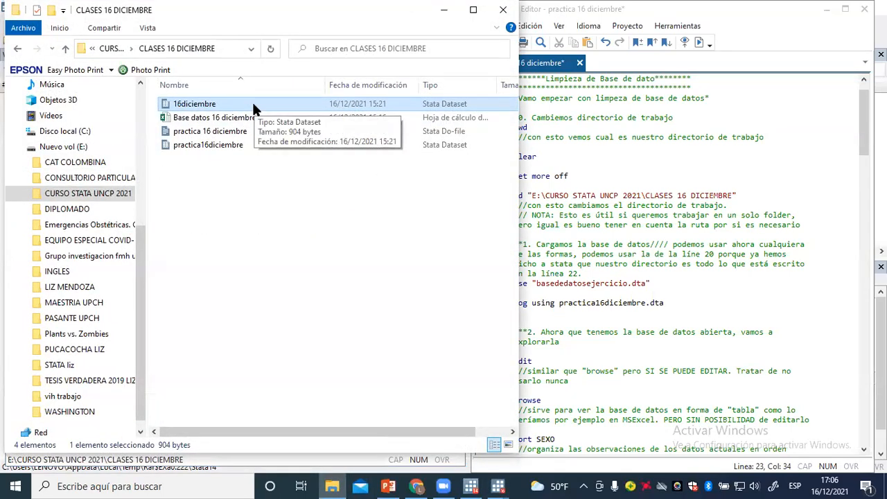
{"action": "left_click", "coordinate": [233, 150]}
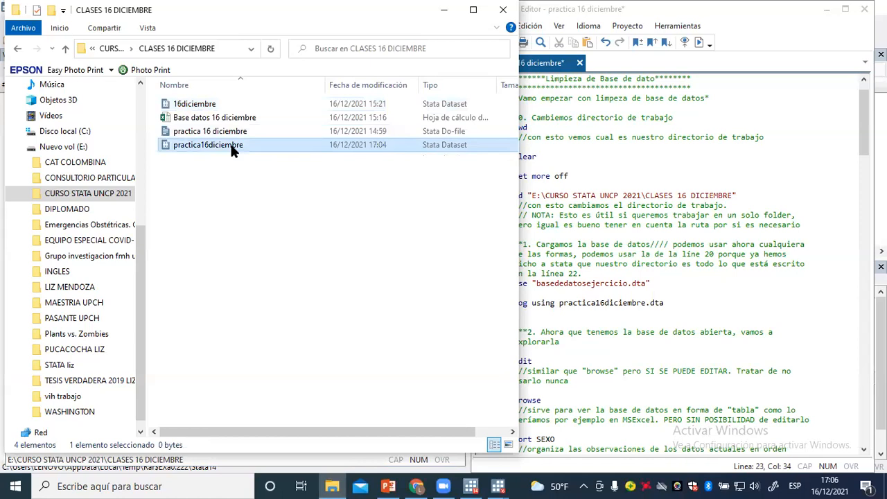
{"action": "right_click", "coordinate": [233, 150]}
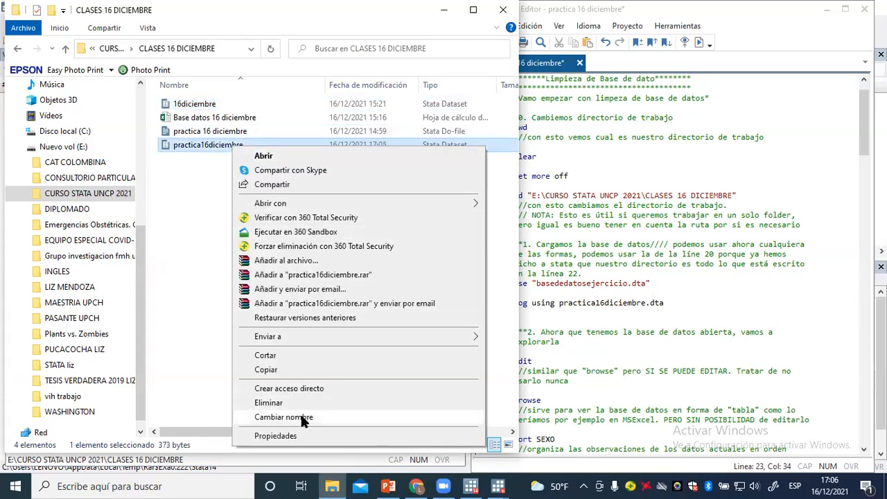
{"action": "left_click", "coordinate": [300, 417]}
{"action": "key", "text": "ctrl+c"}
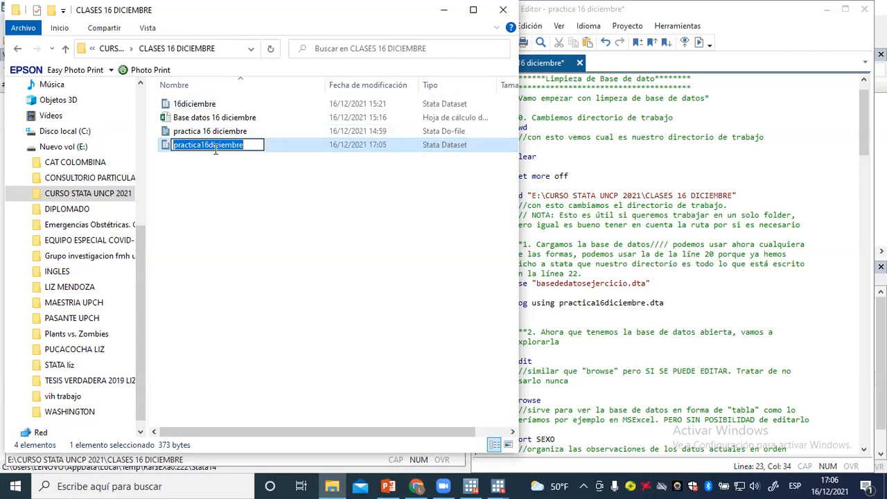
Step: Try to load the other dataset by running use practica16diciembre.dta in Stata, and highlight that command in the results
{"action": "left_click", "coordinate": [443, 12]}
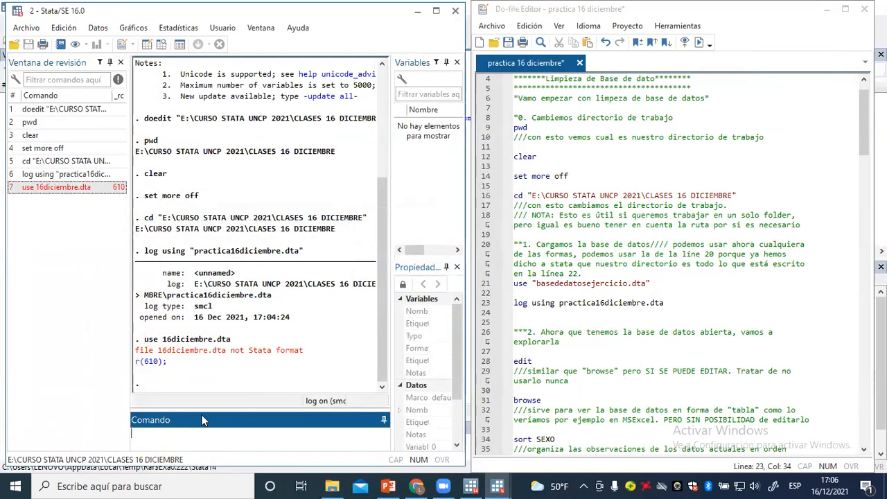
{"action": "type", "text": "use"}
{"action": "key", "text": "ctrl+v"}
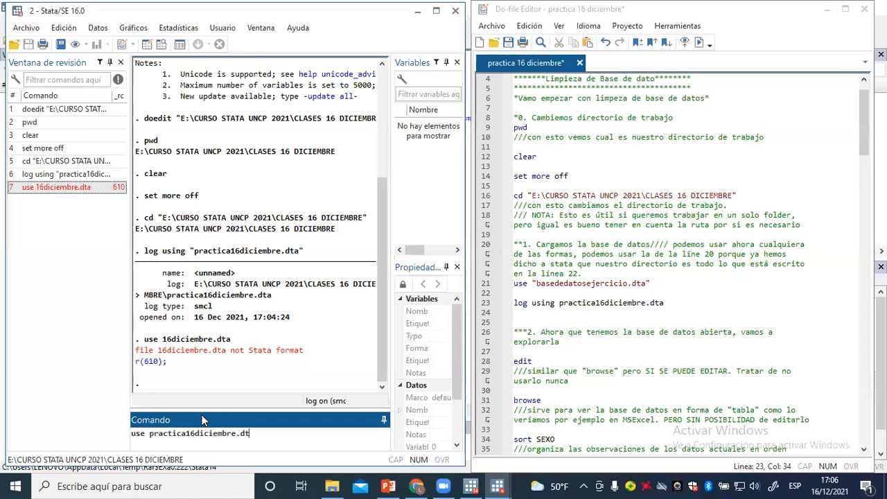
{"action": "key", "text": "Return"}
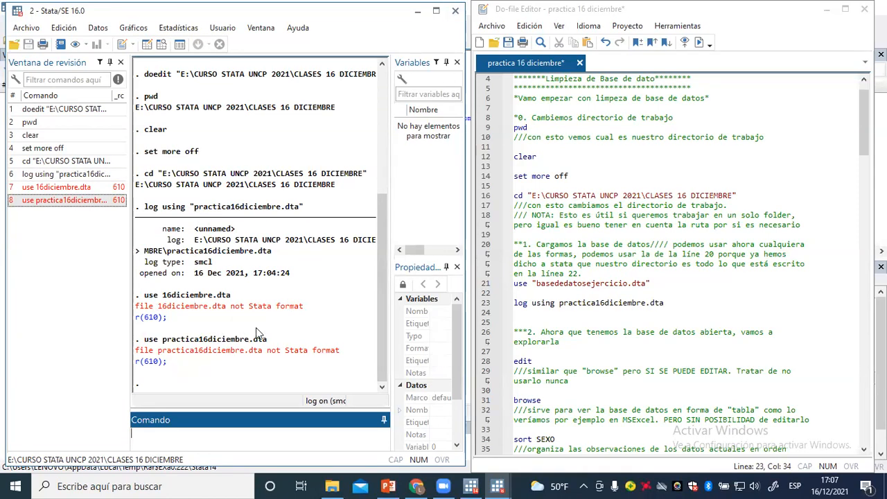
{"action": "mouse_move", "coordinate": [135, 350]}
{"action": "left_mouse_down"}
{"action": "mouse_move", "coordinate": [157, 352]}
{"action": "mouse_move", "coordinate": [141, 339]}
{"action": "left_mouse_up"}
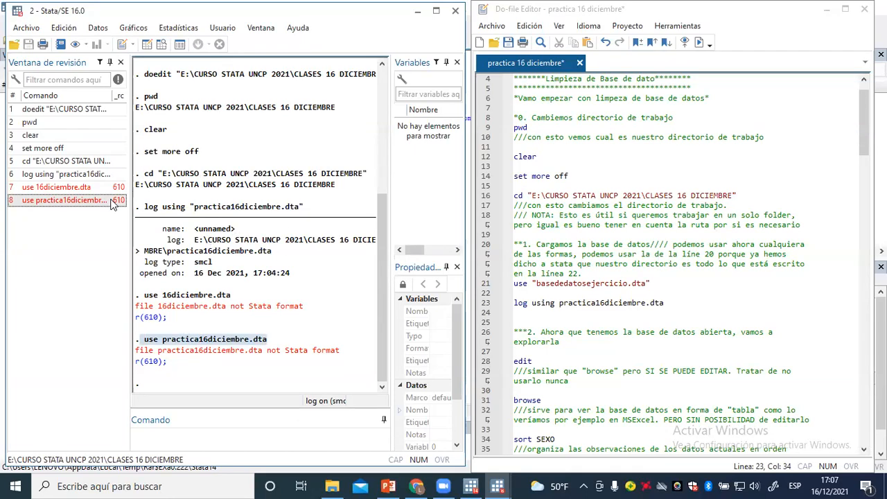
{"action": "left_click", "coordinate": [585, 185]}
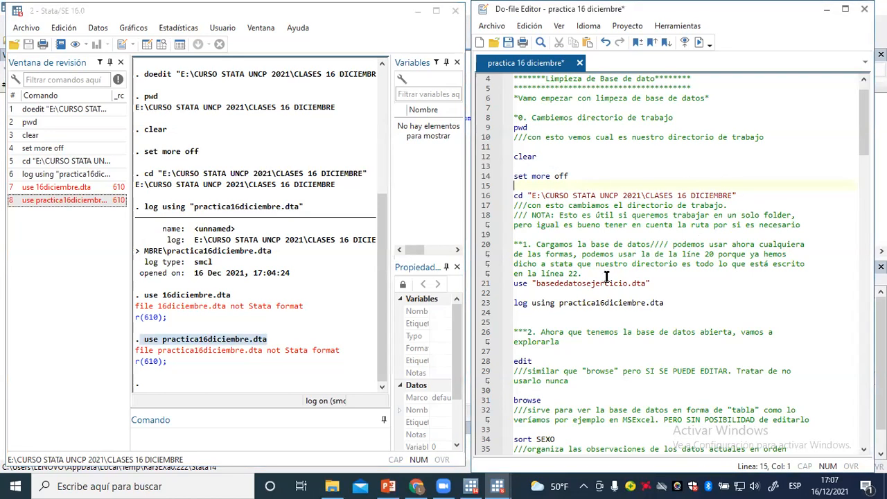
{"action": "left_click", "coordinate": [626, 276]}
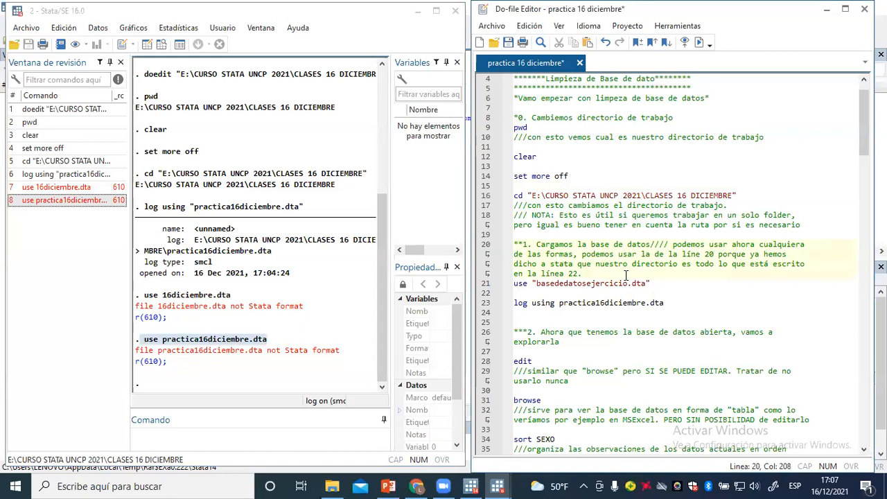
{"action": "key", "text": "Return"}
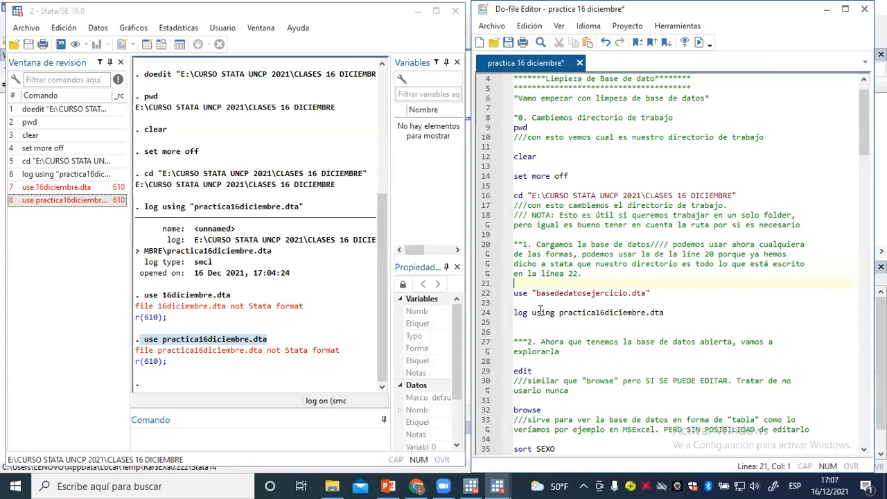
Step: Close Stata/SE 16 without saving the changes to the practica 16 diciembre do-file, and start StataSE 16 (64-bit) again
{"action": "left_click", "coordinate": [454, 12]}
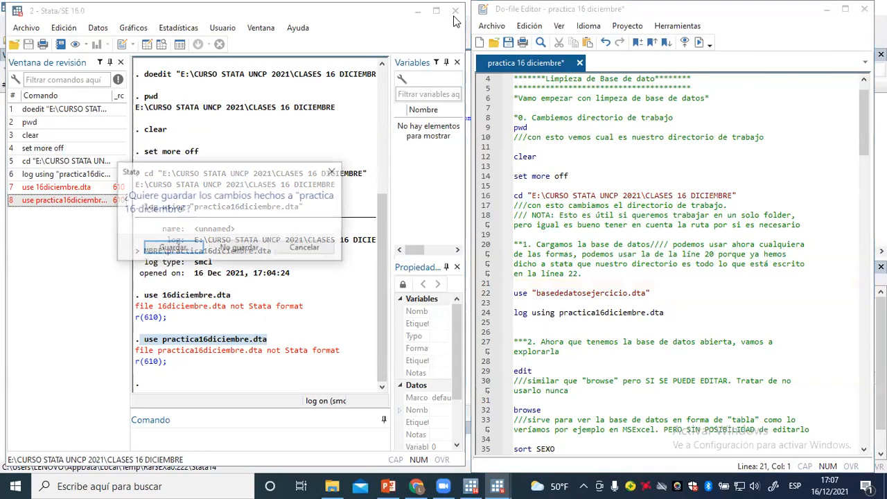
{"action": "left_click", "coordinate": [239, 248]}
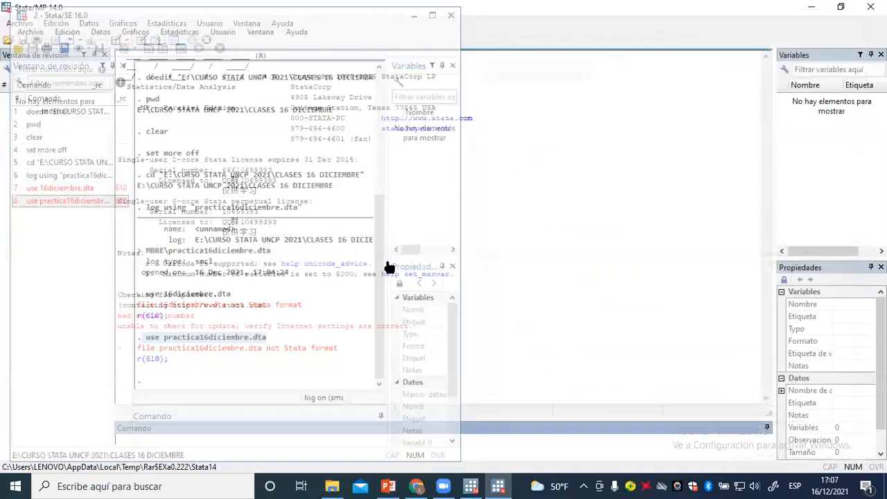
{"action": "left_click", "coordinate": [179, 486]}
{"action": "type", "text": "st"}
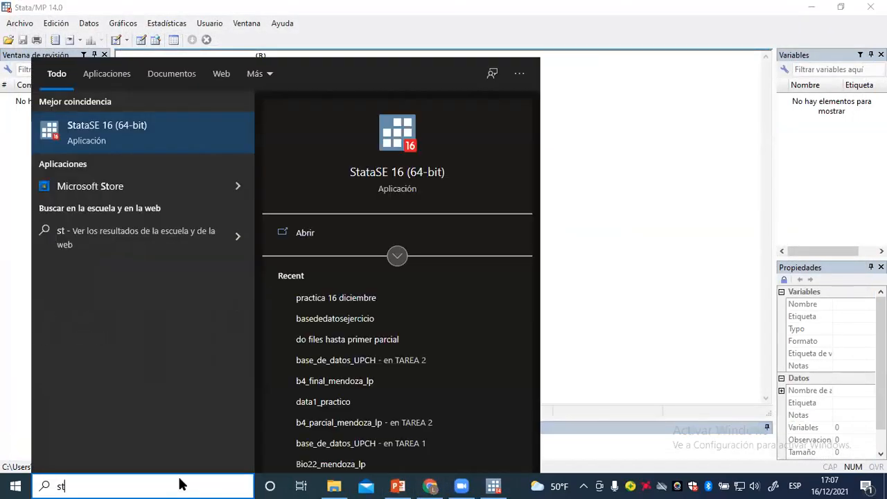
{"action": "left_click", "coordinate": [162, 147]}
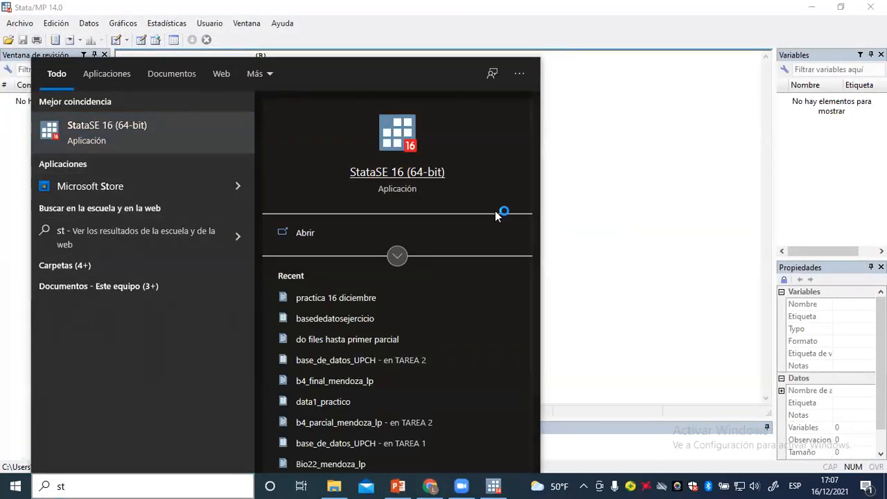
{"action": "left_click", "coordinate": [645, 119]}
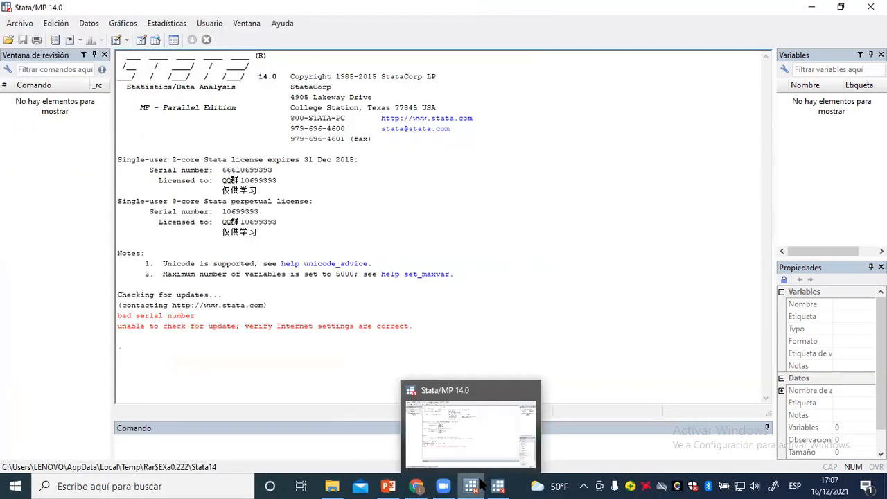
{"action": "mouse_move", "coordinate": [497, 486]}
{"action": "left_click", "coordinate": [499, 428]}
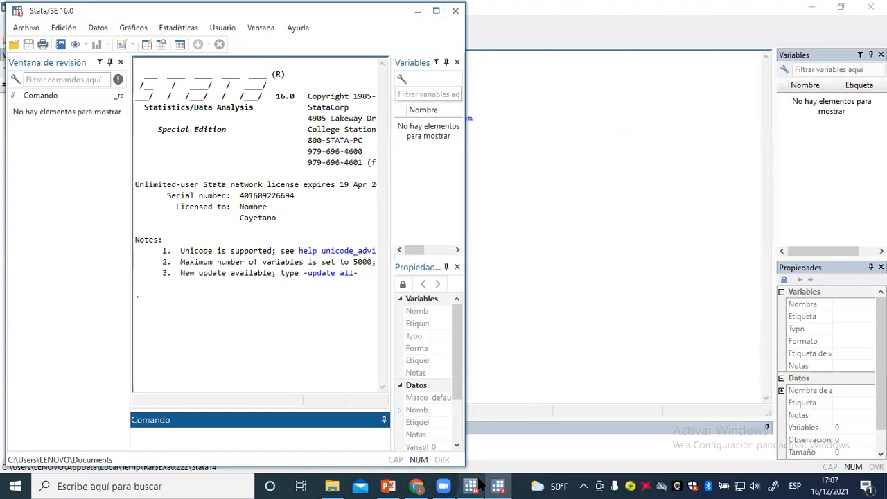
{"action": "mouse_move", "coordinate": [498, 485]}
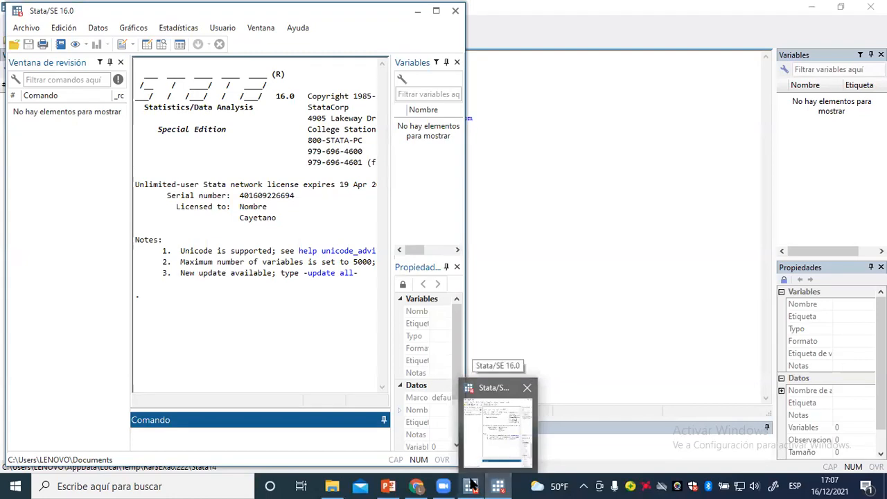
Step: Open the practica 16 diciembre do-file from the CLASES 16 DICIEMBRE folder with Stata, and minimize the extra Stata window
{"action": "mouse_move", "coordinate": [330, 485]}
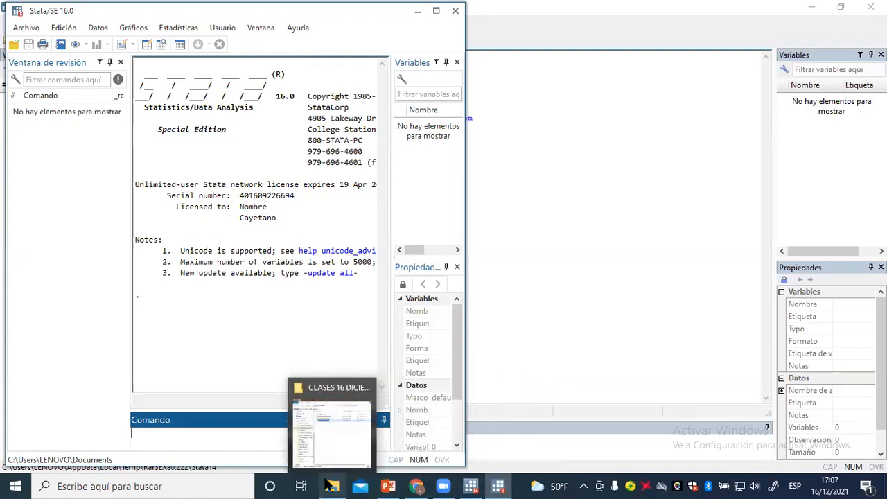
{"action": "left_click", "coordinate": [410, 431]}
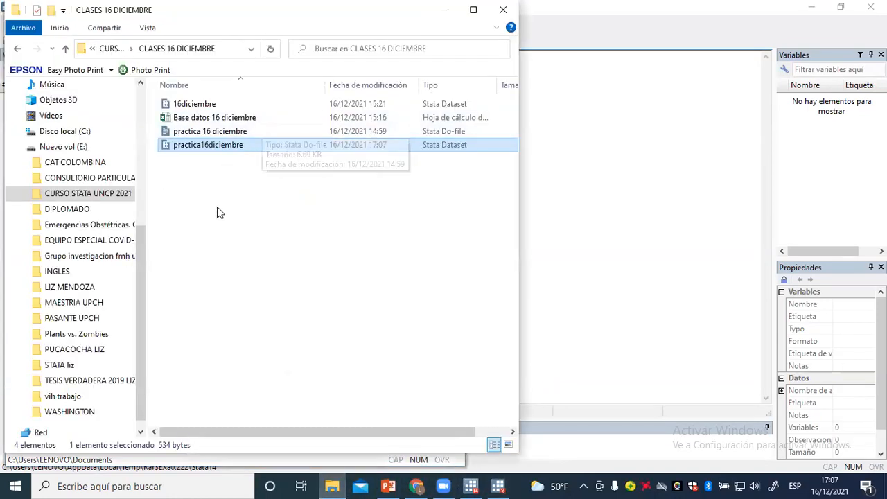
{"action": "double_click", "coordinate": [284, 134]}
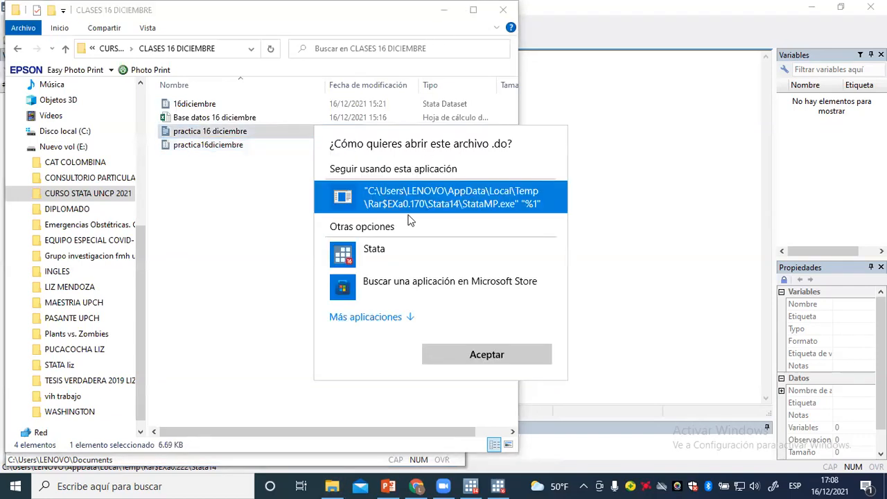
{"action": "left_click", "coordinate": [401, 258]}
{"action": "left_click", "coordinate": [487, 354]}
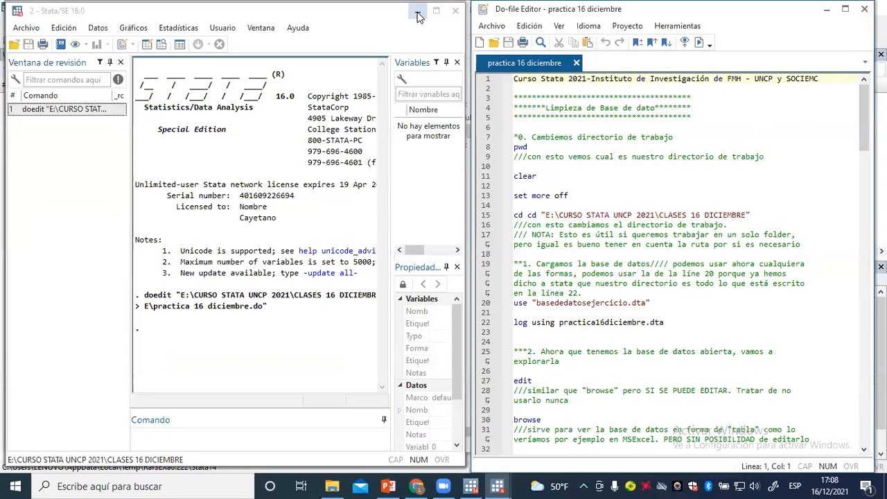
{"action": "left_click", "coordinate": [418, 17]}
{"action": "left_click", "coordinate": [452, 12]}
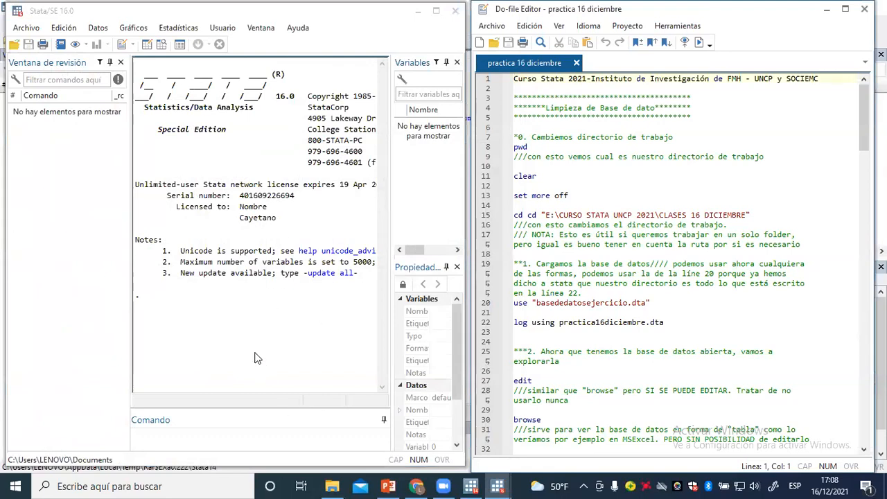
Step: Run pwd, clear and set more off in the Stata session that has no commands yet
{"action": "left_click", "coordinate": [141, 438]}
{"action": "type", "text": "pwd"}
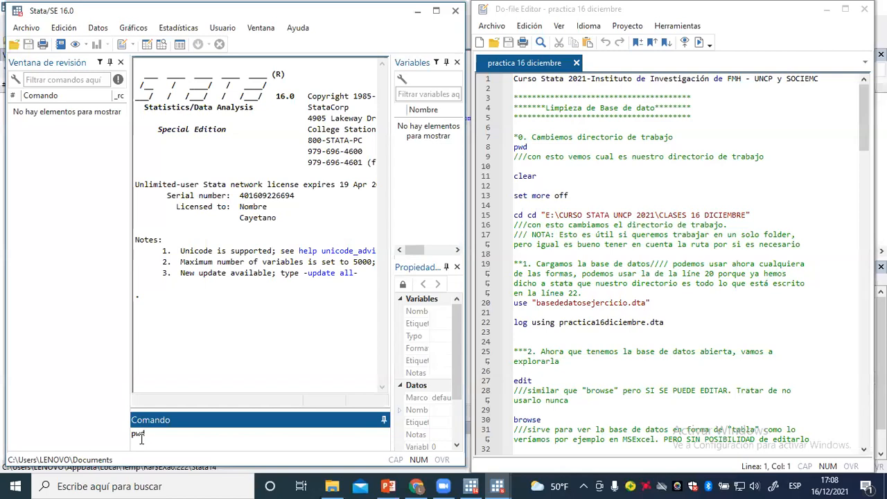
{"action": "key", "text": "Return"}
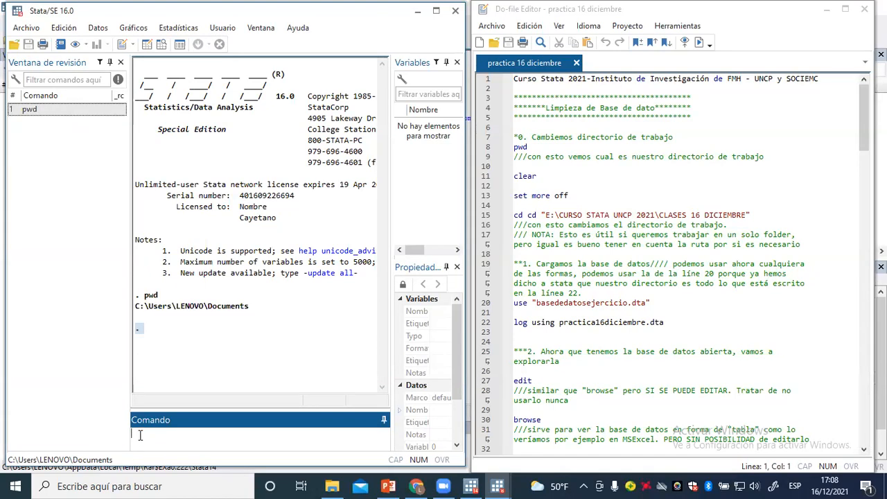
{"action": "type", "text": "clear"}
{"action": "key", "text": "Return"}
{"action": "type", "text": "se"}
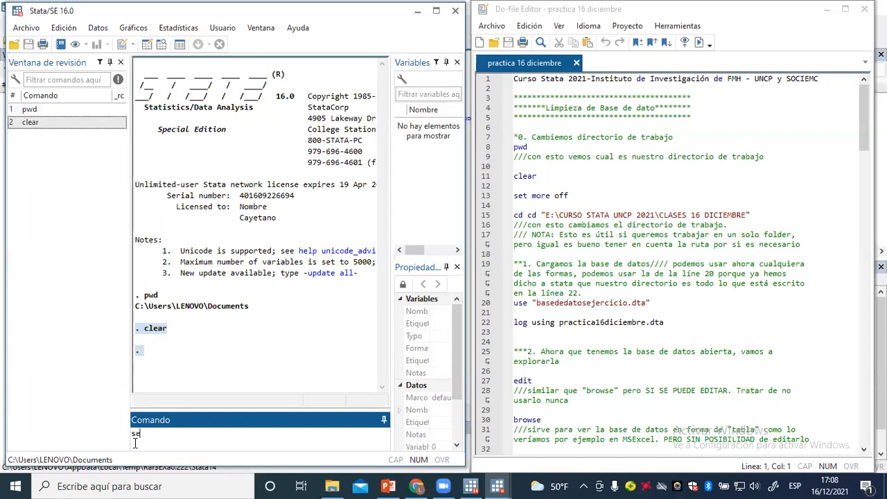
{"action": "type", "text": "t more off"}
{"action": "key", "text": "Return"}
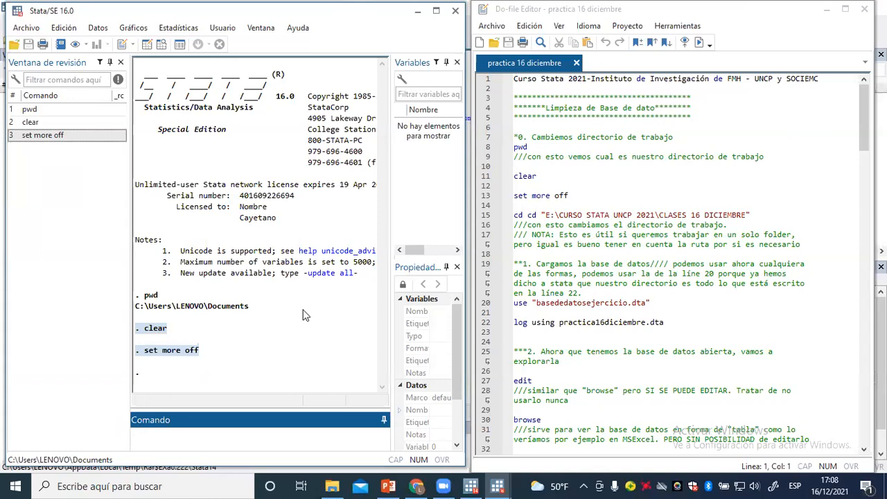
Step: Run cd "E:\CURSO STATA UNCP 2021\CLASES 16 DICIEMBRE" from line 15 of the do-file, and highlight the use command on line 20
{"action": "left_click_drag", "start_coordinate": [751, 215], "coordinate": [148, 435]}
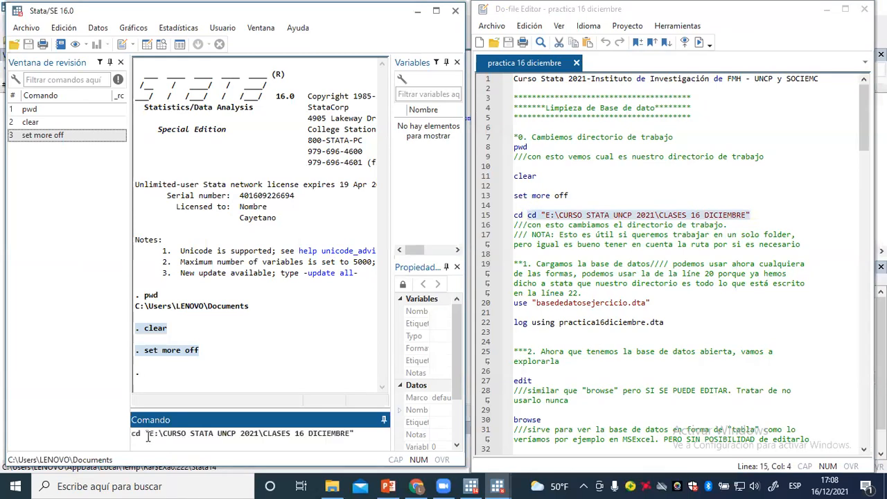
{"action": "key", "text": "Return"}
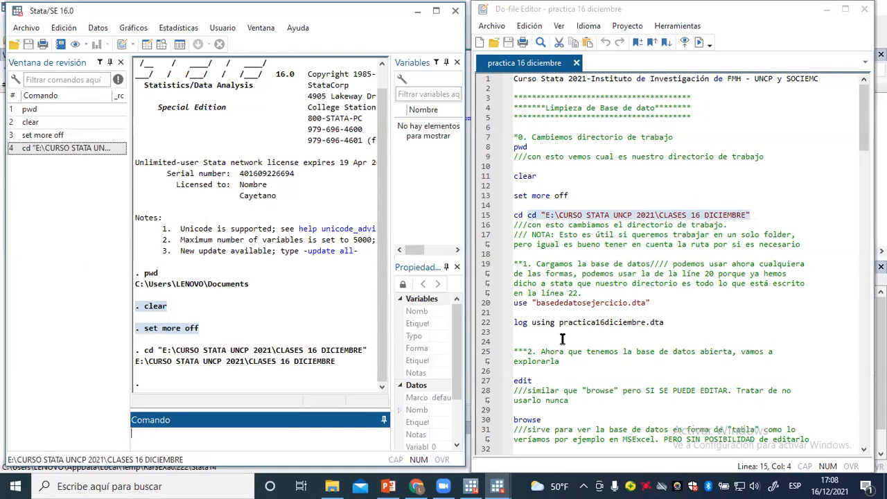
{"action": "left_click_drag", "start_coordinate": [651, 303], "coordinate": [510, 303]}
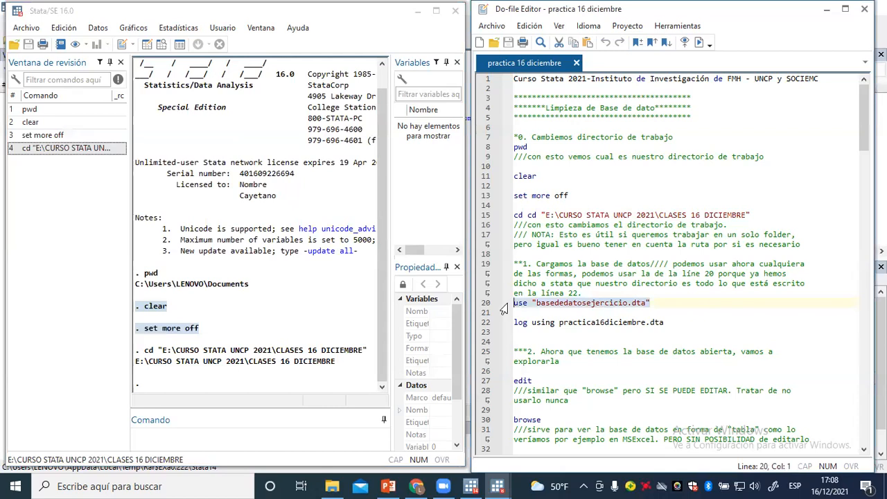
{"action": "left_click", "coordinate": [146, 435]}
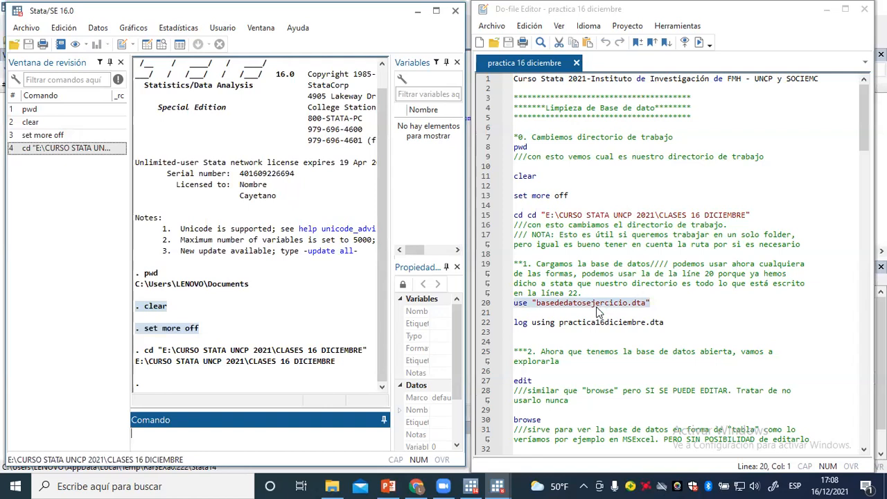
Step: Copy the name of the 16diciembre dataset from the CLASES 16 DICIEMBRE folder in File Explorer, and minimize the folder window
{"action": "left_click", "coordinate": [332, 486]}
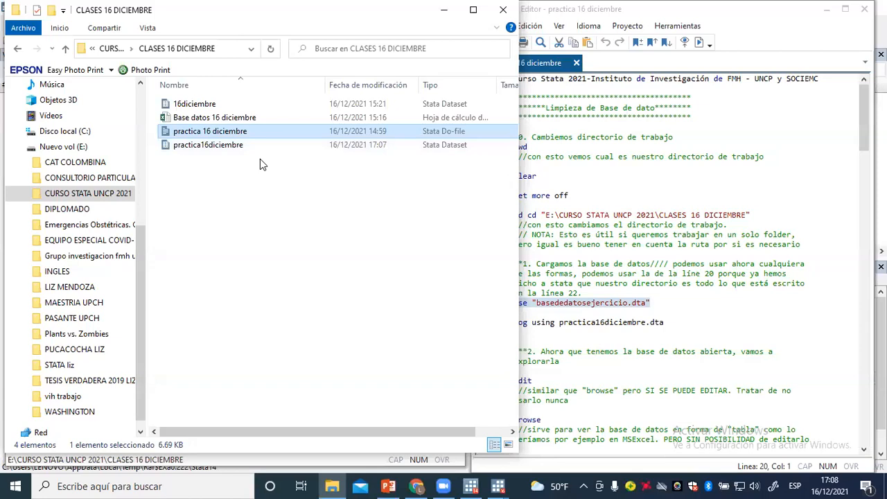
{"action": "left_click", "coordinate": [225, 107]}
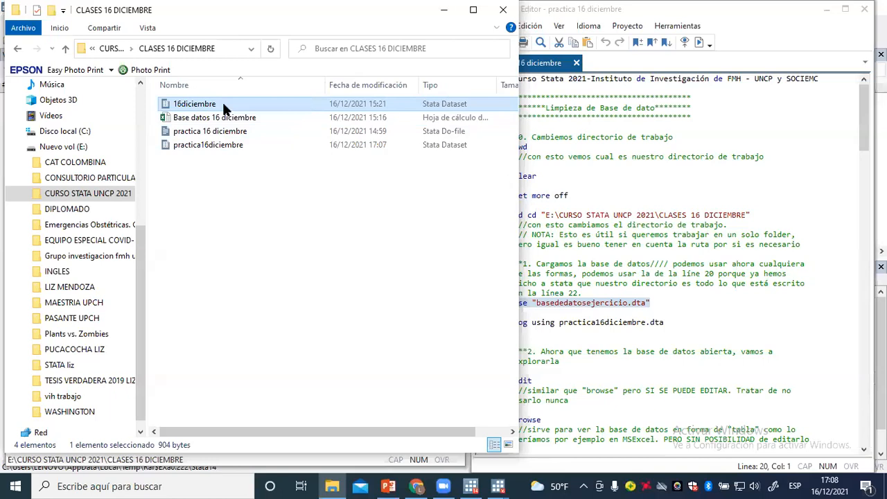
{"action": "right_click", "coordinate": [223, 104]}
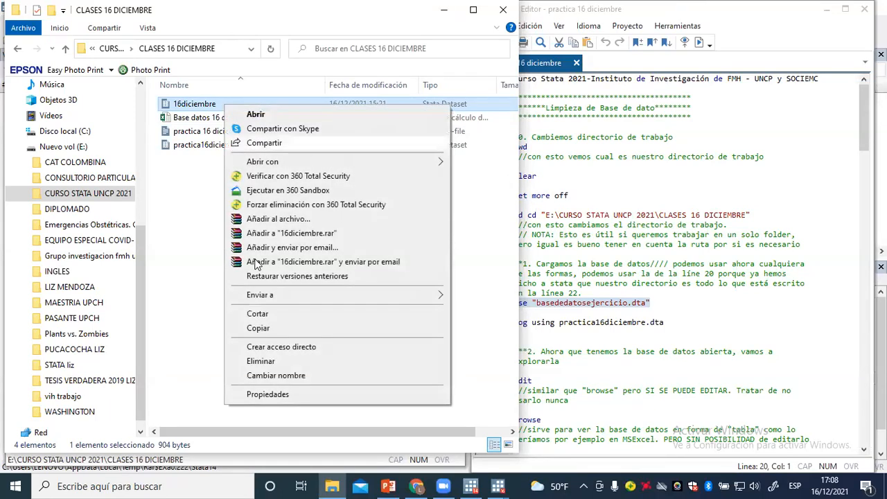
{"action": "left_click", "coordinate": [265, 374]}
{"action": "key", "text": "ctrl+c"}
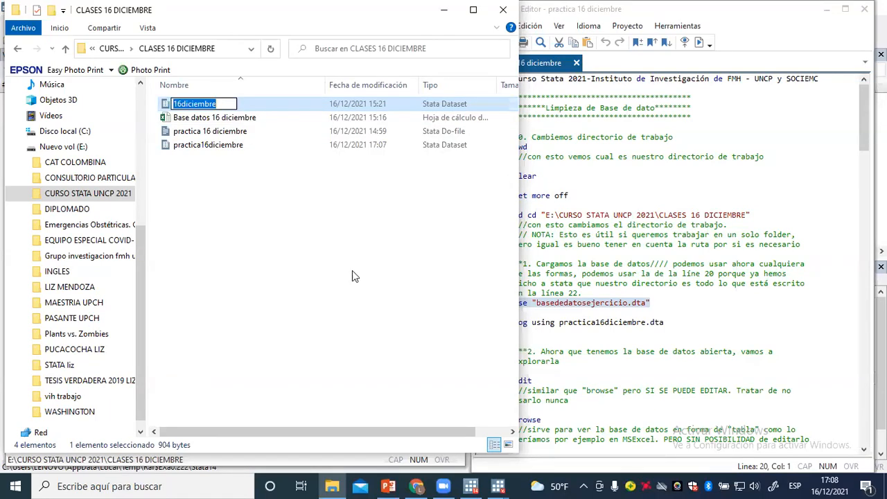
{"action": "left_click", "coordinate": [444, 10]}
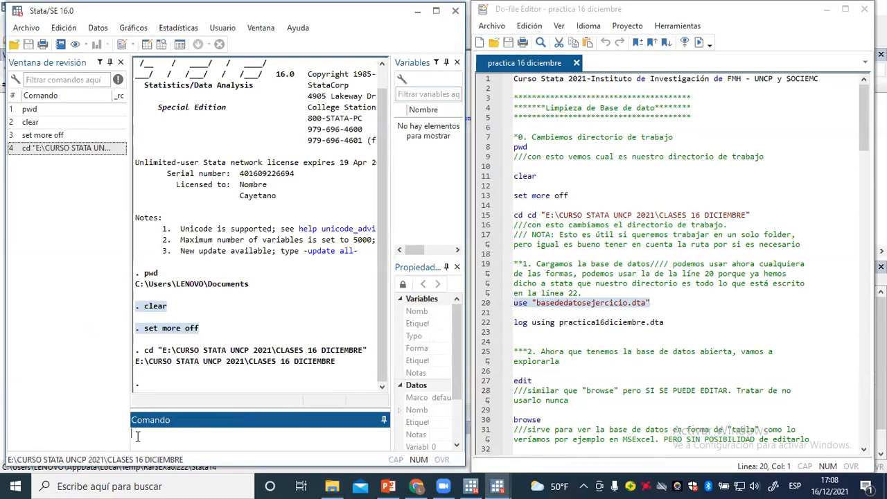
Step: Try to load the dataset in Stata by running usea "16diciembre.dta"
{"action": "type", "text": "usea \""}
{"action": "key", "text": "ctrl+v"}
{"action": "type", "text": ".dta"}
{"action": "key", "text": "BackSpace"}
{"action": "type", "text": "a"}
{"action": "key", "text": "Return"}
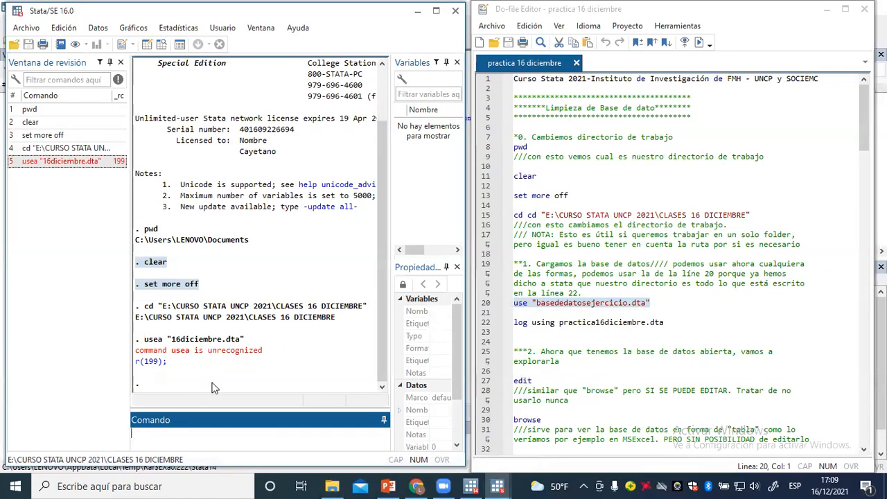
Step: Recall the mistyped load command, correct it to use "16diciembre.dta" and run it
{"action": "left_click", "coordinate": [51, 161]}
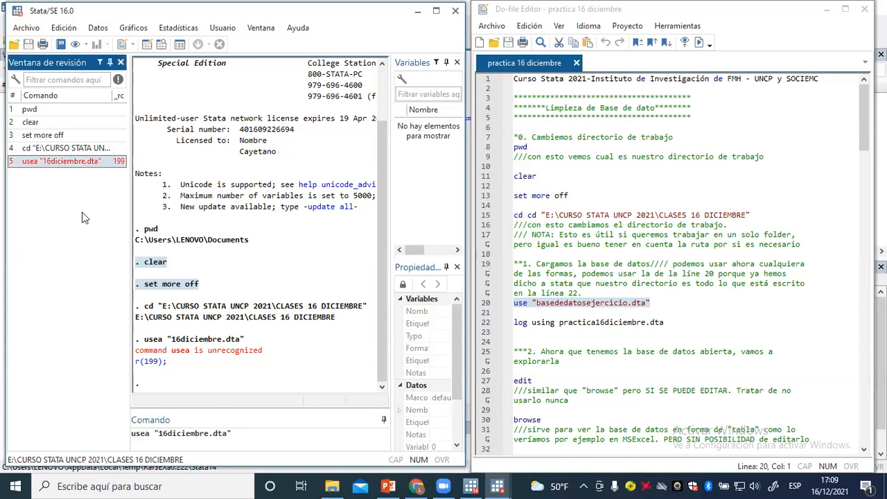
{"action": "left_click", "coordinate": [151, 433]}
{"action": "key", "text": "BackSpace"}
{"action": "key", "text": "Return"}
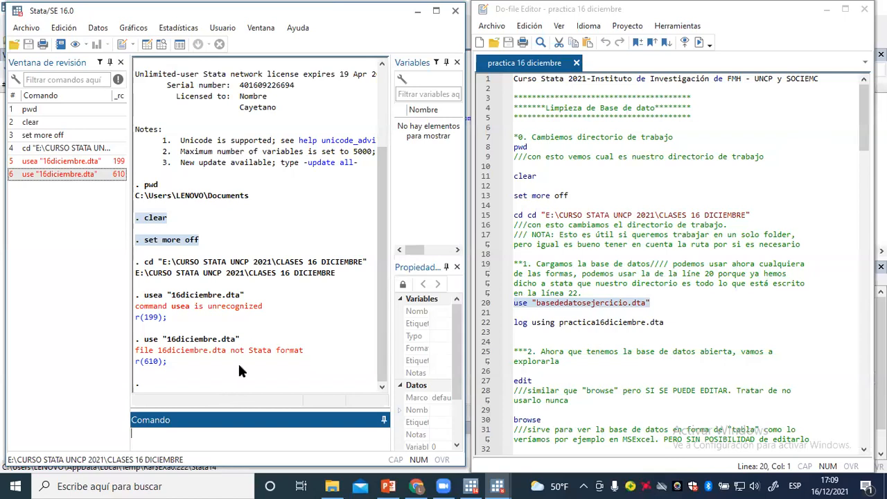
Step: Check the CURSO STATA UNCP 2021 folder in File Explorer and reopen its CLASES 16 DICIEMBRE subfolder
{"action": "left_click", "coordinate": [333, 486]}
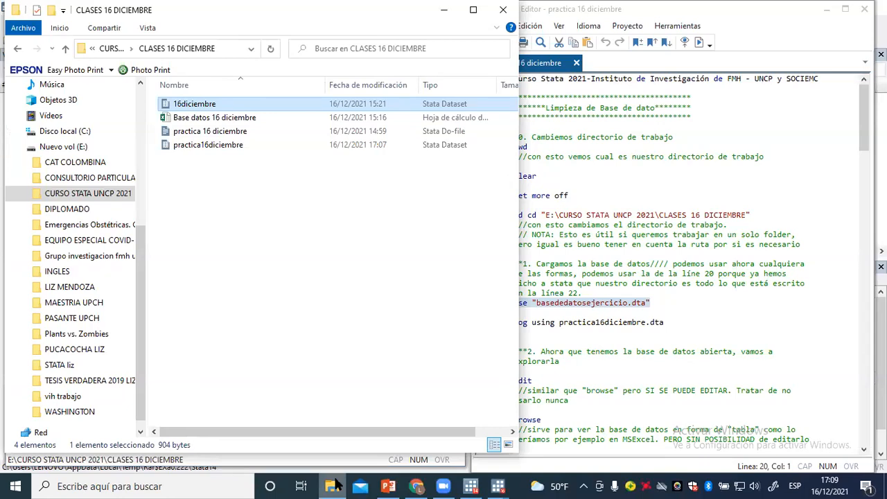
{"action": "left_click", "coordinate": [333, 486]}
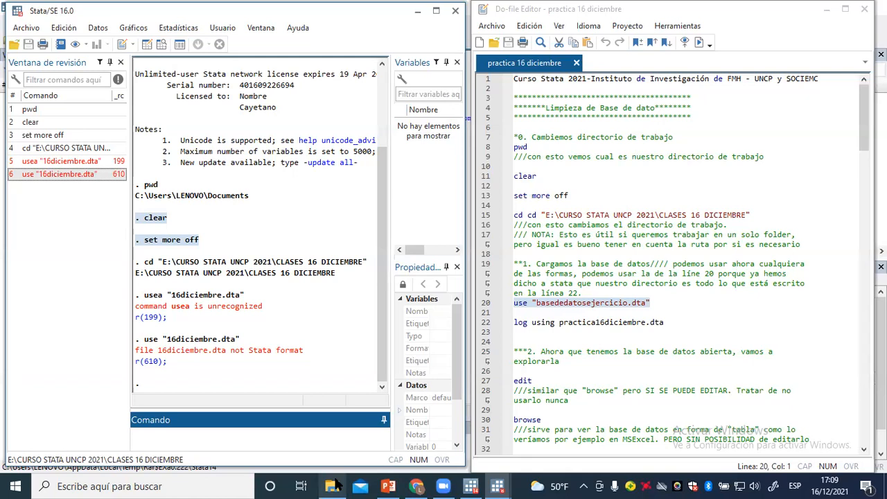
{"action": "left_click", "coordinate": [332, 486]}
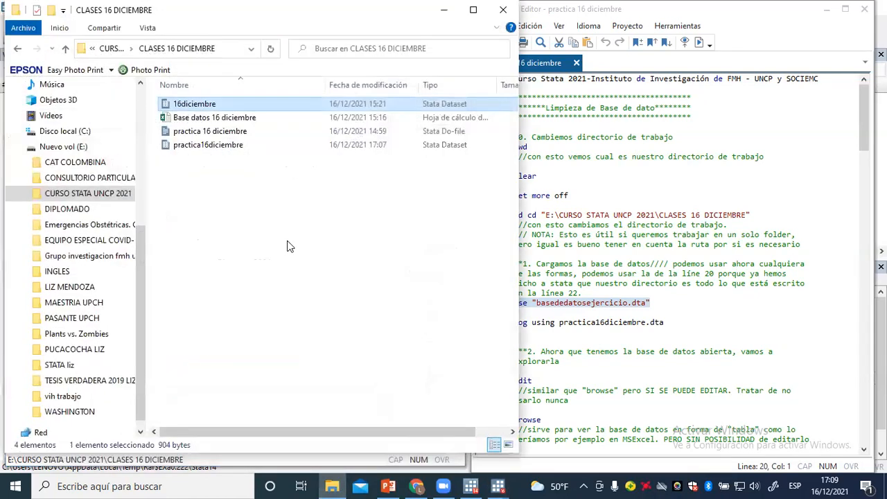
{"action": "left_click", "coordinate": [190, 49]}
{"action": "left_click", "coordinate": [111, 49]}
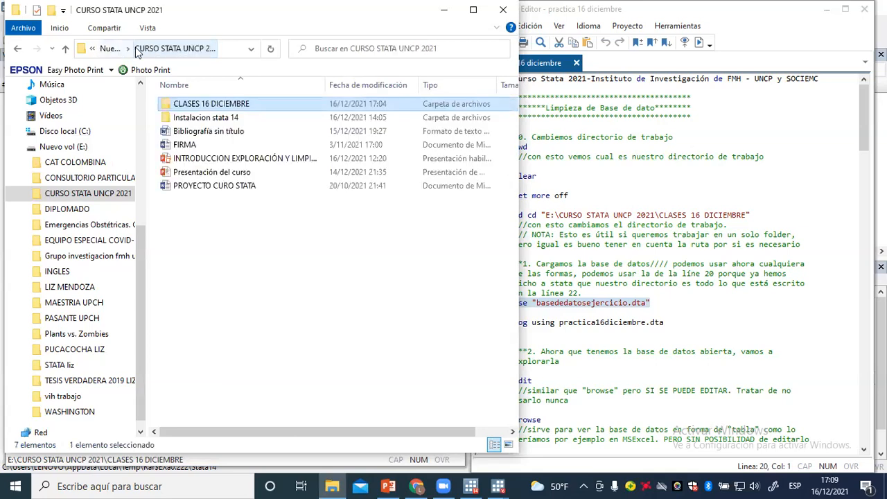
{"action": "double_click", "coordinate": [268, 103]}
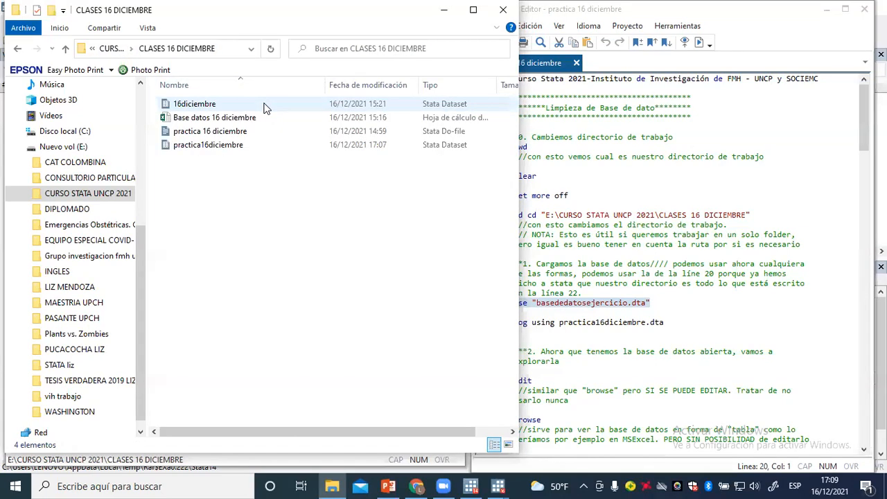
Step: Copy the name of the practica16diciembre dataset in the CLASES 16 DICIEMBRE folder
{"action": "left_click", "coordinate": [248, 145]}
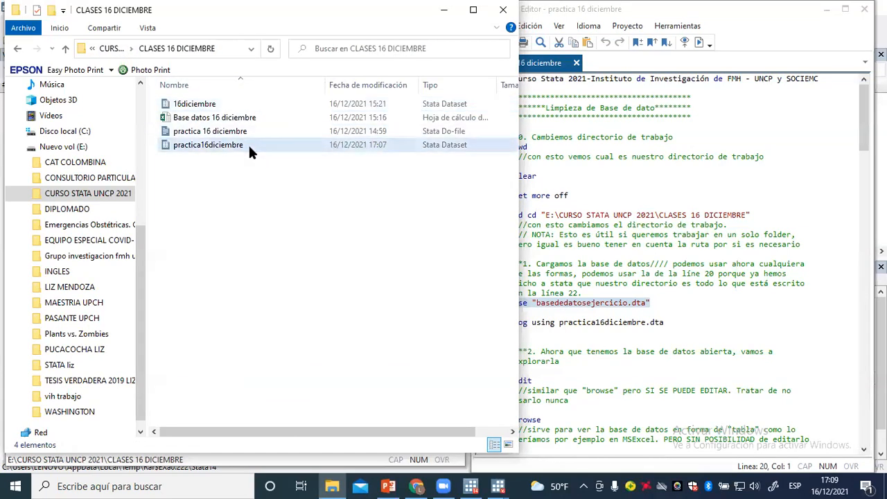
{"action": "left_click", "coordinate": [248, 145]}
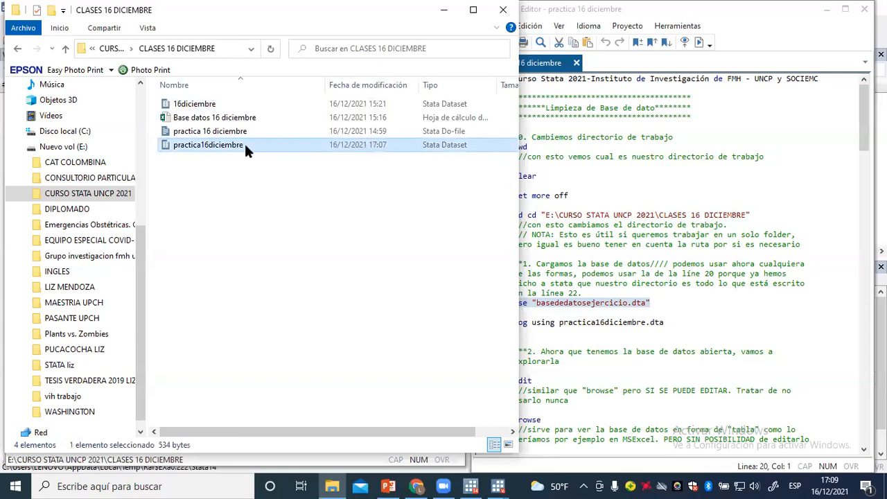
{"action": "right_click", "coordinate": [244, 147]}
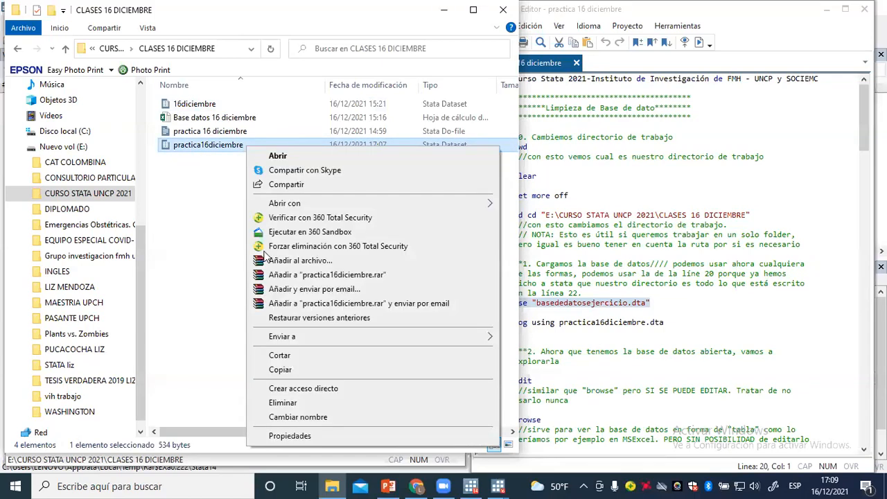
{"action": "left_click", "coordinate": [298, 418]}
{"action": "key", "text": "ctrl+c"}
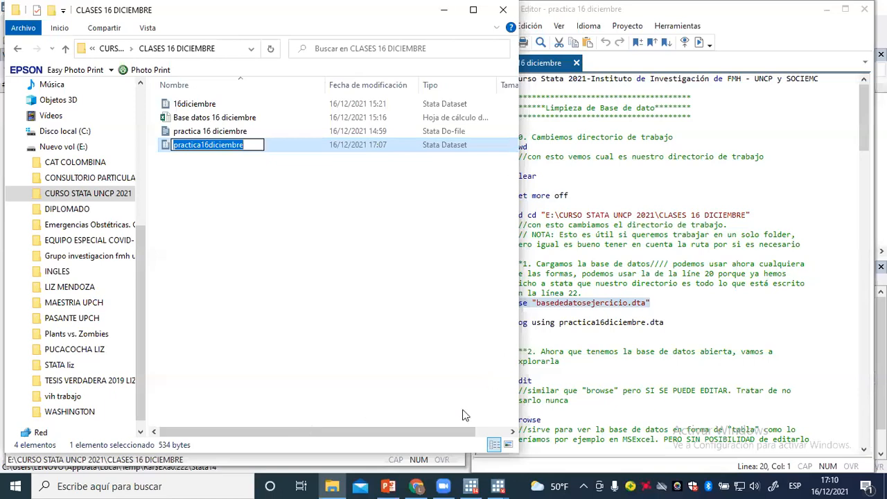
Step: Switch back to the Stata session that holds the earlier commands, and minimize the second Stata window
{"action": "mouse_move", "coordinate": [497, 486]}
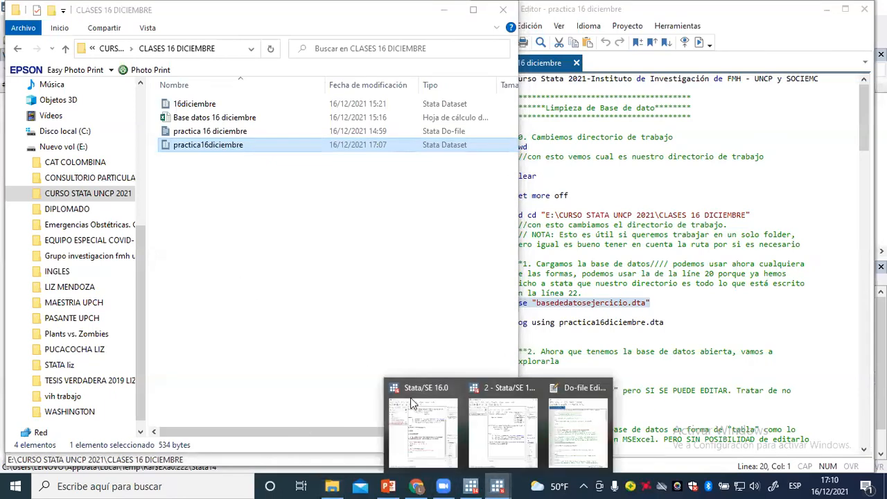
{"action": "left_click", "coordinate": [505, 432]}
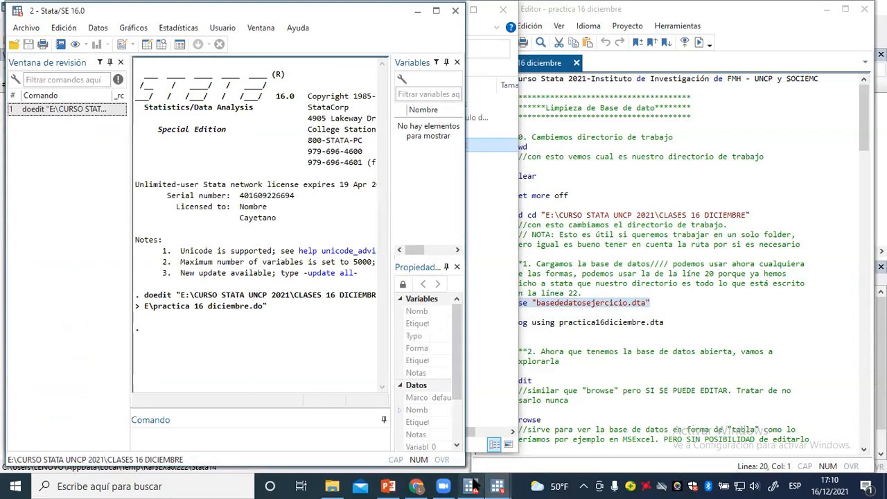
{"action": "mouse_move", "coordinate": [497, 485]}
{"action": "left_click", "coordinate": [422, 428]}
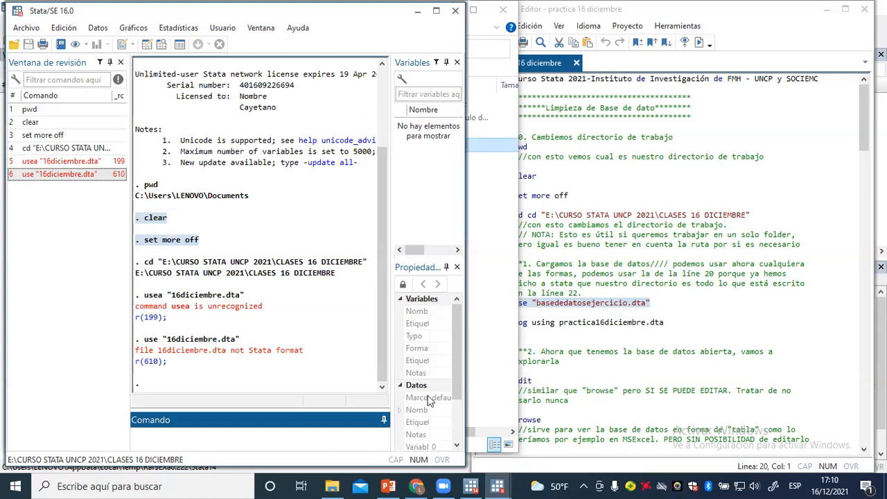
{"action": "mouse_move", "coordinate": [502, 485]}
{"action": "left_click", "coordinate": [516, 459]}
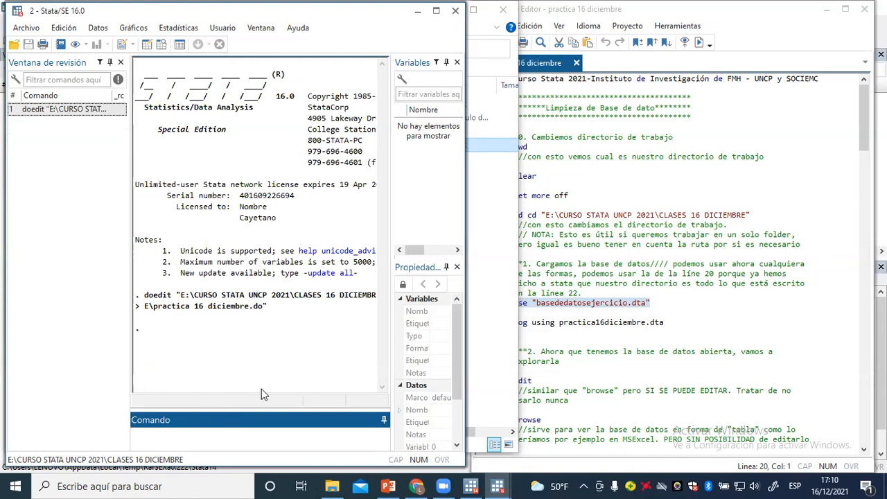
{"action": "left_click", "coordinate": [417, 10]}
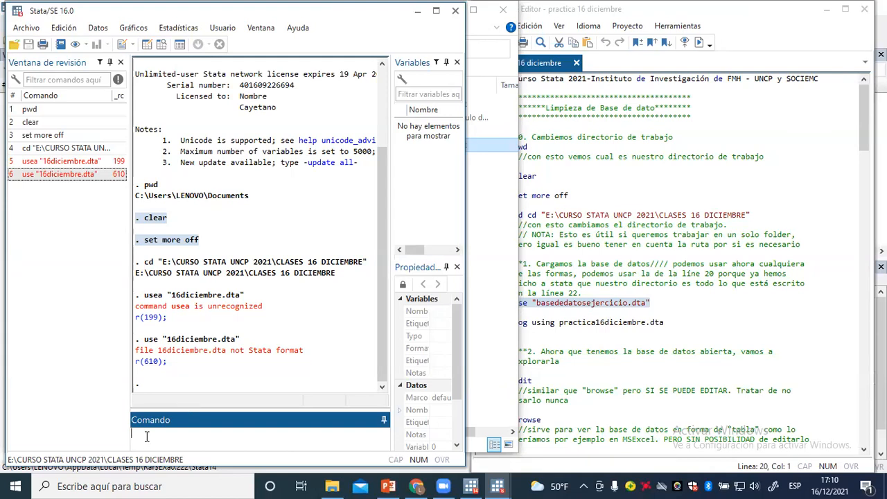
Step: Try to load the other dataset by running the command use practica16diciembre.dta, and return to the do-file
{"action": "key", "text": "ctrl+v"}
{"action": "left_click", "coordinate": [132, 434]}
{"action": "type", "text": "use"}
{"action": "key", "text": "Return"}
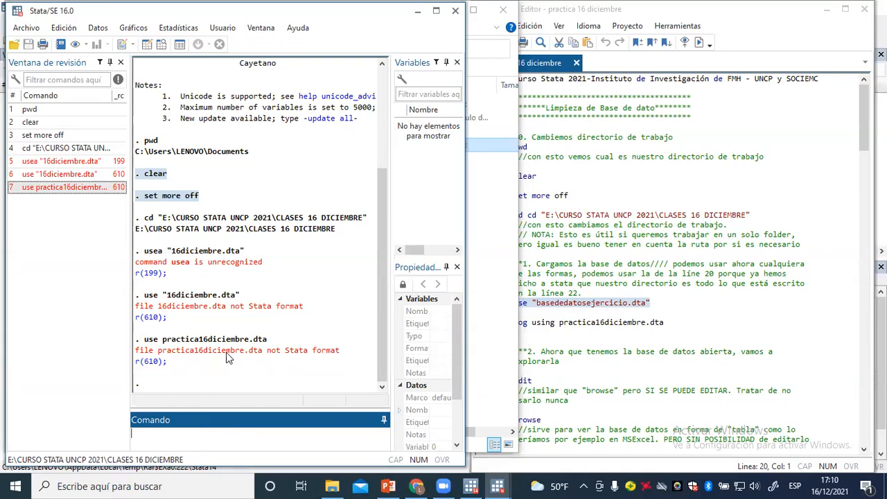
{"action": "left_click", "coordinate": [411, 419]}
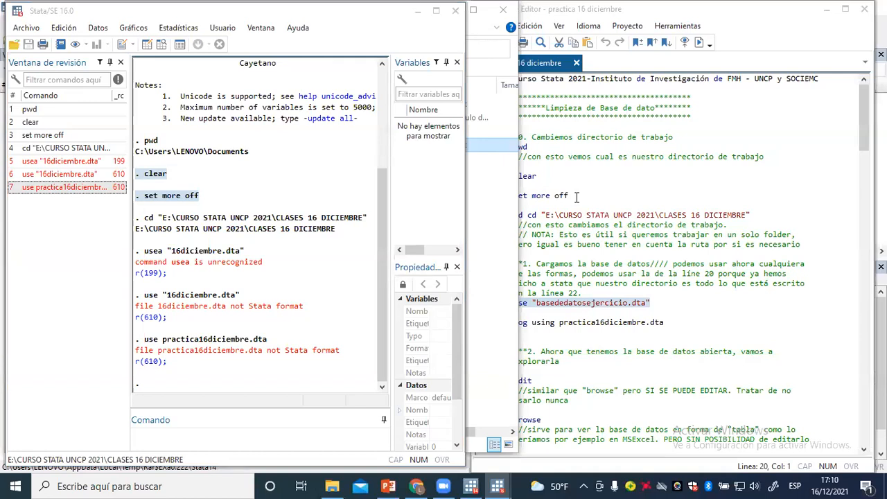
{"action": "left_click", "coordinate": [761, 312]}
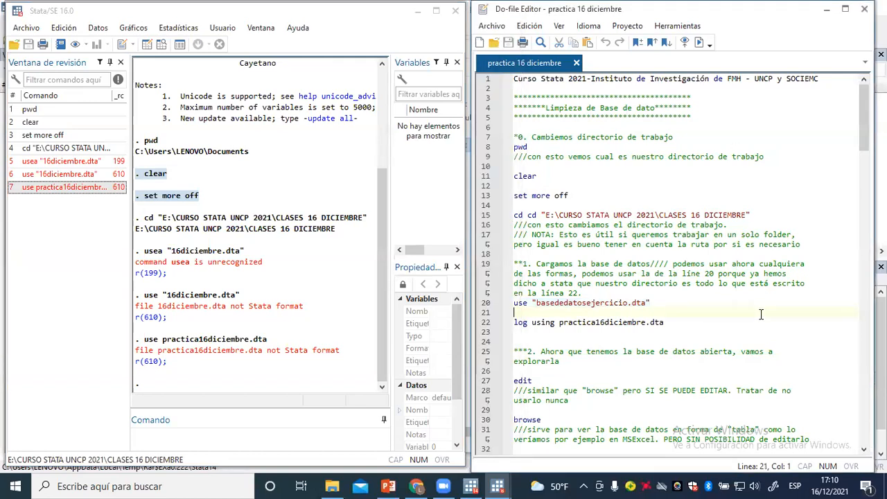
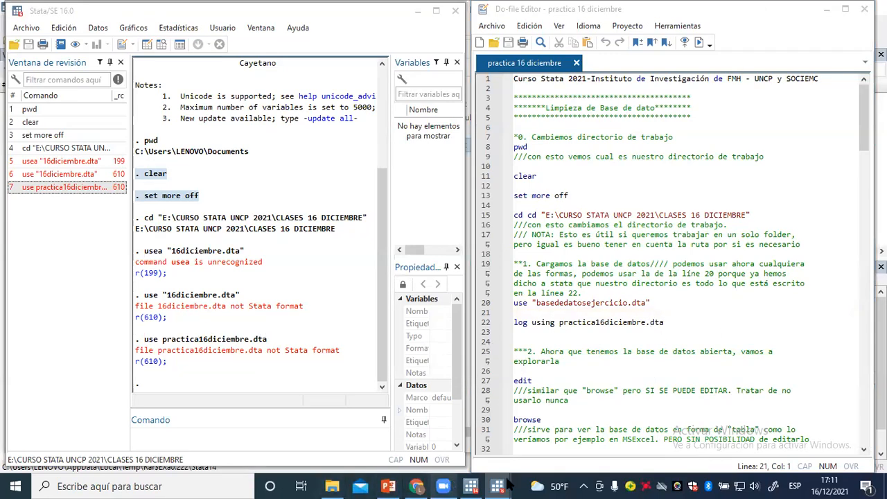
Step: Recheck the CURSO STATA UNCP 2021 folder in File Explorer and open the practica 16 diciembre do-file from its CLASES 16 DICIEMBRE subfolder
{"action": "left_click", "coordinate": [332, 486]}
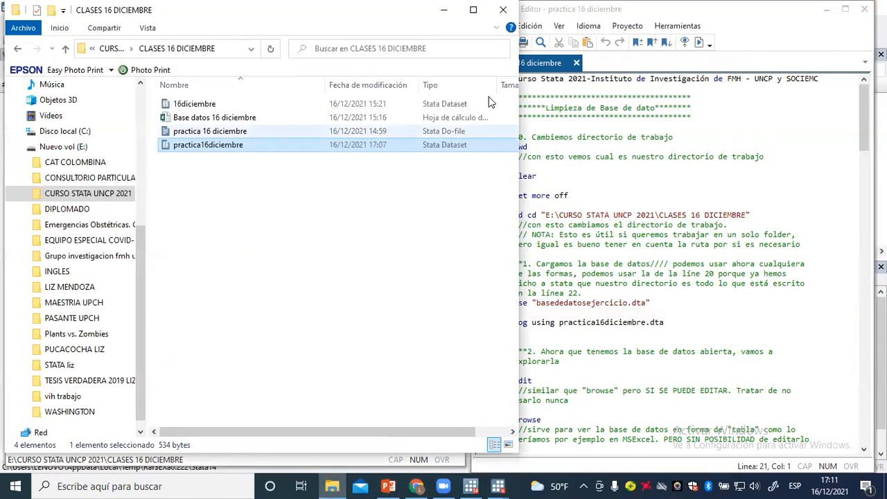
{"action": "left_click", "coordinate": [475, 10]}
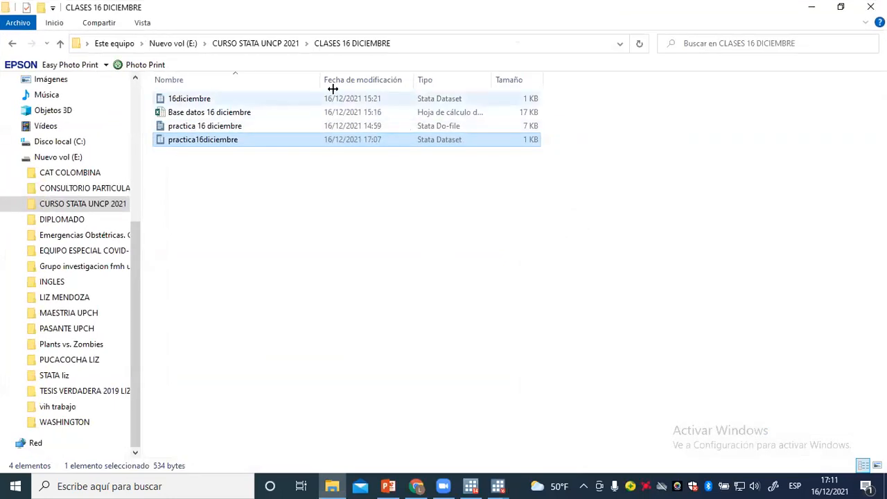
{"action": "left_click", "coordinate": [268, 48]}
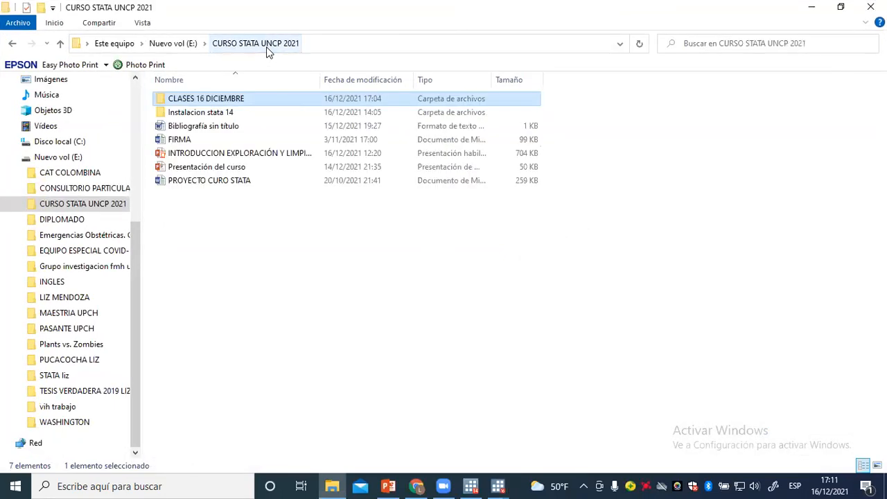
{"action": "double_click", "coordinate": [258, 96]}
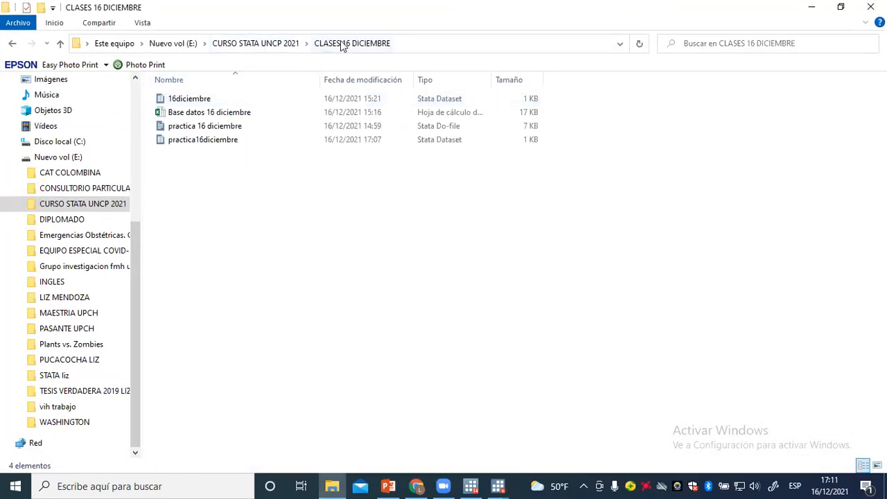
{"action": "left_click", "coordinate": [246, 131]}
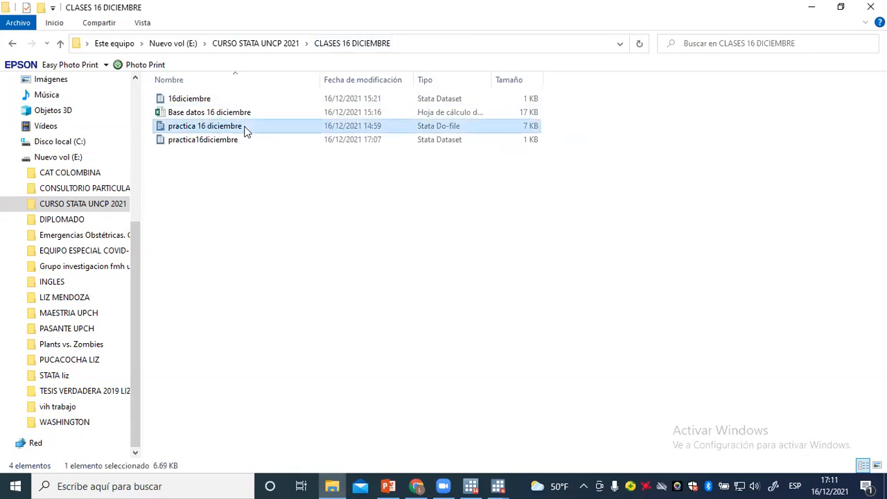
{"action": "double_click", "coordinate": [245, 129]}
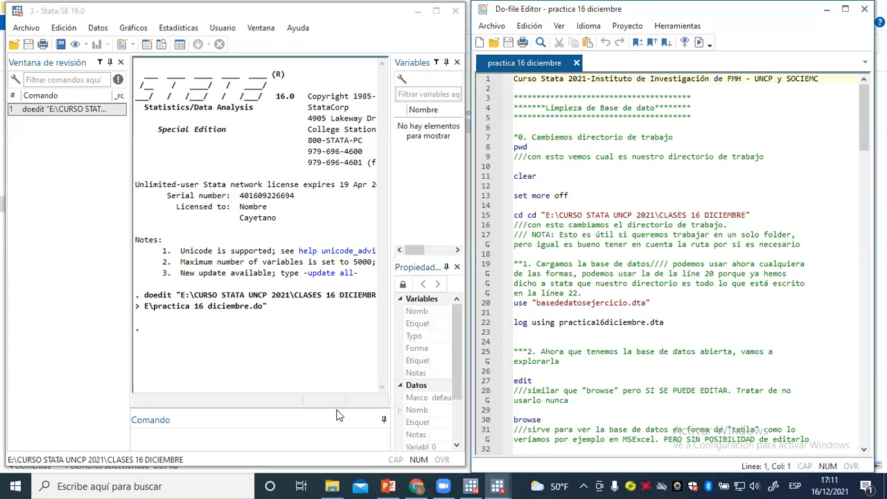
{"action": "left_click", "coordinate": [332, 485]}
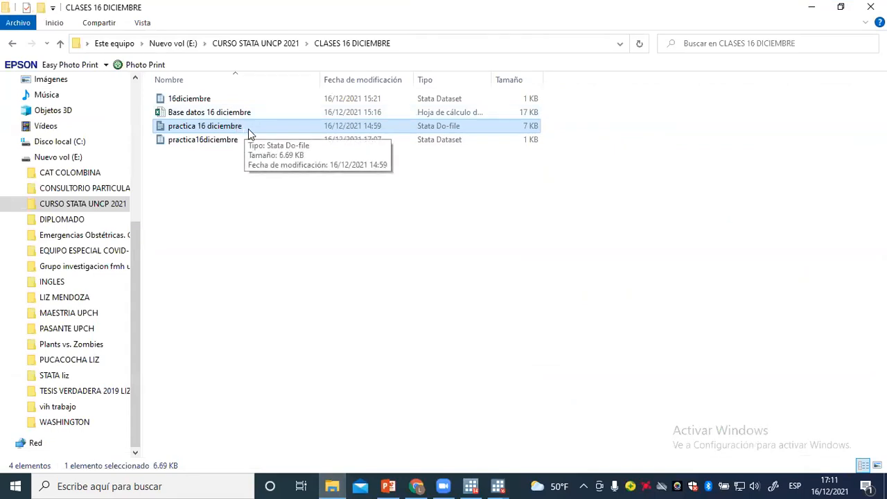
{"action": "double_click", "coordinate": [246, 128]}
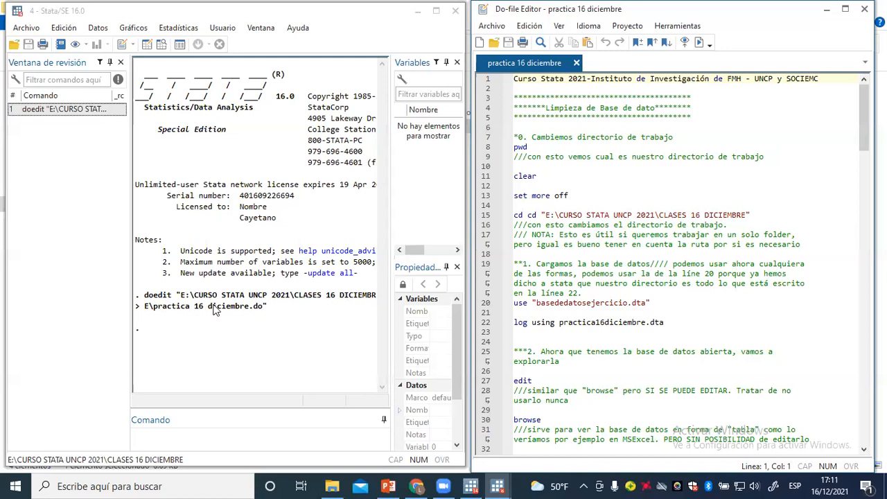
{"action": "left_click", "coordinate": [455, 11]}
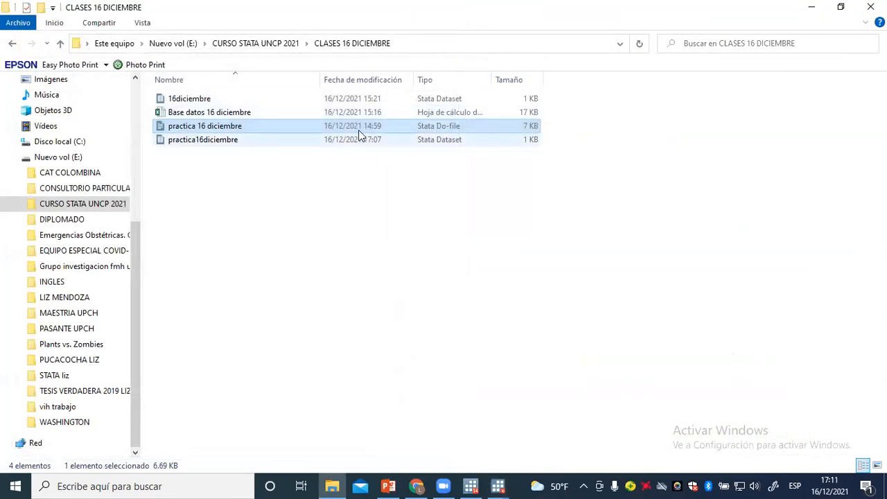
Step: Try to open the 16diciembre dataset from the CLASES 16 DICIEMBRE folder, choosing Stata as the application
{"action": "double_click", "coordinate": [222, 98]}
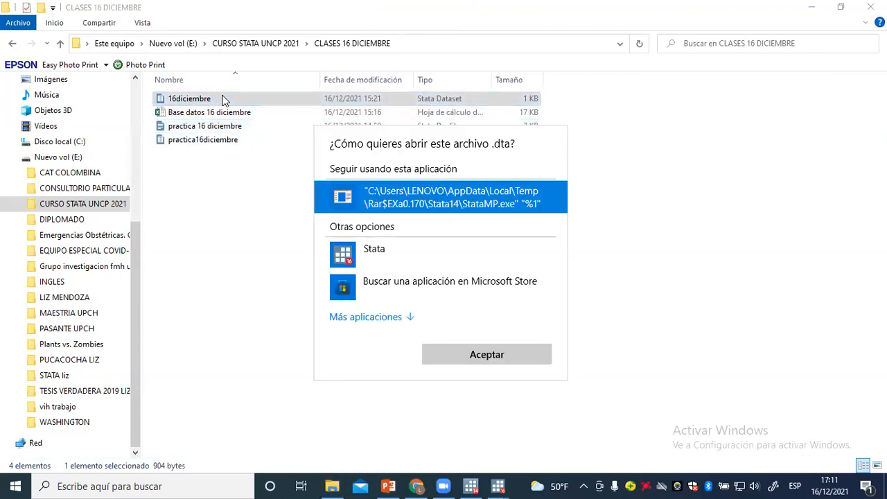
{"action": "left_click", "coordinate": [382, 251]}
{"action": "left_click", "coordinate": [478, 355]}
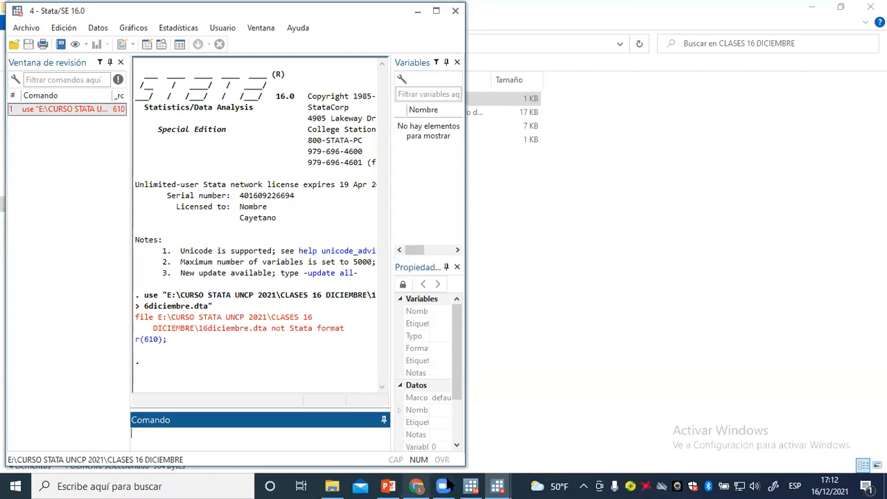
Step: Check the Stata/MP 14.0 window and switch to the Stata/SE 16.0 session that holds the earlier commands
{"action": "left_click", "coordinate": [474, 487]}
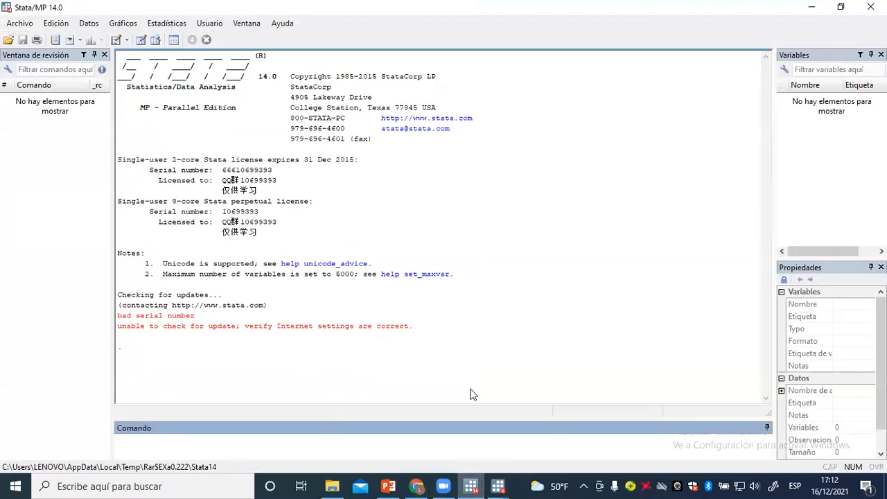
{"action": "left_click", "coordinate": [497, 486]}
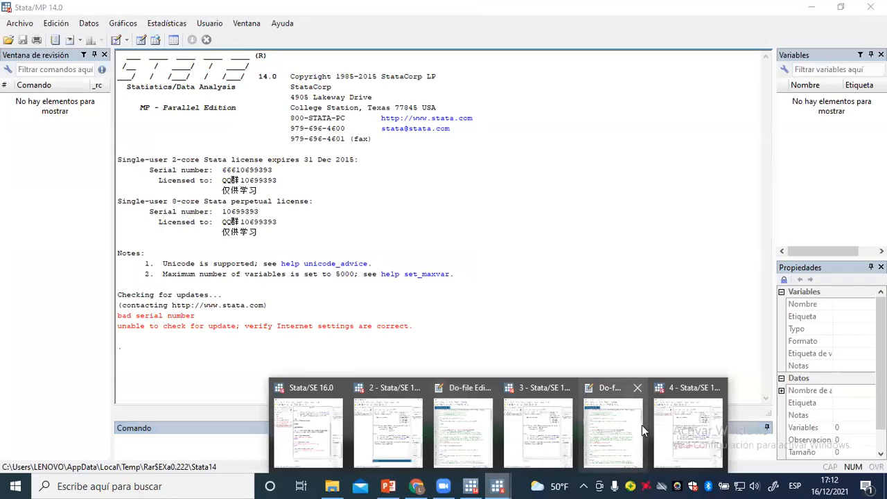
{"action": "left_click", "coordinate": [368, 419]}
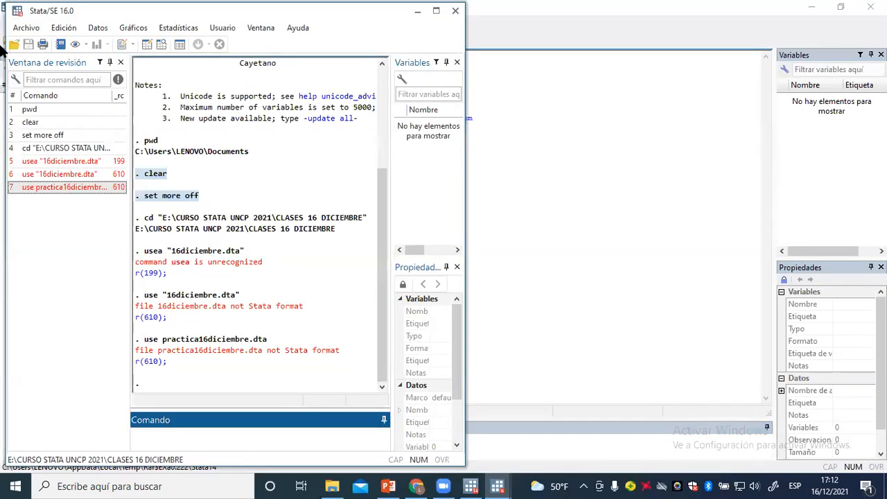
Step: Review the session's command history from pwd down to the use commands, ending on the pwd entry
{"action": "left_click", "coordinate": [48, 112]}
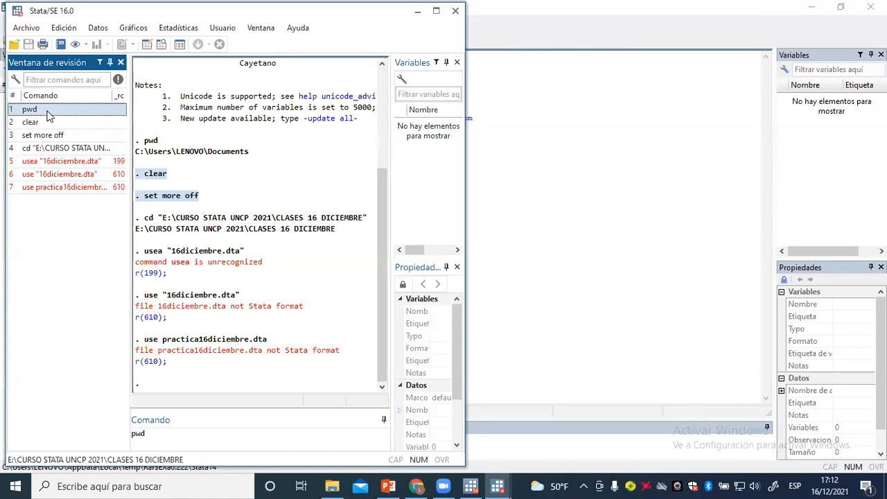
{"action": "key", "text": "Down"}
{"action": "key", "text": "Down"}
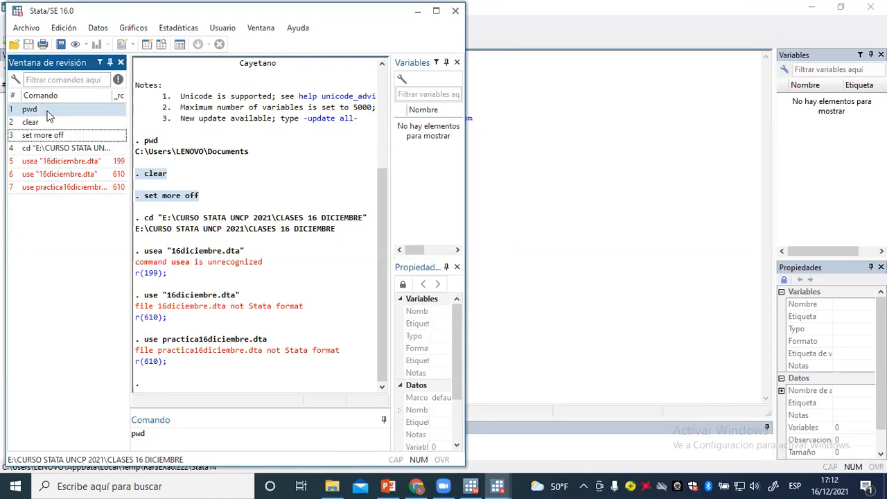
{"action": "key", "text": "Up"}
{"action": "key", "text": "Up"}
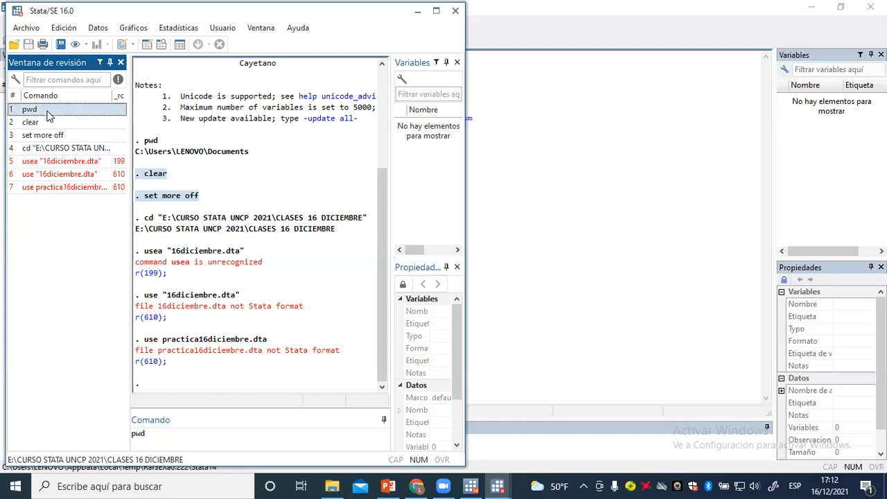
{"action": "key", "text": "Down"}
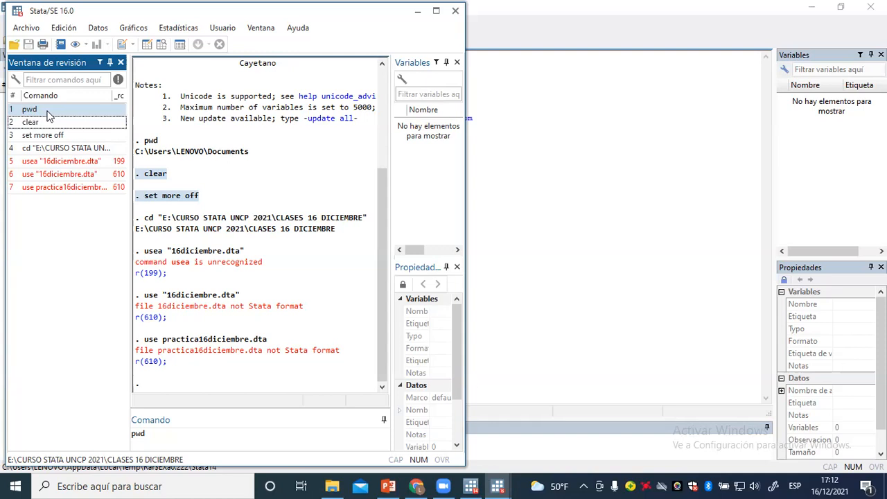
{"action": "left_click", "coordinate": [50, 111]}
{"action": "key", "text": "Down"}
{"action": "key", "text": "Down"}
{"action": "key", "text": "Down"}
{"action": "key", "text": "Down"}
{"action": "key", "text": "Down"}
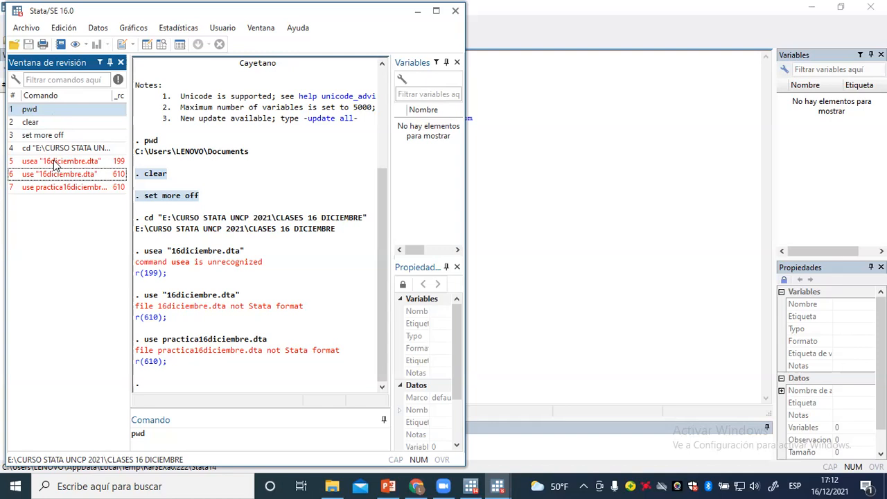
{"action": "left_click", "coordinate": [57, 111]}
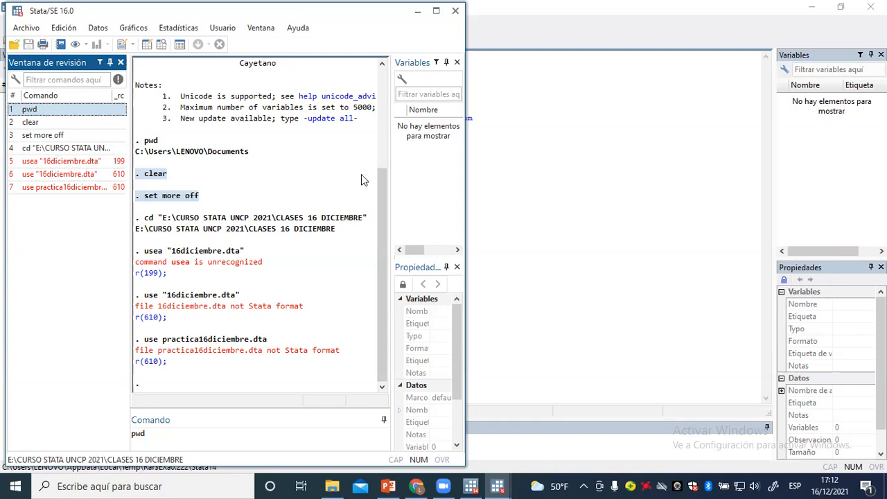
Step: Return to File Explorer and close the first and second Stata/SE 16.0 sessions along with the second one's do-file editor
{"action": "left_click", "coordinate": [332, 486]}
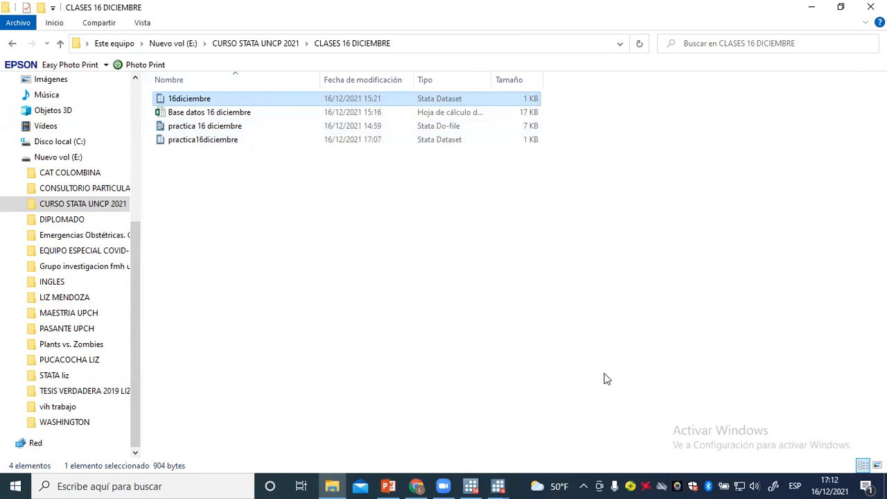
{"action": "left_click", "coordinate": [510, 485]}
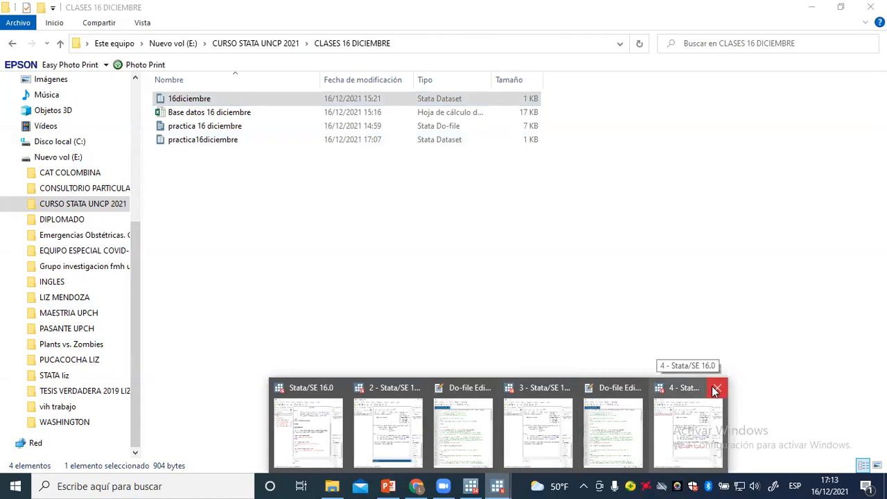
{"action": "left_click", "coordinate": [486, 387]}
{"action": "left_click", "coordinate": [452, 387]}
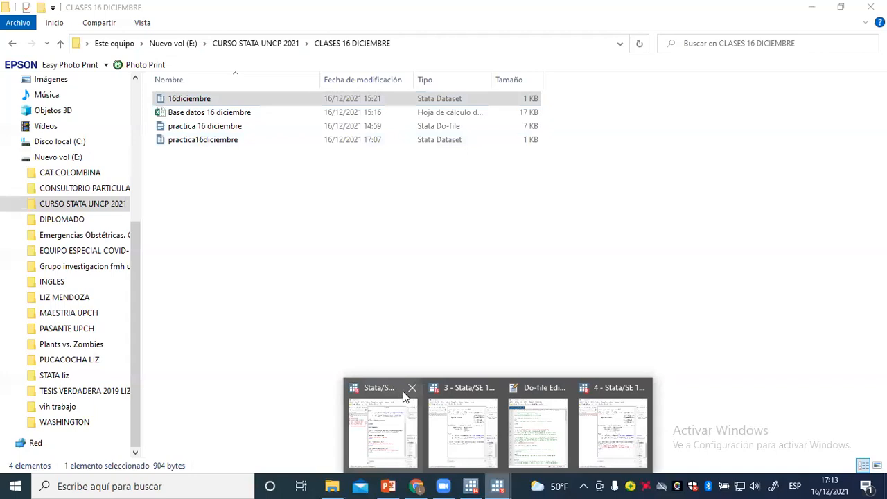
{"action": "left_click", "coordinate": [410, 388]}
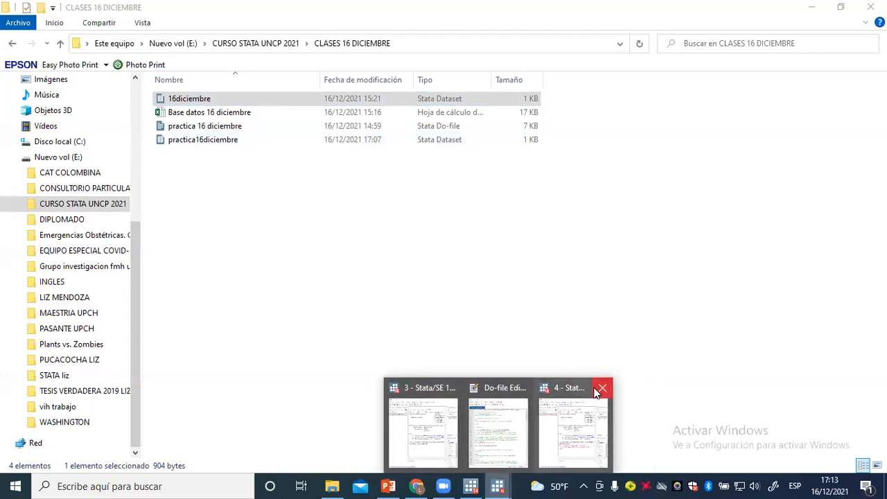
Step: View the fourth Stata/SE 16.0 session beside the Stata/MP 14.0 window and minimize it
{"action": "left_click", "coordinate": [471, 486]}
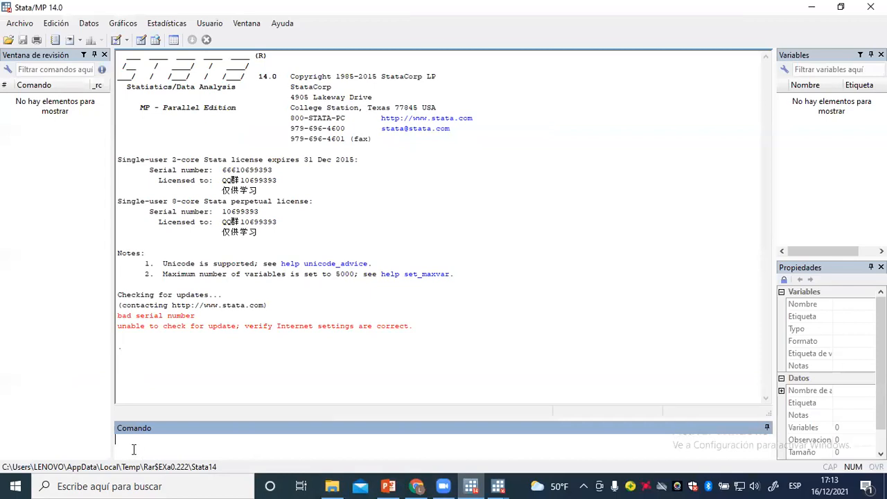
{"action": "mouse_move", "coordinate": [497, 486]}
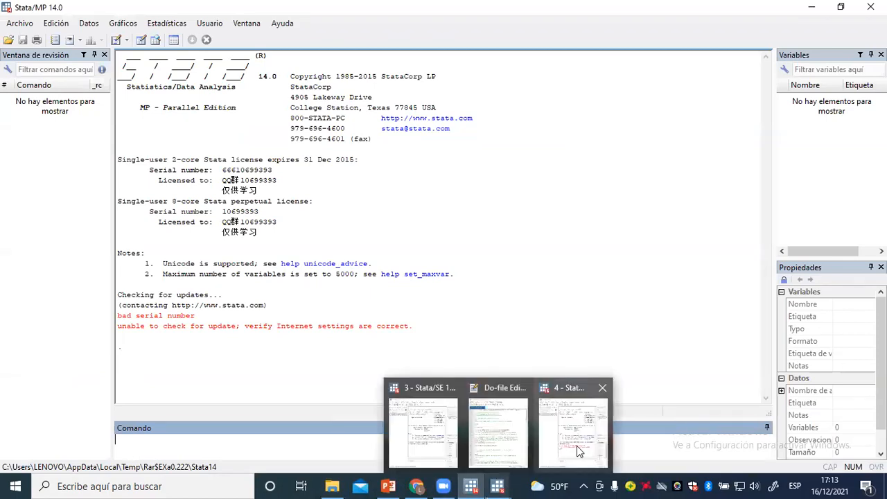
{"action": "left_click", "coordinate": [577, 445]}
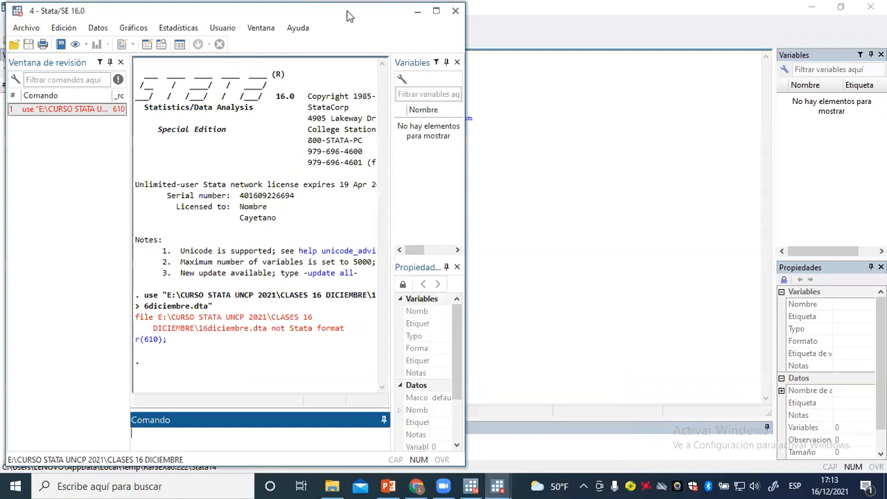
{"action": "left_click_drag", "start_coordinate": [349, 7], "coordinate": [637, 21]}
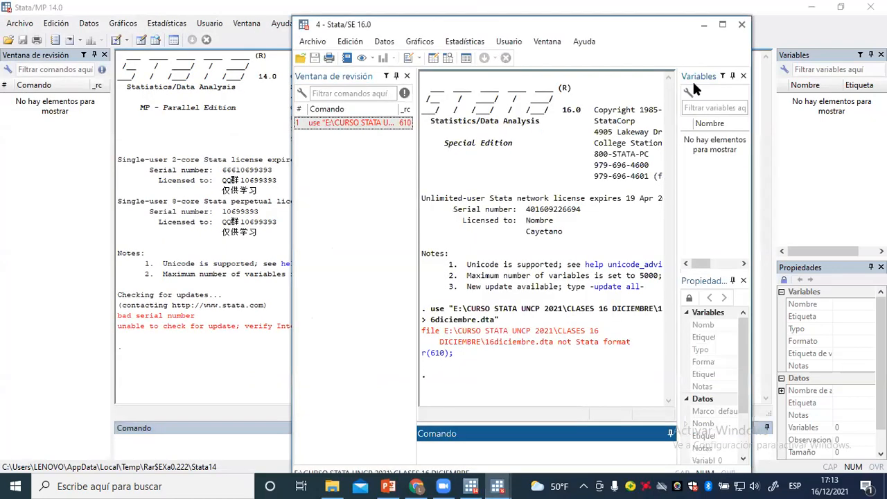
{"action": "left_click", "coordinate": [702, 24]}
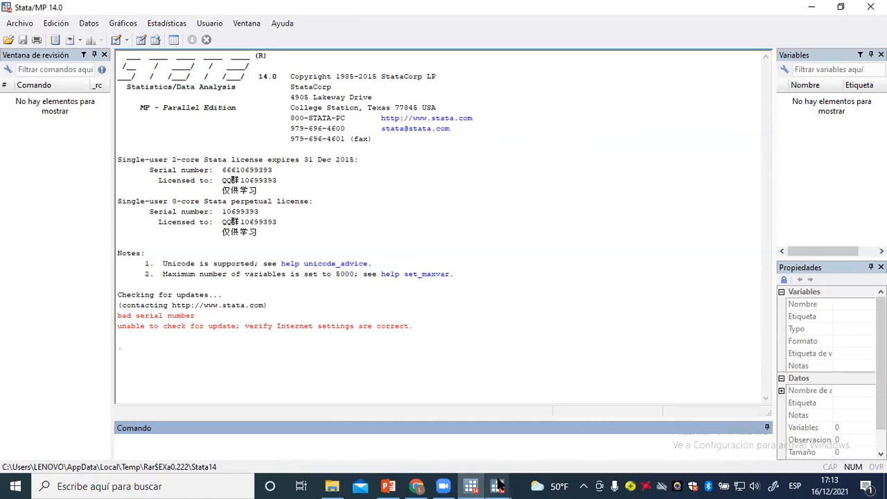
Step: Bring the practica 16 diciembre do-file editor to the front over the Stata/MP 14.0 window
{"action": "mouse_move", "coordinate": [498, 483]}
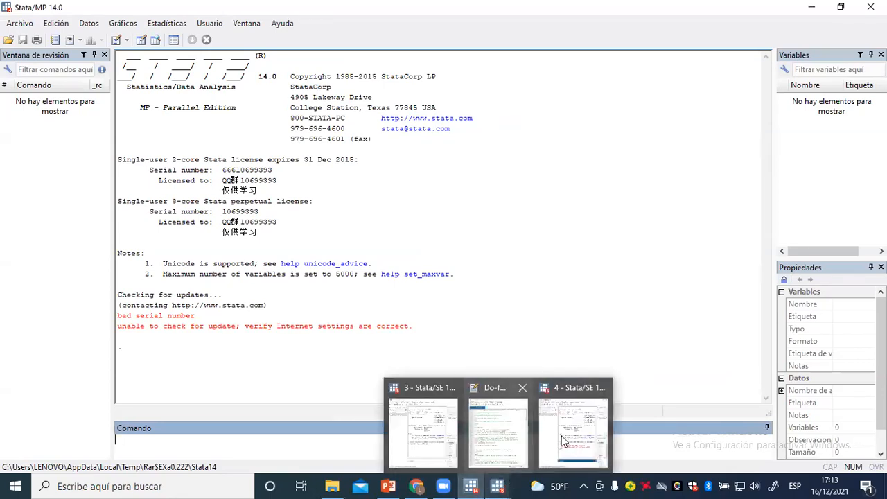
{"action": "left_click", "coordinate": [563, 441]}
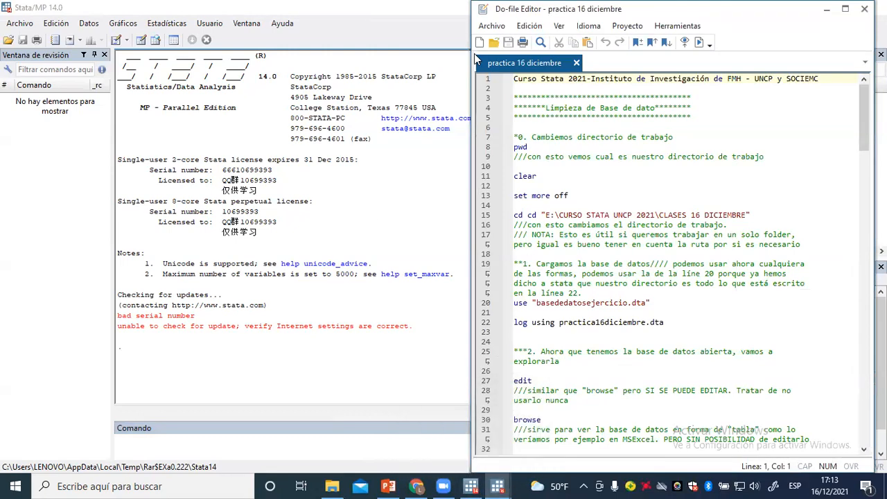
Step: Resize the Stata/MP 14.0 window to sit beside the practica 16 diciembre do-file and run pwd
{"action": "left_click", "coordinate": [132, 447]}
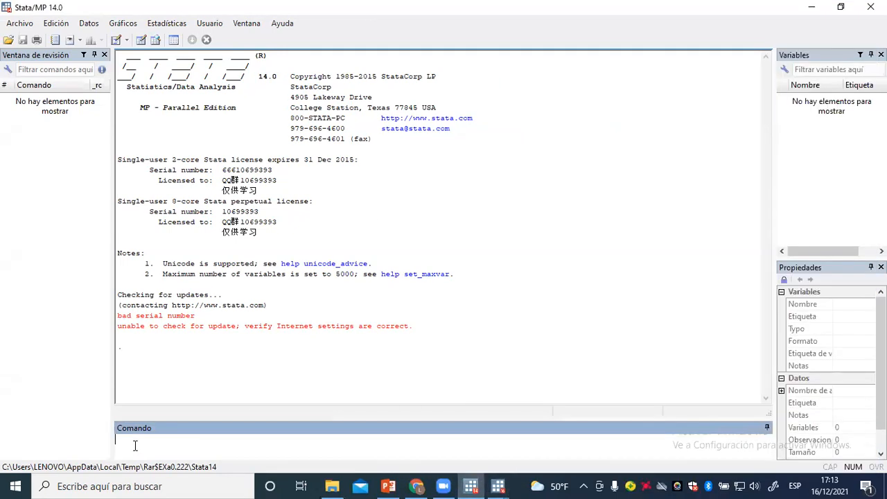
{"action": "type", "text": "pw"}
{"action": "left_click", "coordinate": [841, 6]}
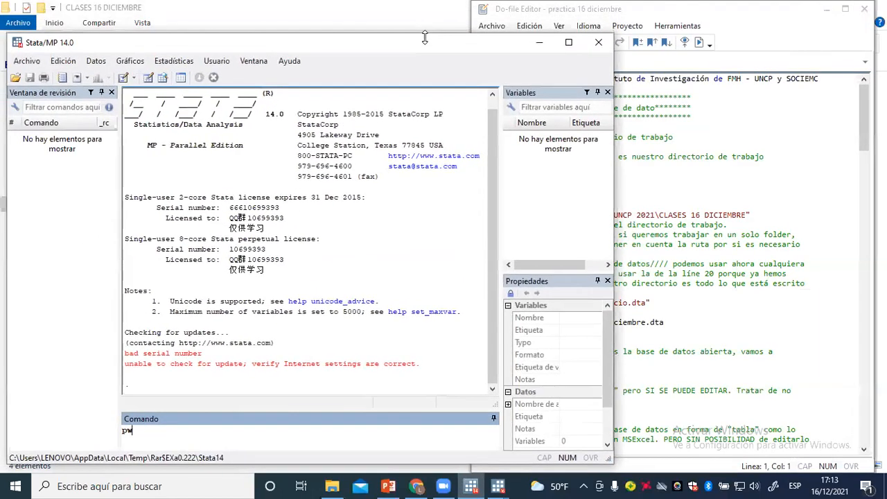
{"action": "left_click_drag", "start_coordinate": [424, 38], "coordinate": [376, 9]}
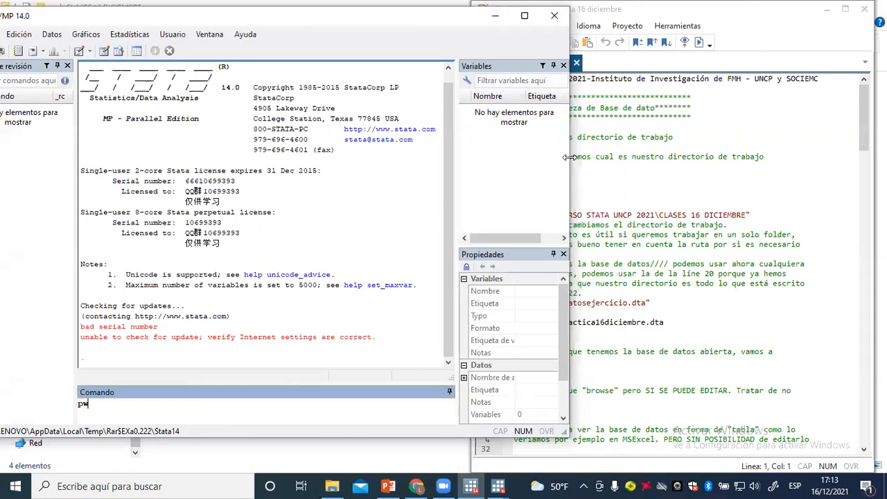
{"action": "left_click_drag", "start_coordinate": [569, 156], "coordinate": [461, 156]}
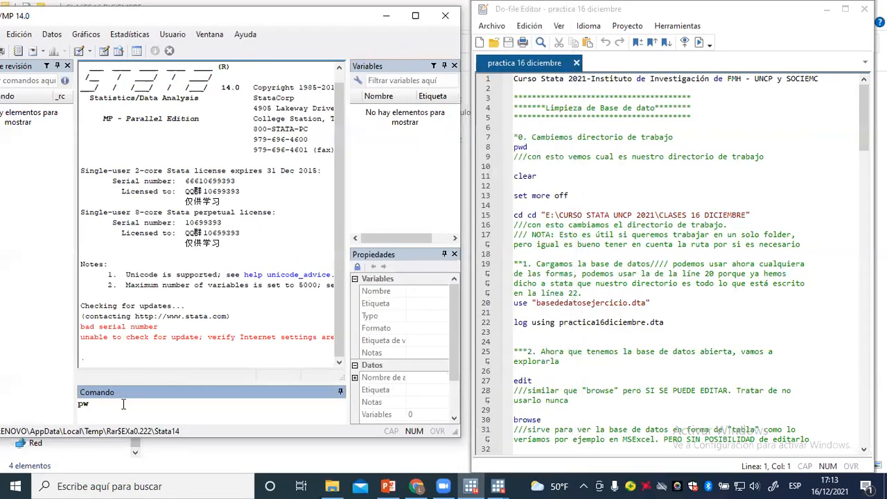
{"action": "key", "text": "Return"}
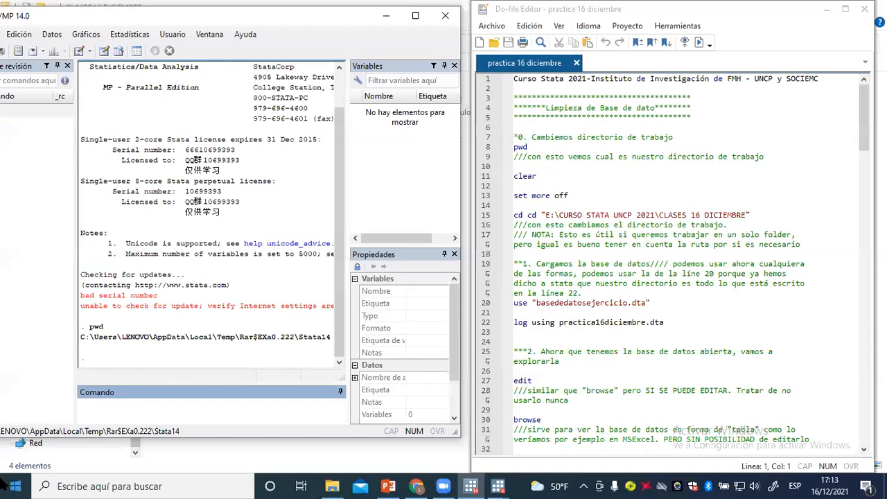
Step: Try to run clear set more off as a single command
{"action": "type", "text": "clear "}
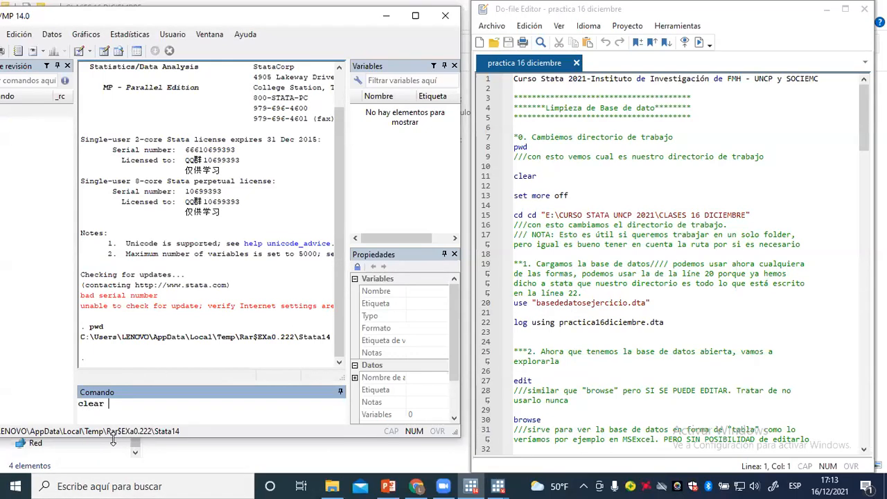
{"action": "type", "text": "set more off"}
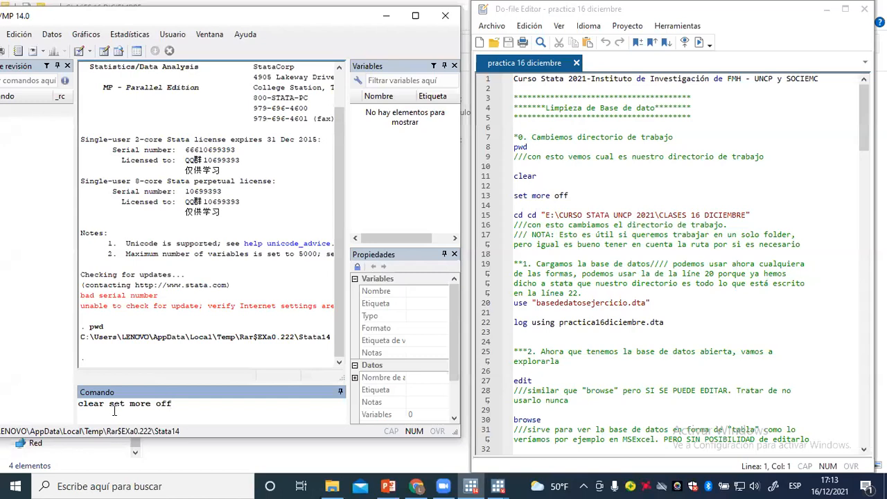
{"action": "key", "text": "Return"}
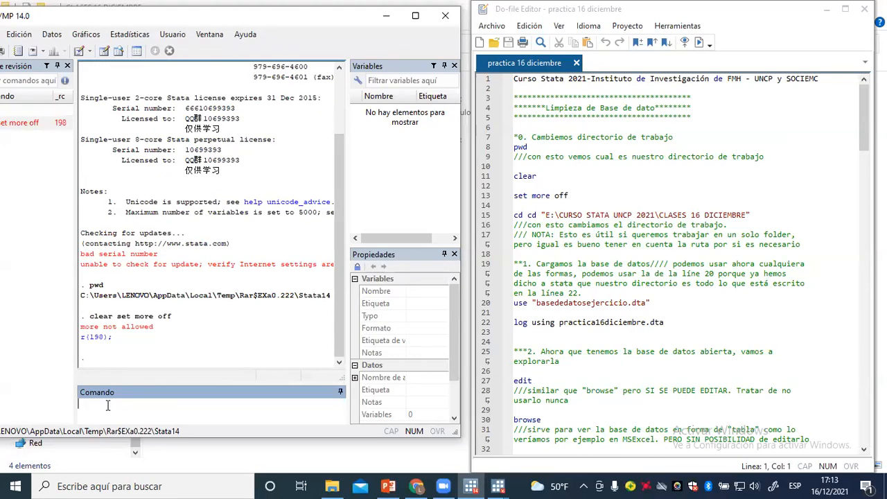
Step: Recall the combined command from the history, split it, and run clear and set more off separately
{"action": "left_click", "coordinate": [40, 123]}
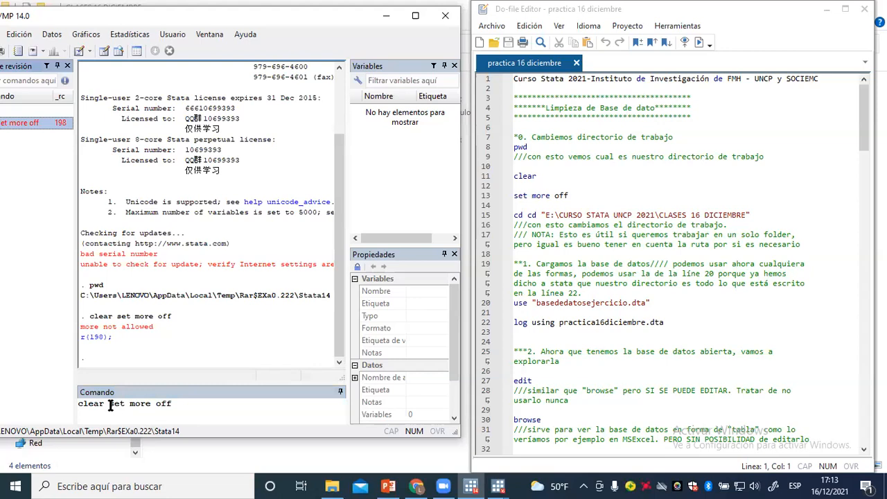
{"action": "left_click_drag", "start_coordinate": [108, 403], "coordinate": [204, 402]}
{"action": "key", "text": "ctrl+c"}
{"action": "key", "text": "BackSpace"}
{"action": "key", "text": "Return"}
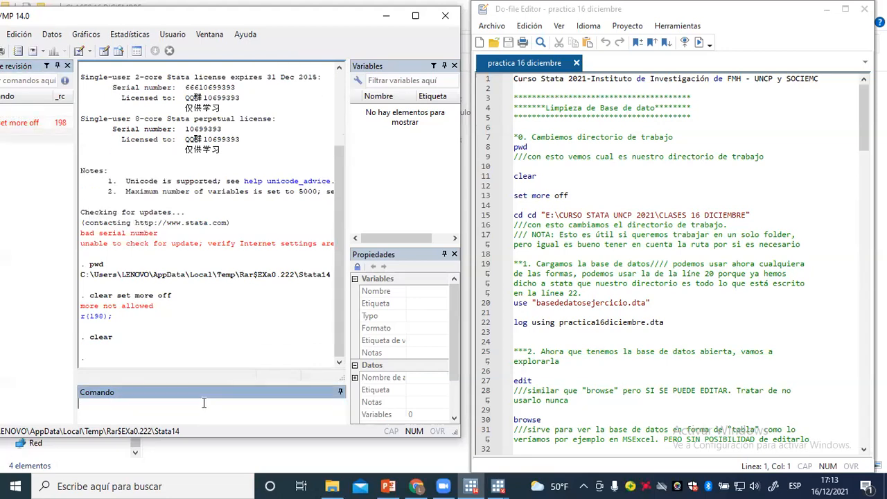
{"action": "key", "text": "ctrl+v"}
{"action": "key", "text": "Return"}
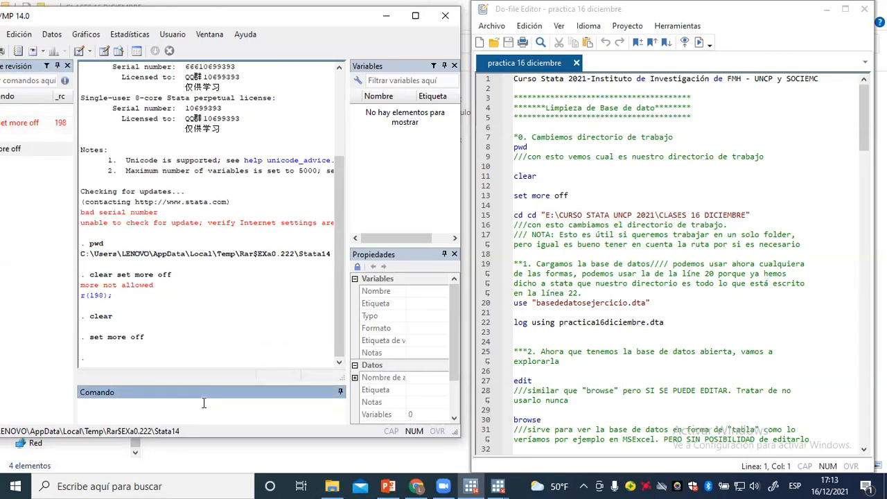
Step: Change the working directory to "E:\CURSO STATA UNCP 2021\CLASES 16 DICIEMBRE" by running the cd command copied from do-file line 15
{"action": "left_click_drag", "start_coordinate": [528, 215], "coordinate": [750, 212]}
{"action": "key", "text": "ctrl+c"}
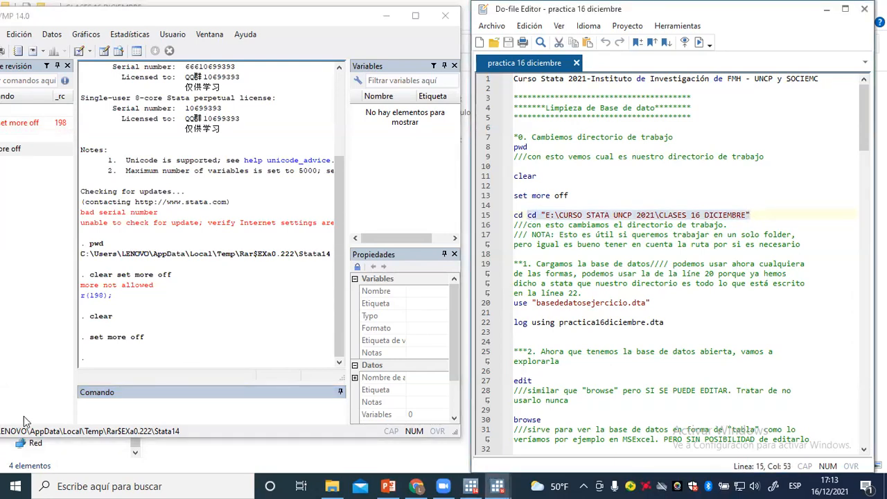
{"action": "left_click", "coordinate": [104, 406]}
{"action": "key", "text": "ctrl+v"}
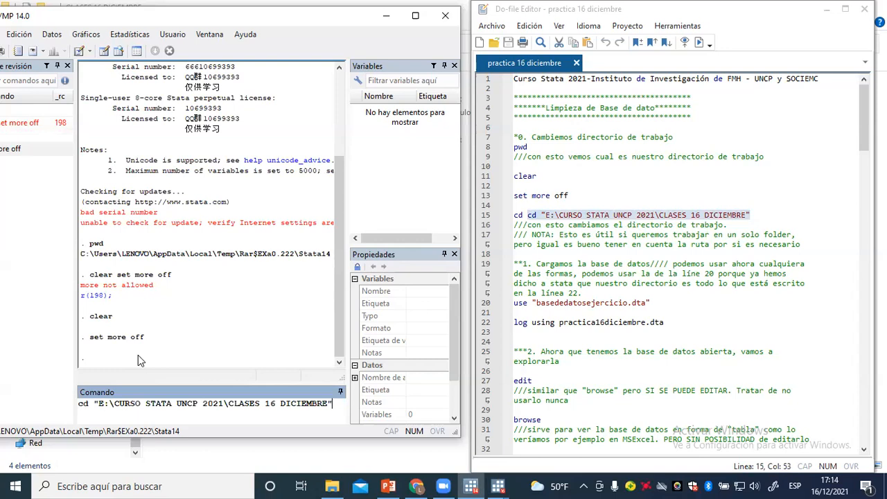
{"action": "key", "text": "Return"}
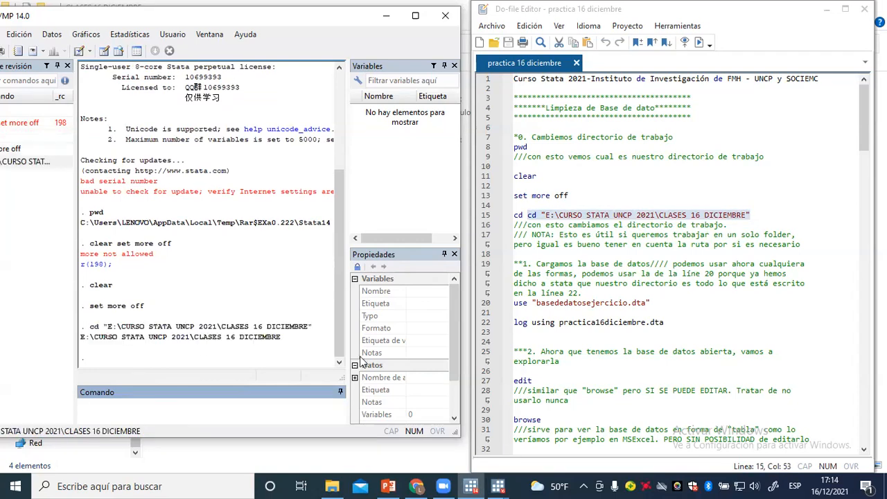
Step: Copy the use "basededatosejercicio.dta" command from do-file line 20 into the Stata command line
{"action": "left_click", "coordinate": [515, 303]}
{"action": "left_click", "coordinate": [654, 303], "text": "shift"}
{"action": "key", "text": "ctrl+c"}
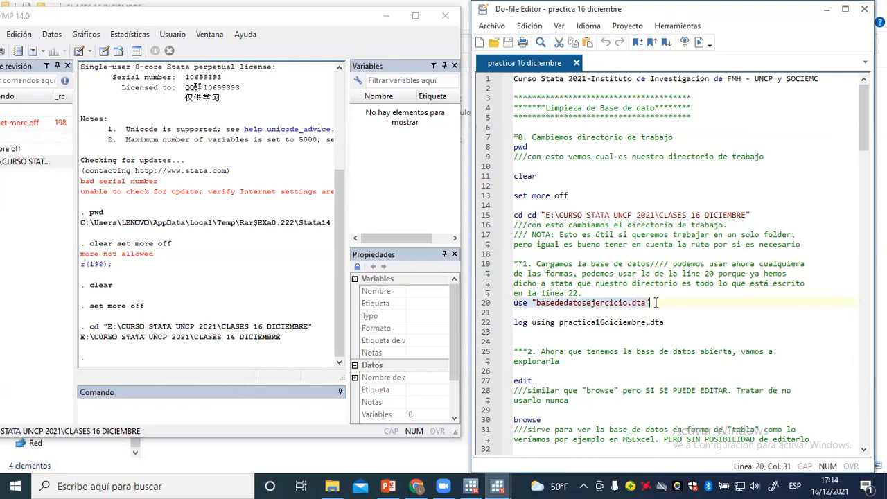
{"action": "left_click", "coordinate": [102, 409]}
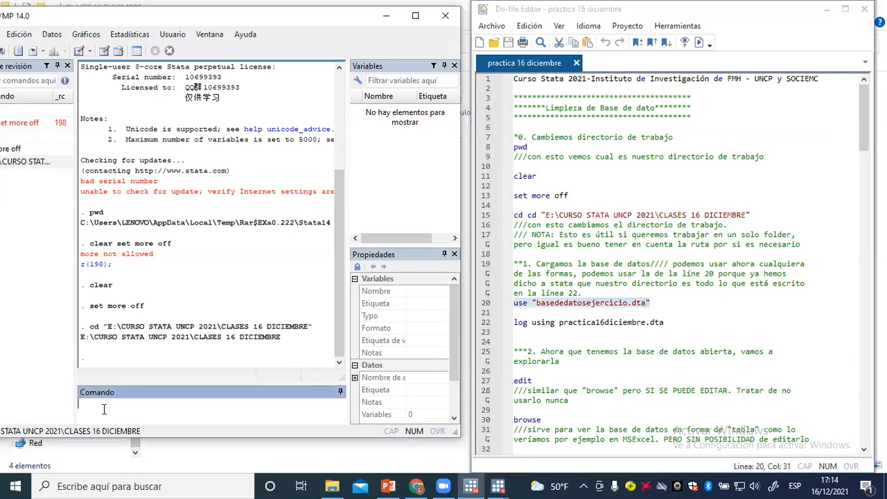
{"action": "key", "text": "ctrl+v"}
Step: Replace the dataset name with 16diciembre, checking the file name in the class folder, and try to run use "16diciembre.dta"
{"action": "left_click_drag", "start_coordinate": [134, 402], "coordinate": [207, 397]}
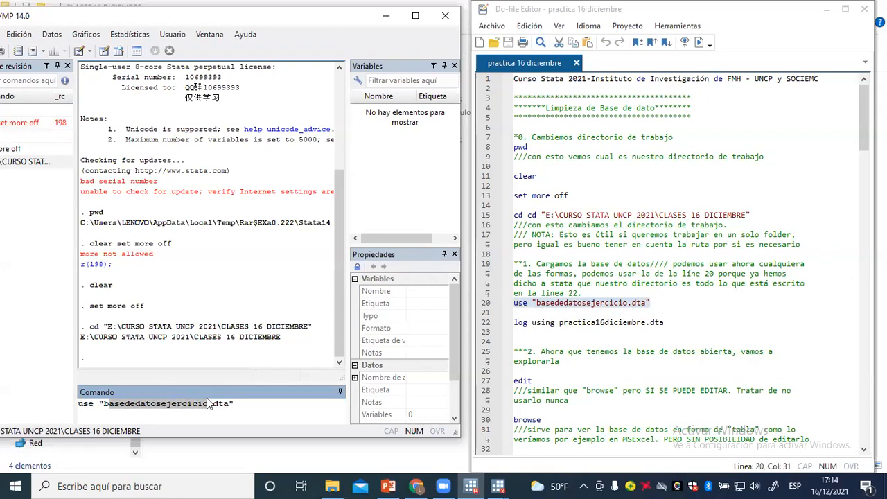
{"action": "key", "text": "BackSpace"}
{"action": "key", "text": "BackSpace"}
{"action": "type", "text": "16"}
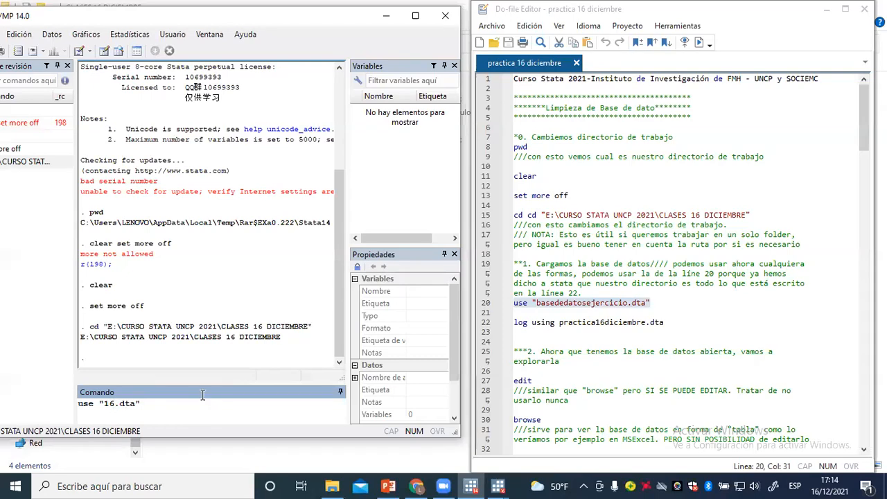
{"action": "left_click", "coordinate": [331, 485]}
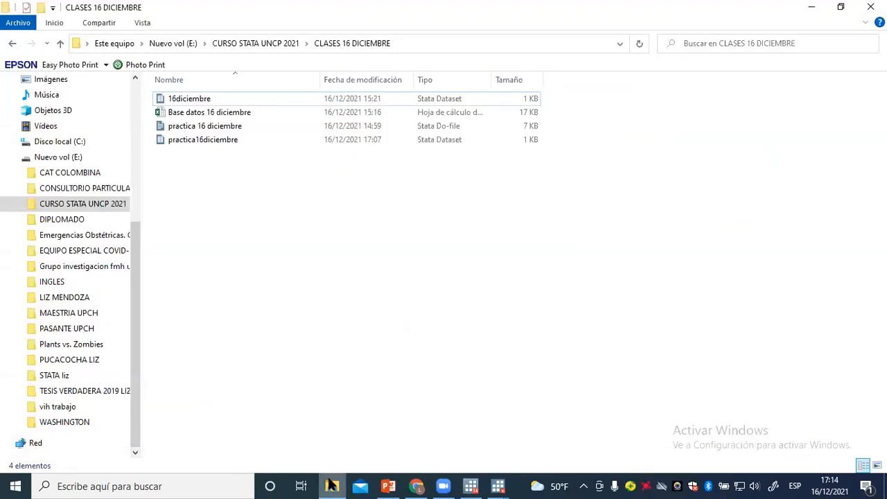
{"action": "left_click", "coordinate": [331, 485]}
{"action": "type", "text": "dic"}
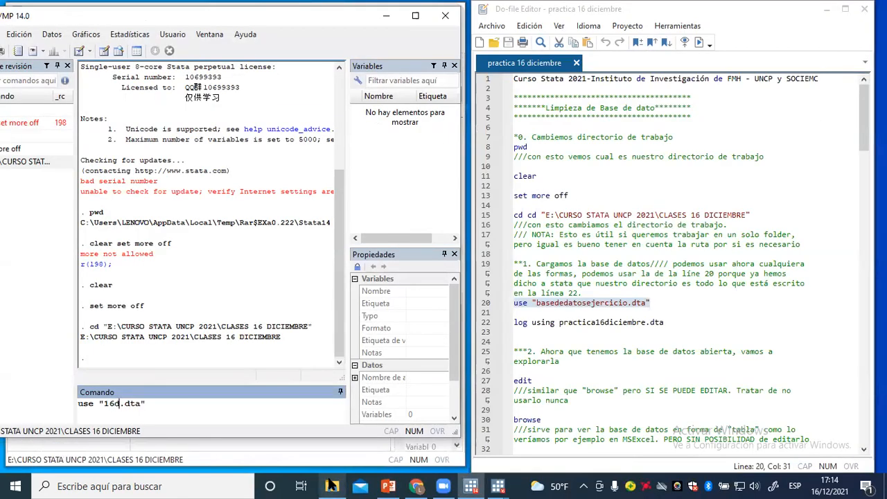
{"action": "type", "text": "iembre"}
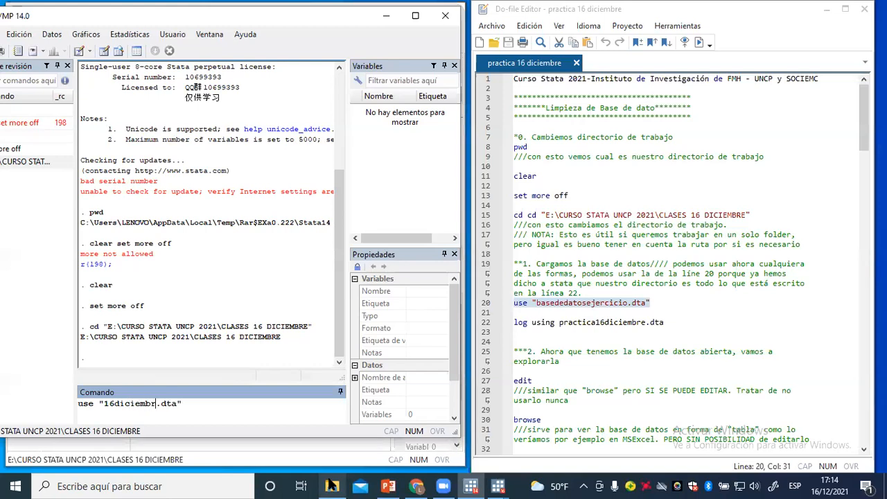
{"action": "key", "text": "Delete"}
{"action": "type", "text": "."}
{"action": "key", "text": "Return"}
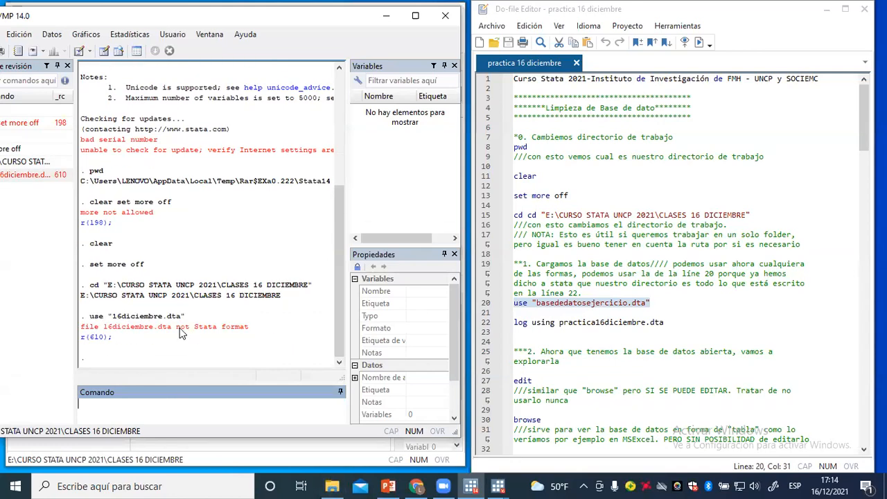
Step: Recall the use command, remove the quotation marks, and try to run use 16diciembre.dta
{"action": "left_click", "coordinate": [39, 174]}
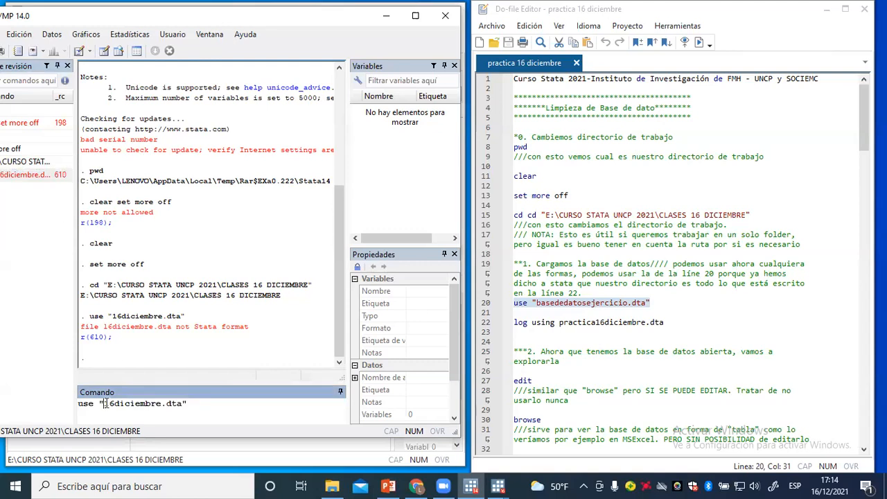
{"action": "left_click", "coordinate": [104, 404]}
{"action": "key", "text": "BackSpace"}
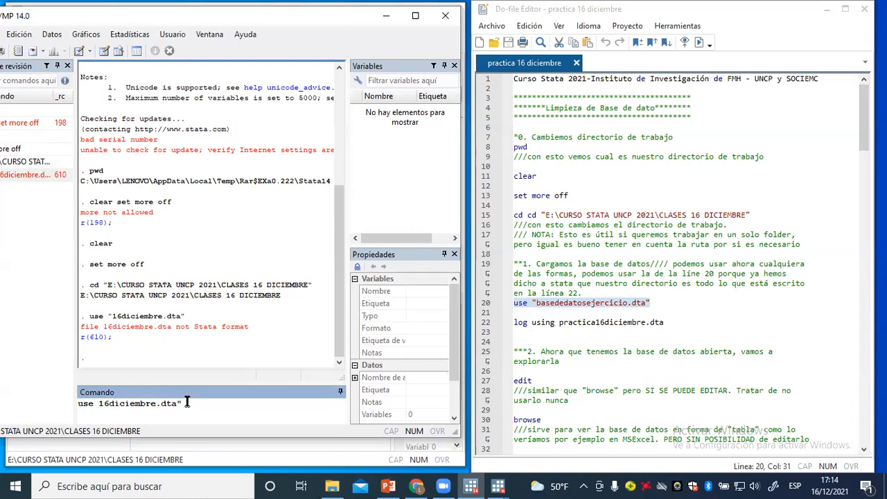
{"action": "key", "text": "BackSpace"}
{"action": "key", "text": "Return"}
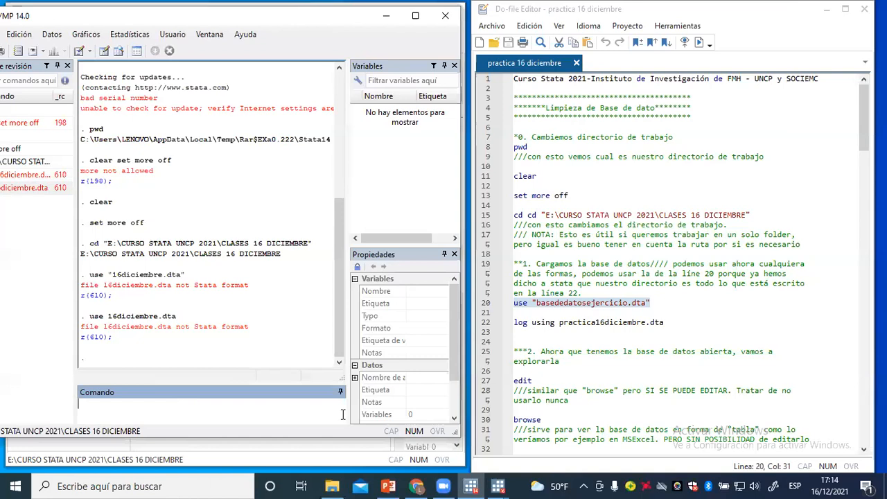
Step: Maximize the Stata/MP 14.0 window and open the empty data editor in edit mode
{"action": "left_click", "coordinate": [509, 479]}
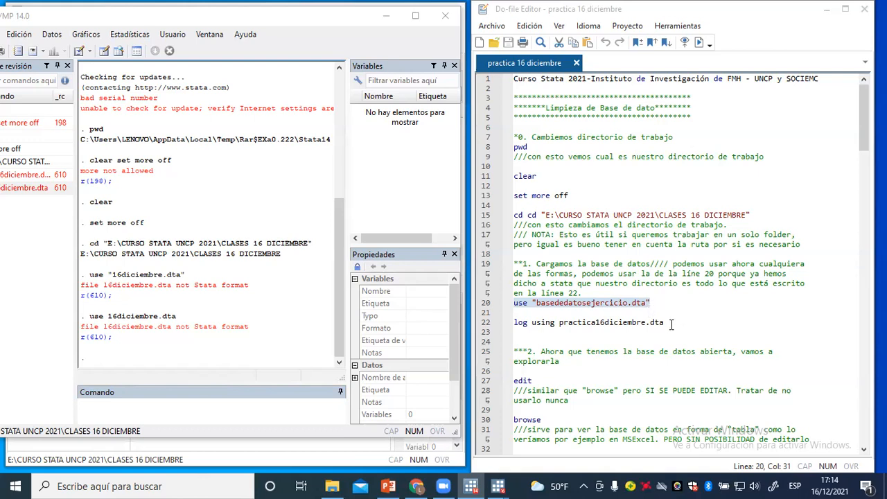
{"action": "scroll", "coordinate": [672, 325], "scroll_direction": "down", "scroll_amount": 1}
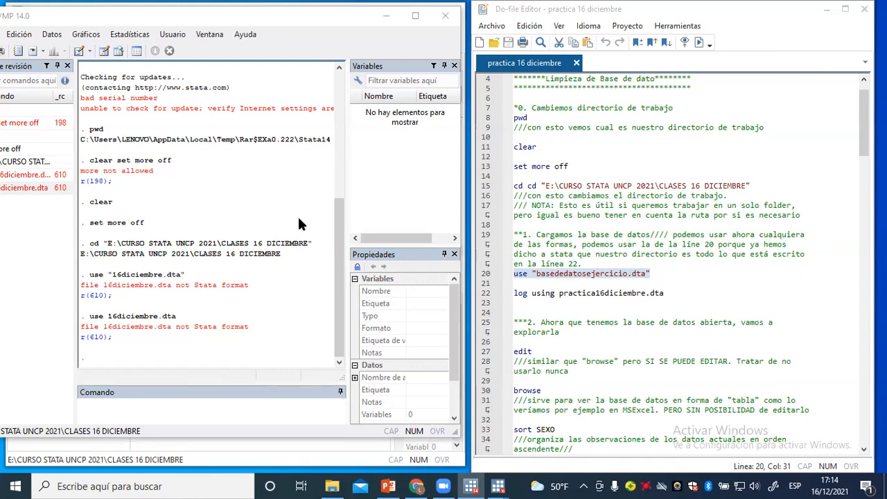
{"action": "left_click", "coordinate": [415, 15]}
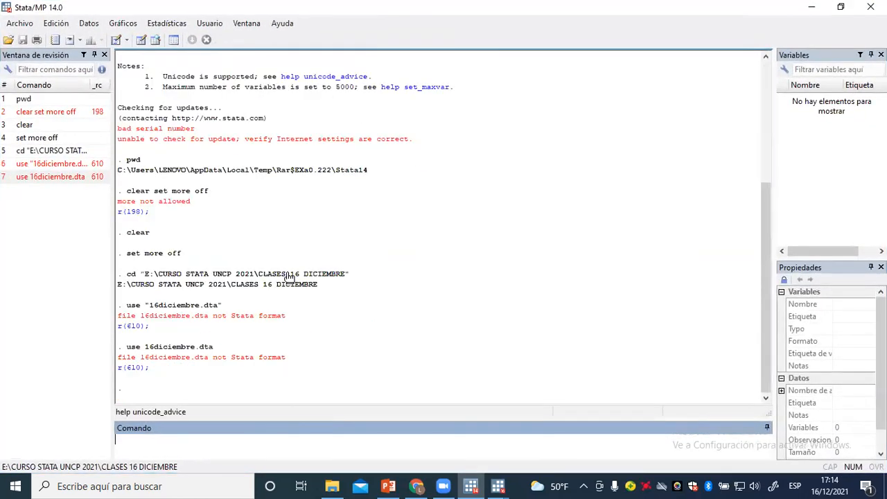
{"action": "left_click", "coordinate": [142, 40]}
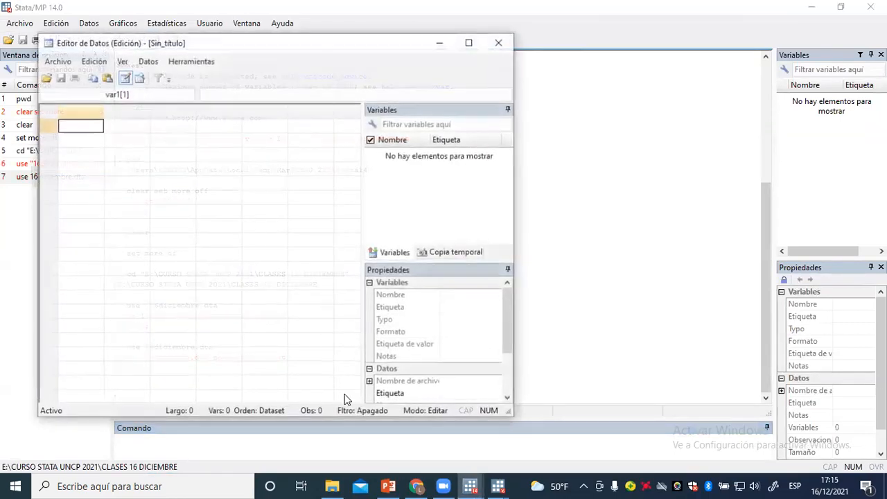
Step: Open the Base datos 16 diciembre workbook in Excel from the class folder and copy cells A1:F230 including the headers
{"action": "left_click", "coordinate": [332, 486]}
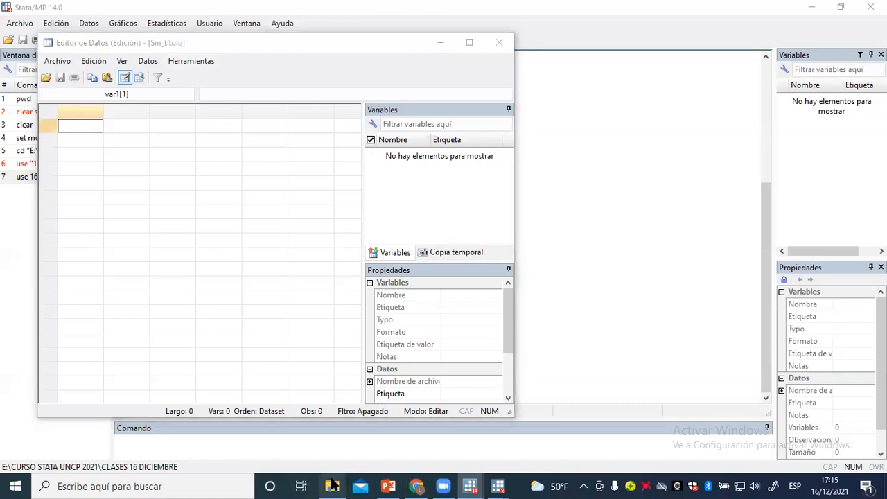
{"action": "double_click", "coordinate": [206, 115]}
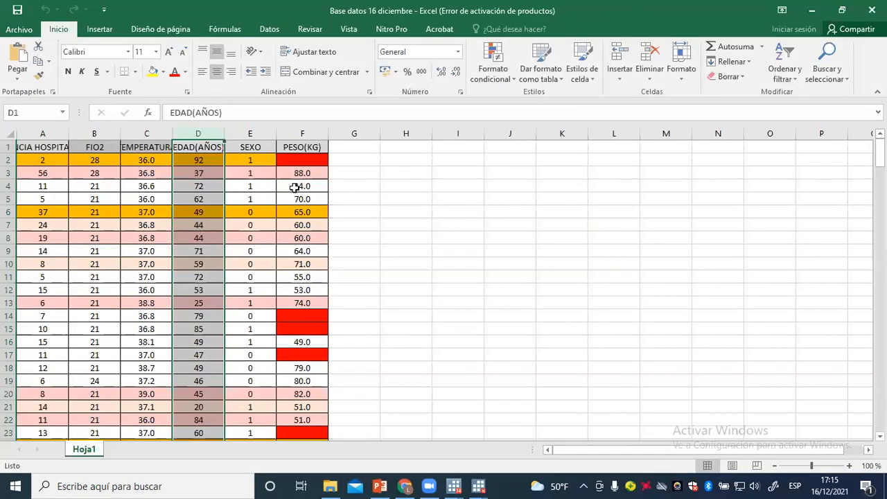
{"action": "left_click", "coordinate": [617, 97]}
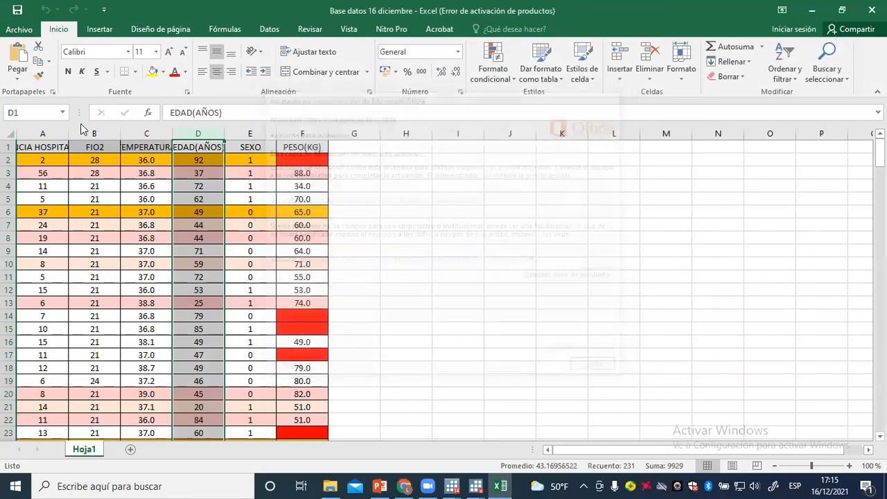
{"action": "left_click_drag", "start_coordinate": [39, 147], "coordinate": [297, 416]}
{"action": "key", "text": "ctrl+c"}
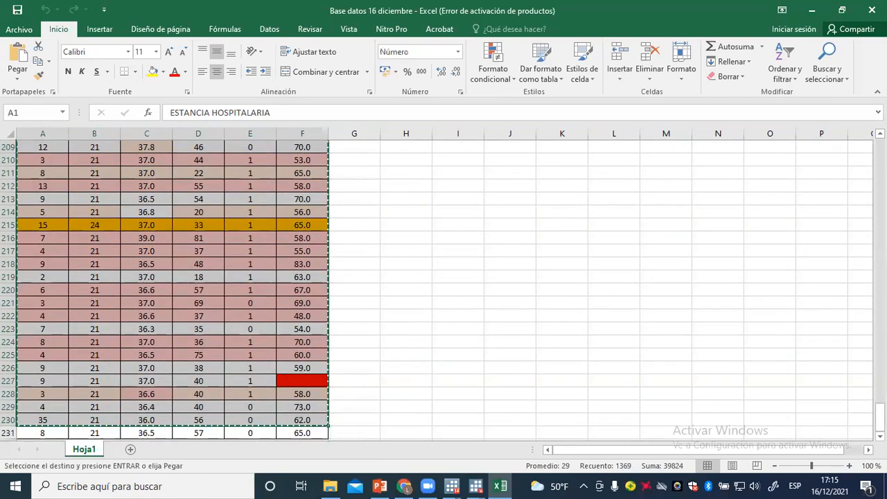
Step: Return to Stata/MP 14.0, paste the copied data into the data editor with the first row as variable names, and minimize the editor
{"action": "left_click", "coordinate": [812, 10]}
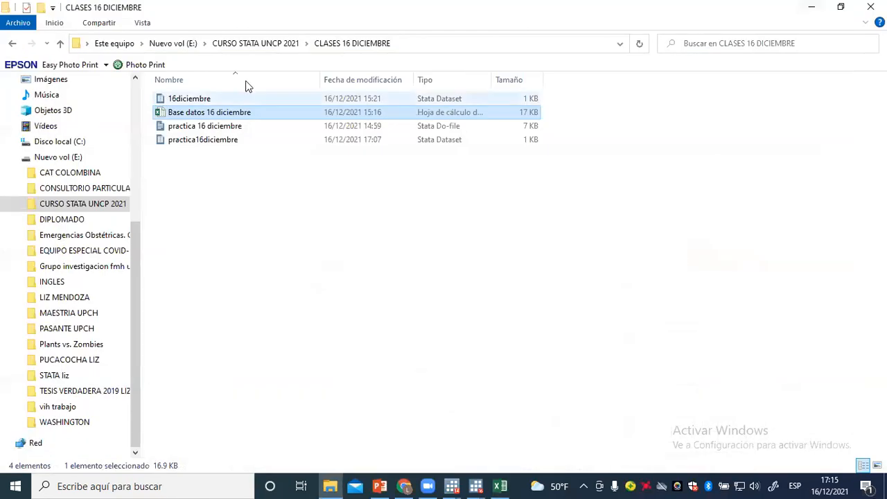
{"action": "left_click", "coordinate": [452, 485]}
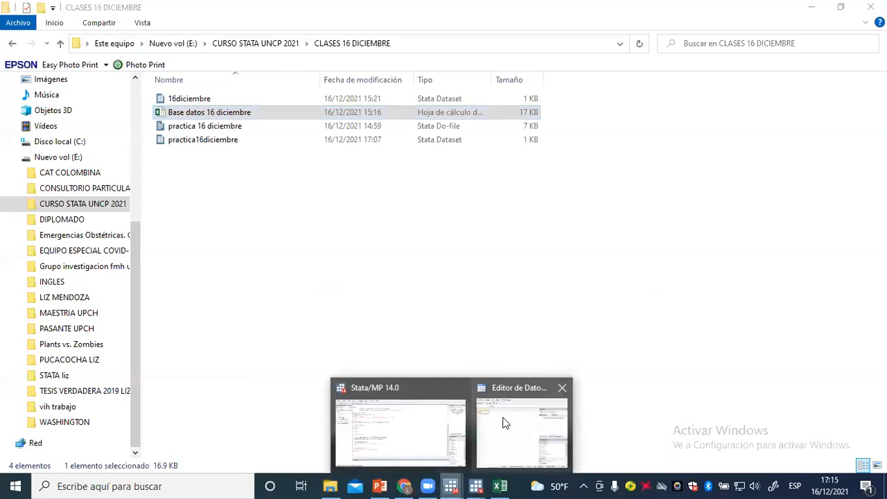
{"action": "left_click", "coordinate": [409, 428]}
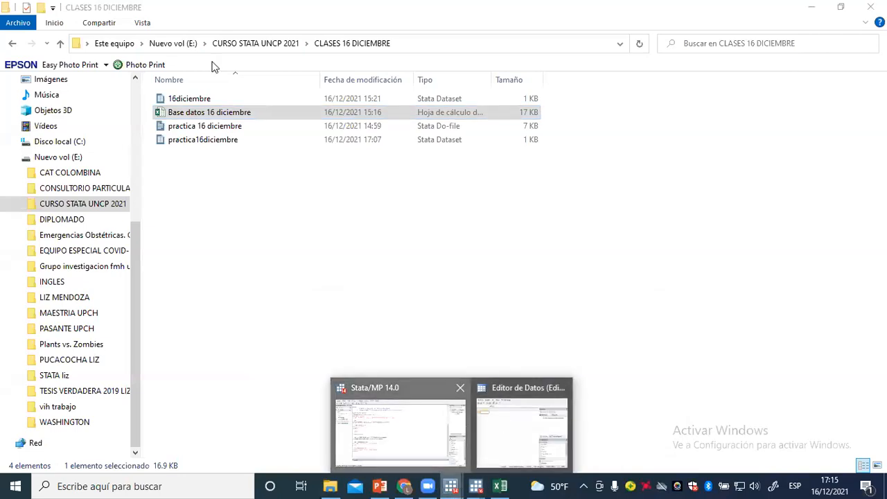
{"action": "left_click", "coordinate": [140, 40]}
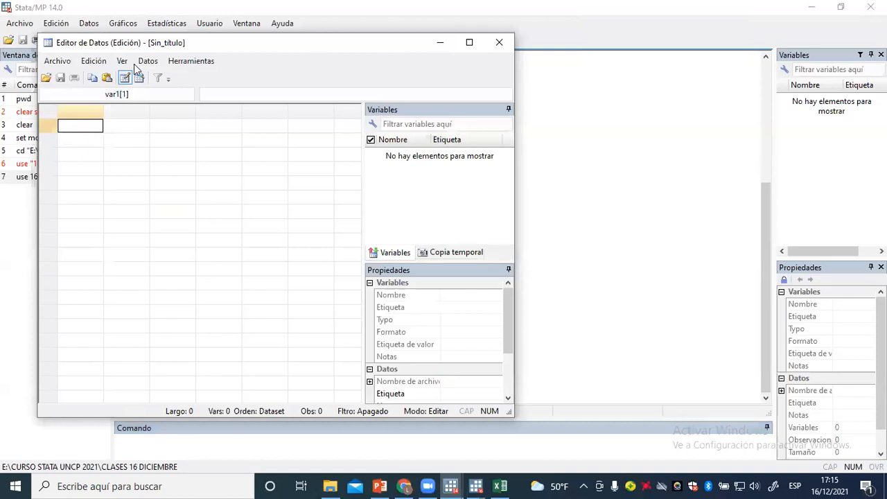
{"action": "key", "text": "ctrl+v"}
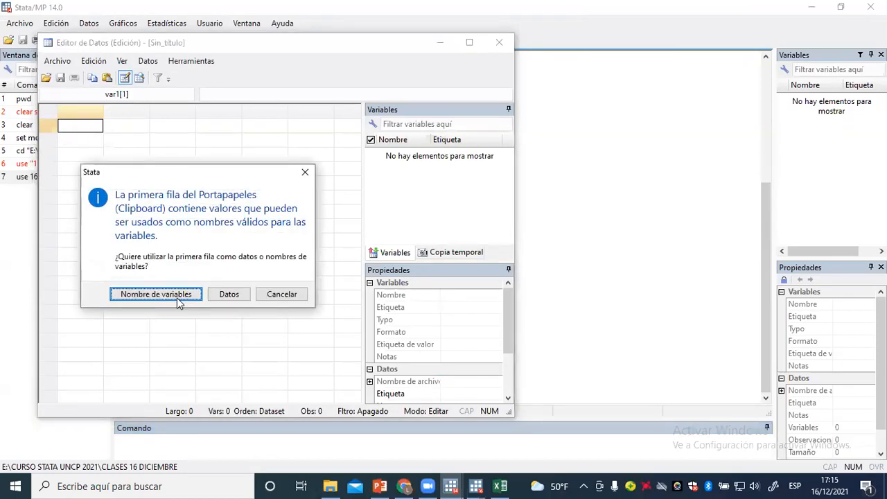
{"action": "left_click", "coordinate": [156, 294]}
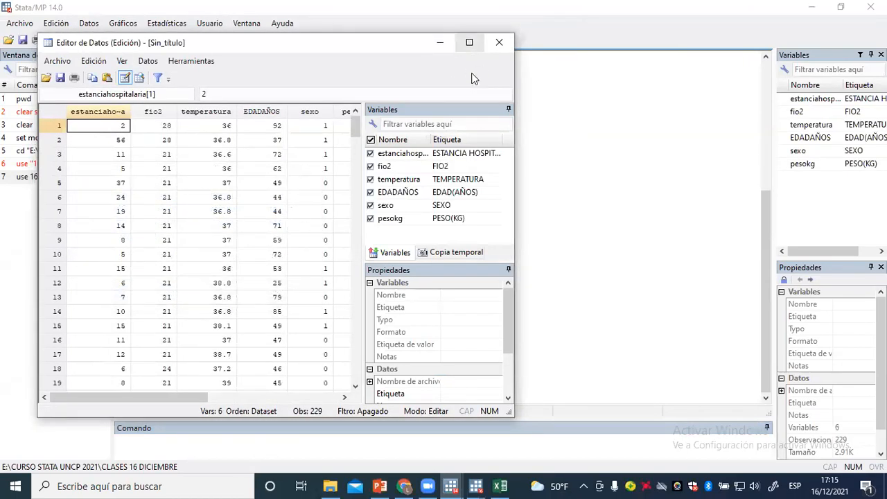
{"action": "left_click", "coordinate": [441, 43]}
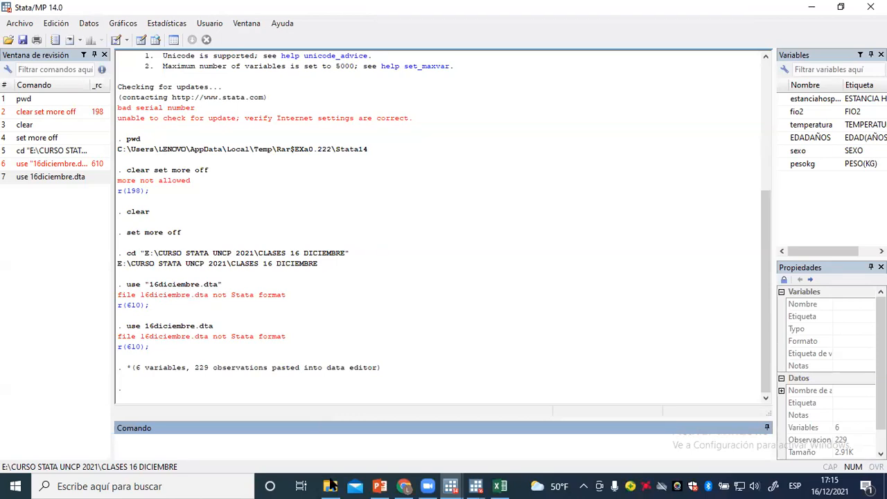
{"action": "left_click", "coordinate": [333, 484]}
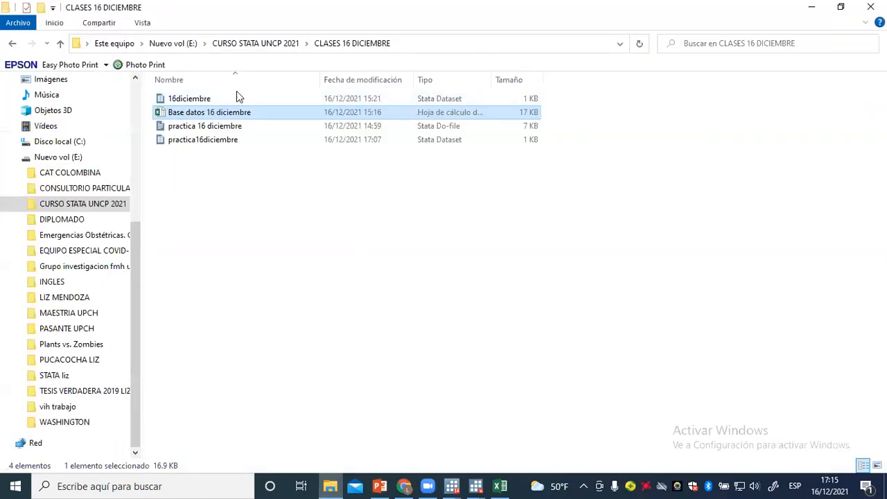
{"action": "left_click", "coordinate": [811, 7]}
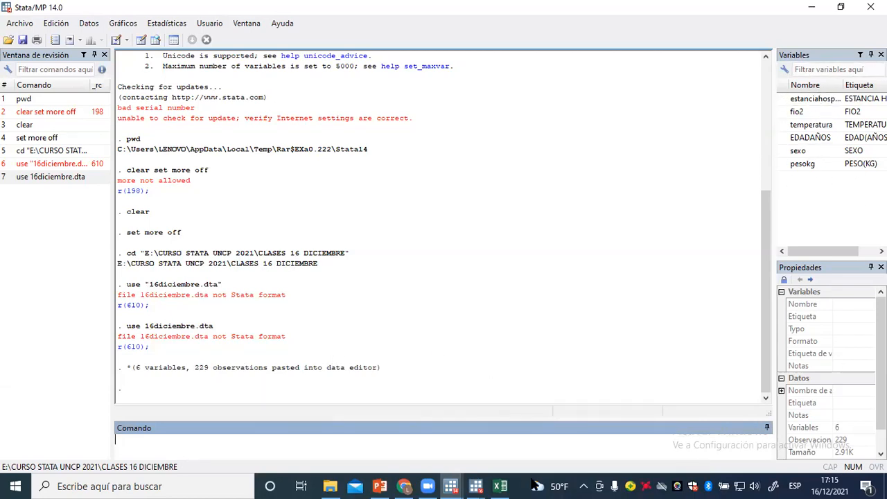
{"action": "mouse_move", "coordinate": [476, 485]}
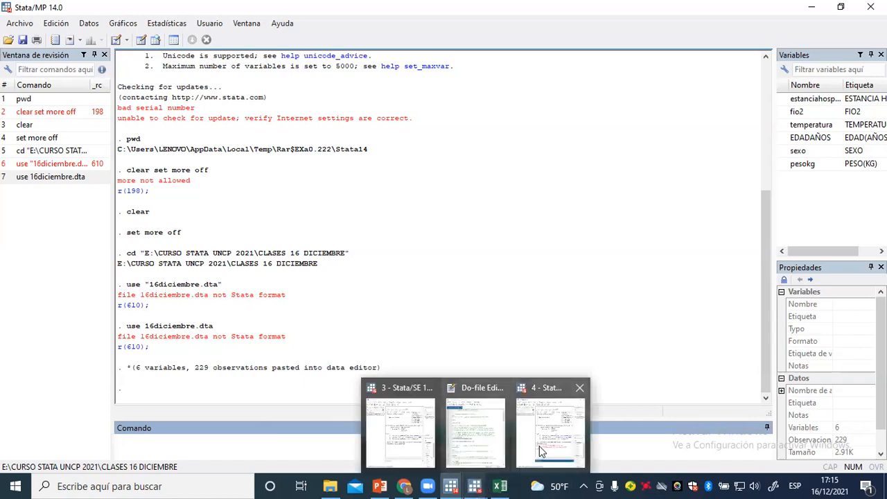
{"action": "left_click", "coordinate": [544, 446]}
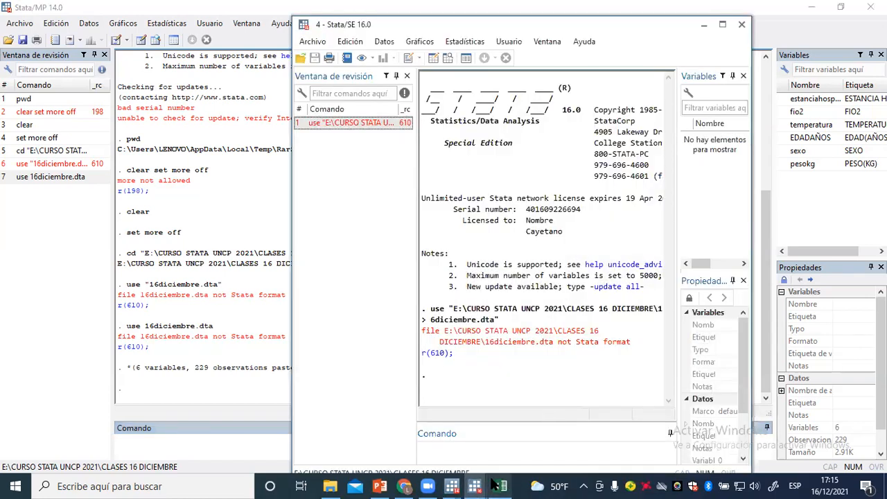
Step: Try to start a log by running the do-file's command "log using practica16diciembre.dta" in Stata/MP 14.0
{"action": "mouse_move", "coordinate": [476, 485]}
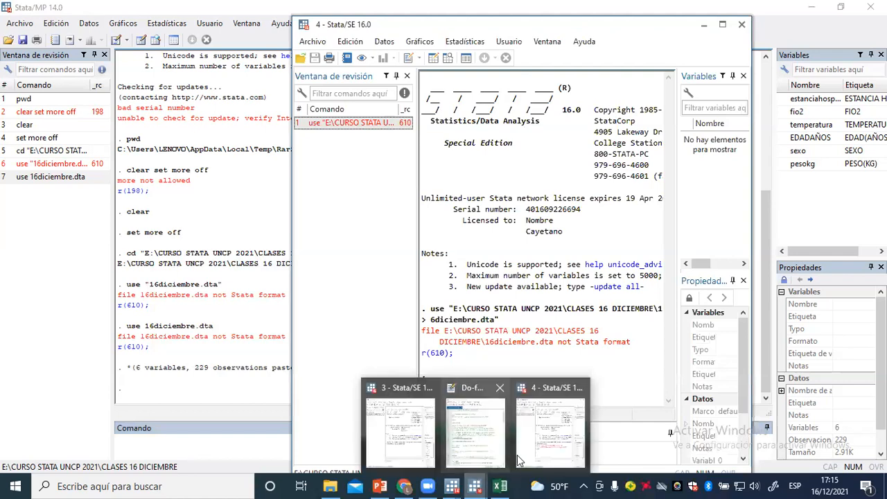
{"action": "left_click", "coordinate": [477, 440]}
{"action": "scroll", "coordinate": [619, 183], "scroll_direction": "down", "scroll_amount": 3}
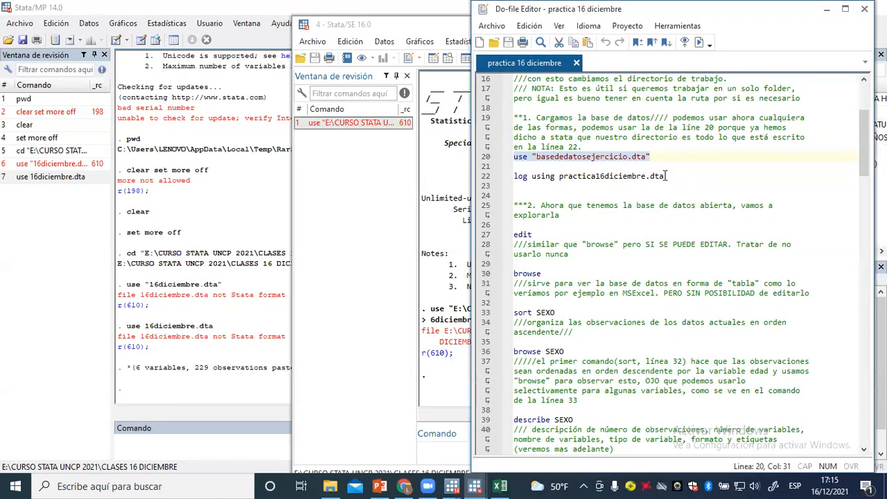
{"action": "left_click_drag", "start_coordinate": [666, 176], "coordinate": [504, 176]}
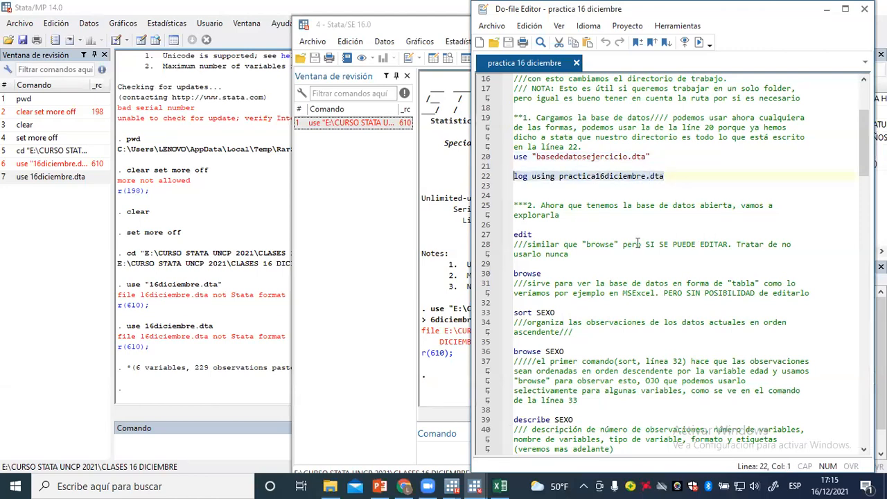
{"action": "left_click", "coordinate": [129, 451]}
{"action": "key", "text": "ctrl+v"}
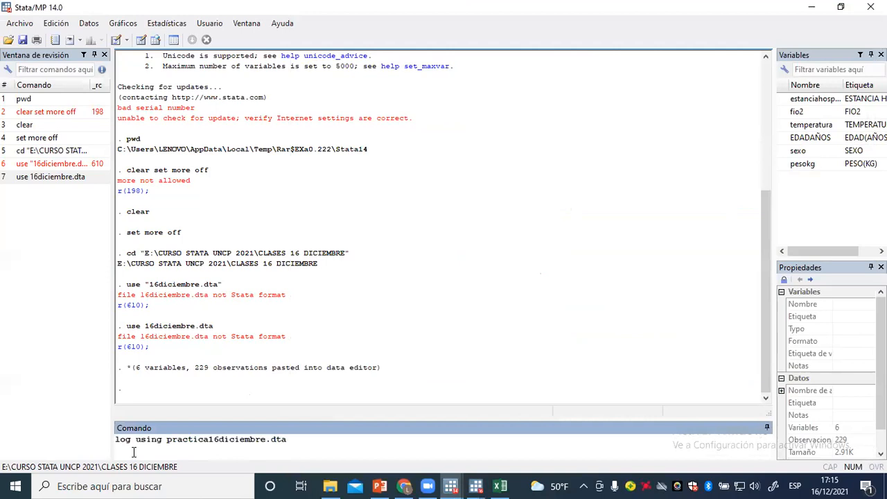
{"action": "key", "text": "Return"}
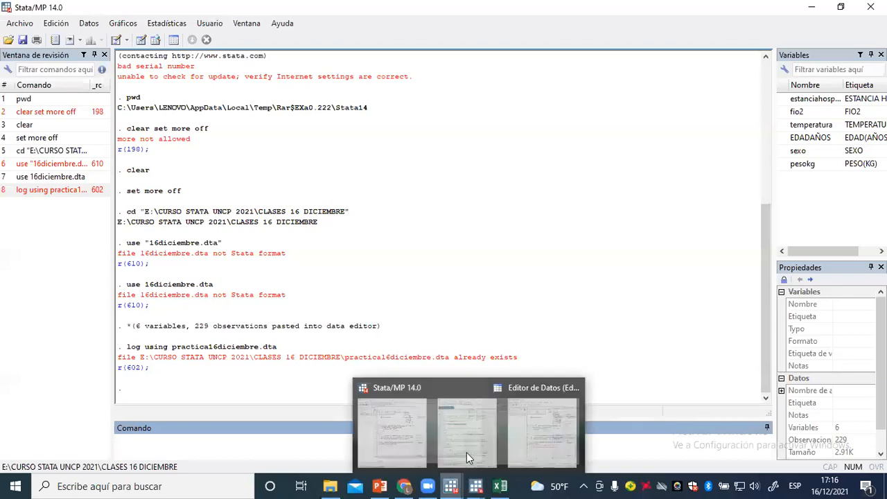
Step: Open the dataset for viewing with the browse command, accepting the switch from edit mode to browse mode
{"action": "mouse_move", "coordinate": [478, 487]}
{"action": "left_click", "coordinate": [475, 426]}
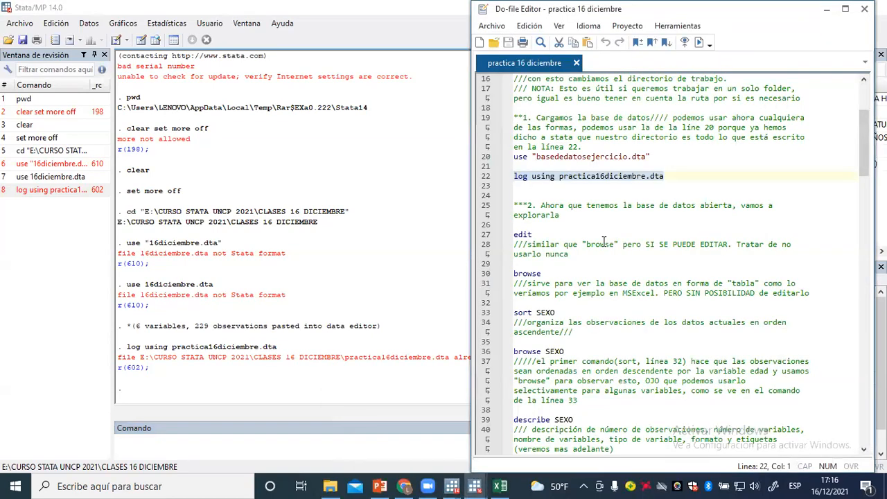
{"action": "scroll", "coordinate": [603, 240], "scroll_direction": "down", "scroll_amount": 1}
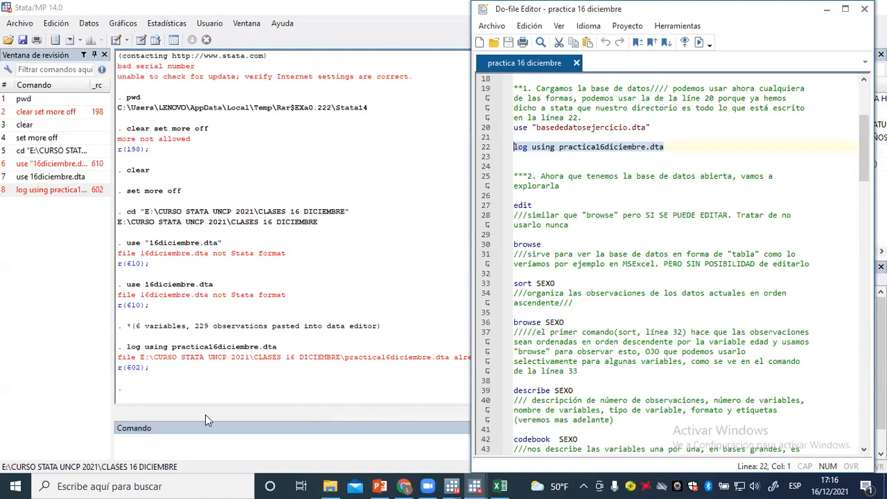
{"action": "left_click", "coordinate": [131, 444]}
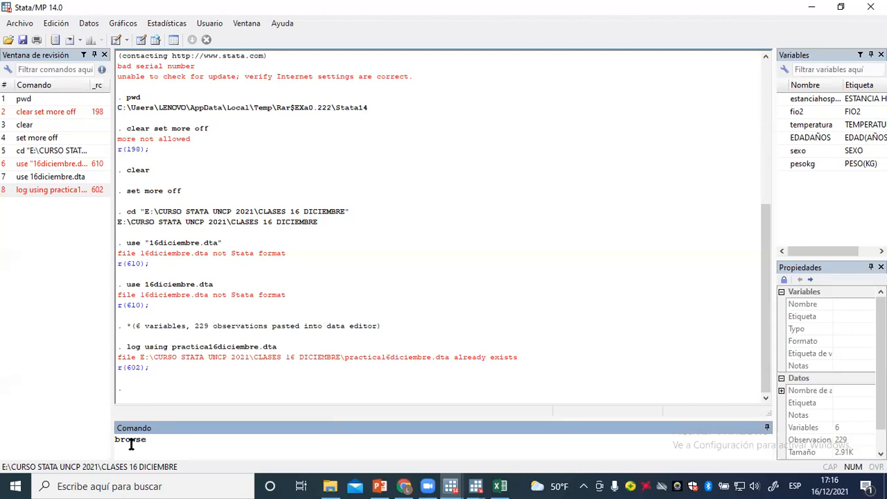
{"action": "key", "text": "Return"}
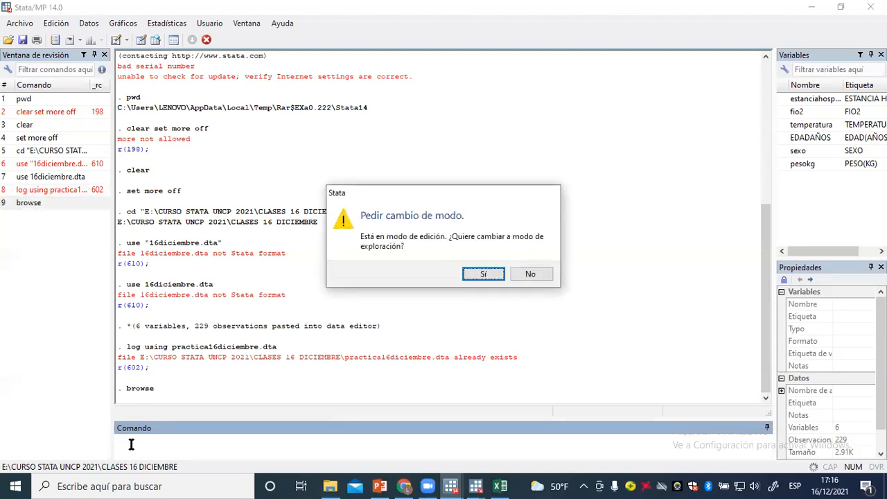
{"action": "left_click", "coordinate": [484, 274]}
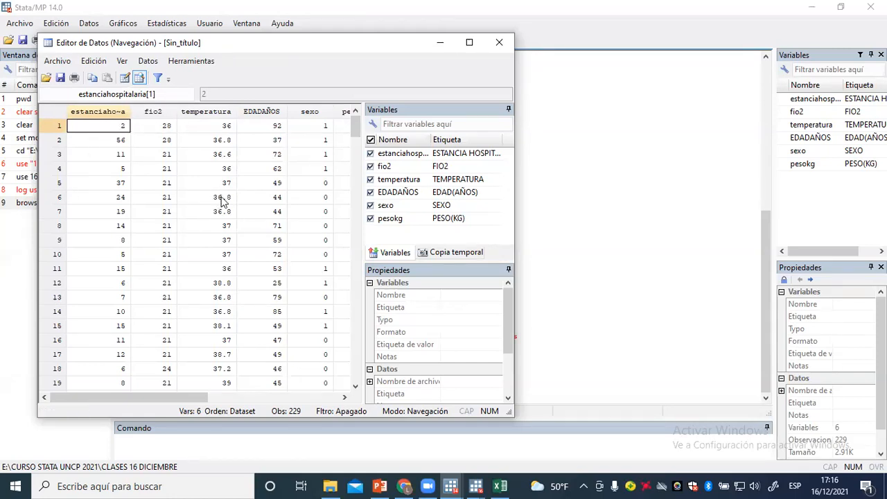
Step: Widen the data window to fit all the variables, examine the observations down the table, and minimize the window
{"action": "scroll", "coordinate": [220, 202], "scroll_direction": "down", "scroll_amount": 2}
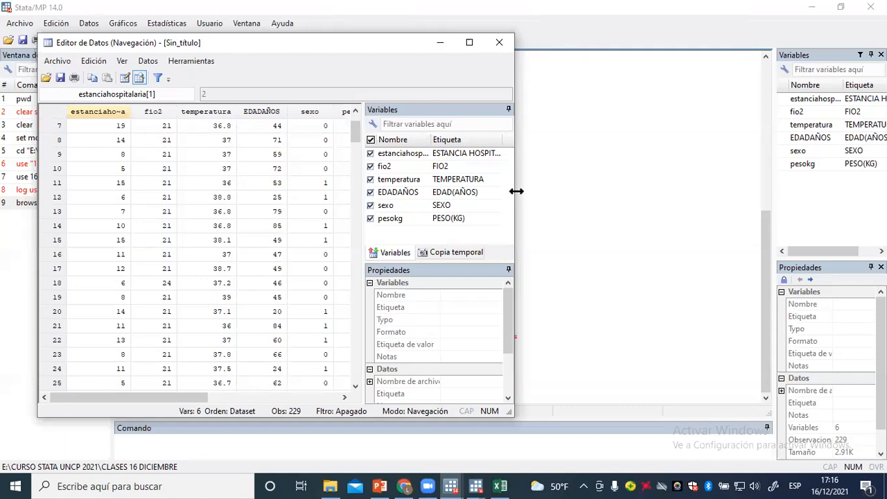
{"action": "left_click_drag", "start_coordinate": [516, 191], "coordinate": [728, 191]}
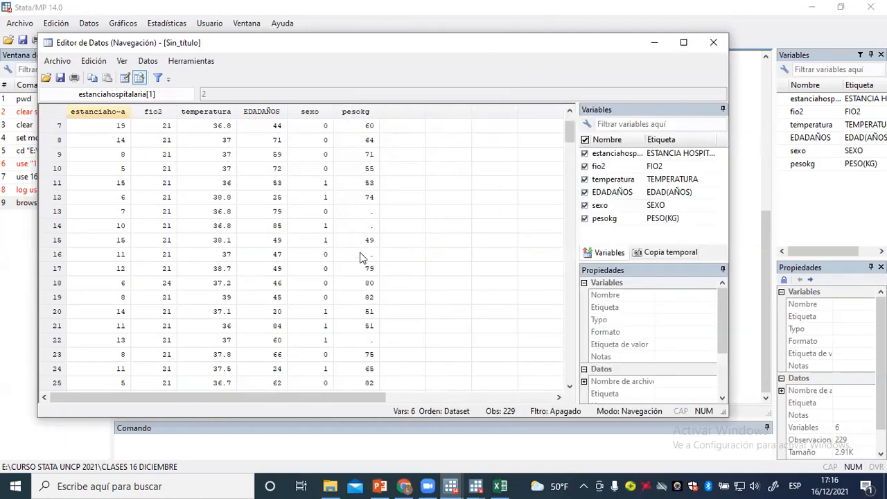
{"action": "scroll", "coordinate": [357, 270], "scroll_direction": "down", "scroll_amount": 6}
{"action": "scroll", "coordinate": [350, 280], "scroll_direction": "down", "scroll_amount": 20}
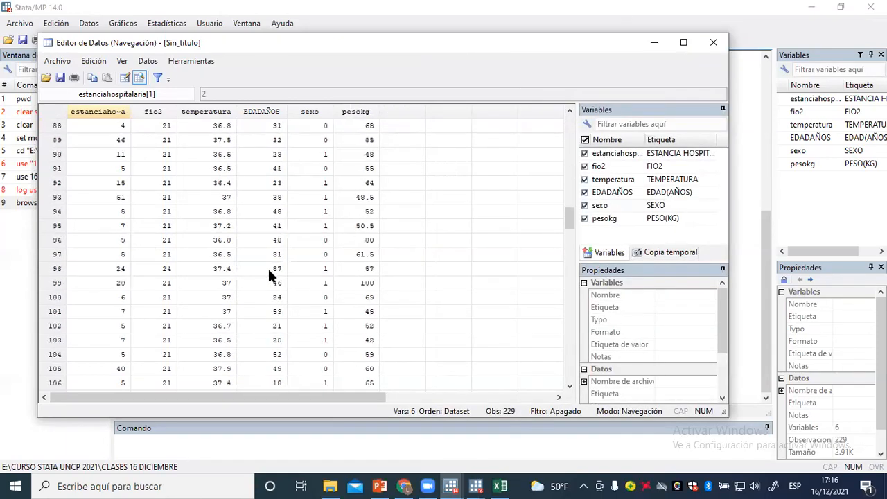
{"action": "scroll", "coordinate": [269, 274], "scroll_direction": "down", "scroll_amount": 20}
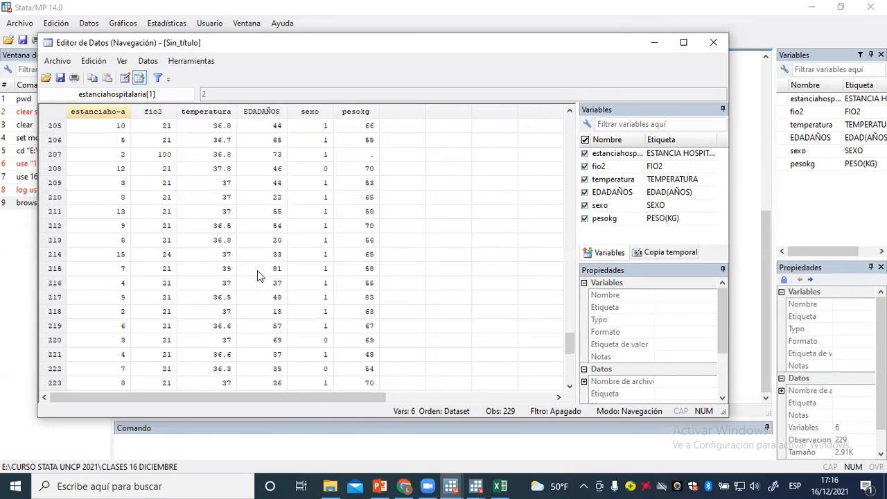
{"action": "scroll", "coordinate": [259, 274], "scroll_direction": "up", "scroll_amount": 20}
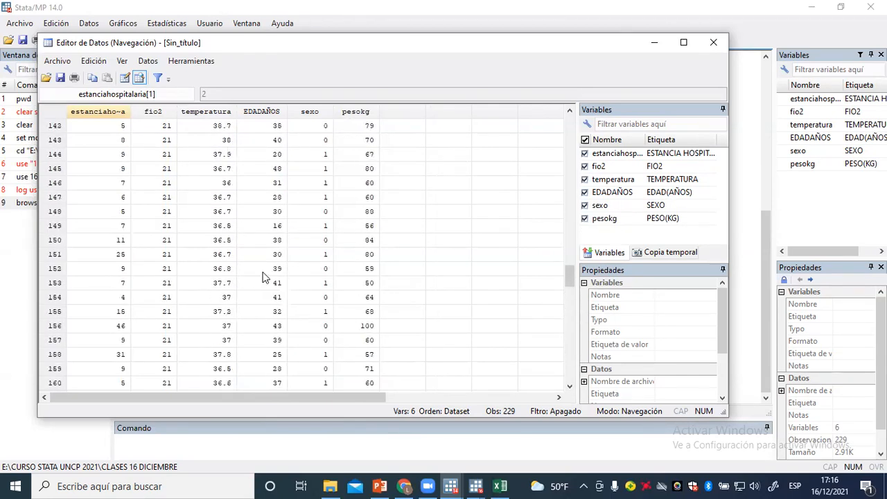
{"action": "scroll", "coordinate": [258, 269], "scroll_direction": "up", "scroll_amount": 20}
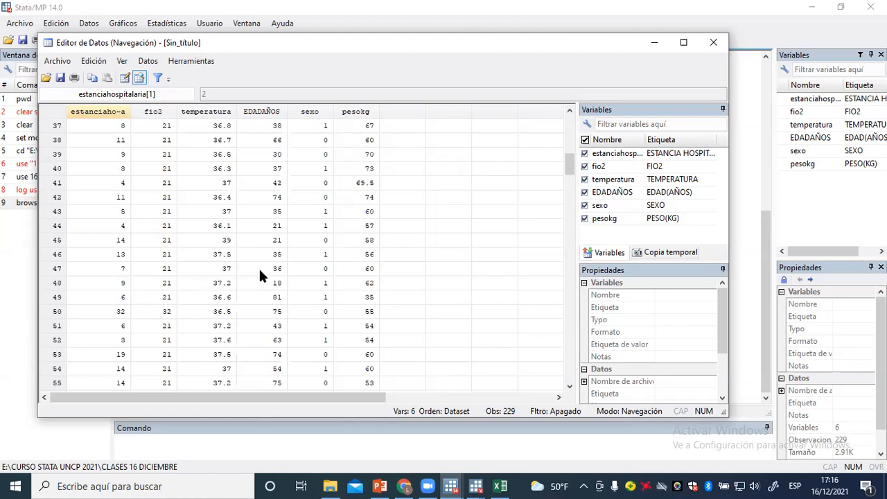
{"action": "left_click", "coordinate": [652, 44]}
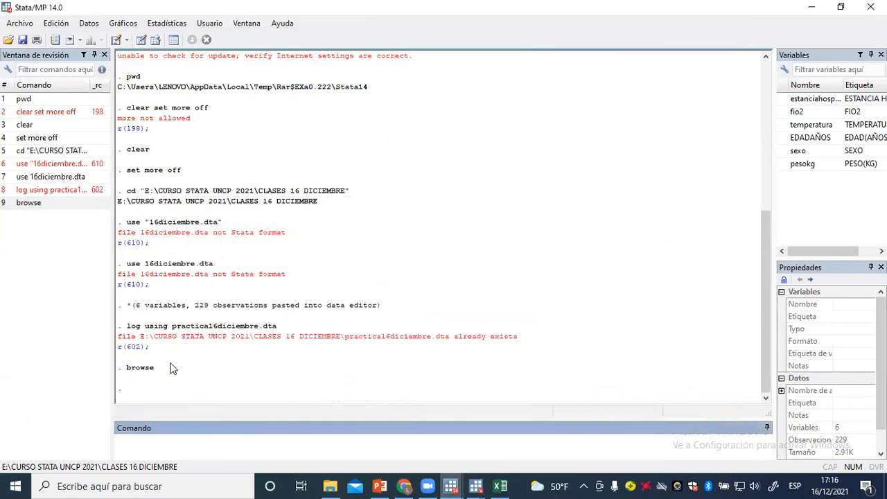
Step: Open the dataset in edit mode with the edit command and set estanciahospitalaria in observation 1 to 48
{"action": "type", "text": "edit"}
{"action": "key", "text": "Return"}
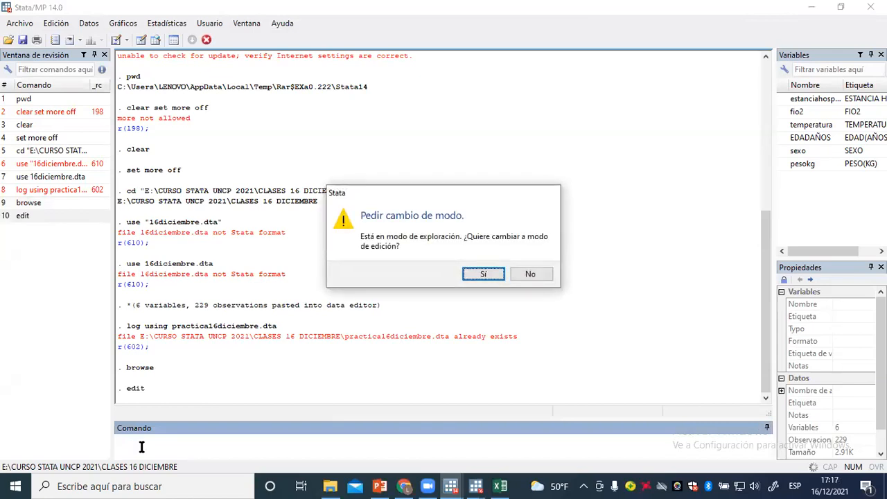
{"action": "left_click", "coordinate": [483, 274]}
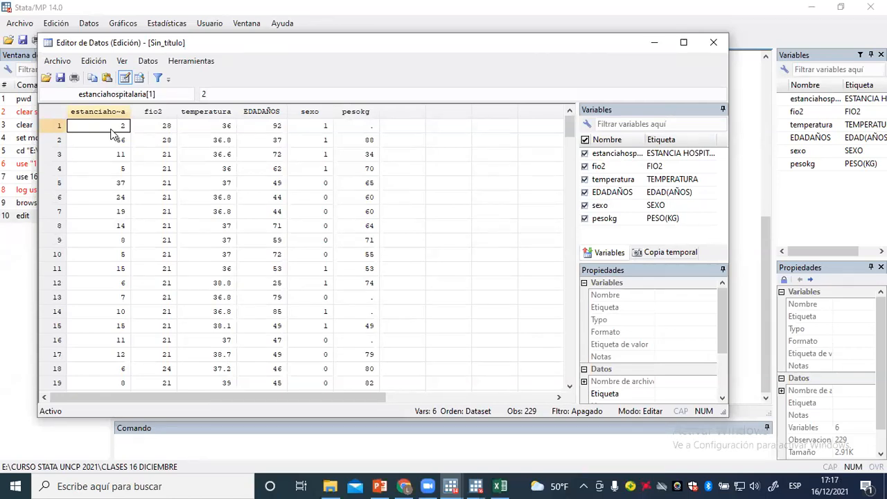
{"action": "type", "text": "48"}
{"action": "left_click", "coordinate": [174, 160]}
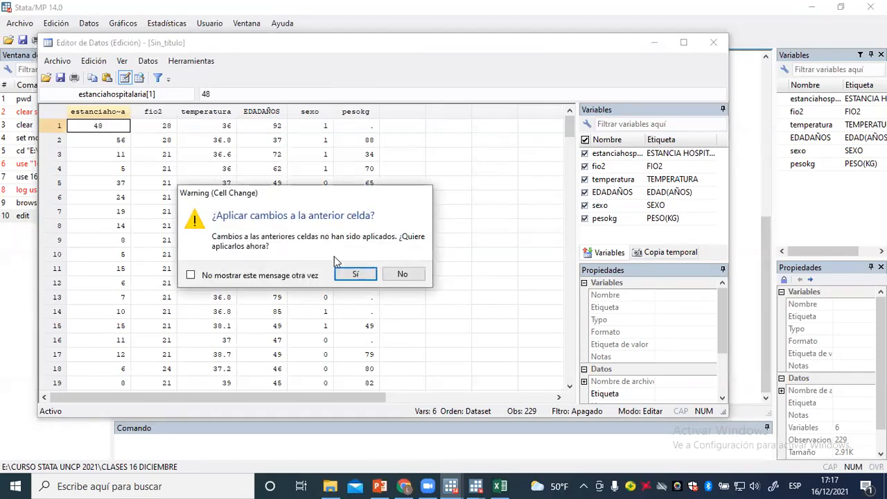
{"action": "left_click", "coordinate": [351, 275]}
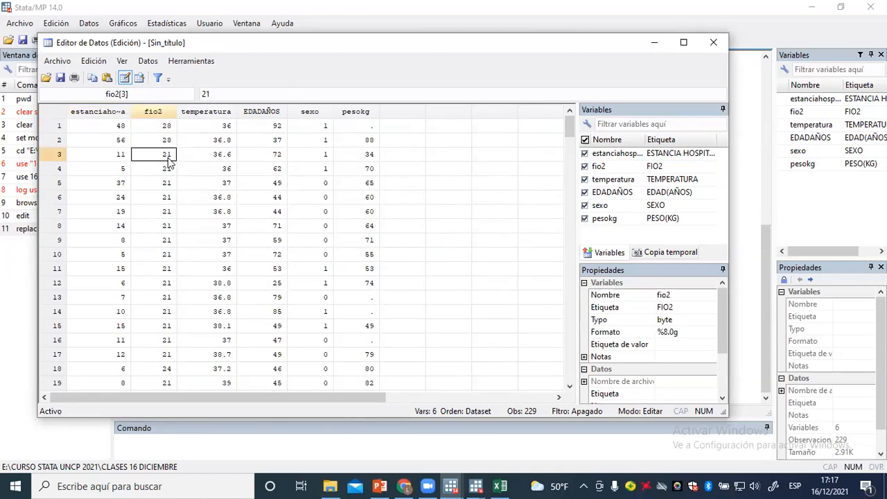
Step: Set fio2 in observation 3 to 13, suppress further cell-change warnings, and minimize the data editor
{"action": "type", "text": "13"}
{"action": "left_click", "coordinate": [228, 187]}
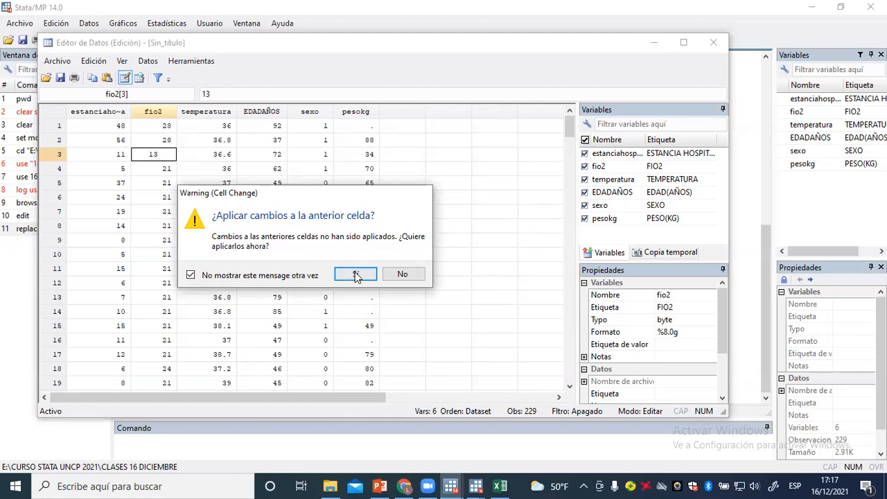
{"action": "left_click", "coordinate": [355, 273]}
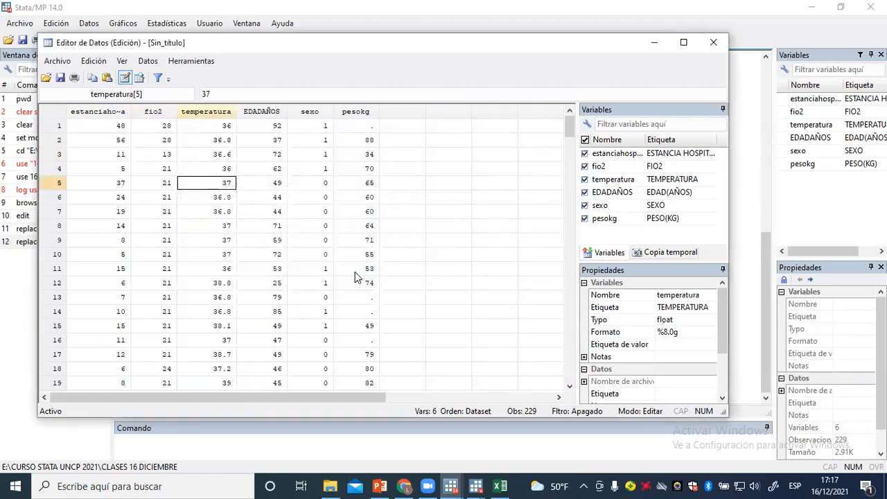
{"action": "left_click", "coordinate": [654, 43]}
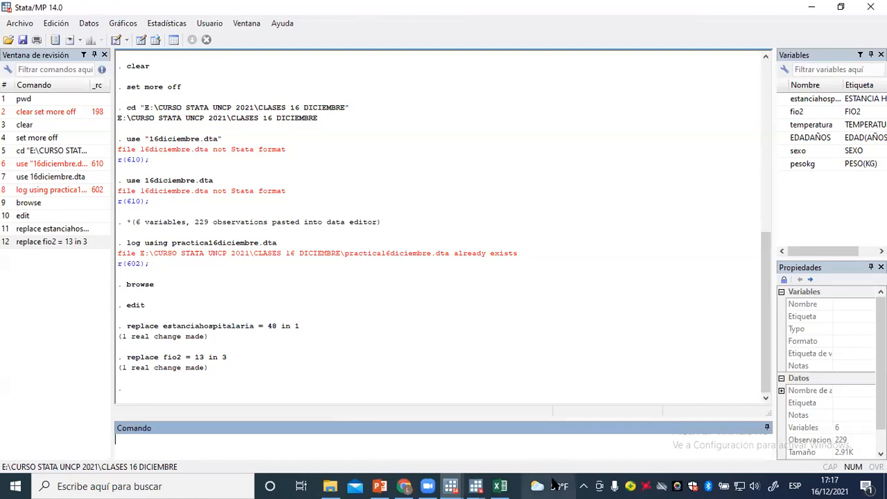
Step: Find the sorting command in the do-file "practica 16 diciembre" and try to run "sort SEXO" on the dataset
{"action": "left_click", "coordinate": [474, 486]}
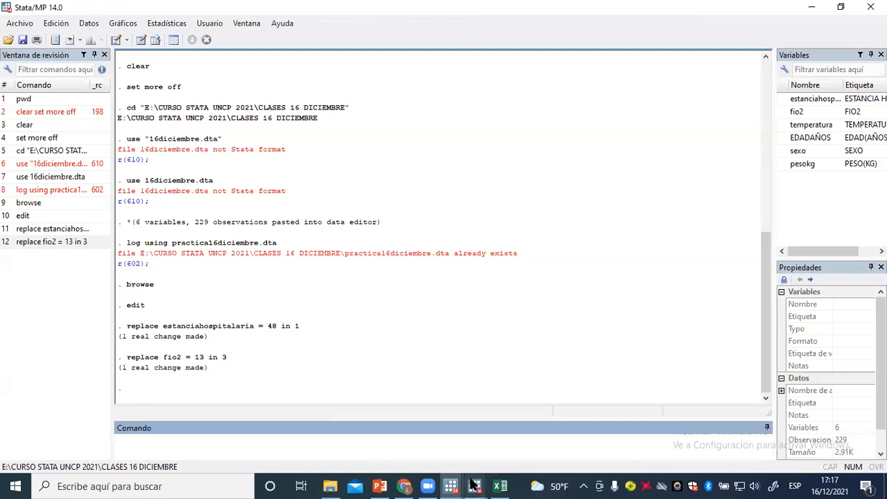
{"action": "left_click", "coordinate": [486, 445]}
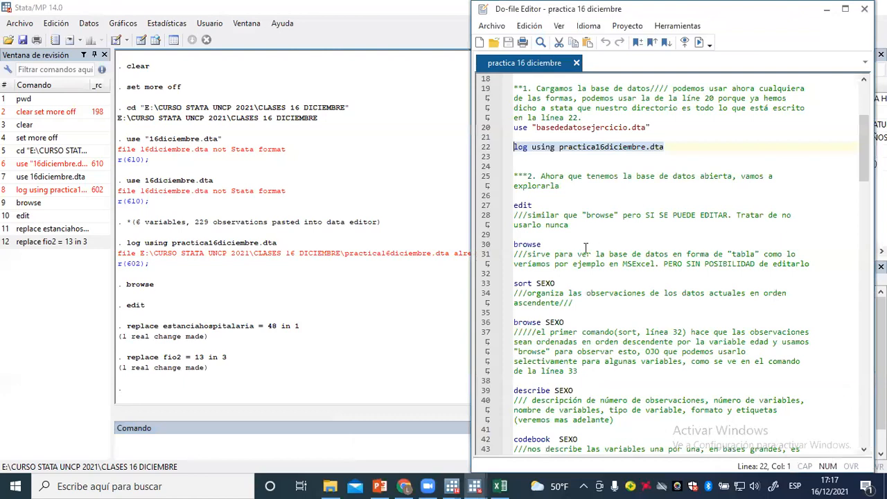
{"action": "scroll", "coordinate": [586, 248], "scroll_direction": "down", "scroll_amount": 3}
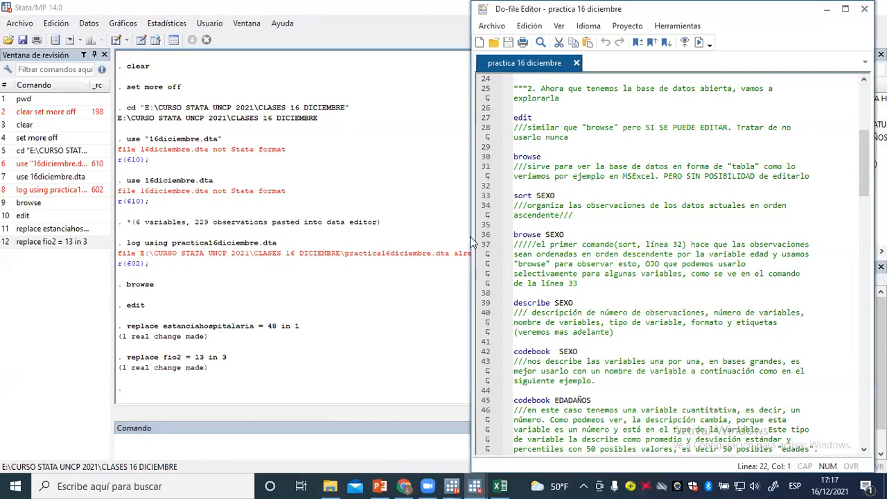
{"action": "left_click_drag", "start_coordinate": [514, 196], "coordinate": [557, 195]}
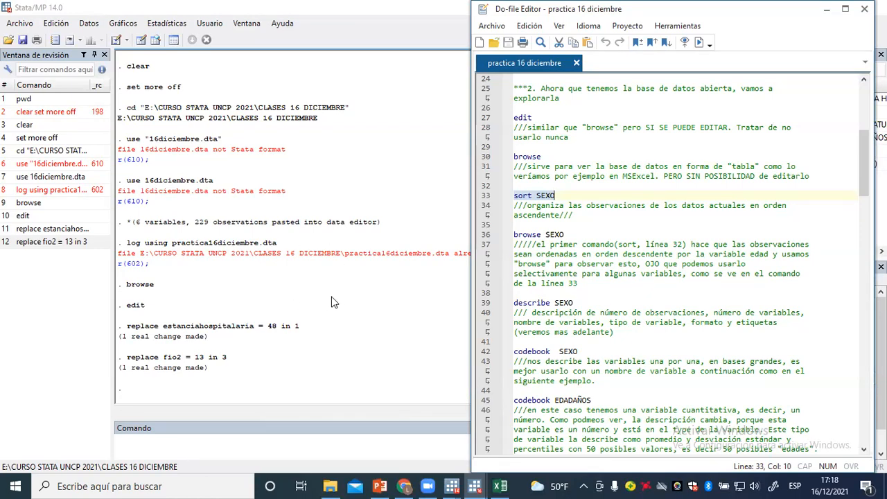
{"action": "left_click", "coordinate": [131, 448]}
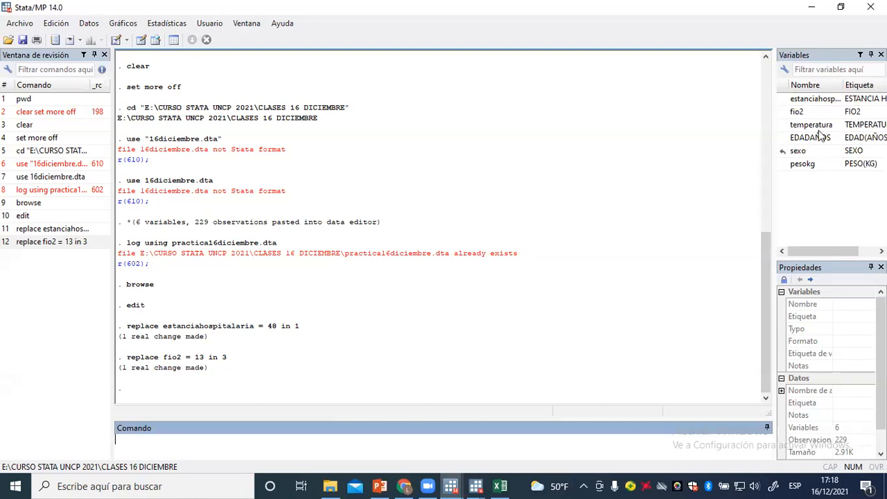
{"action": "type", "text": "sort SEXO"}
{"action": "key", "text": "Return"}
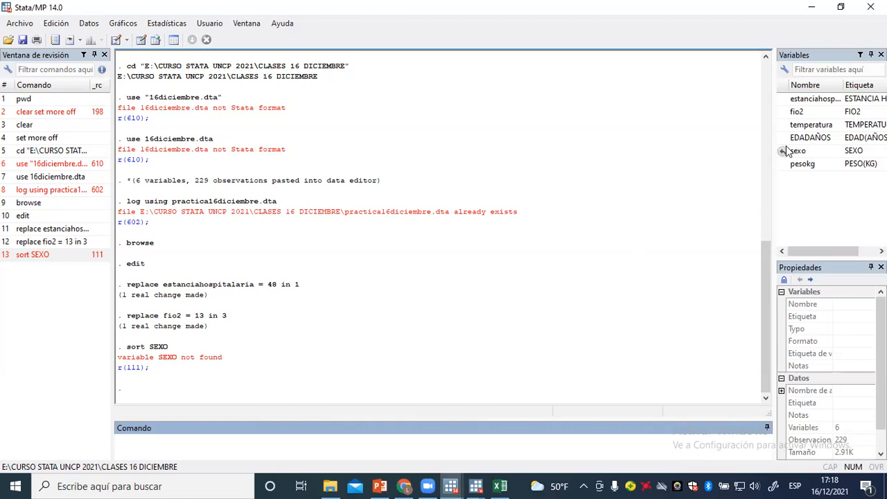
Step: Recall the failed sort command, correct the variable name to lowercase, and run "sort sexo"
{"action": "left_click", "coordinate": [52, 254]}
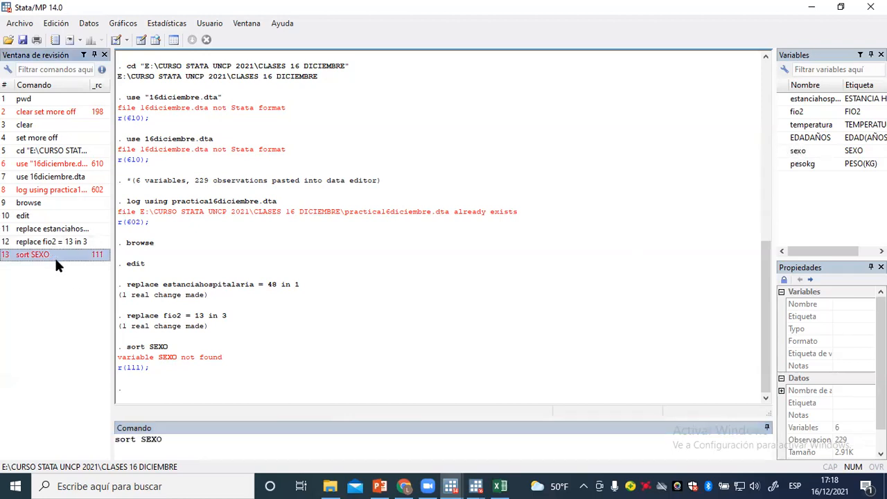
{"action": "left_click", "coordinate": [141, 439]}
{"action": "double_click", "coordinate": [151, 439]}
{"action": "type", "text": "sexo"}
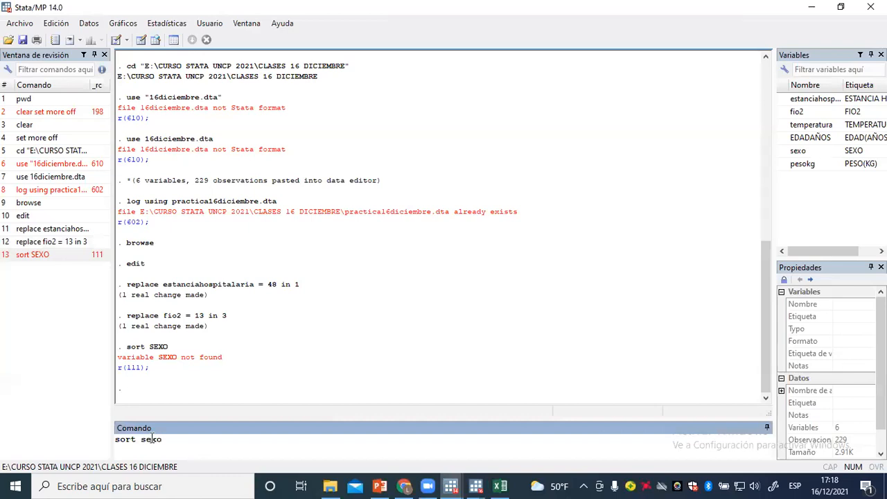
{"action": "key", "text": "Return"}
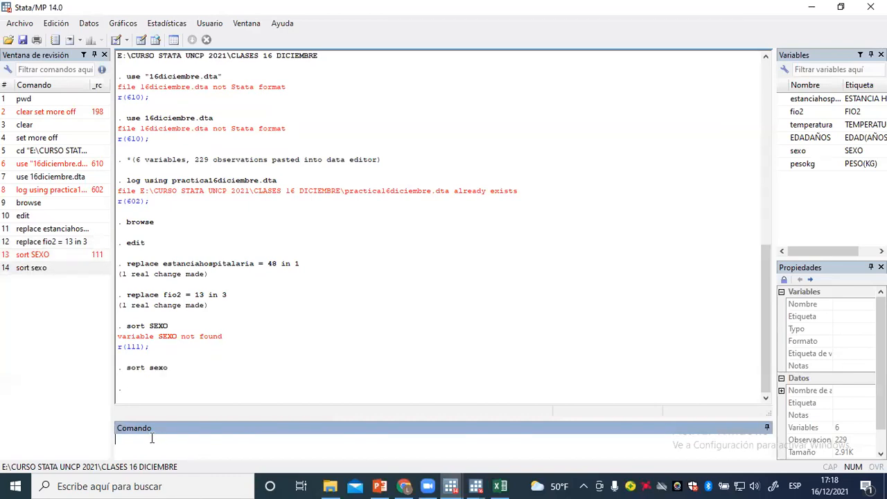
Step: Run "browse", accept switching from edit to browse mode, examine the sexo column through the sorted observations, and minimize the data window
{"action": "type", "text": "brose"}
{"action": "key", "text": "Return"}
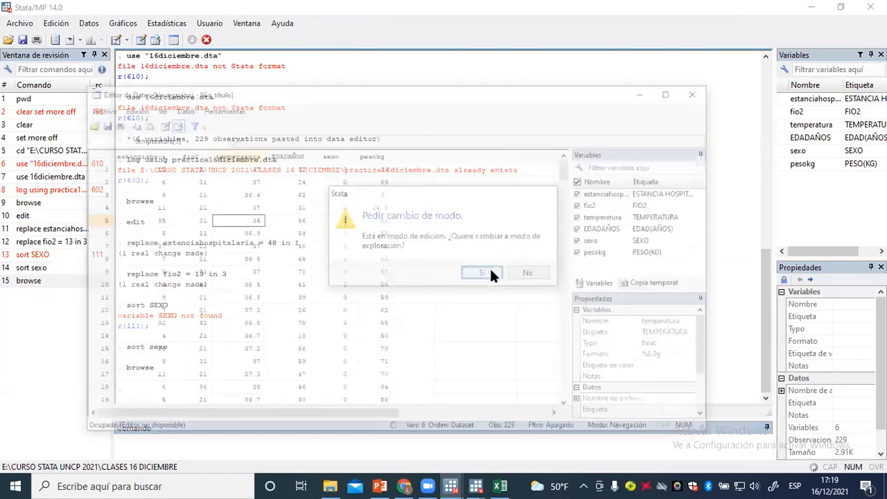
{"action": "left_click", "coordinate": [488, 273]}
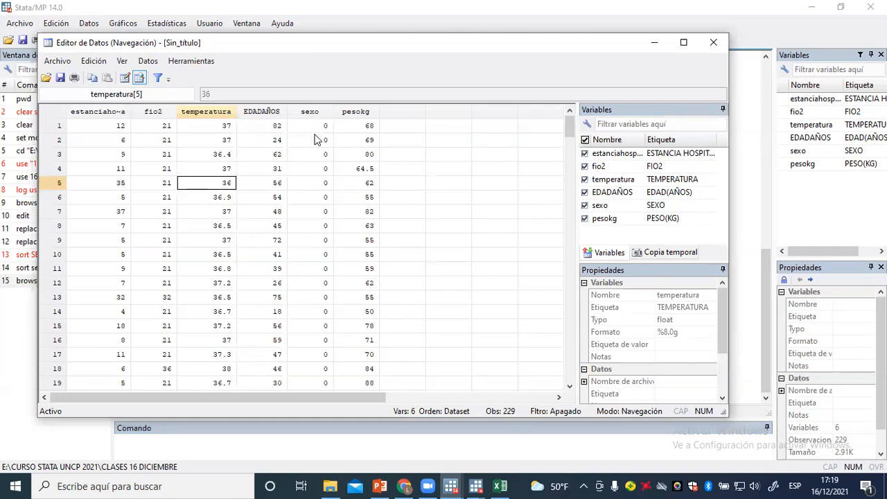
{"action": "scroll", "coordinate": [316, 152], "scroll_direction": "down", "scroll_amount": 12}
{"action": "scroll", "coordinate": [301, 189], "scroll_direction": "down", "scroll_amount": 20}
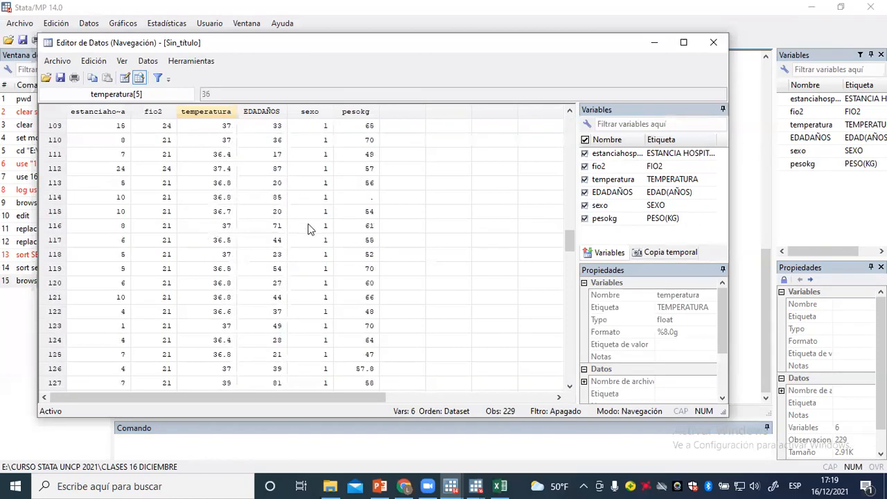
{"action": "scroll", "coordinate": [313, 226], "scroll_direction": "down", "scroll_amount": 18}
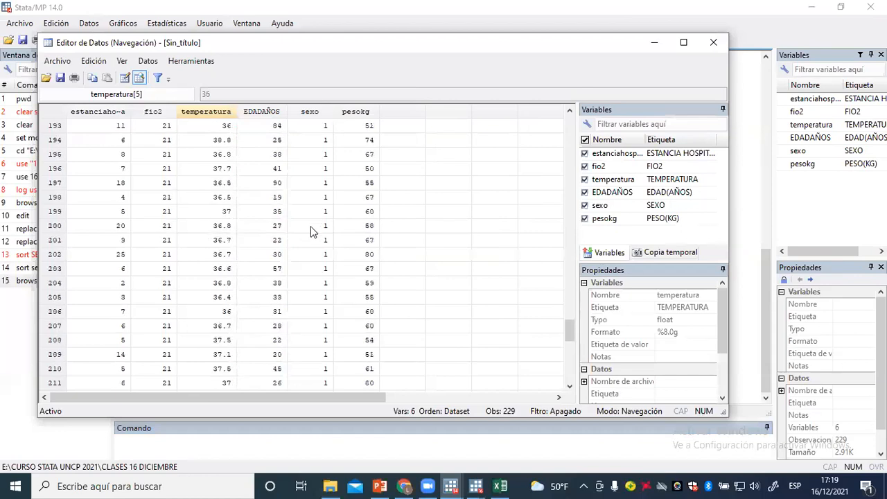
{"action": "scroll", "coordinate": [310, 239], "scroll_direction": "up", "scroll_amount": 20}
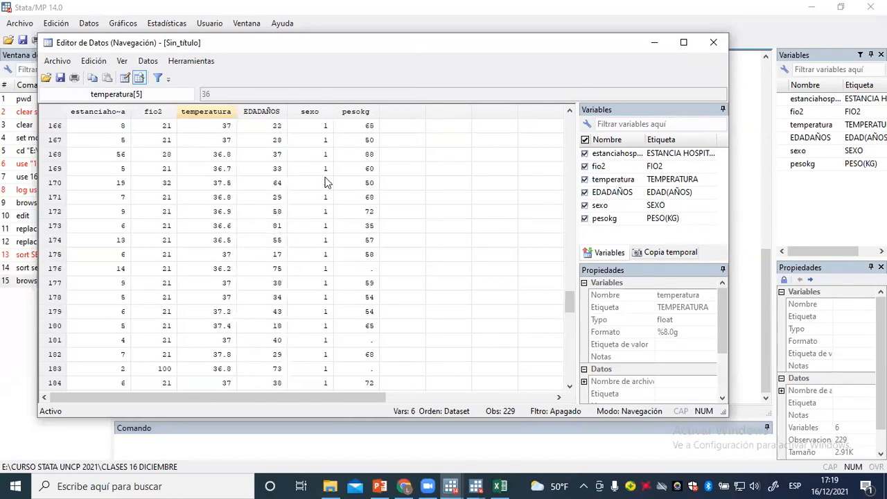
{"action": "scroll", "coordinate": [326, 183], "scroll_direction": "up", "scroll_amount": 16}
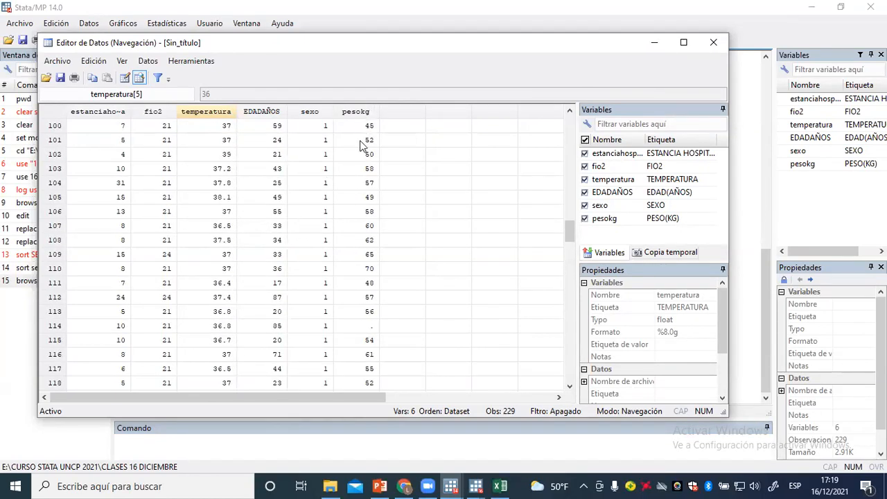
{"action": "scroll", "coordinate": [353, 178], "scroll_direction": "up", "scroll_amount": 19}
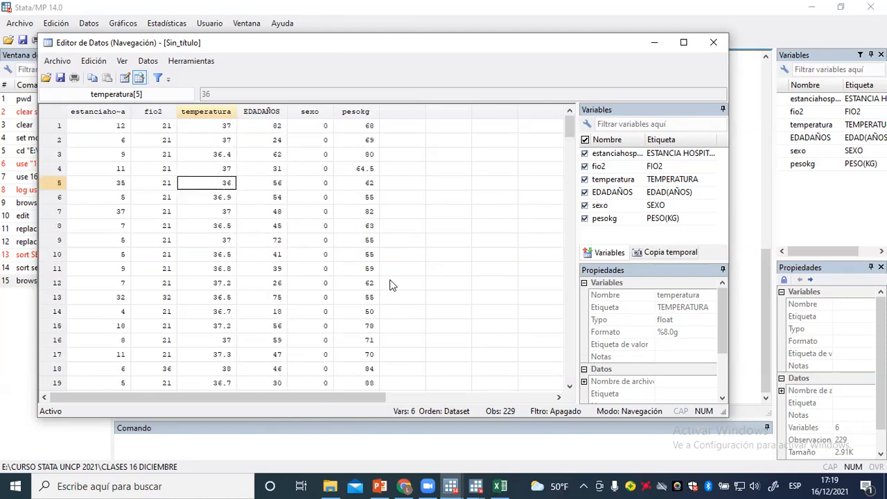
{"action": "left_click", "coordinate": [655, 46]}
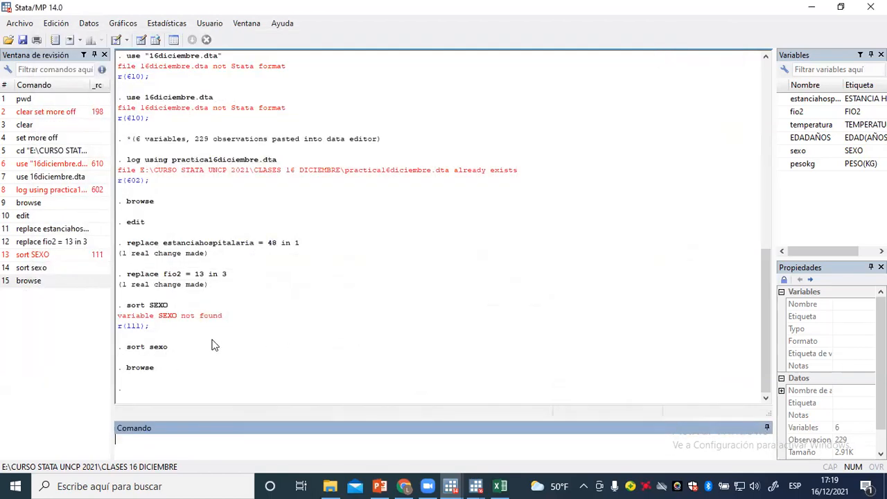
Step: Bring the do-file back into view beside Stata, run "browse sexo" to inspect only that variable, and close the data window
{"action": "left_click", "coordinate": [841, 7]}
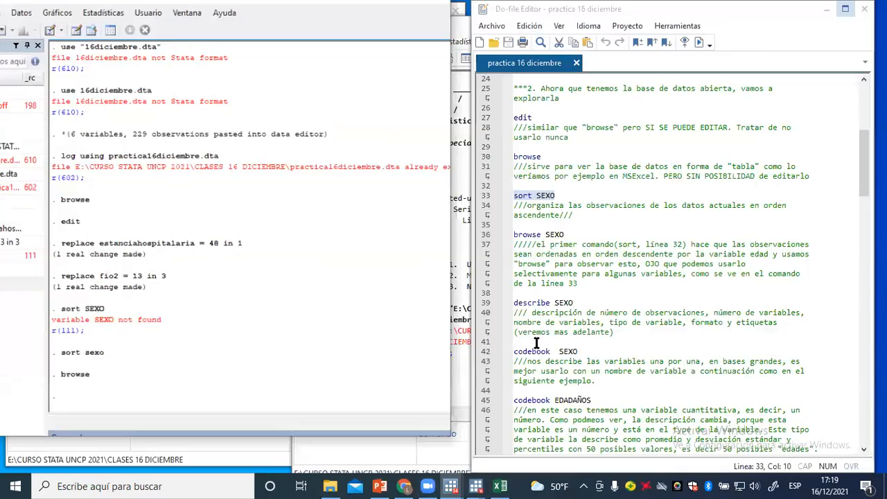
{"action": "scroll", "coordinate": [578, 244], "scroll_direction": "down", "scroll_amount": 1}
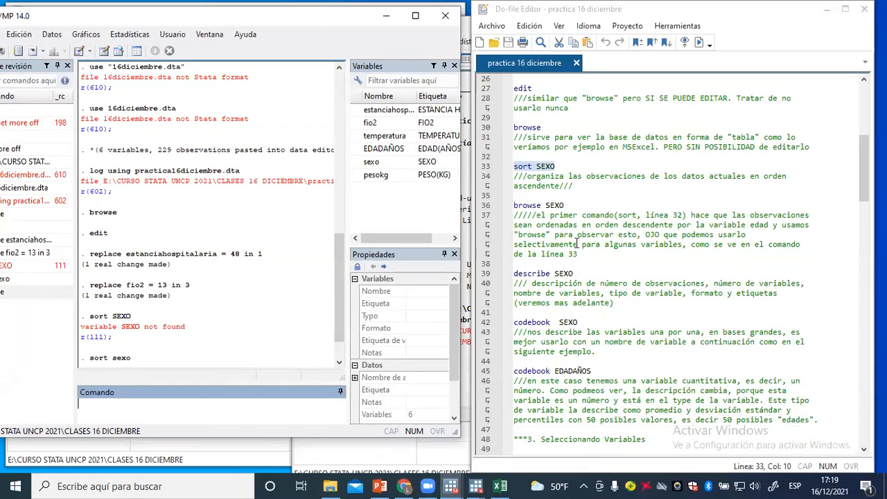
{"action": "scroll", "coordinate": [577, 244], "scroll_direction": "down", "scroll_amount": 1}
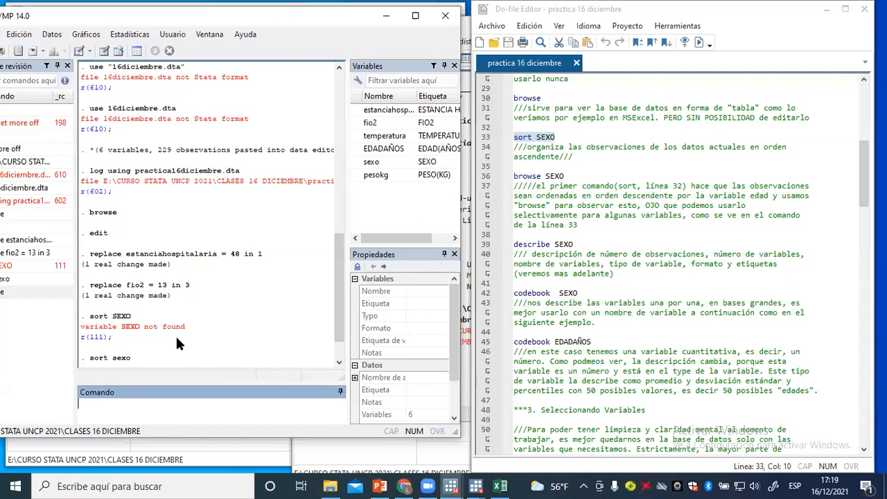
{"action": "left_click", "coordinate": [125, 411]}
{"action": "type", "text": "sexo"}
{"action": "key", "text": "Return"}
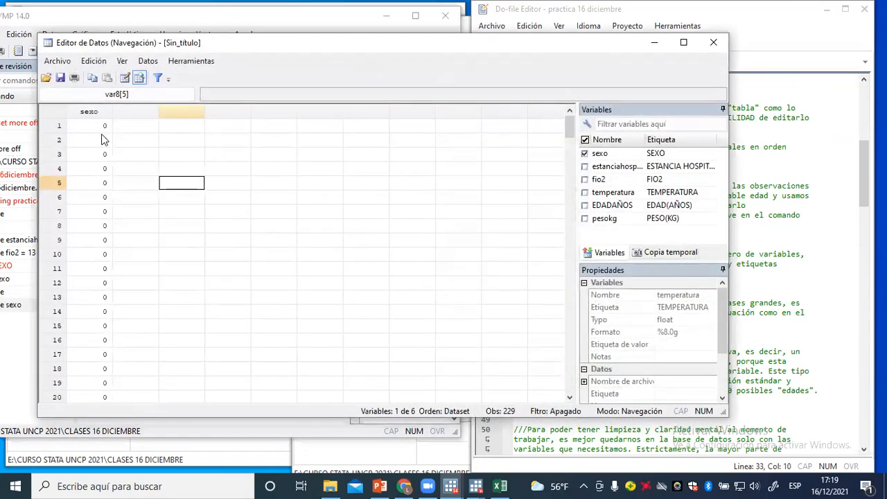
{"action": "scroll", "coordinate": [102, 152], "scroll_direction": "down", "scroll_amount": 18}
{"action": "scroll", "coordinate": [111, 243], "scroll_direction": "up", "scroll_amount": 18}
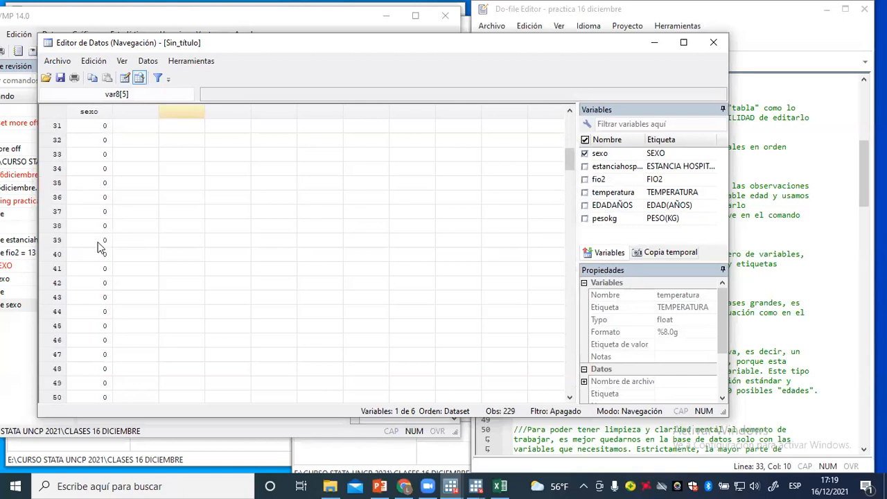
{"action": "left_click", "coordinate": [716, 46]}
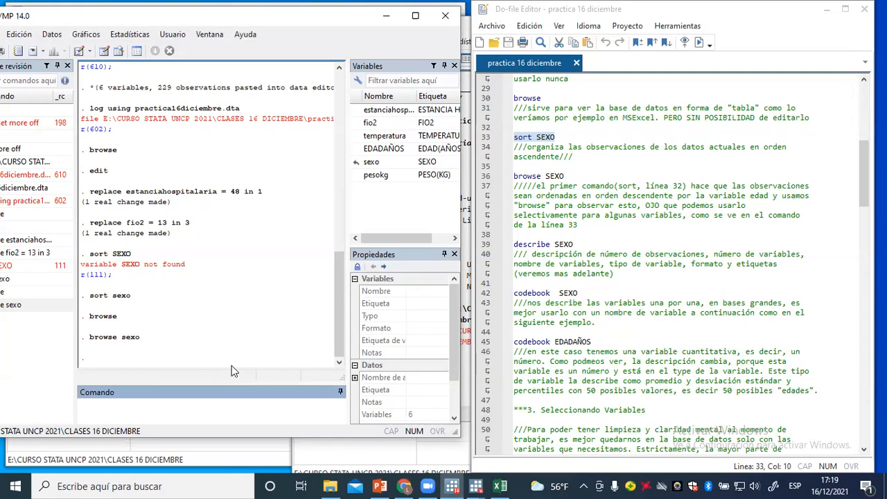
Step: Extend the previous browse command with two more variables and run "browse sexo fio2 temperatura"
{"action": "left_click", "coordinate": [13, 305]}
{"action": "left_click", "coordinate": [174, 408]}
{"action": "type", "text": "fio2"}
{"action": "type", "text": "mperatura"}
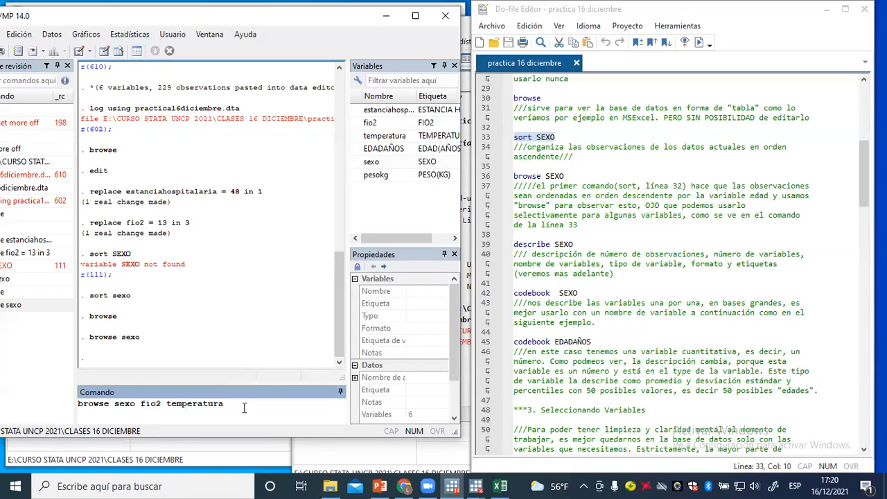
{"action": "key", "text": "Return"}
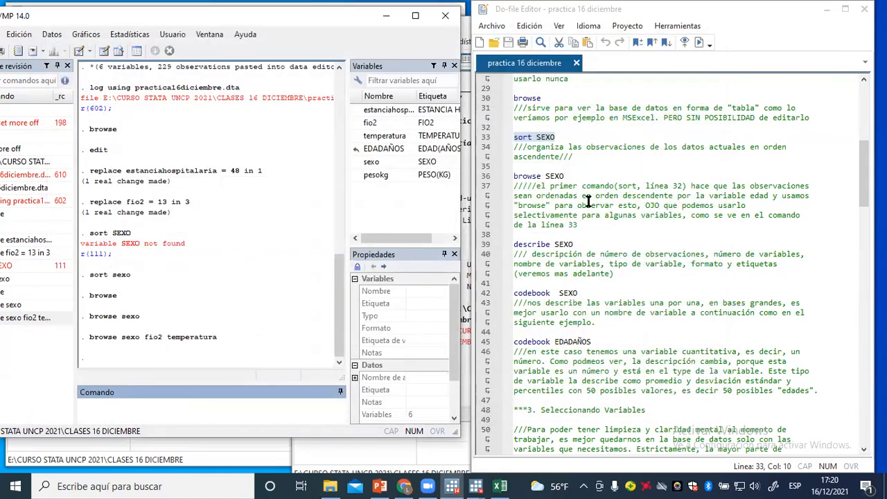
Step: Copy "describe SEXO" from line 39 of the do-file and try to run it on the dataset
{"action": "scroll", "coordinate": [588, 196], "scroll_direction": "down", "scroll_amount": 1}
{"action": "scroll", "coordinate": [582, 185], "scroll_direction": "down", "scroll_amount": 1}
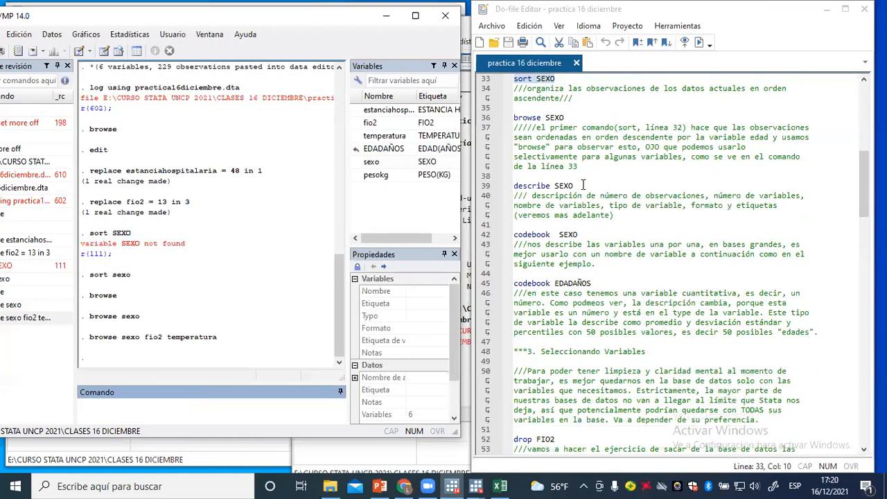
{"action": "scroll", "coordinate": [584, 181], "scroll_direction": "down", "scroll_amount": 1}
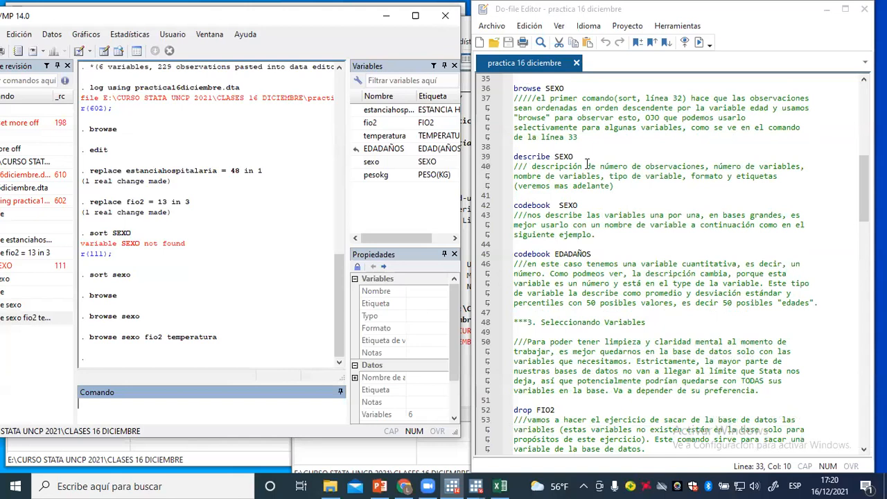
{"action": "scroll", "coordinate": [586, 163], "scroll_direction": "down", "scroll_amount": 1}
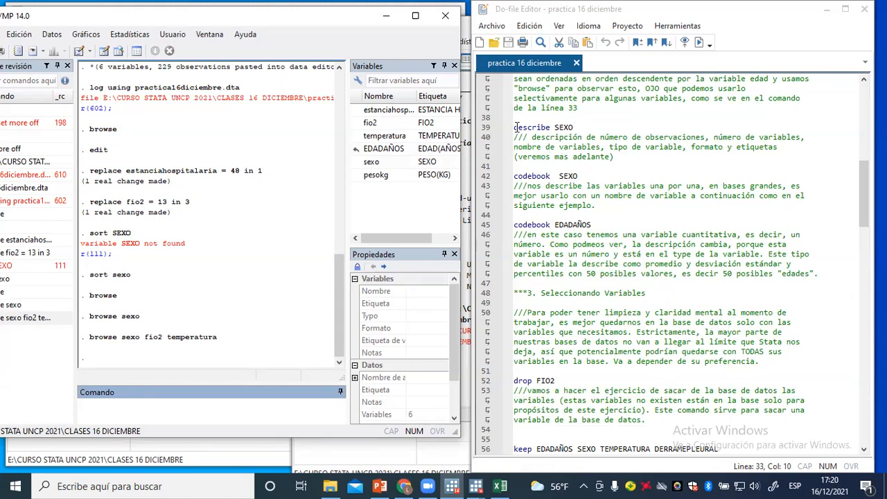
{"action": "left_click_drag", "start_coordinate": [514, 127], "coordinate": [573, 128]}
{"action": "key", "text": "ctrl+c"}
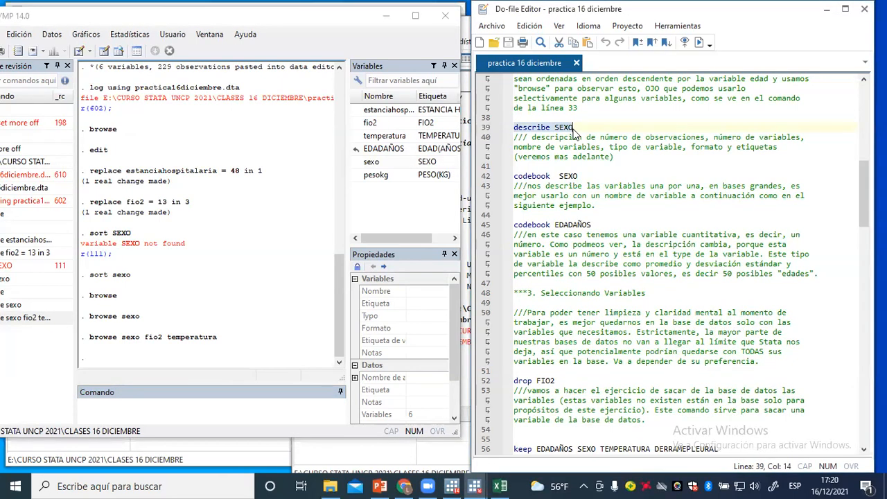
{"action": "left_click", "coordinate": [195, 413]}
{"action": "key", "text": "ctrl+v"}
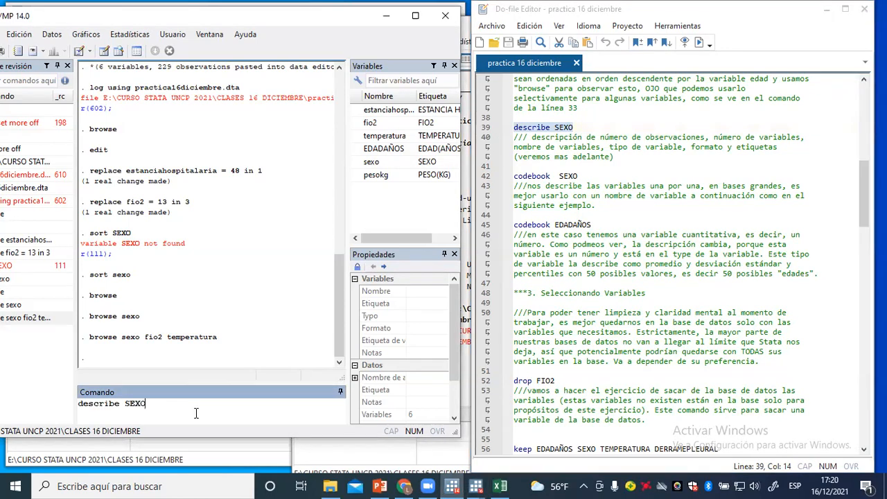
{"action": "key", "text": "Return"}
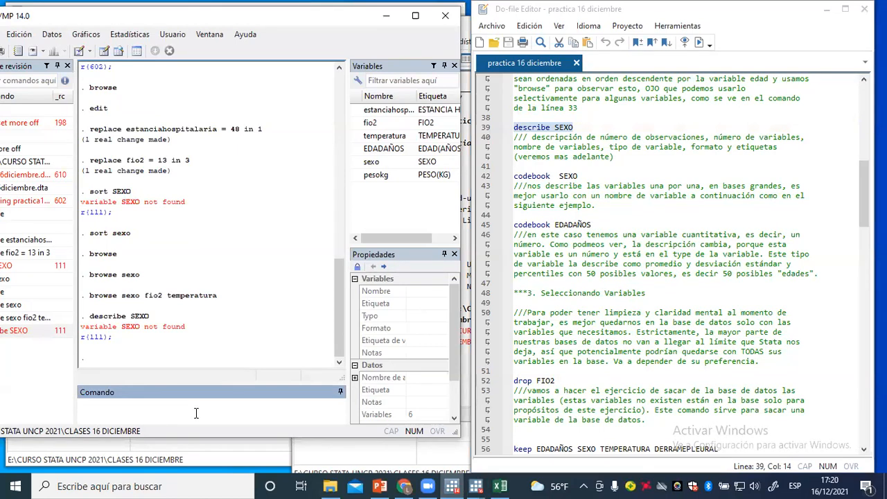
Step: Recall the failed describe command, change the variable name to lowercase, and run "describe sexo"
{"action": "left_click", "coordinate": [22, 331]}
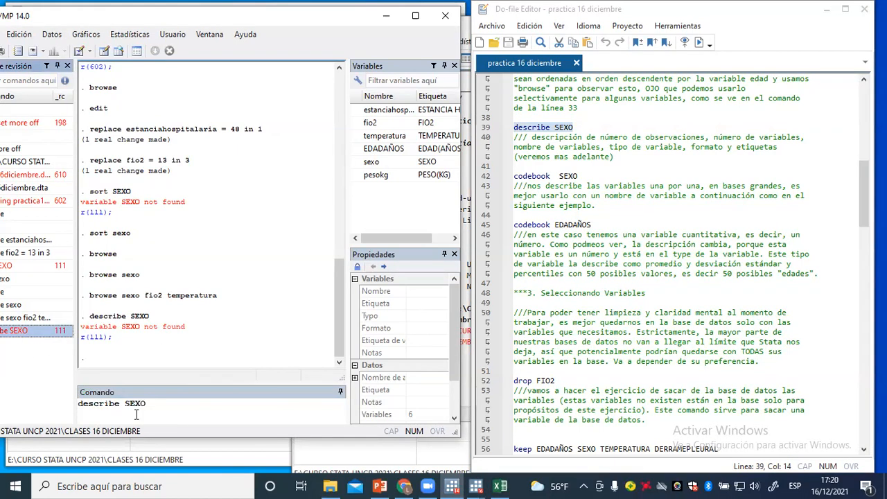
{"action": "double_click", "coordinate": [125, 404]}
{"action": "type", "text": "sexo"}
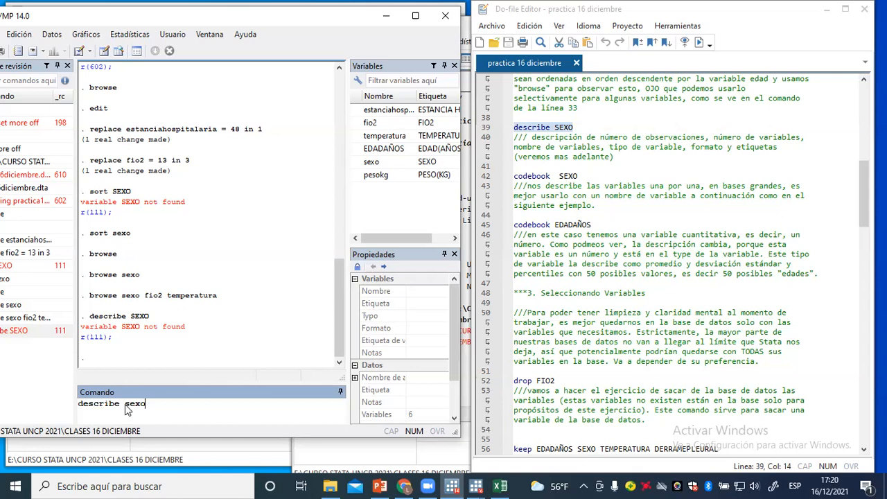
{"action": "key", "text": "Return"}
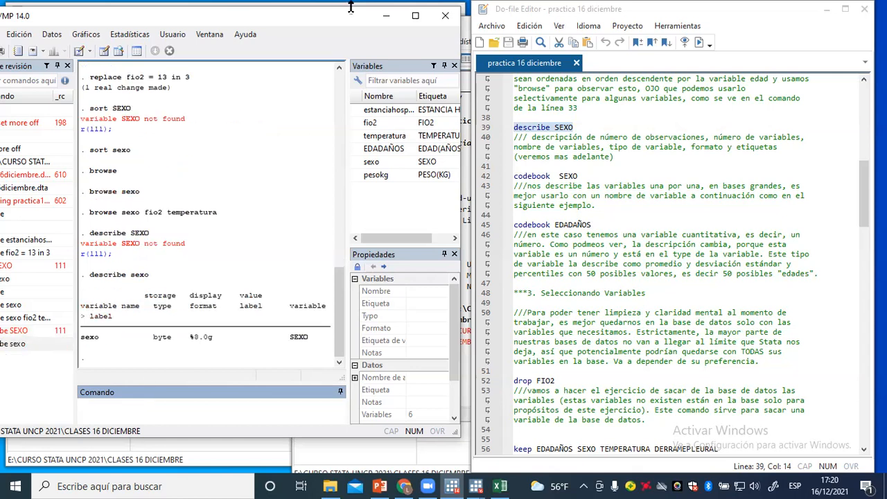
Step: Maximize the main Stata window and rerun "describe sexo" from the command history so its output fits the full width
{"action": "left_click", "coordinate": [415, 16]}
{"action": "left_click", "coordinate": [68, 335]}
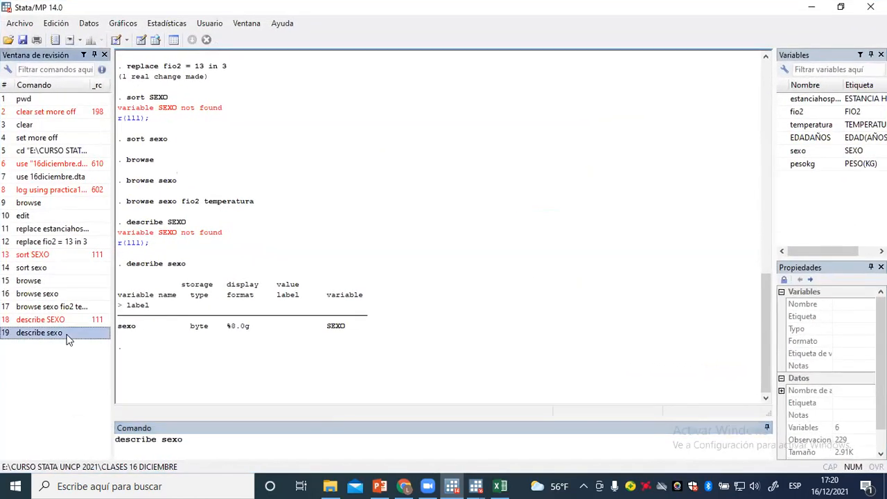
{"action": "double_click", "coordinate": [67, 334]}
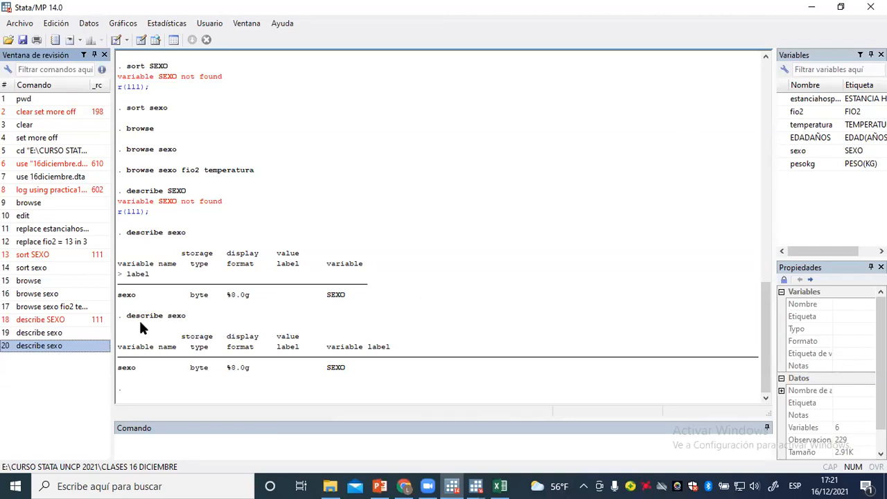
{"action": "left_click", "coordinate": [129, 445]}
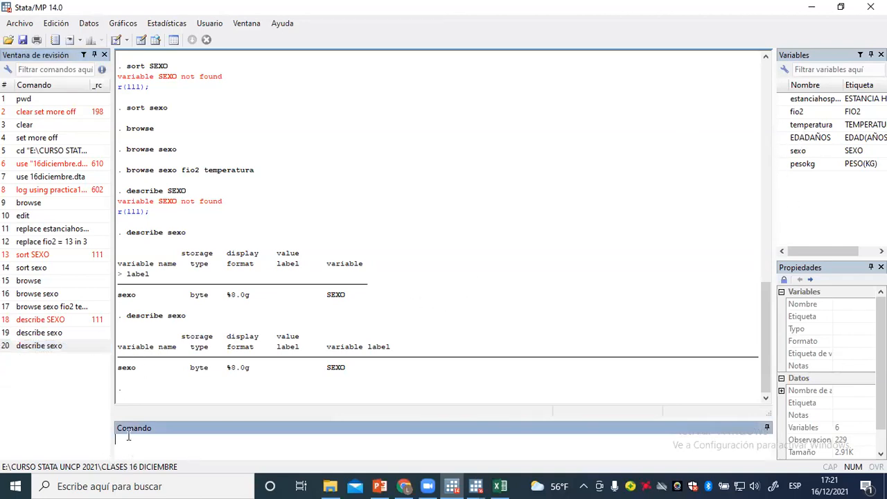
Step: Restore the window to see the do-file, copy the codebook command from line 42, and run it as "codebook sexo"
{"action": "left_click", "coordinate": [841, 6]}
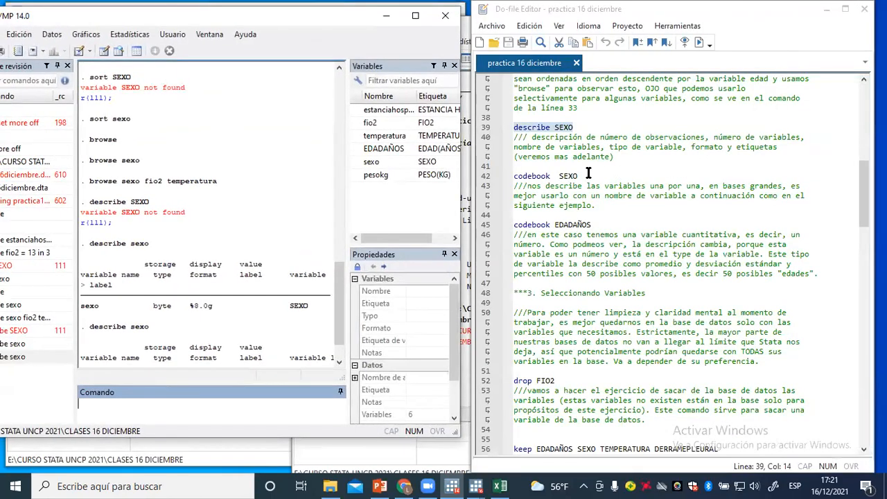
{"action": "left_click", "coordinate": [557, 176]}
{"action": "left_click_drag", "start_coordinate": [558, 175], "coordinate": [515, 180]}
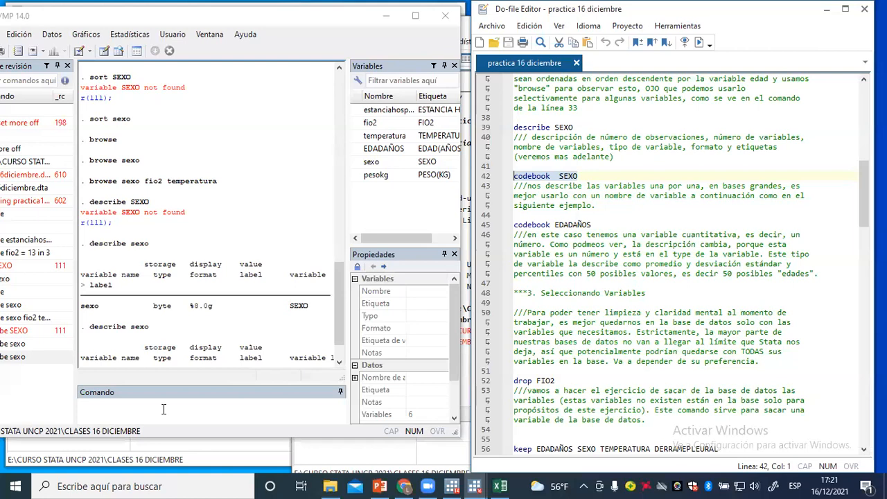
{"action": "left_click", "coordinate": [164, 409]}
{"action": "type", "text": "codebook  SEXO"}
{"action": "left_click_drag", "start_coordinate": [147, 408], "coordinate": [123, 407]}
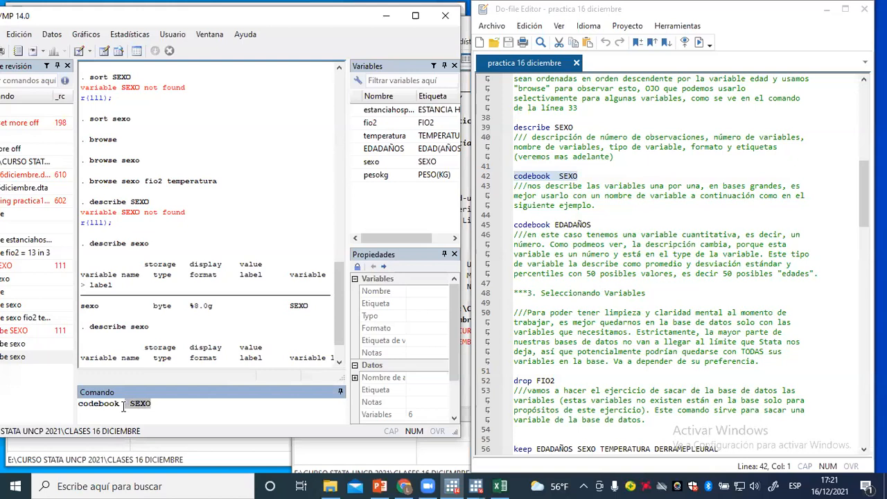
{"action": "key", "text": "BackSpace"}
{"action": "type", "text": "sexo"}
{"action": "key", "text": "Return"}
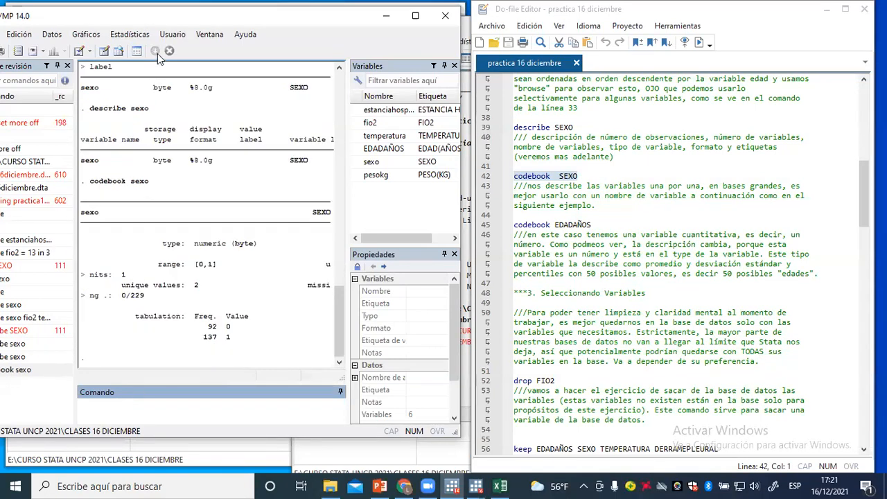
Step: Maximize the main Stata window and rerun "codebook sexo" from the command history so its output fits the full width
{"action": "left_click", "coordinate": [416, 15]}
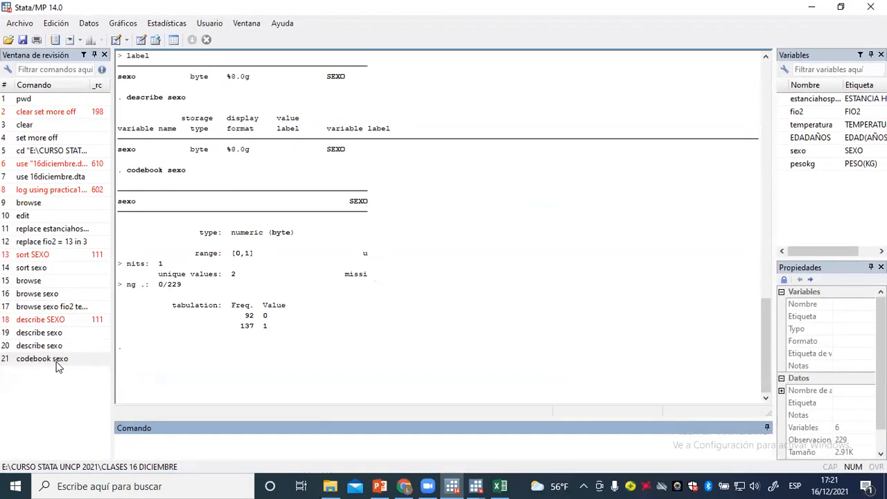
{"action": "left_click", "coordinate": [58, 361]}
{"action": "double_click", "coordinate": [58, 363]}
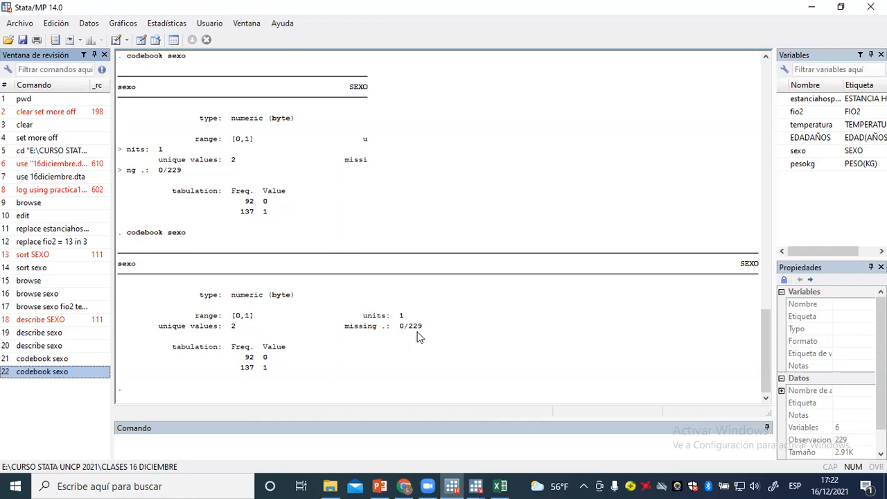
Step: Run "browse" to look through the dataset's observations in the data viewer, and minimize the viewer
{"action": "left_click", "coordinate": [137, 444]}
{"action": "type", "text": "browse"}
{"action": "key", "text": "Return"}
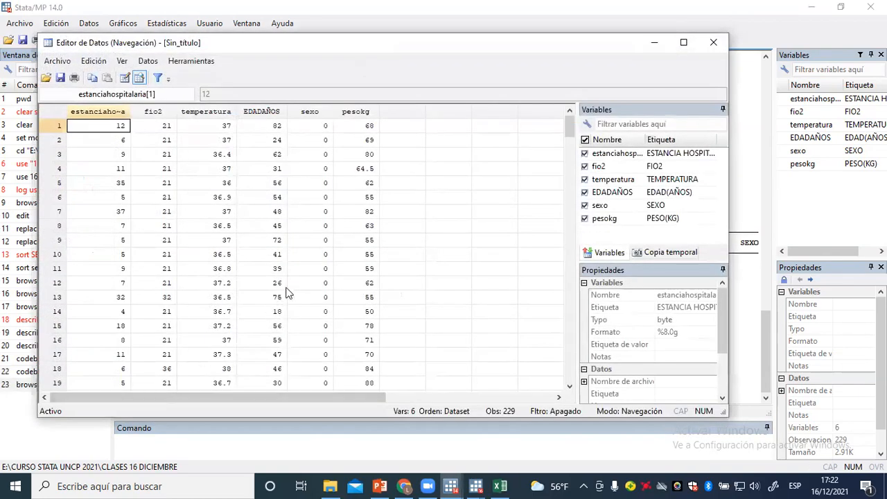
{"action": "scroll", "coordinate": [320, 152], "scroll_direction": "down", "scroll_amount": 1}
{"action": "scroll", "coordinate": [320, 153], "scroll_direction": "down", "scroll_amount": 19}
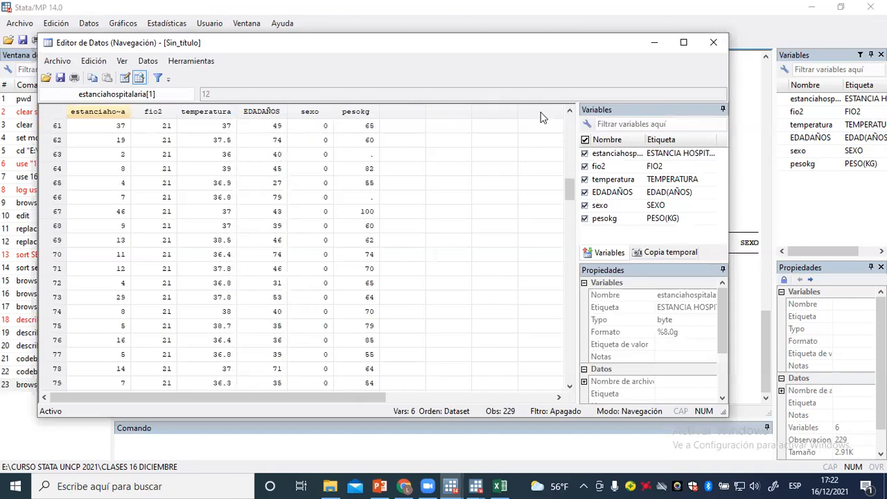
{"action": "left_click", "coordinate": [654, 43]}
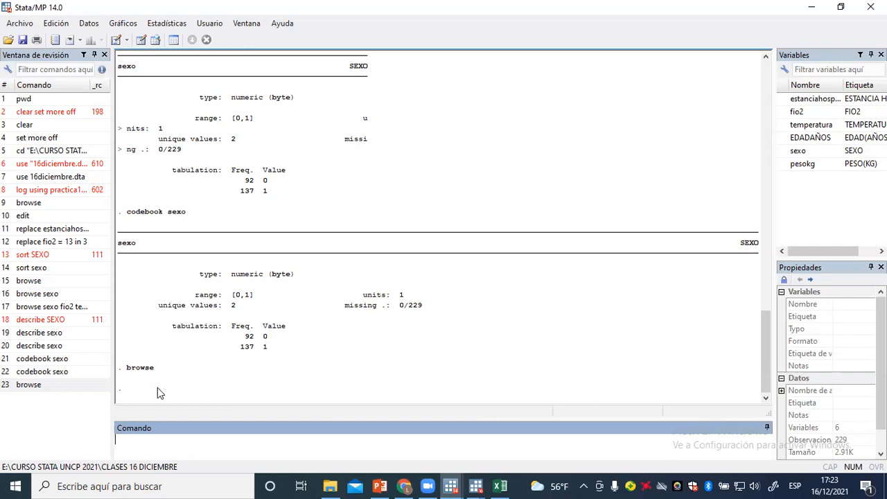
Step: Restore the main window beside the do-file and remove the fio2 variable from the dataset with "drop fio2"
{"action": "left_click", "coordinate": [841, 7]}
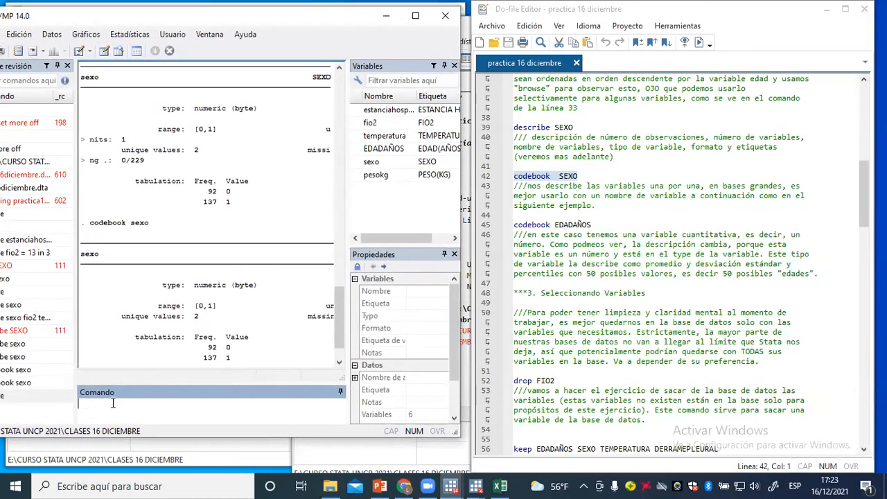
{"action": "scroll", "coordinate": [632, 317], "scroll_direction": "down", "scroll_amount": 2}
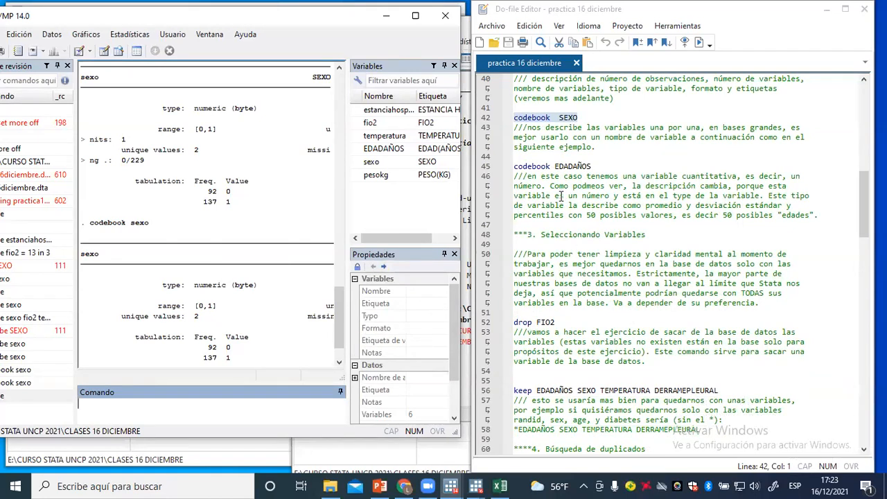
{"action": "scroll", "coordinate": [561, 197], "scroll_direction": "down", "scroll_amount": 1}
{"action": "scroll", "coordinate": [560, 201], "scroll_direction": "down", "scroll_amount": 1}
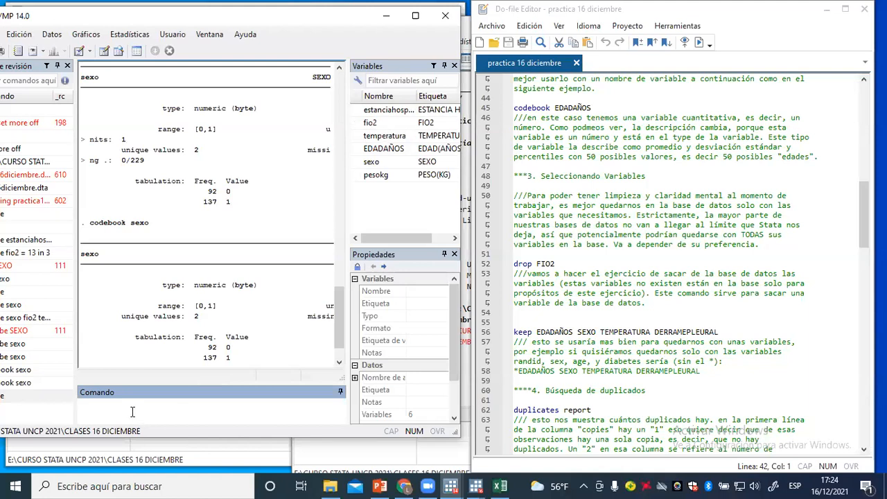
{"action": "type", "text": "drop fio2"}
{"action": "key", "text": "Return"}
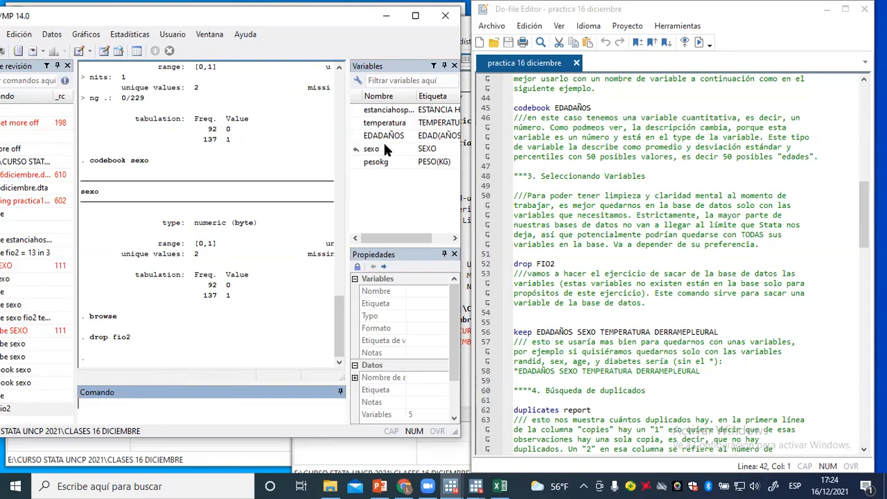
{"action": "scroll", "coordinate": [662, 167], "scroll_direction": "up", "scroll_amount": 10}
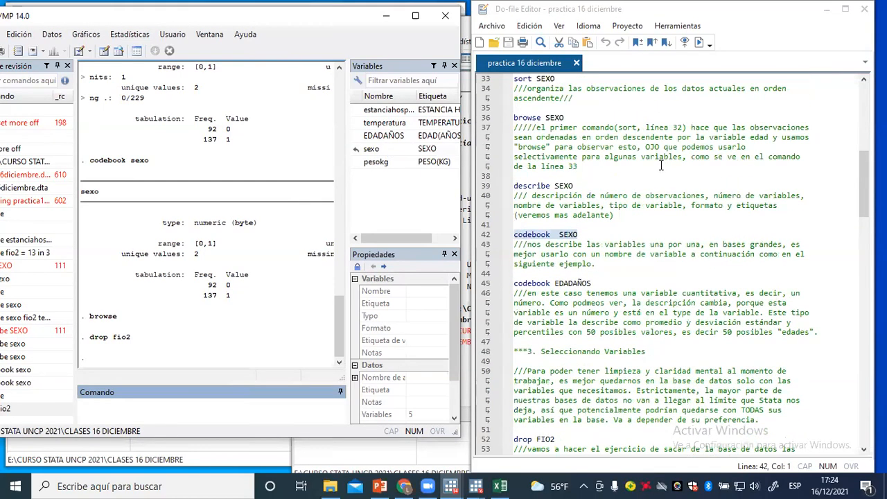
{"action": "scroll", "coordinate": [661, 166], "scroll_direction": "up", "scroll_amount": 5}
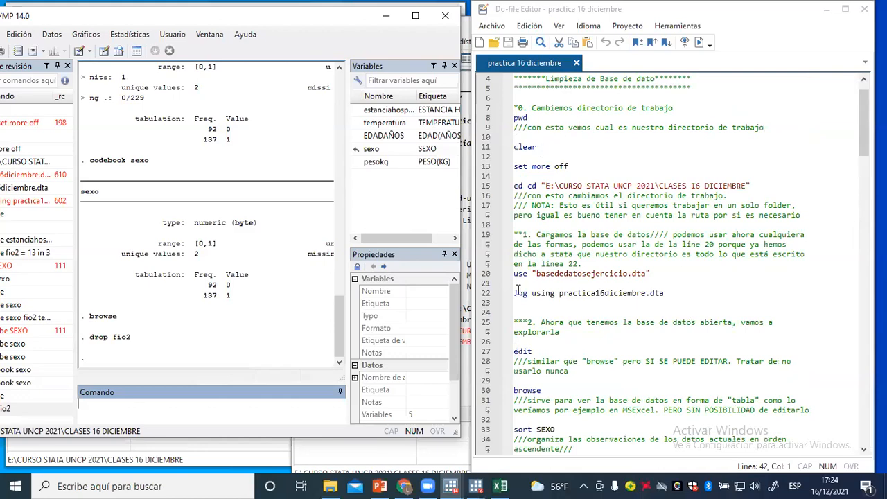
{"action": "scroll", "coordinate": [763, 229], "scroll_direction": "down", "scroll_amount": 10}
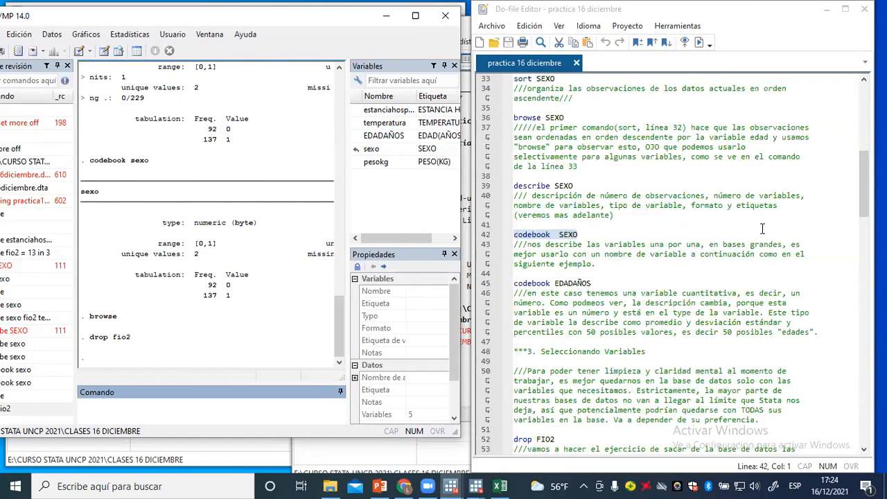
{"action": "scroll", "coordinate": [763, 229], "scroll_direction": "down", "scroll_amount": 2}
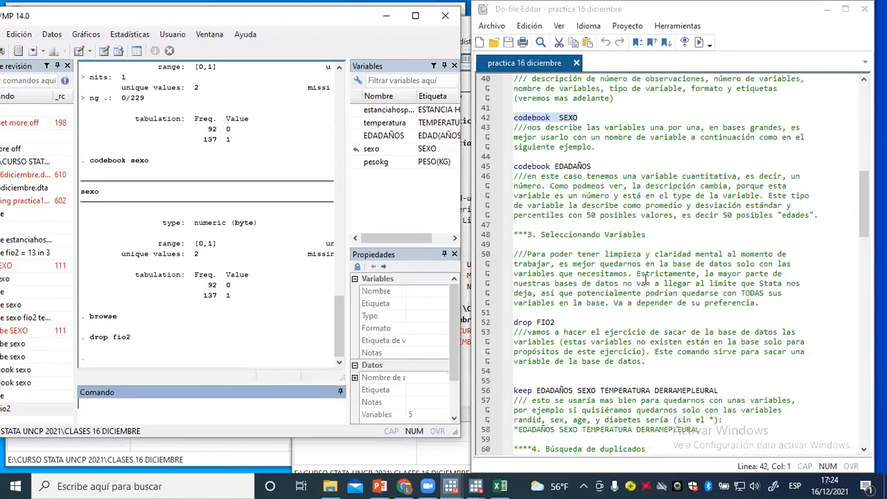
{"action": "scroll", "coordinate": [616, 303], "scroll_direction": "down", "scroll_amount": 2}
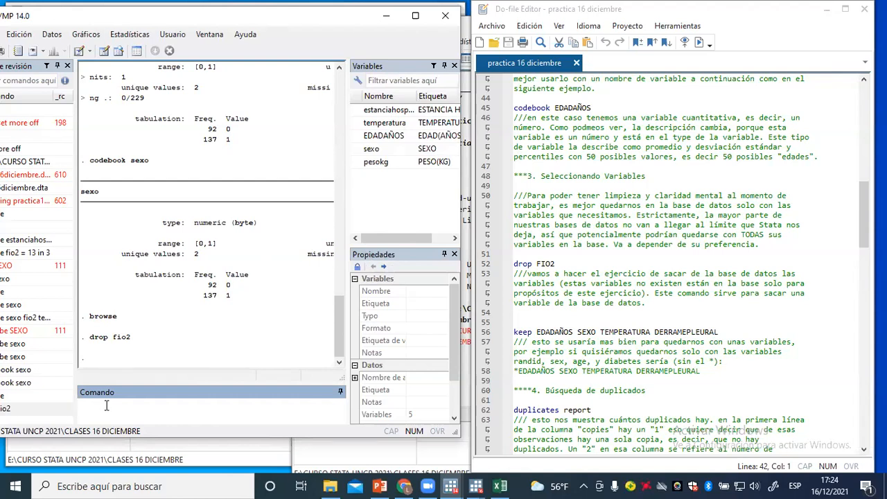
{"action": "type", "text": "drop"}
{"action": "left_click", "coordinate": [356, 111]}
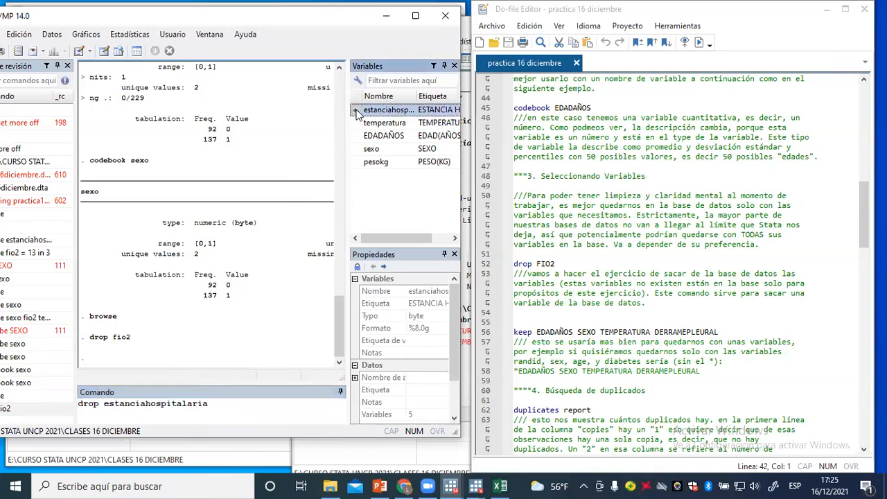
{"action": "left_click", "coordinate": [357, 123]}
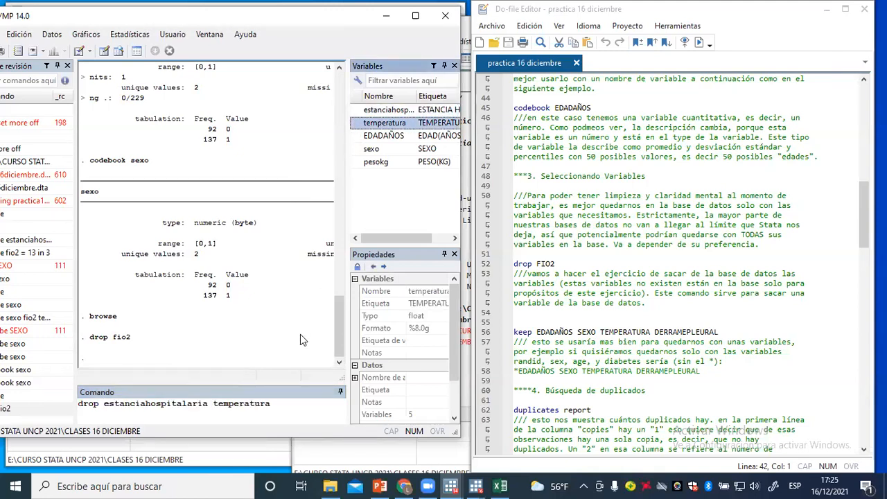
{"action": "left_click_drag", "start_coordinate": [277, 407], "coordinate": [75, 413]}
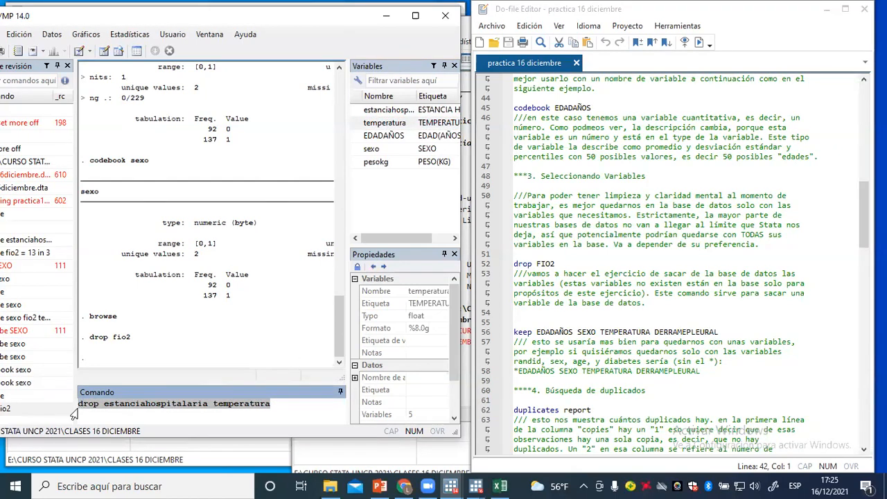
{"action": "key", "text": "BackSpace"}
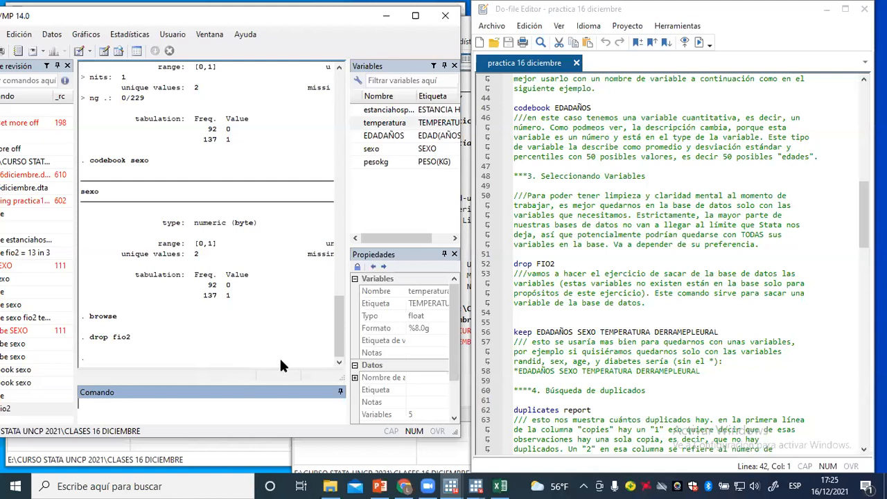
Step: Run the keep command to retain only the variables estanciahospitalaria, temperatura, EDADAÑOS and sexo
{"action": "scroll", "coordinate": [548, 270], "scroll_direction": "down", "scroll_amount": 2}
{"action": "scroll", "coordinate": [548, 270], "scroll_direction": "down", "scroll_amount": 2}
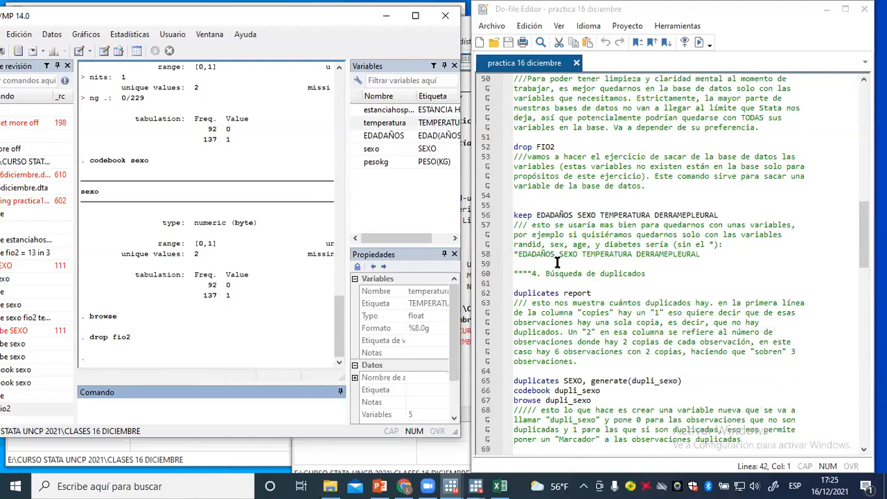
{"action": "scroll", "coordinate": [556, 262], "scroll_direction": "down", "scroll_amount": 2}
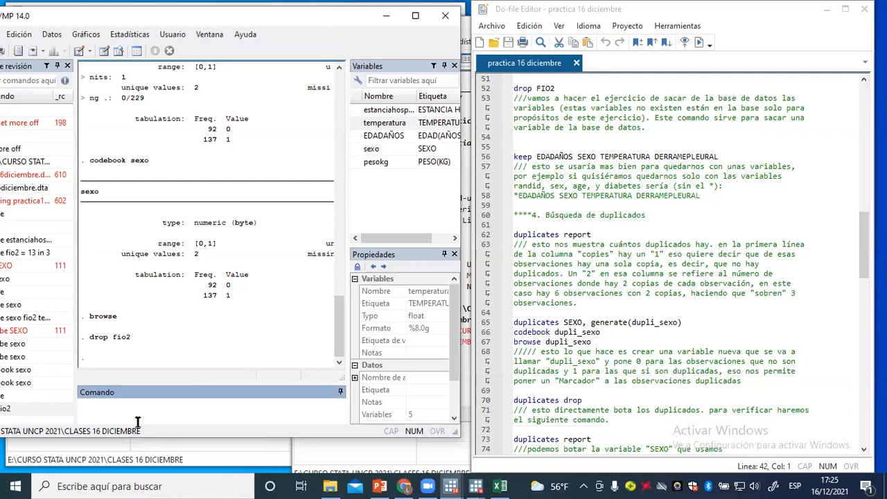
{"action": "type", "text": "keep"}
{"action": "mouse_move", "coordinate": [386, 150]}
{"action": "type", "text": "estancia"}
{"action": "left_click_drag", "start_coordinate": [146, 403], "coordinate": [110, 403]}
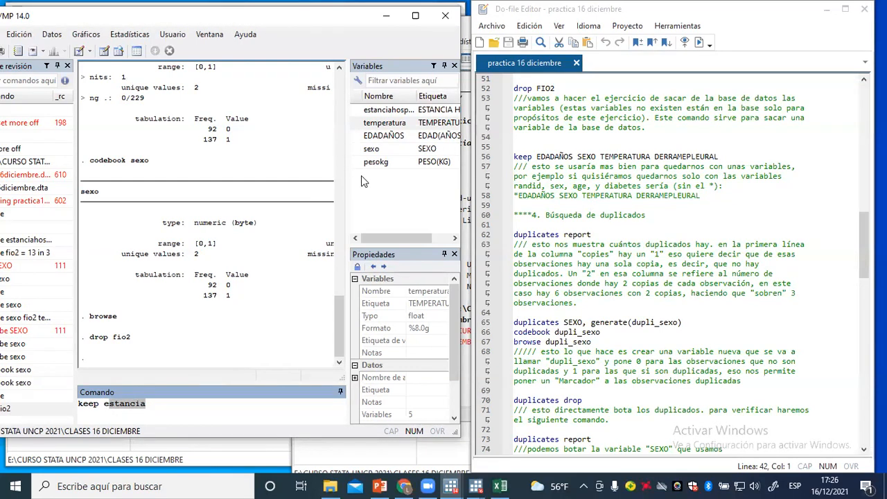
{"action": "key", "text": "BackSpace"}
{"action": "key", "text": "BackSpace"}
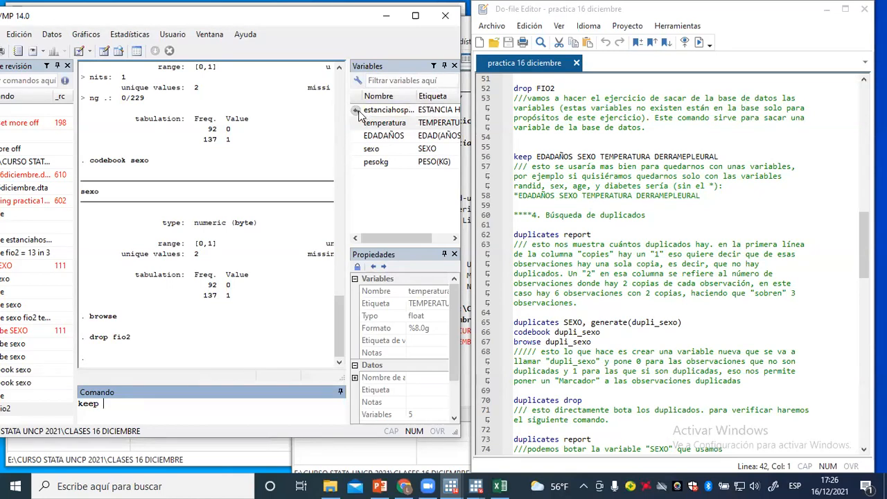
{"action": "left_click", "coordinate": [356, 111]}
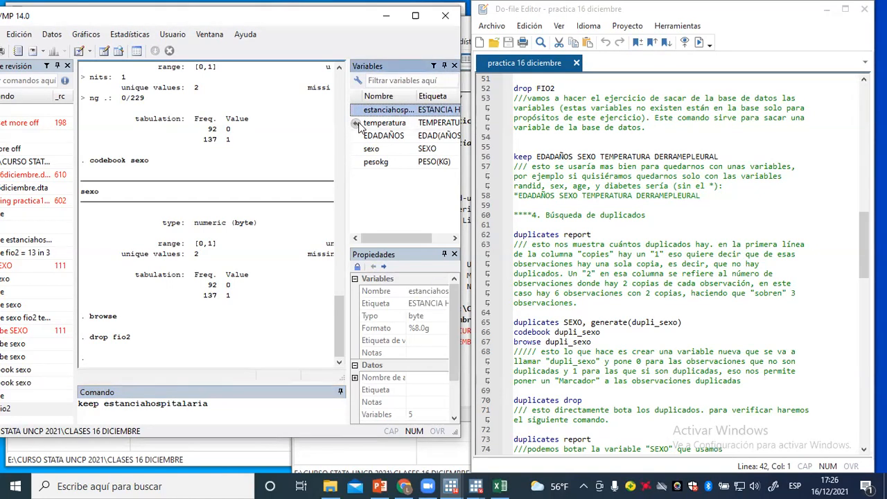
{"action": "left_click", "coordinate": [357, 124]}
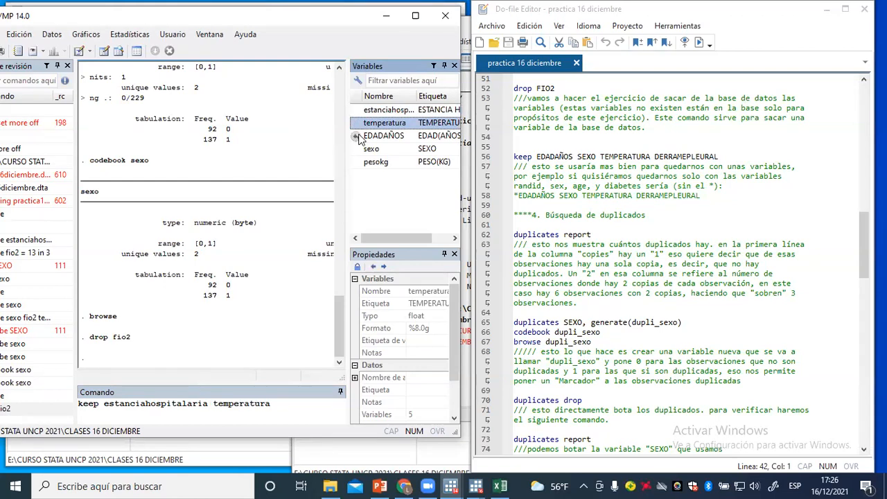
{"action": "left_click", "coordinate": [357, 137]}
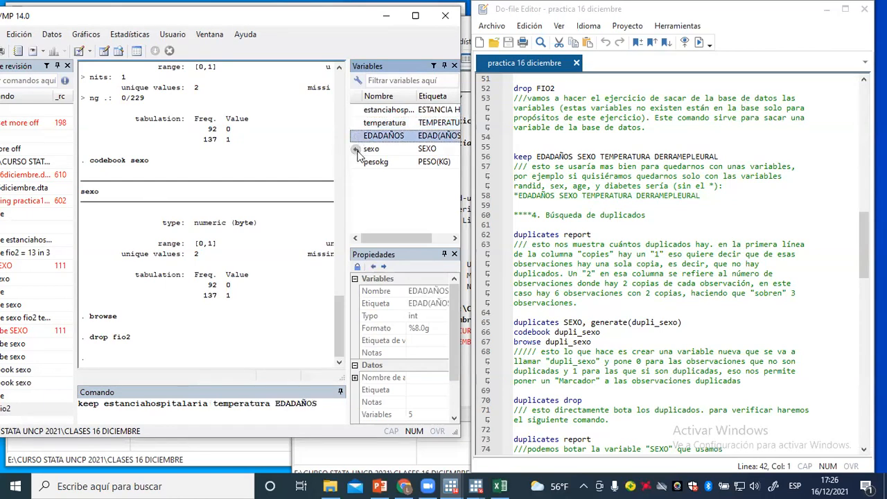
{"action": "left_click", "coordinate": [356, 150]}
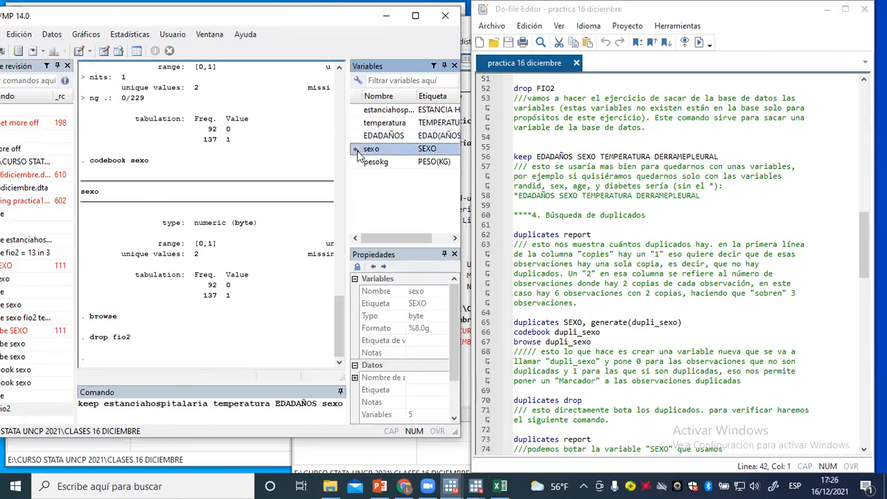
{"action": "key", "text": "Return"}
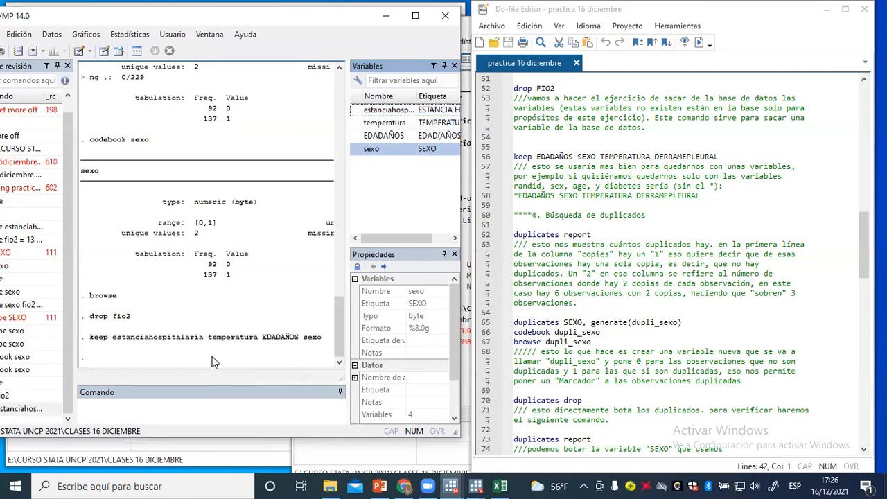
Step: Take the command from line 62 of the do-file and run "duplicates report" on the dataset
{"action": "left_click", "coordinate": [199, 404]}
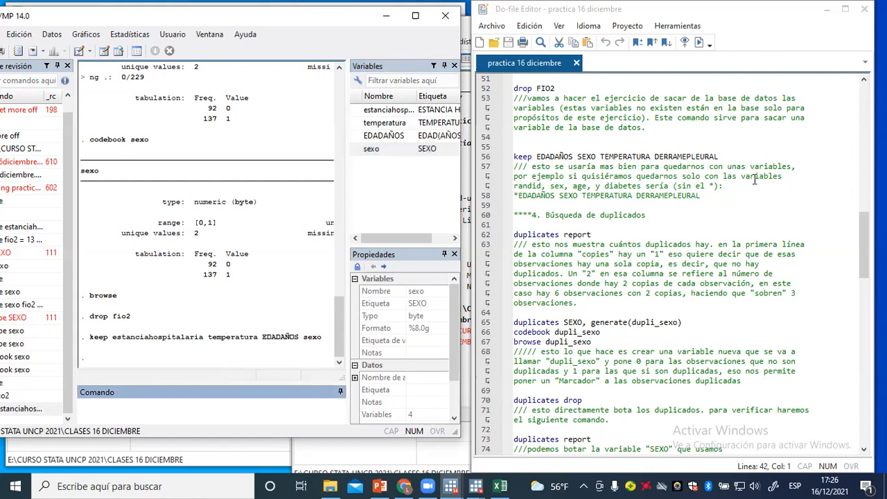
{"action": "scroll", "coordinate": [755, 179], "scroll_direction": "down", "scroll_amount": 1}
{"action": "scroll", "coordinate": [755, 179], "scroll_direction": "down", "scroll_amount": 1}
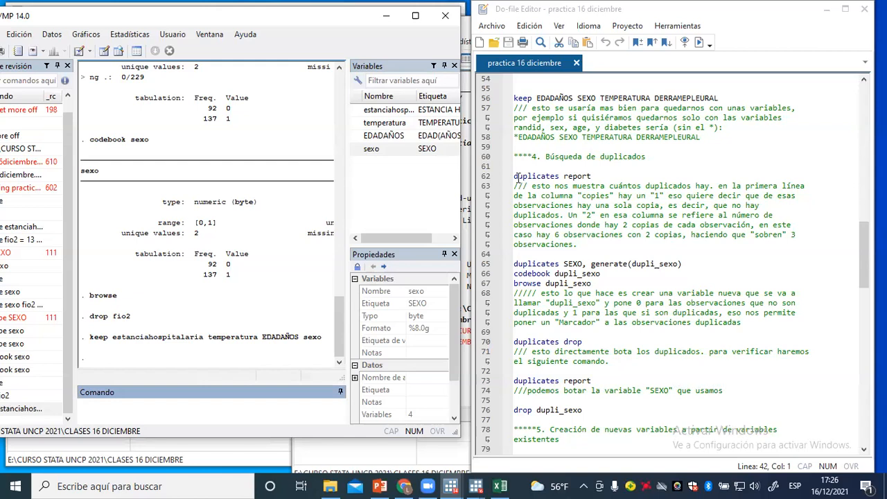
{"action": "left_click_drag", "start_coordinate": [516, 177], "coordinate": [560, 176]}
{"action": "left_click_drag", "start_coordinate": [559, 176], "coordinate": [591, 176]}
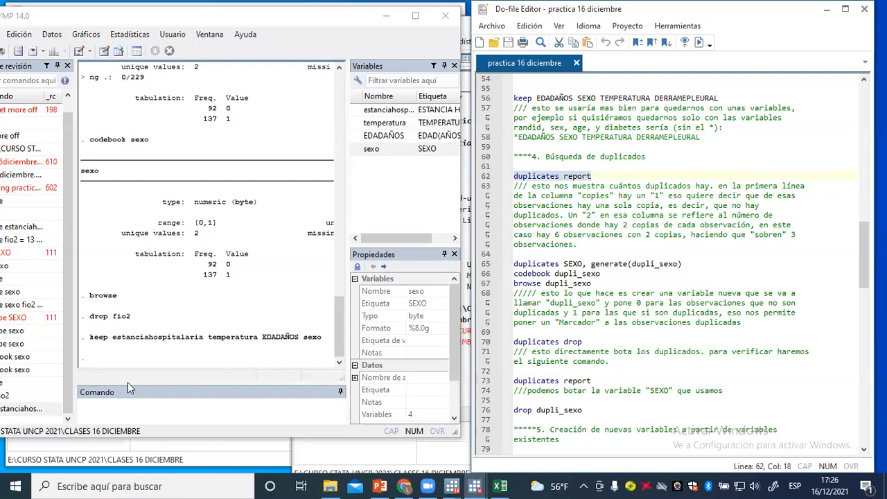
{"action": "left_click", "coordinate": [131, 411]}
{"action": "type", "text": "duplicates report"}
{"action": "key", "text": "Return"}
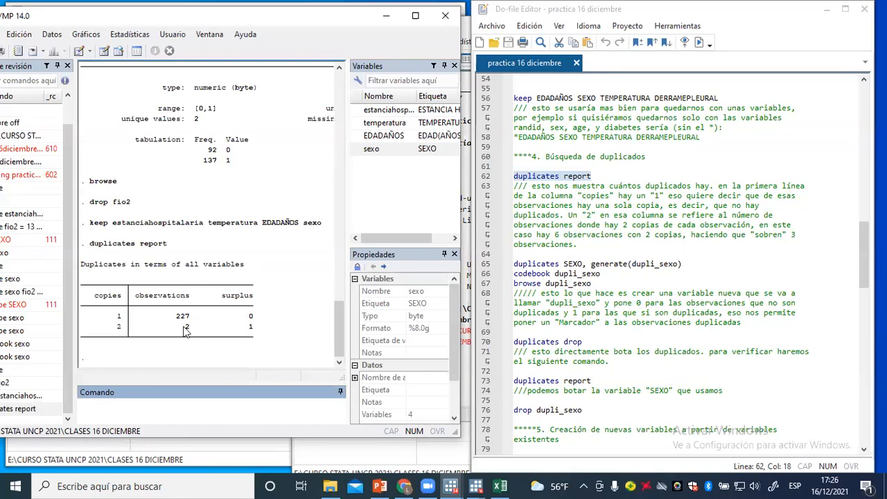
Step: Examine the copies, observations and surplus columns in the duplicates report table
{"action": "left_click", "coordinate": [475, 97]}
{"action": "left_click", "coordinate": [128, 334]}
{"action": "scroll", "coordinate": [284, 326], "scroll_direction": "up", "scroll_amount": 1}
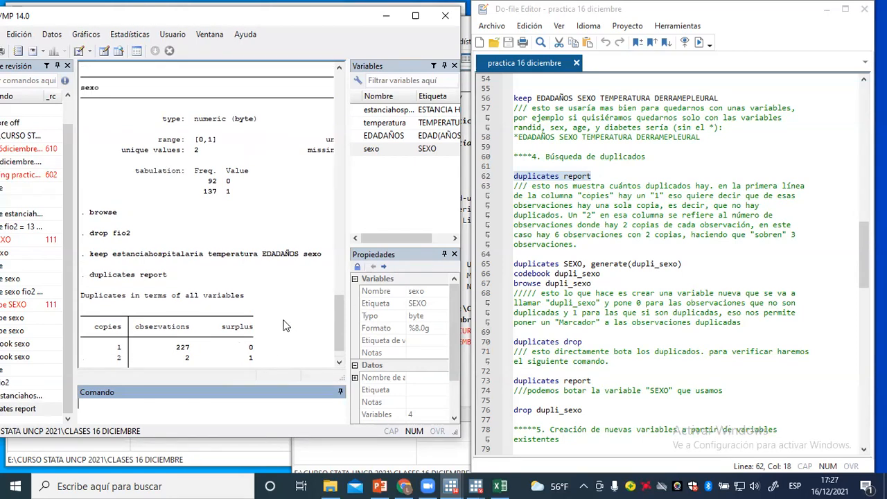
{"action": "scroll", "coordinate": [284, 326], "scroll_direction": "up", "scroll_amount": 1}
{"action": "scroll", "coordinate": [284, 326], "scroll_direction": "down", "scroll_amount": 2}
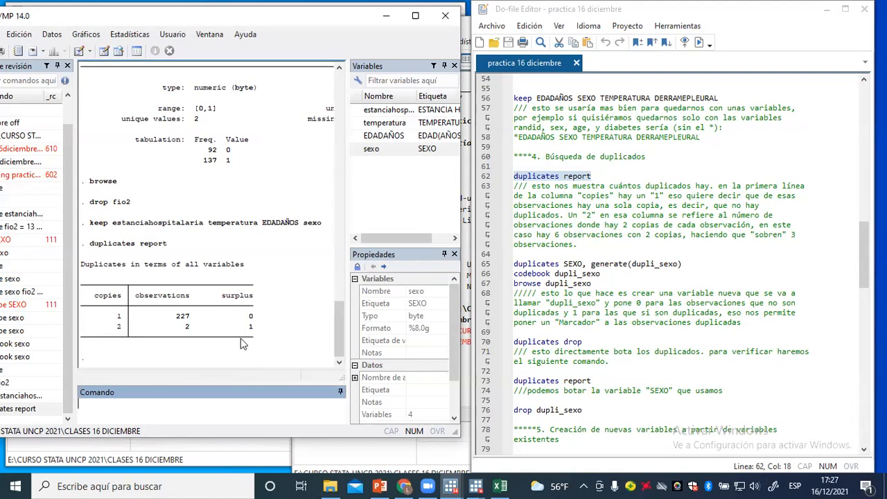
{"action": "left_click", "coordinate": [432, 99]}
{"action": "left_click", "coordinate": [168, 347]}
{"action": "left_click", "coordinate": [246, 407]}
Step: Take the command from line 65 of the do-file and try to run it as "duplicates sexo, generate(dupli_sexo)"
{"action": "scroll", "coordinate": [654, 243], "scroll_direction": "down", "scroll_amount": 2}
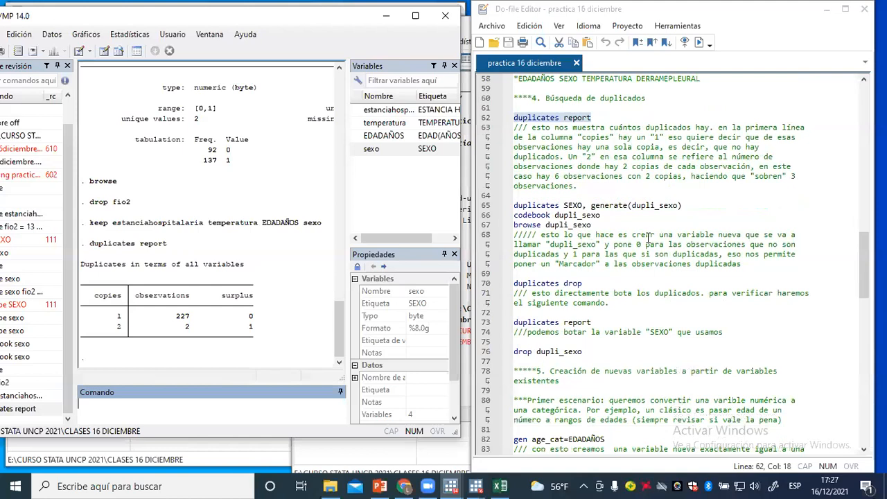
{"action": "left_click_drag", "start_coordinate": [684, 208], "coordinate": [515, 205]}
{"action": "key", "text": "ctrl+c"}
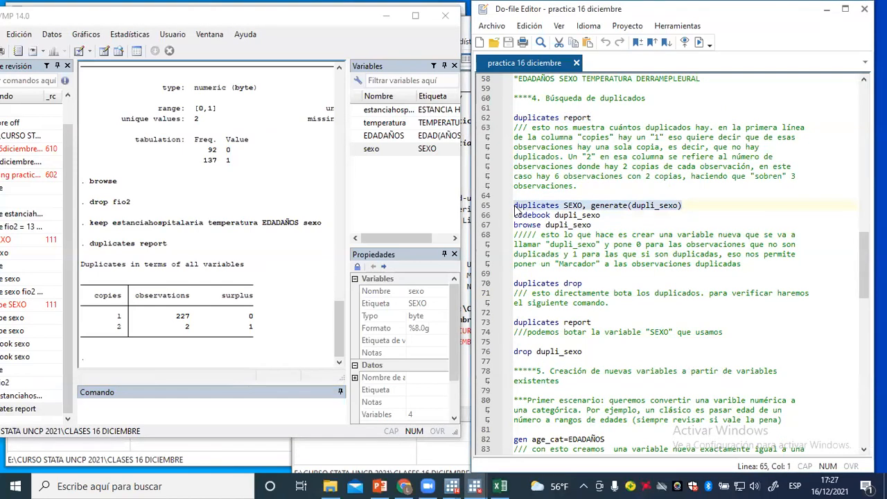
{"action": "left_click", "coordinate": [236, 408]}
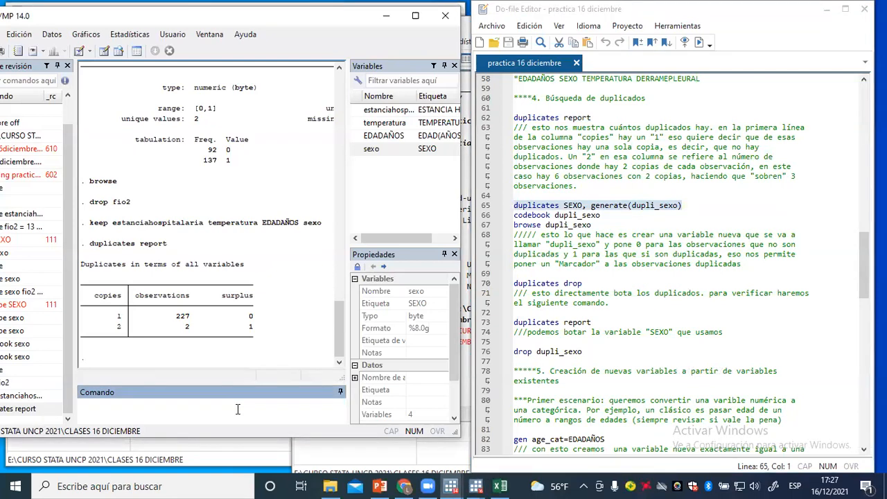
{"action": "key", "text": "ctrl+v"}
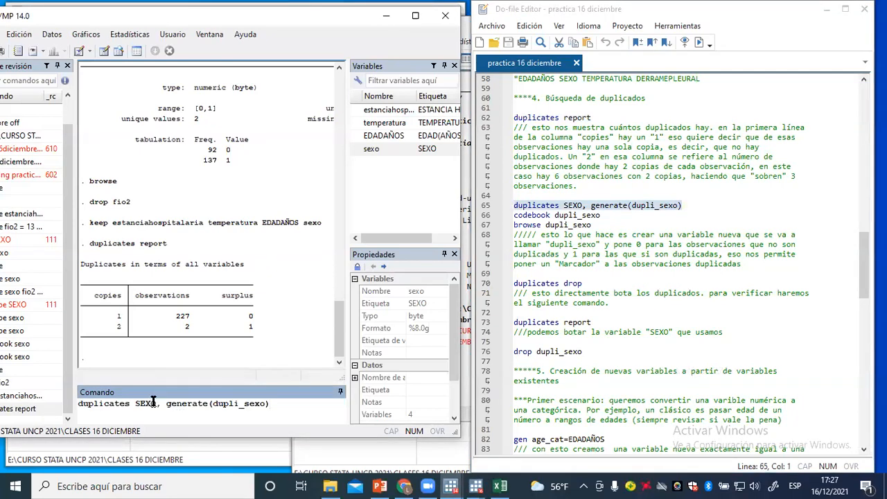
{"action": "left_click_drag", "start_coordinate": [158, 404], "coordinate": [137, 403]}
{"action": "type", "text": "sexo"}
{"action": "left_click", "coordinate": [288, 404]}
{"action": "key", "text": "Return"}
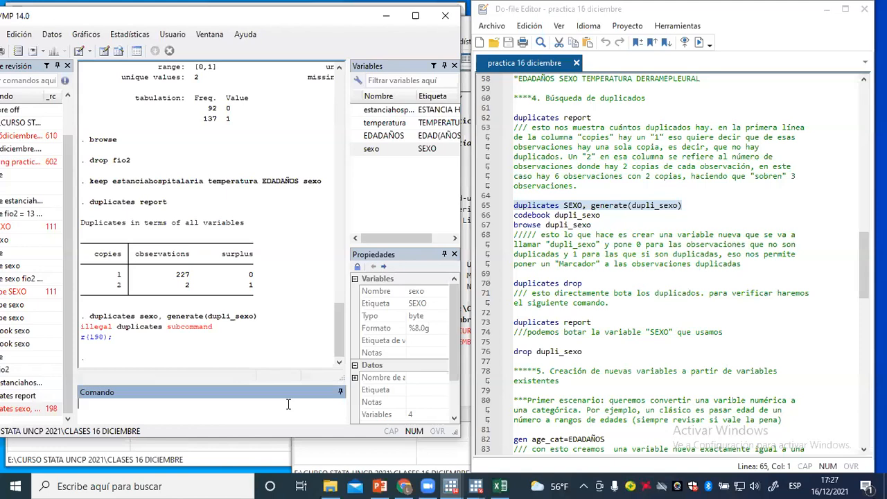
Step: Recall the last duplicates command, remove its generate(dupli_sexo) option and try to run "duplicates sexo"
{"action": "left_click", "coordinate": [37, 411]}
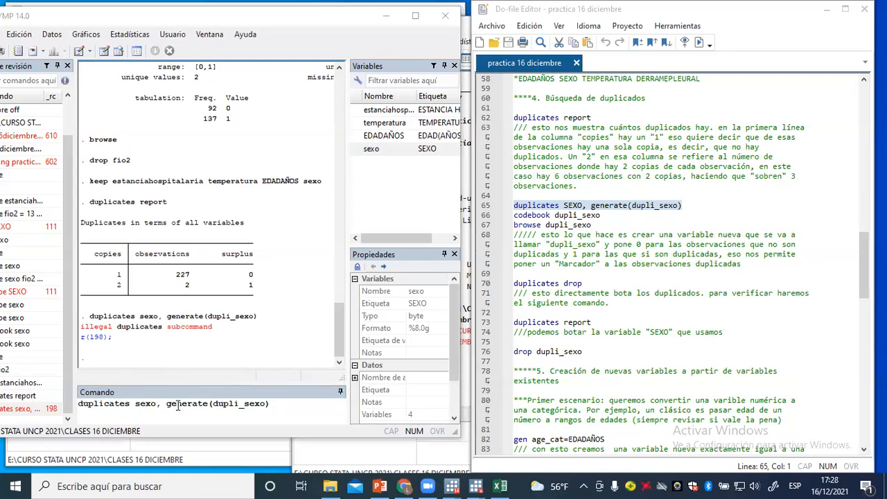
{"action": "left_click_drag", "start_coordinate": [277, 404], "coordinate": [161, 401]}
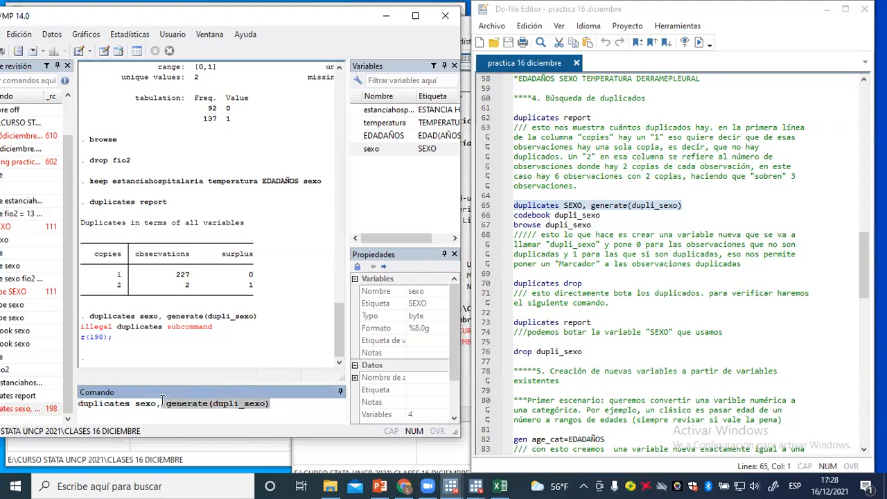
{"action": "key", "text": "BackSpace"}
{"action": "key", "text": "BackSpace"}
{"action": "key", "text": "Return"}
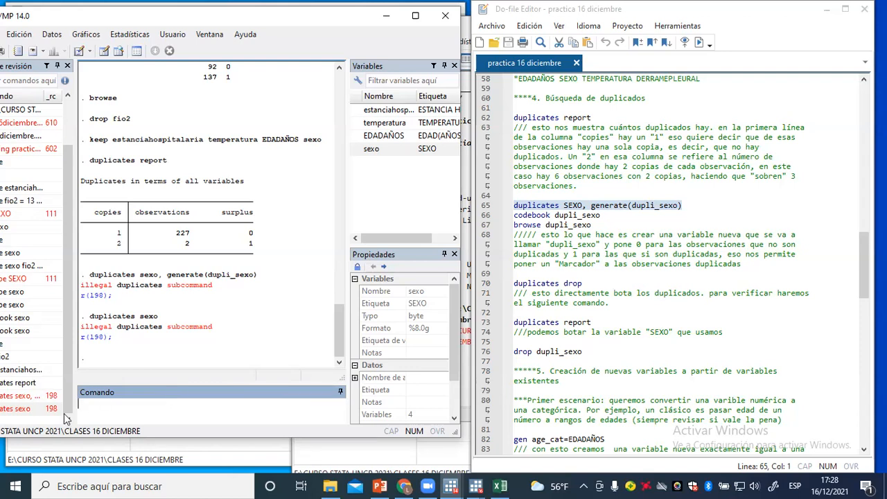
Step: Recall the shortened command and try it with the singular spelling "duplicate sexo"
{"action": "left_click", "coordinate": [28, 410]}
{"action": "left_click", "coordinate": [132, 403]}
{"action": "key", "text": "BackSpace"}
{"action": "key", "text": "Return"}
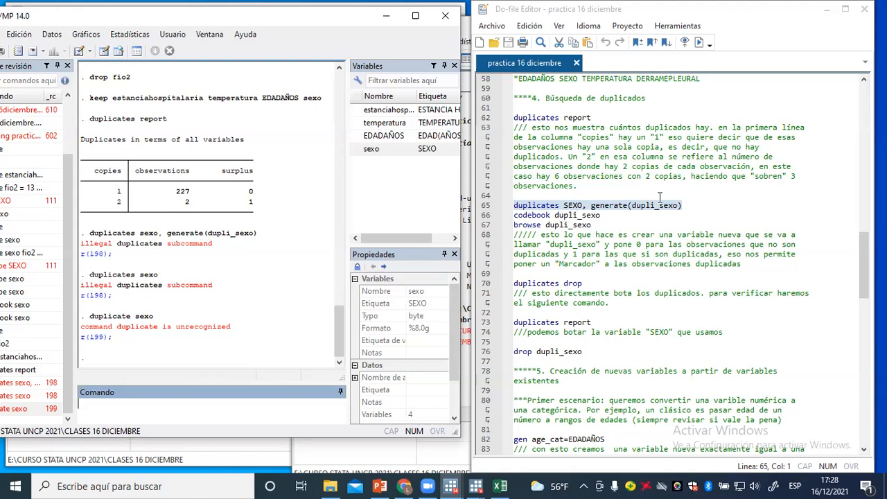
Step: Copy line 65 of the do-file again, reduce it to "duplicate sexo" and retry the command
{"action": "left_click_drag", "start_coordinate": [685, 205], "coordinate": [525, 210]}
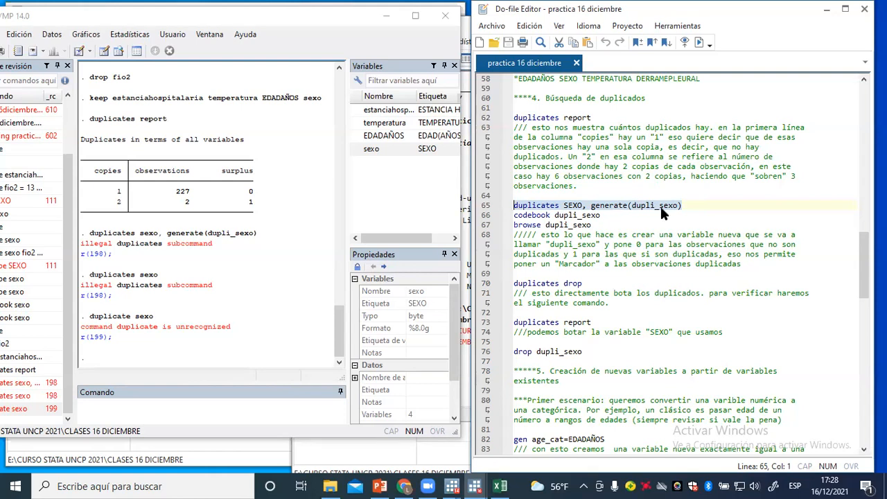
{"action": "left_click_drag", "start_coordinate": [683, 208], "coordinate": [514, 205]}
{"action": "key", "text": "ctrl+c"}
{"action": "left_click", "coordinate": [527, 97]}
{"action": "left_click", "coordinate": [287, 406]}
{"action": "key", "text": "ctrl+v"}
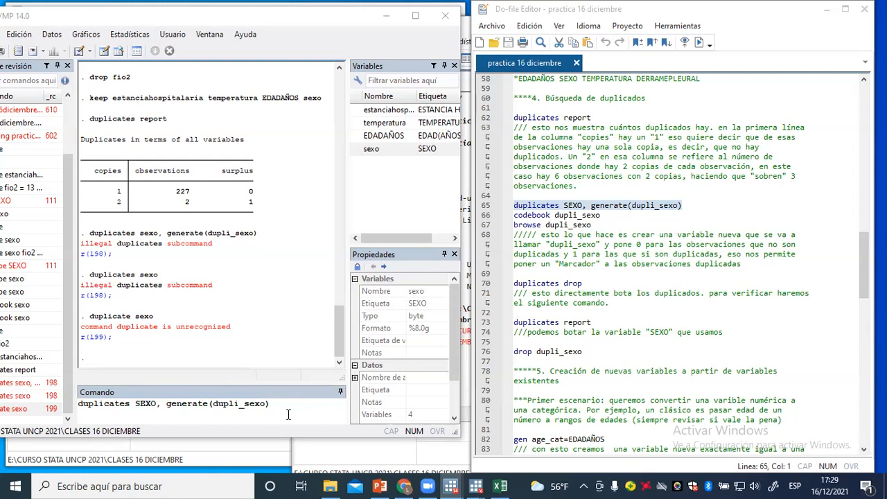
{"action": "left_click_drag", "start_coordinate": [271, 403], "coordinate": [156, 403]}
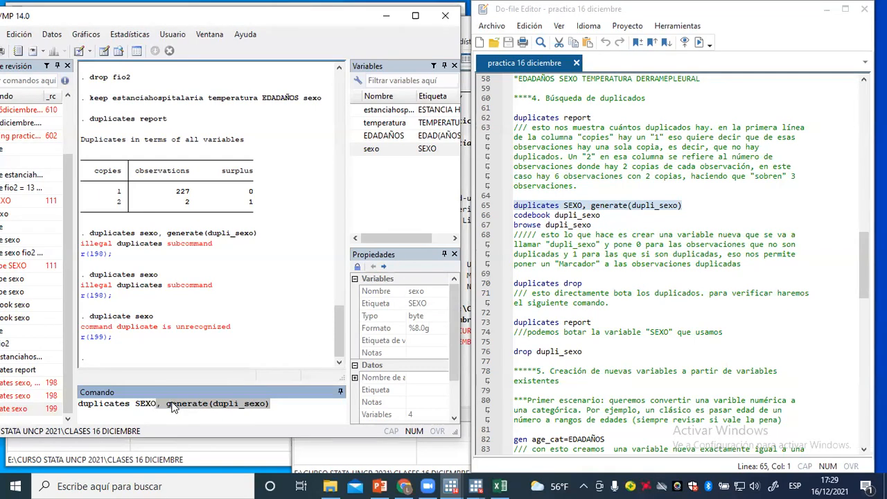
{"action": "key", "text": "BackSpace"}
{"action": "key", "text": "BackSpace"}
{"action": "key", "text": "BackSpace"}
{"action": "key", "text": "BackSpace"}
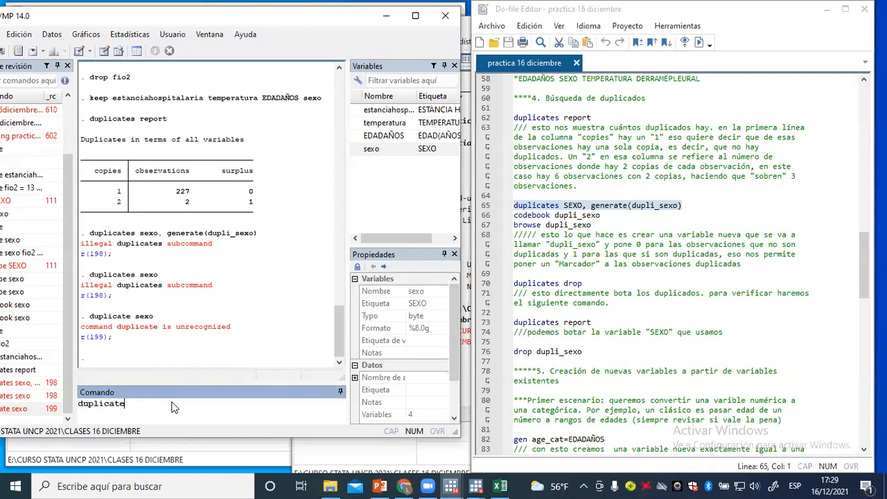
{"action": "type", "text": "sexo"}
{"action": "key", "text": "Return"}
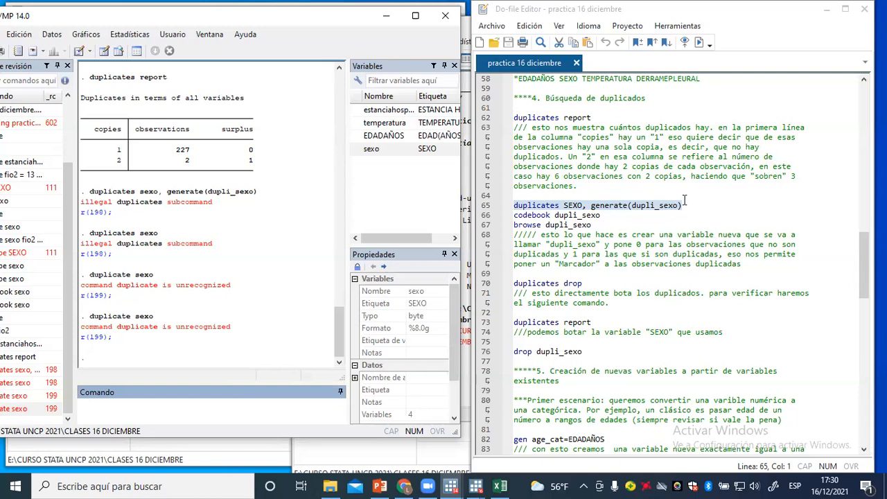
Step: Review the duplicates drop command on line 70 and the do-file's section 5 on creating new variables from existing ones
{"action": "scroll", "coordinate": [668, 216], "scroll_direction": "down", "scroll_amount": 1}
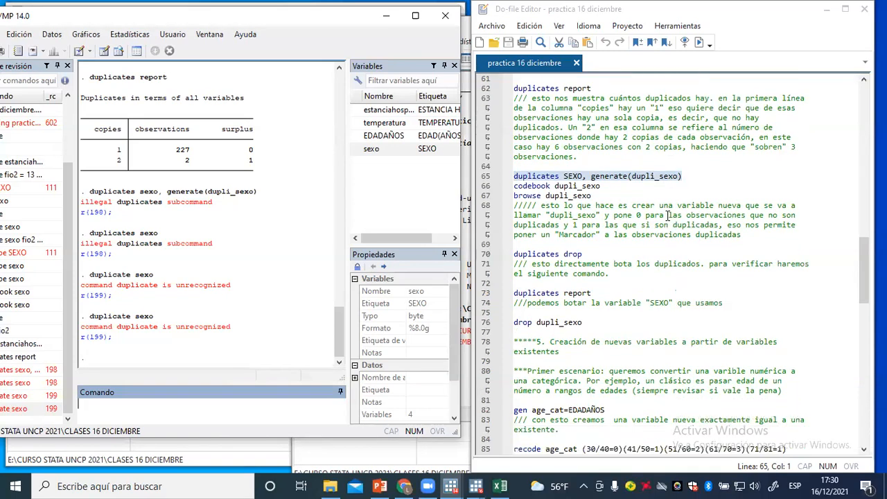
{"action": "scroll", "coordinate": [668, 215], "scroll_direction": "down", "scroll_amount": 1}
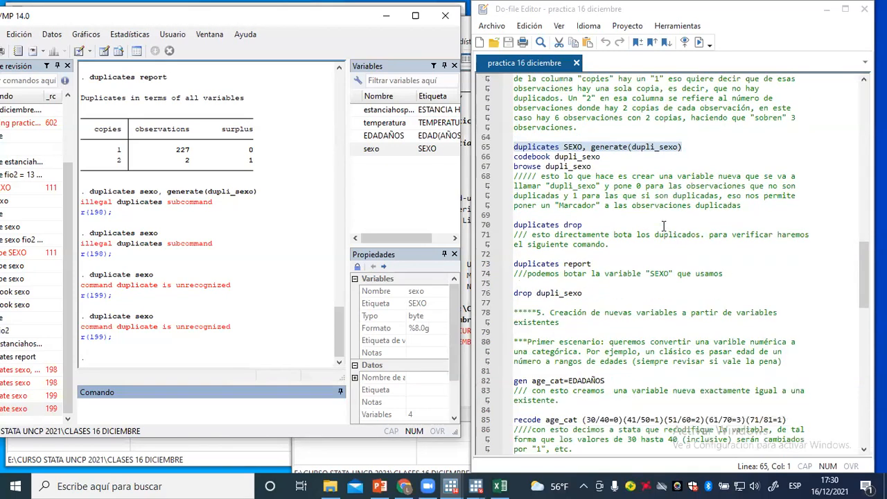
{"action": "left_click", "coordinate": [591, 224]}
{"action": "left_click_drag", "start_coordinate": [590, 225], "coordinate": [515, 224]}
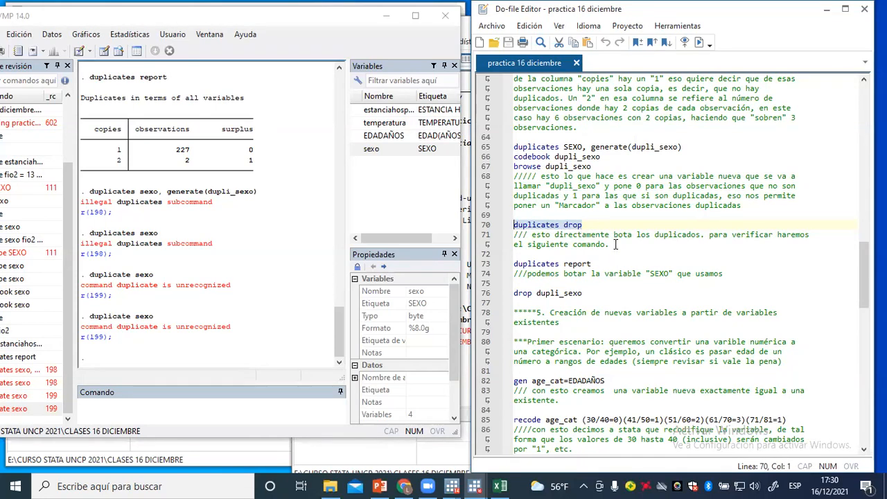
{"action": "scroll", "coordinate": [615, 244], "scroll_direction": "down", "scroll_amount": 2}
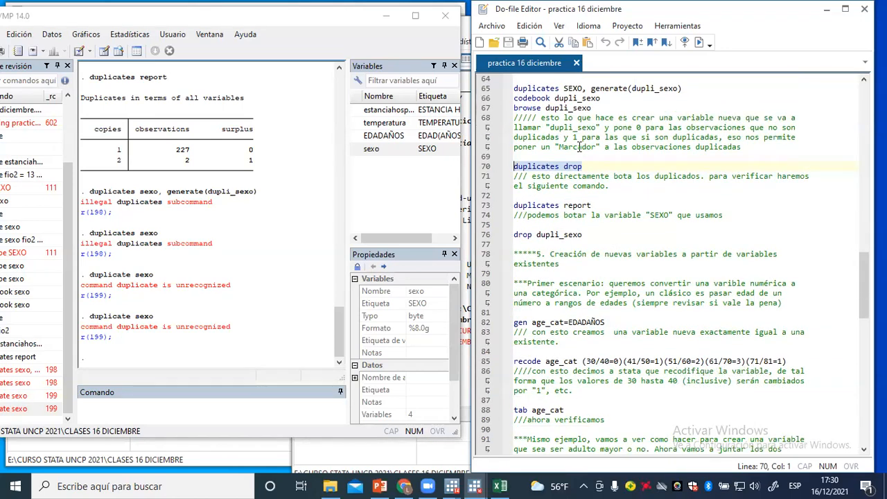
{"action": "scroll", "coordinate": [597, 201], "scroll_direction": "down", "scroll_amount": 3}
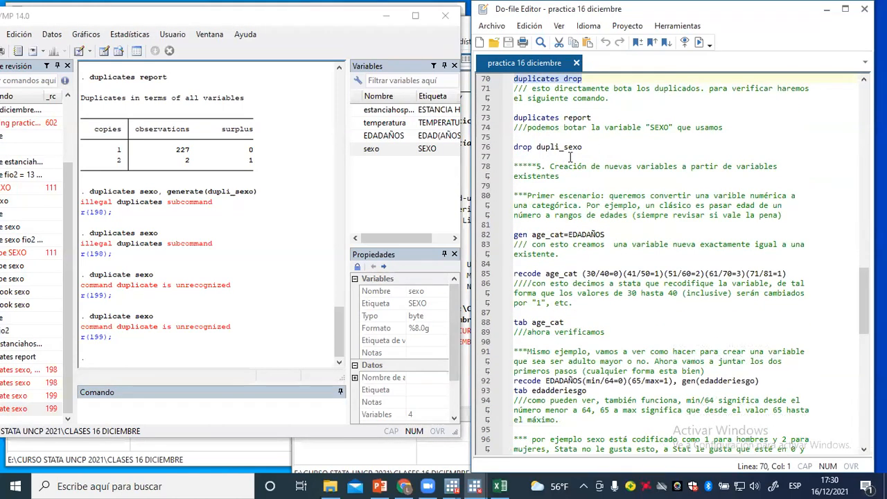
{"action": "scroll", "coordinate": [597, 180], "scroll_direction": "down", "scroll_amount": 1}
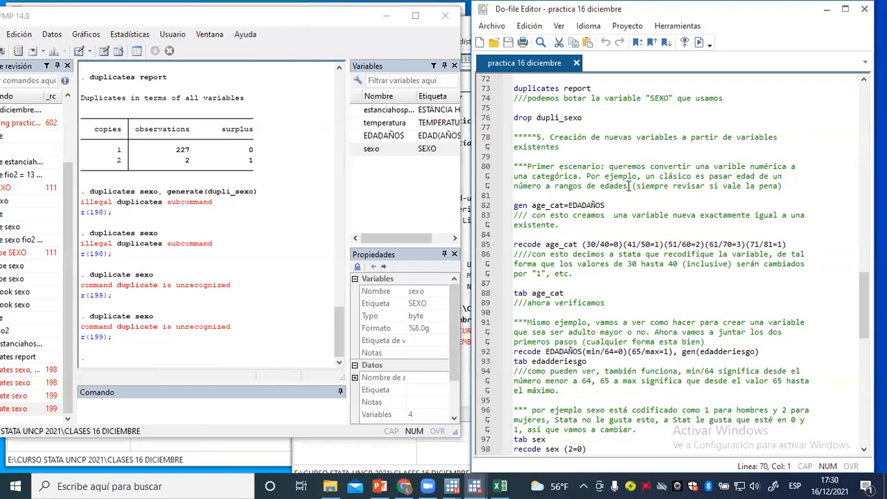
{"action": "scroll", "coordinate": [628, 186], "scroll_direction": "down", "scroll_amount": 2}
{"action": "scroll", "coordinate": [628, 186], "scroll_direction": "down", "scroll_amount": 1}
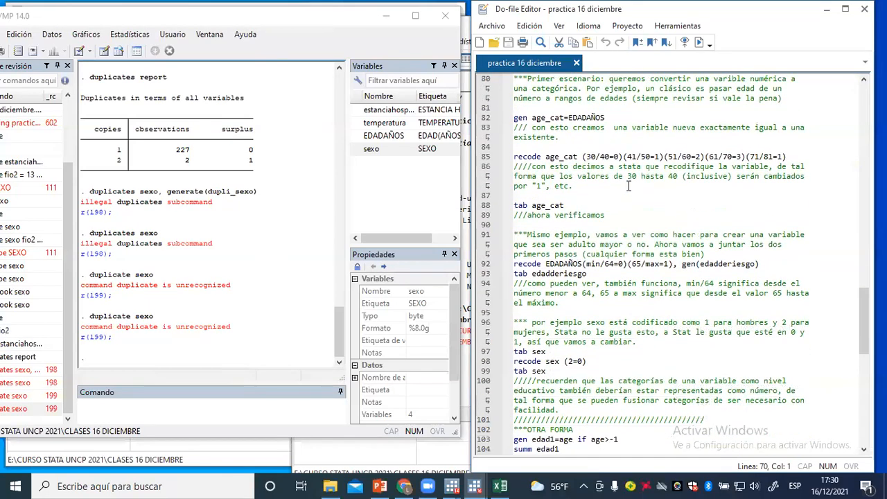
{"action": "scroll", "coordinate": [624, 180], "scroll_direction": "down", "scroll_amount": 1}
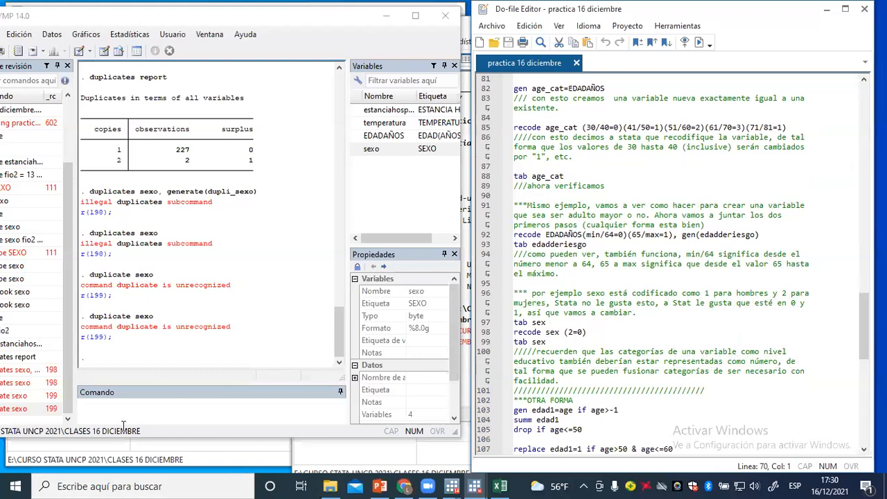
Step: Create a new variable edad_c as a copy of EDADAÑOS with "gen edad_c=EDADAÑOS"
{"action": "left_click", "coordinate": [139, 410]}
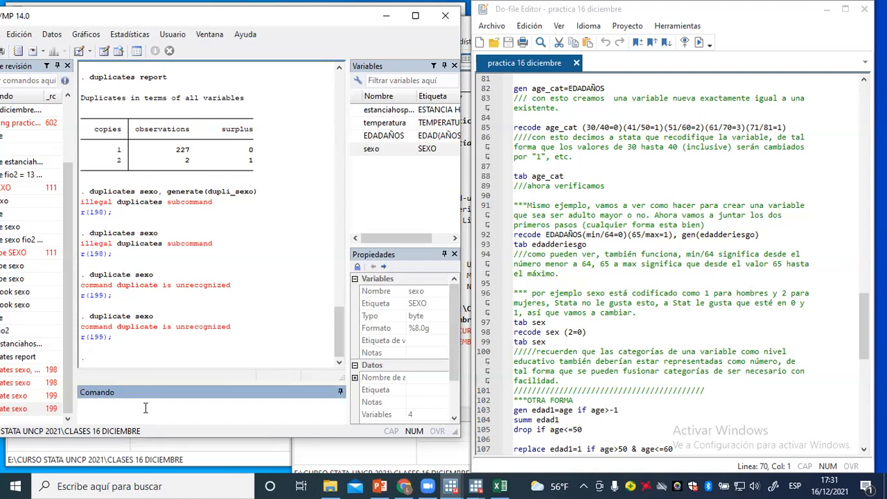
{"action": "type", "text": "en e"}
{"action": "type", "text": "dad_c="}
{"action": "key", "text": "Caps_Lock"}
{"action": "type", "text": "EDAD"}
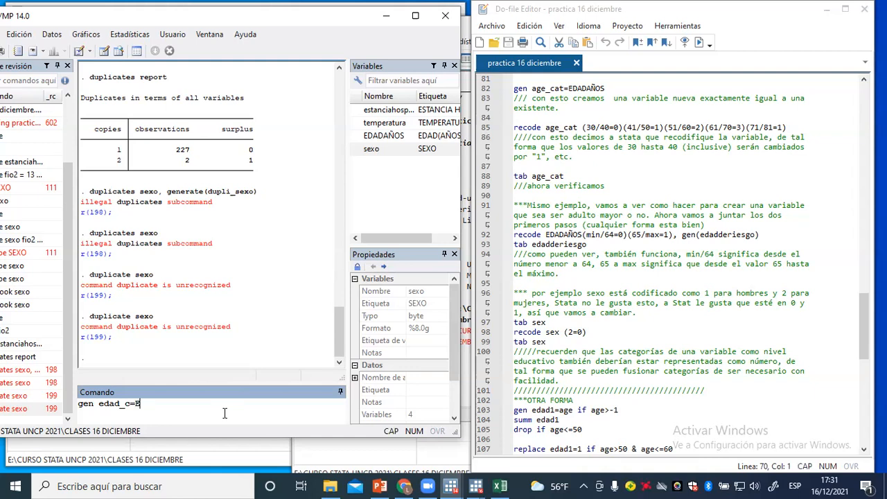
{"action": "type", "text": "AÑOS"}
{"action": "key", "text": "Return"}
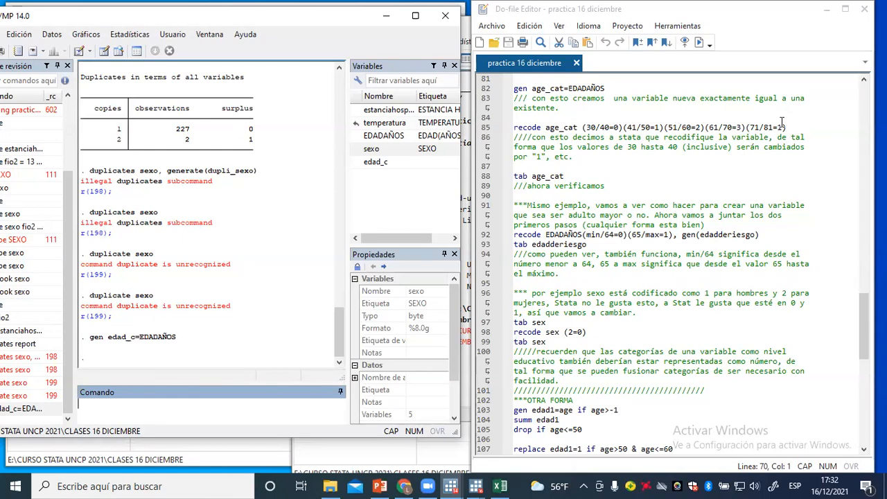
Step: Bring the recode age_cat command from line 85 of the do-file into the command line and maximize the main window
{"action": "left_click_drag", "start_coordinate": [786, 127], "coordinate": [548, 127]}
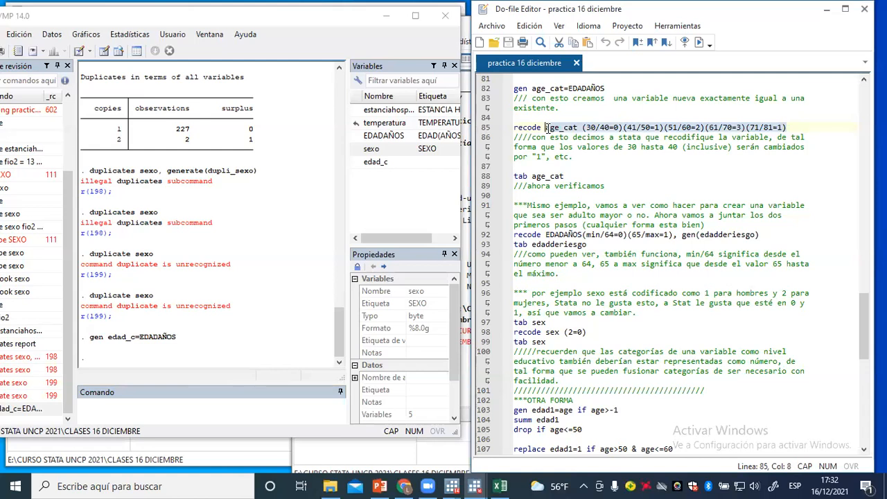
{"action": "left_click_drag", "start_coordinate": [514, 127], "coordinate": [788, 128]}
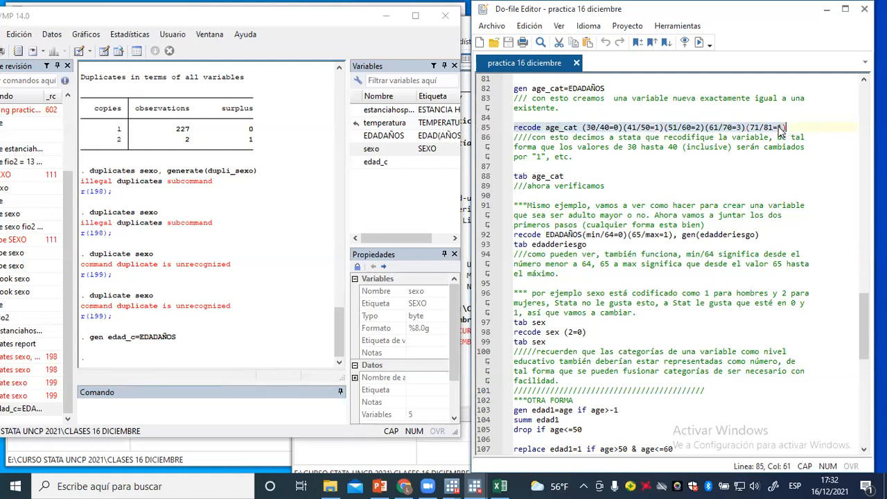
{"action": "left_click", "coordinate": [262, 411]}
{"action": "type", "text": "recode age_cat (30/40=0)(41/50=1)(51/60=2)(61/70=3)(71/81=1)"}
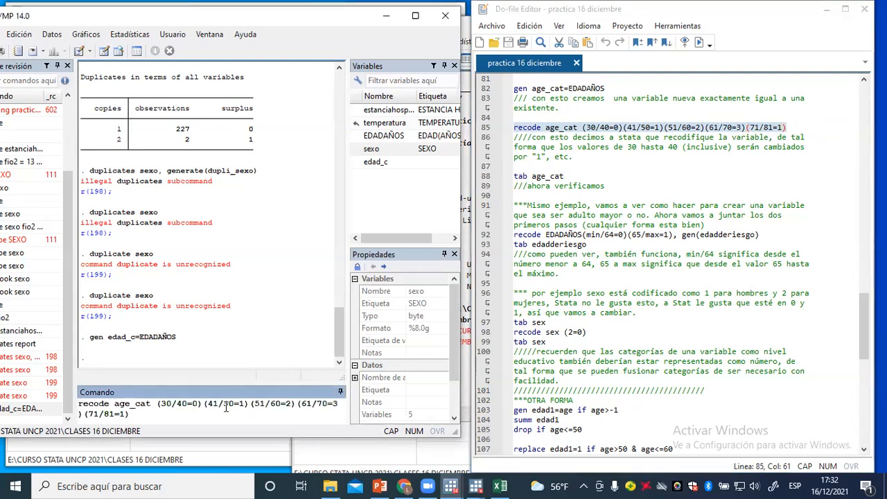
{"action": "left_click", "coordinate": [415, 15]}
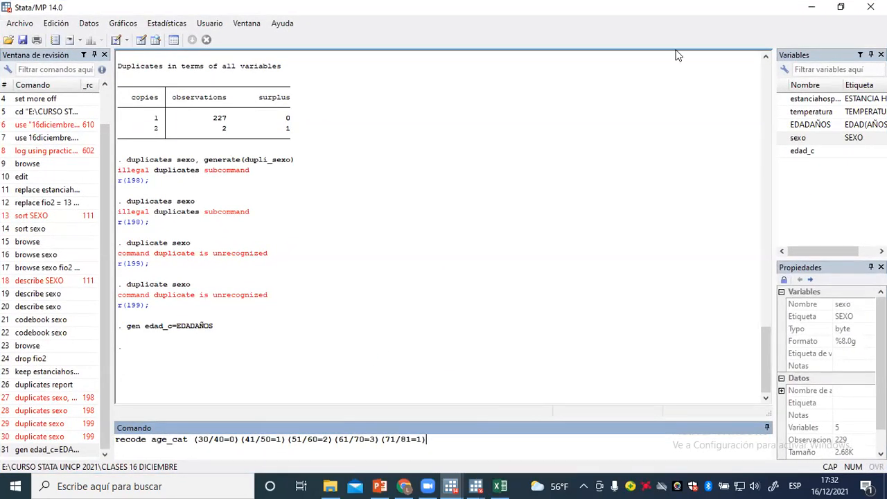
{"action": "left_click", "coordinate": [651, 293]}
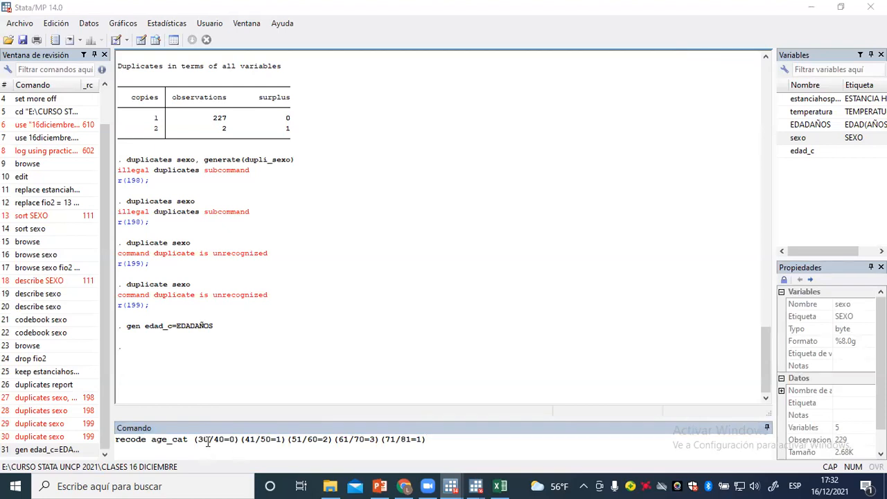
Step: Change the first age range to 18/40 and the last to 71/105, and try to run the recode on age_cat
{"action": "left_click", "coordinate": [206, 440]}
{"action": "key", "text": "BackSpace"}
{"action": "key", "text": "BackSpace"}
{"action": "type", "text": "18"}
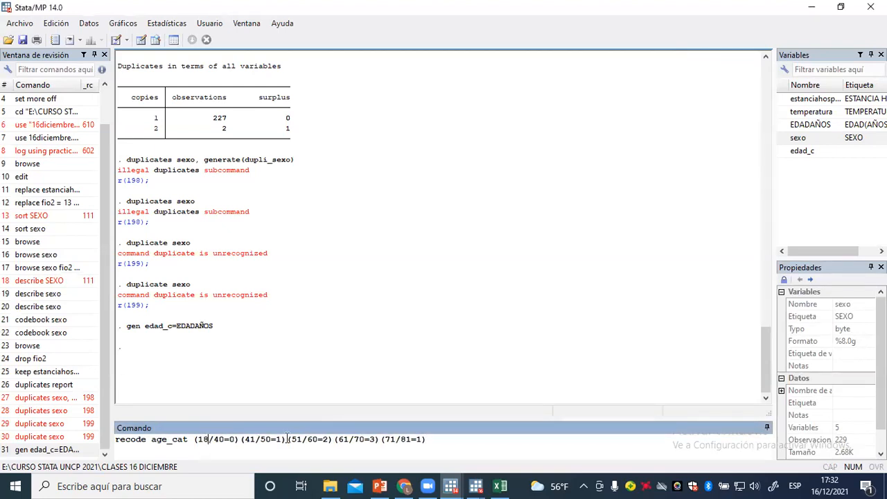
{"action": "left_click", "coordinate": [408, 439]}
{"action": "key", "text": "BackSpace"}
{"action": "type", "text": "05"}
{"action": "key", "text": "Return"}
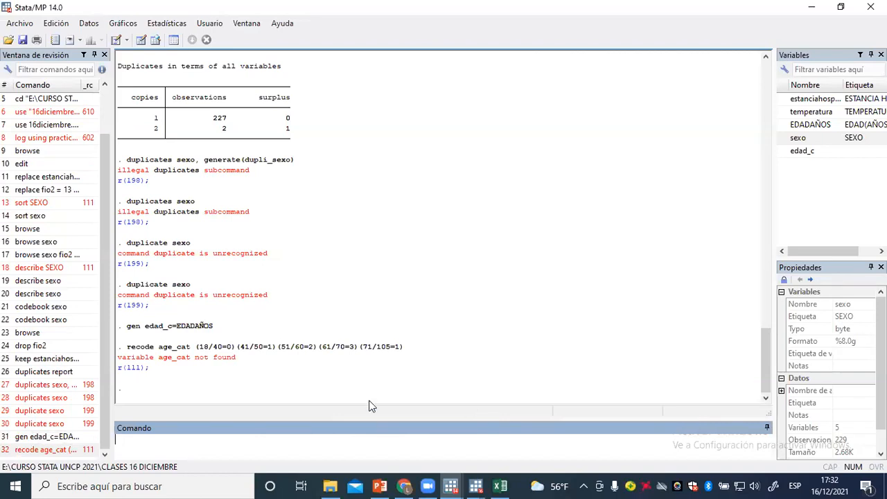
Step: Recall the recode command, replace age_cat with edad_c, run it and restore the main window beside the do-file
{"action": "left_click", "coordinate": [49, 450]}
{"action": "left_click", "coordinate": [184, 440]}
{"action": "left_click_drag", "start_coordinate": [185, 440], "coordinate": [152, 441]}
{"action": "left_click", "coordinate": [170, 441]}
{"action": "left_click", "coordinate": [188, 437]}
{"action": "type", "text": "edad_c (18/40=0)(41/50=1)(51/60=2)(61/70=3)(71/105=1"}
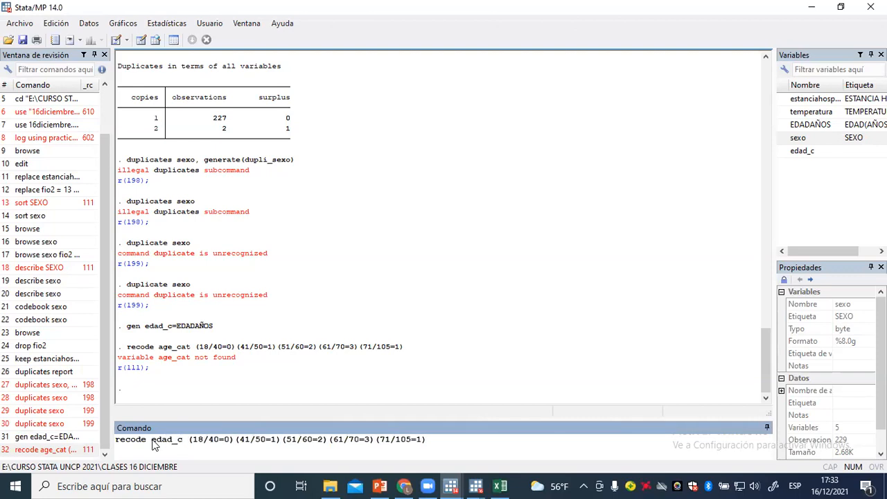
{"action": "key", "text": "Return"}
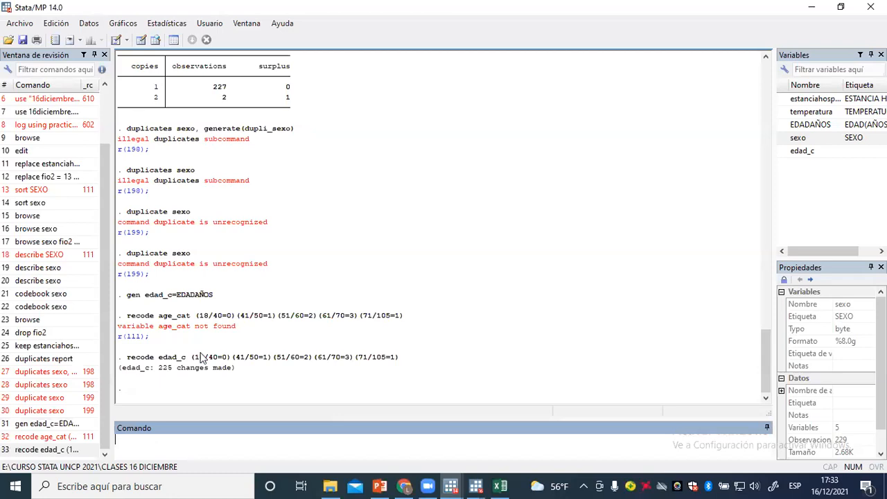
{"action": "left_click", "coordinate": [834, 13]}
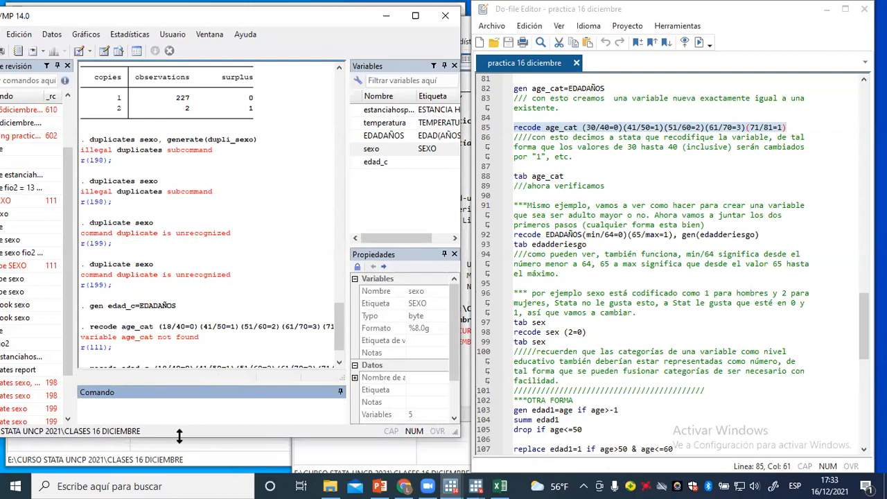
Step: Run "tab edad_c" to tabulate the frequencies of the recoded age variable
{"action": "type", "text": "ab"}
{"action": "type", "text": "edad_c"}
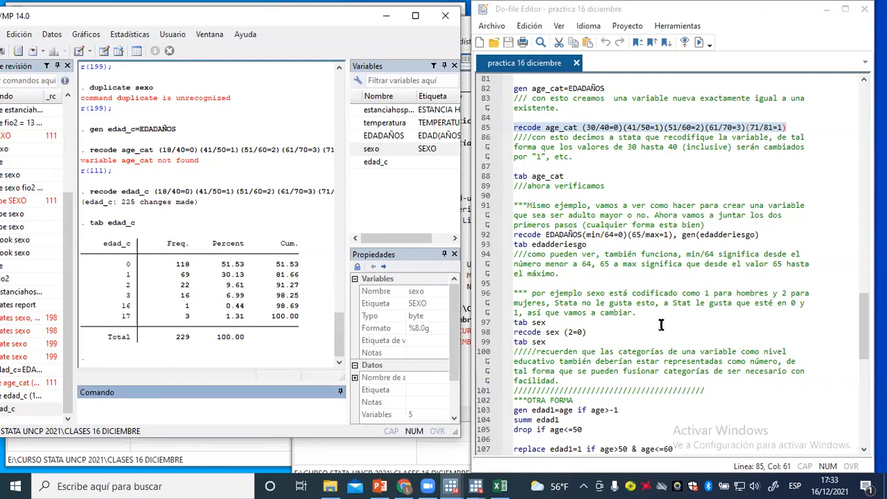
Step: Read through the rest of the do-file, from the alternative age recodes and variable renaming to the label exercise and closing commands
{"action": "scroll", "coordinate": [662, 325], "scroll_direction": "down", "scroll_amount": 1}
{"action": "scroll", "coordinate": [661, 325], "scroll_direction": "down", "scroll_amount": 1}
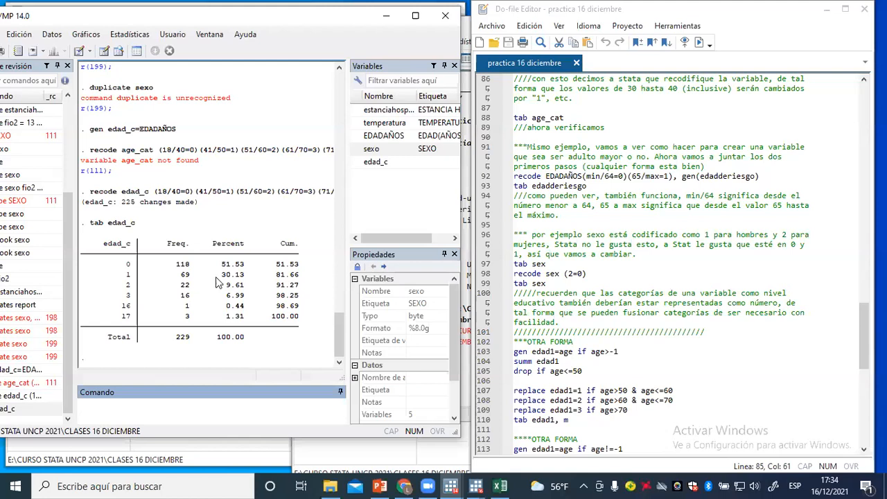
{"action": "scroll", "coordinate": [740, 231], "scroll_direction": "down", "scroll_amount": 3}
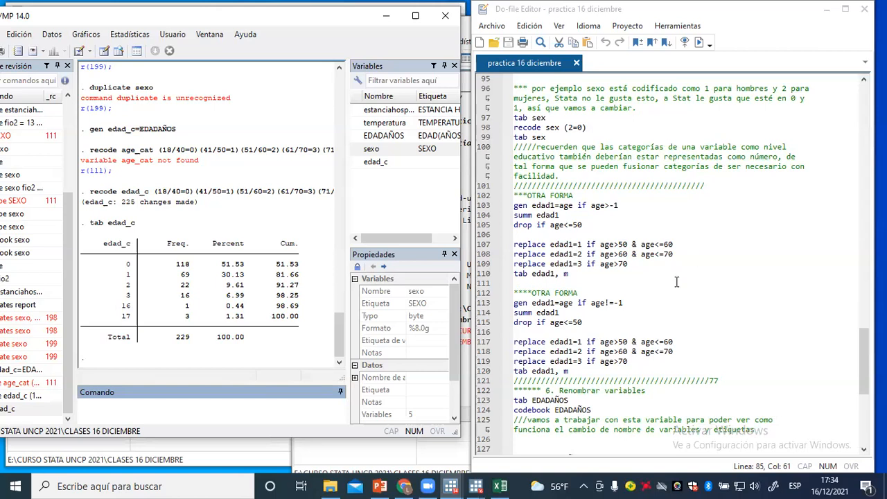
{"action": "scroll", "coordinate": [677, 281], "scroll_direction": "down", "scroll_amount": 3}
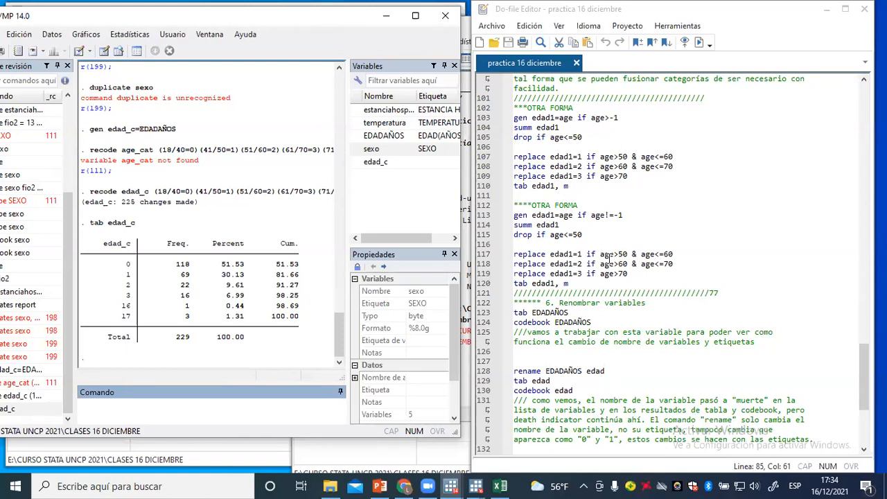
{"action": "scroll", "coordinate": [617, 247], "scroll_direction": "down", "scroll_amount": 1}
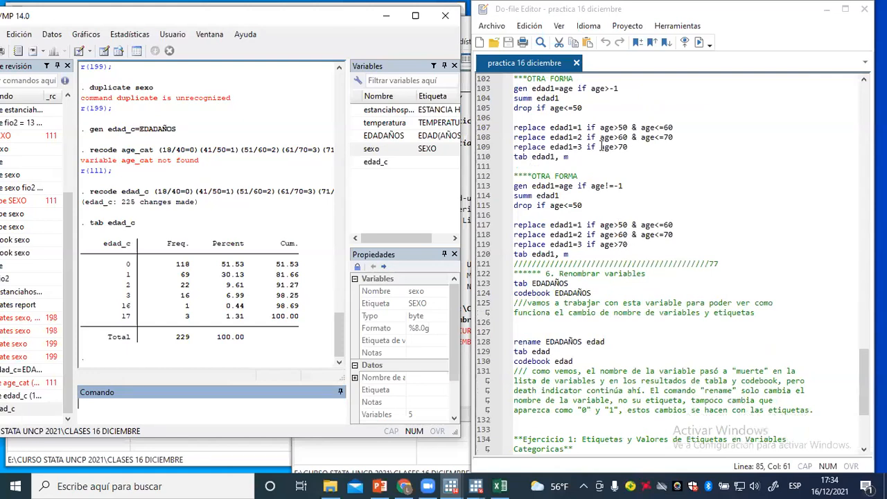
{"action": "scroll", "coordinate": [610, 217], "scroll_direction": "down", "scroll_amount": 1}
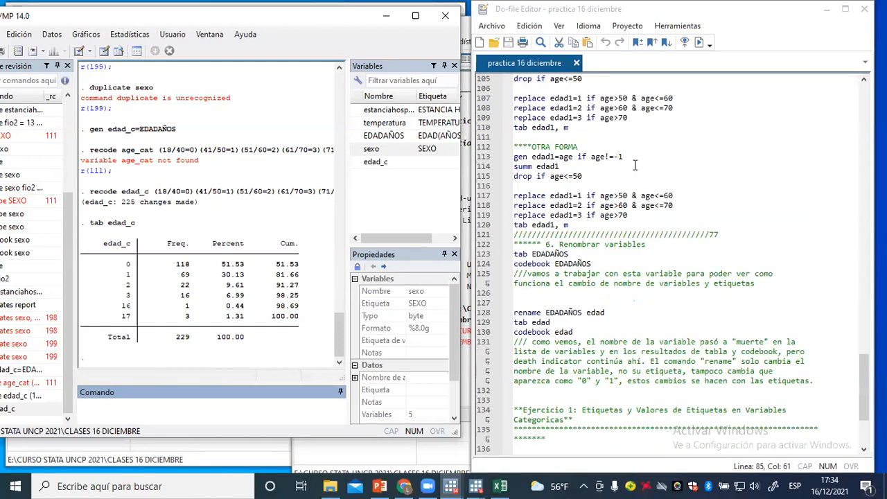
{"action": "scroll", "coordinate": [640, 169], "scroll_direction": "down", "scroll_amount": 1}
{"action": "scroll", "coordinate": [678, 180], "scroll_direction": "up", "scroll_amount": 3}
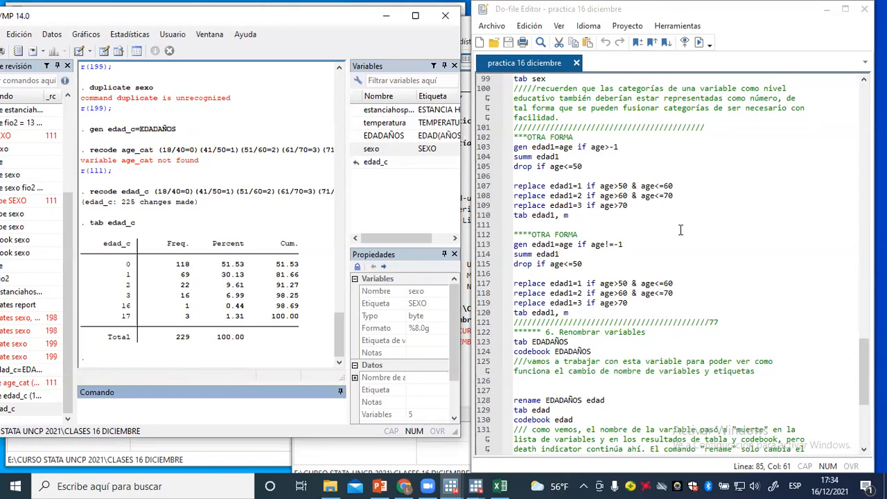
{"action": "scroll", "coordinate": [681, 229], "scroll_direction": "down", "scroll_amount": 3}
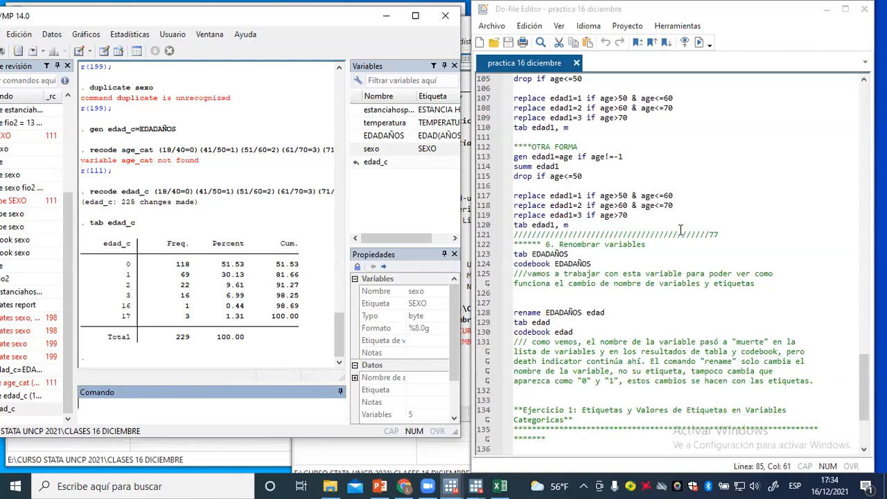
{"action": "scroll", "coordinate": [681, 229], "scroll_direction": "down", "scroll_amount": 1}
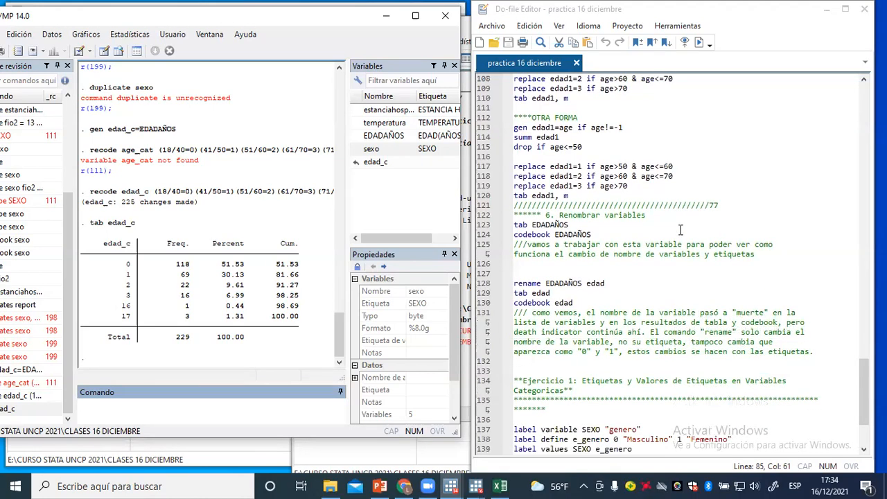
{"action": "scroll", "coordinate": [681, 230], "scroll_direction": "down", "scroll_amount": 2}
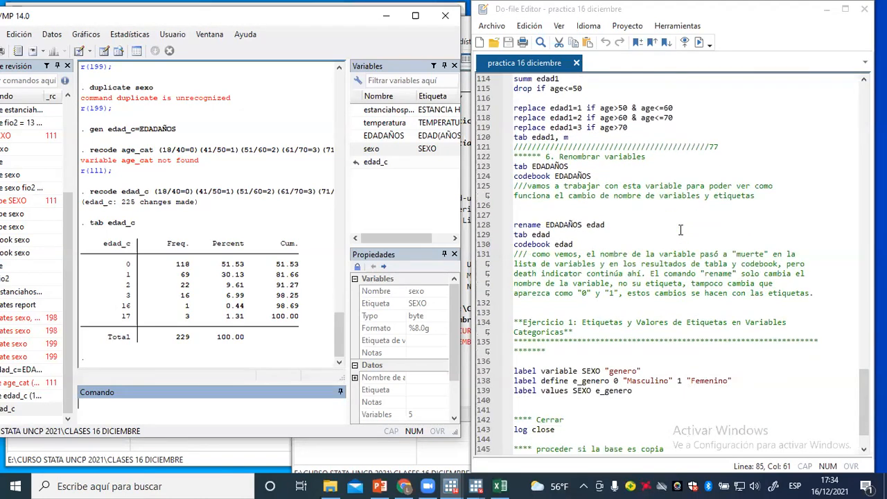
{"action": "scroll", "coordinate": [680, 230], "scroll_direction": "down", "scroll_amount": 2}
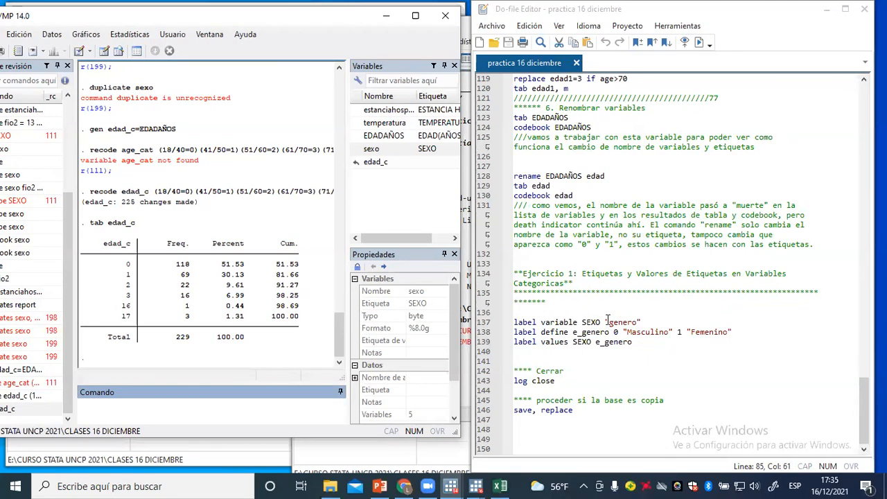
Step: Label the variable sexo as "genero" with the label variable command, following line 137 of the do-file
{"action": "left_click_drag", "start_coordinate": [638, 322], "coordinate": [606, 319]}
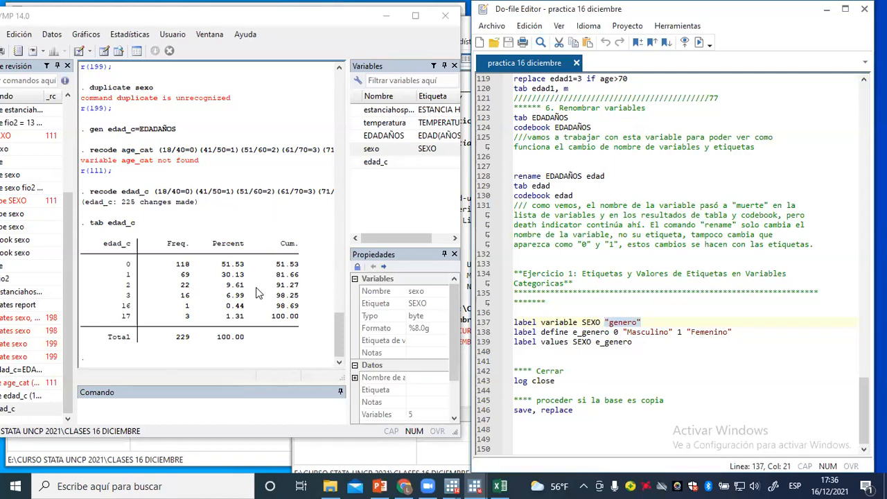
{"action": "left_click", "coordinate": [226, 404]}
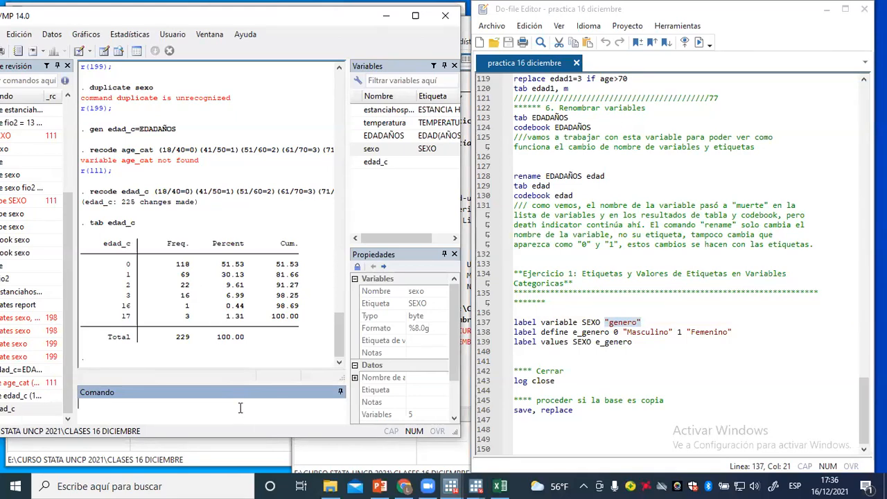
{"action": "type", "text": "ab"}
{"action": "type", "text": "el variable"}
{"action": "mouse_move", "coordinate": [409, 155]}
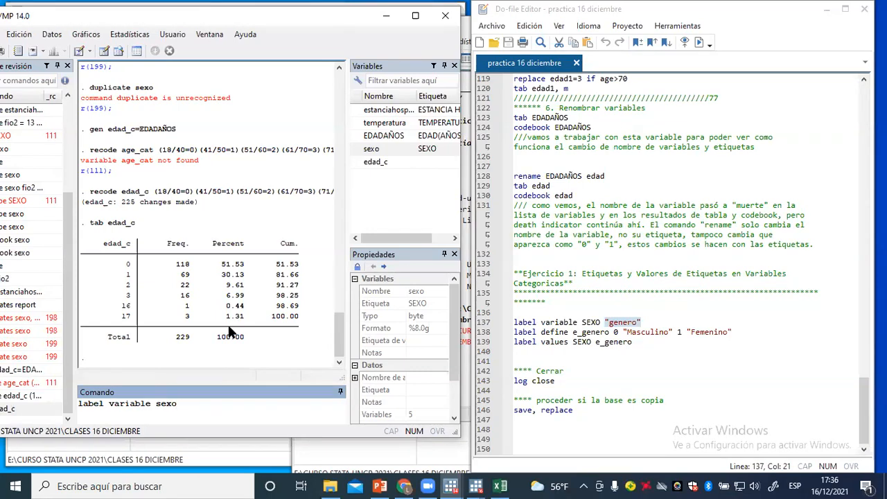
{"action": "type", "text": "de"}
{"action": "key", "text": "BackSpace"}
{"action": "key", "text": "BackSpace"}
{"action": "type", "text": "genero"}
{"action": "key", "text": "Return"}
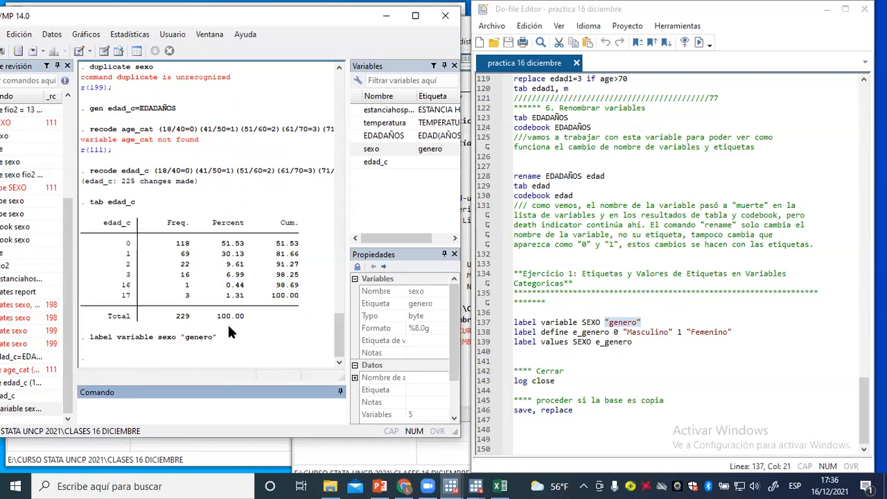
Step: Copy line 138 from the do-file and run it to define the value label e_genero with 0 "Masculino" and 1 "Femenino"
{"action": "mouse_move", "coordinate": [515, 332]}
{"action": "left_mouse_down"}
{"action": "mouse_move", "coordinate": [601, 324]}
{"action": "mouse_move", "coordinate": [738, 337]}
{"action": "mouse_move", "coordinate": [514, 333]}
{"action": "left_mouse_up"}
{"action": "key", "text": "ctrl+c"}
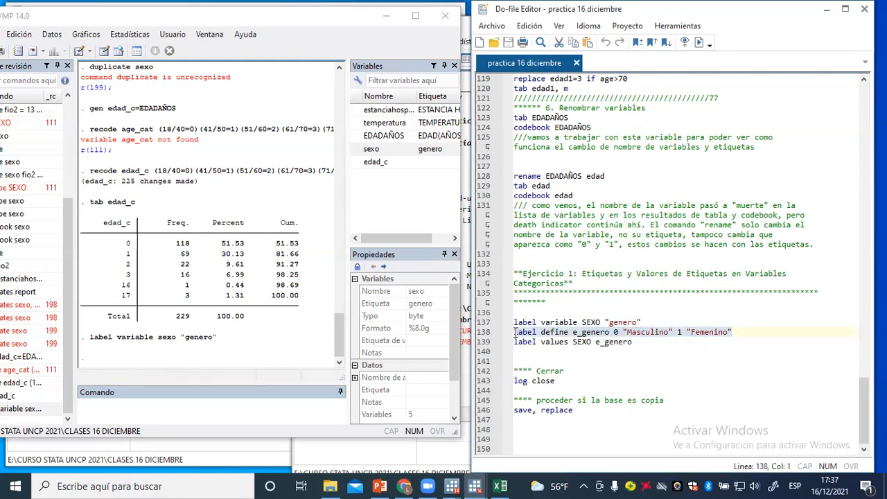
{"action": "left_click", "coordinate": [192, 416]}
{"action": "key", "text": "ctrl+v"}
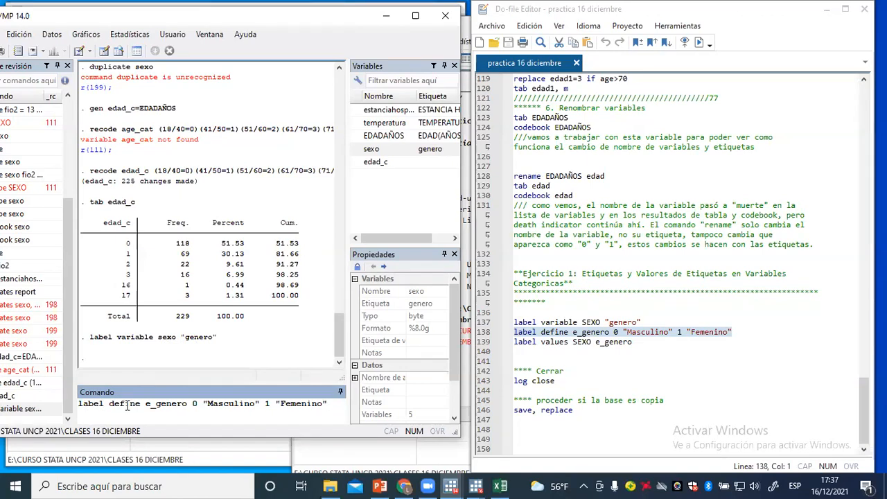
{"action": "left_click_drag", "start_coordinate": [141, 404], "coordinate": [79, 405]}
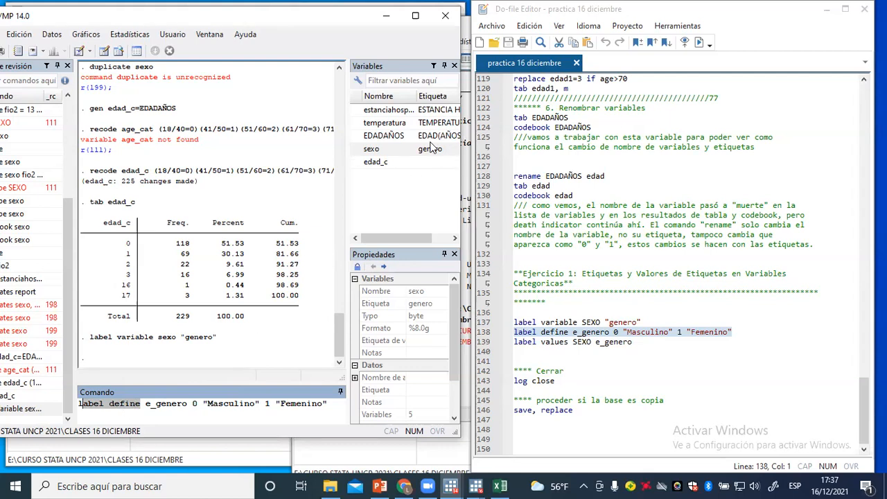
{"action": "left_click", "coordinate": [159, 406]}
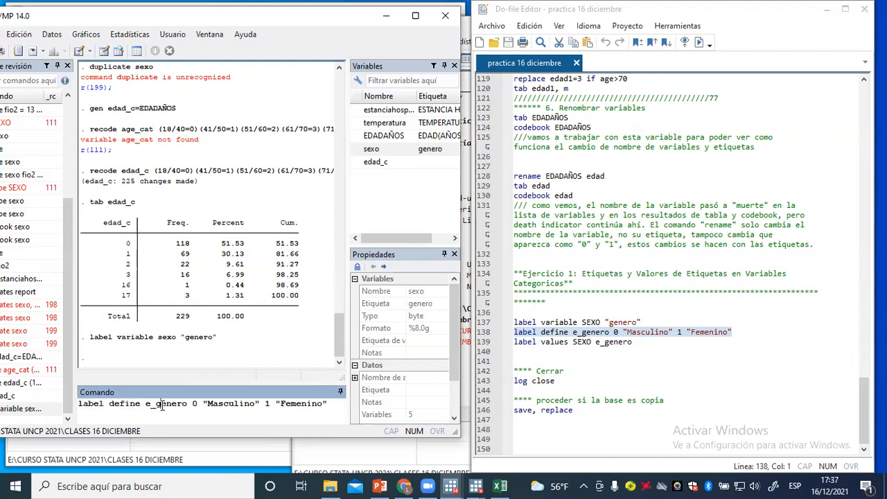
{"action": "left_click_drag", "start_coordinate": [155, 406], "coordinate": [188, 405]}
{"action": "left_click", "coordinate": [334, 407]}
{"action": "key", "text": "Return"}
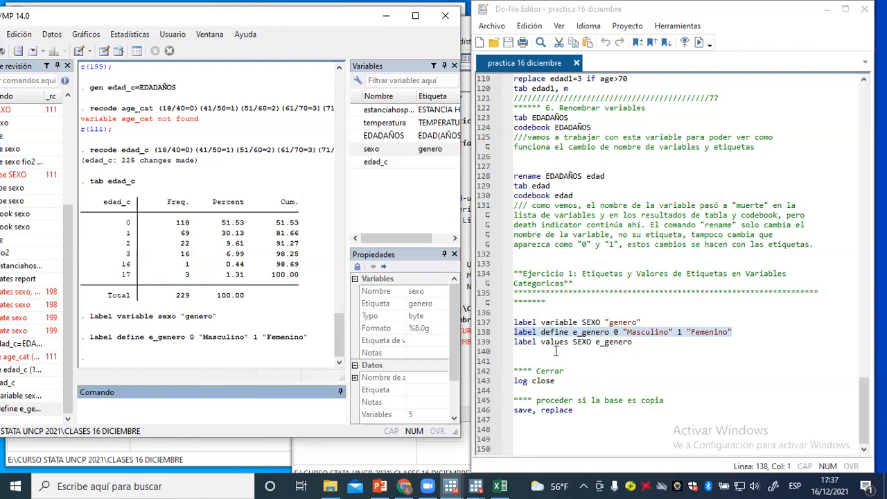
Step: Copy the label values command from line 139 of the do-file, replace SEXO with sexo and run it to attach e_genero
{"action": "left_click", "coordinate": [524, 343]}
{"action": "left_click_drag", "start_coordinate": [514, 342], "coordinate": [635, 341]}
{"action": "key", "text": "ctrl+c"}
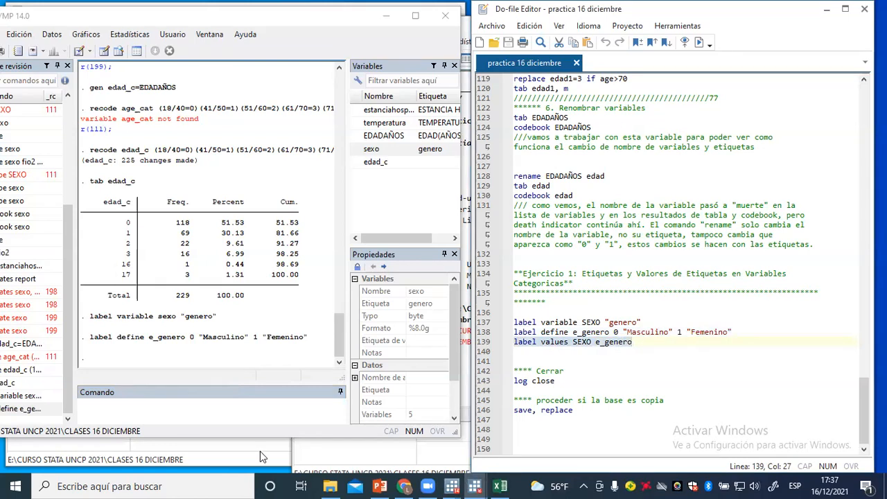
{"action": "left_click", "coordinate": [159, 411]}
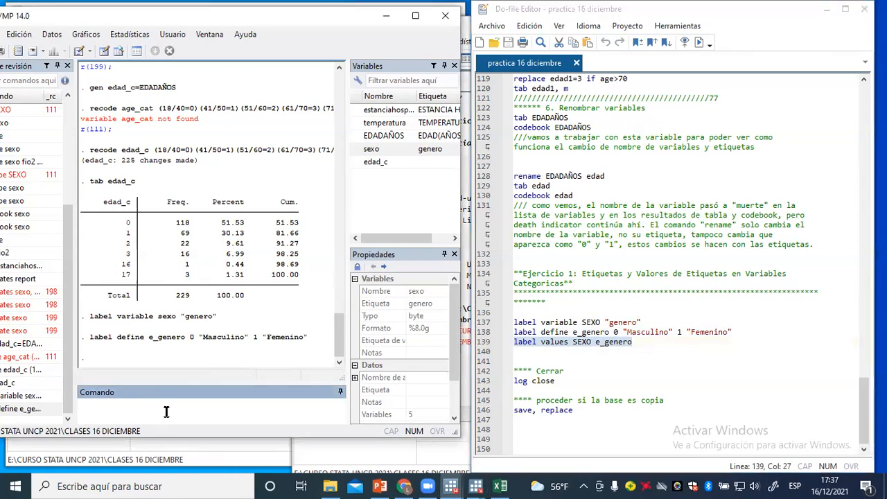
{"action": "key", "text": "ctrl+v"}
{"action": "left_click_drag", "start_coordinate": [167, 404], "coordinate": [148, 402]}
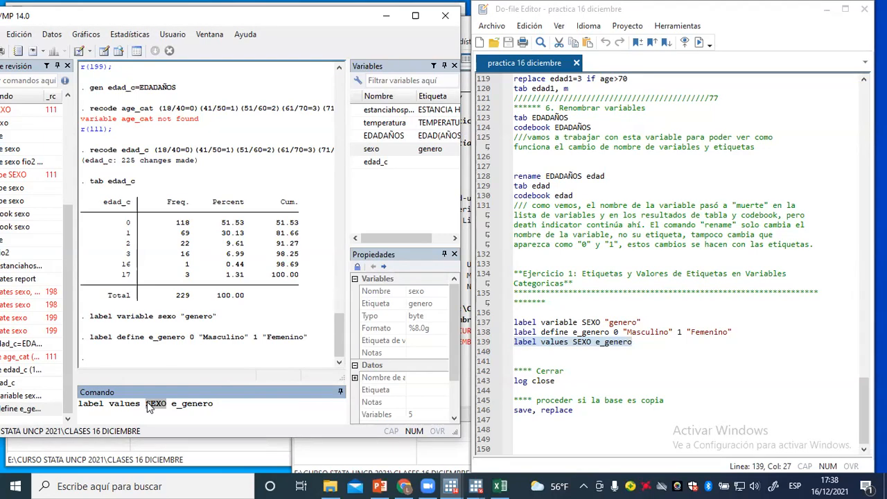
{"action": "type", "text": "sexo"}
{"action": "key", "text": "Return"}
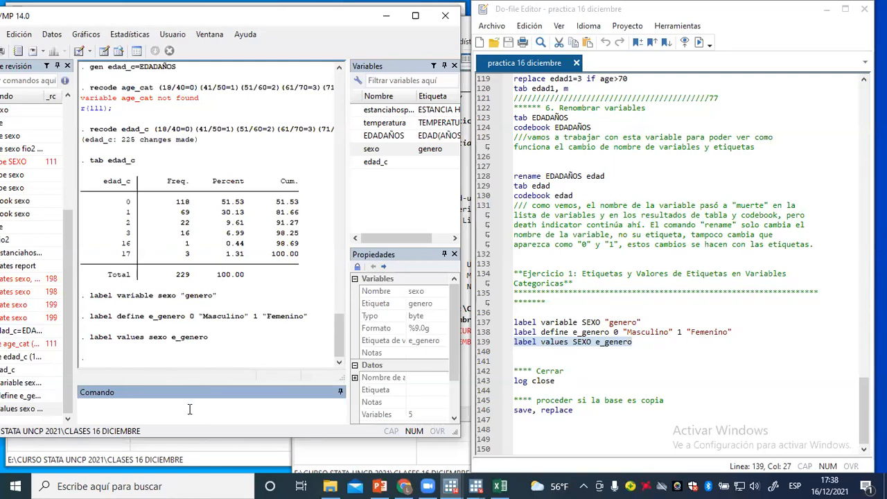
Step: Run "tab sexo" and view the labelled frequency table in the maximized main window before restoring its size
{"action": "type", "text": "tab sexo"}
{"action": "key", "text": "Return"}
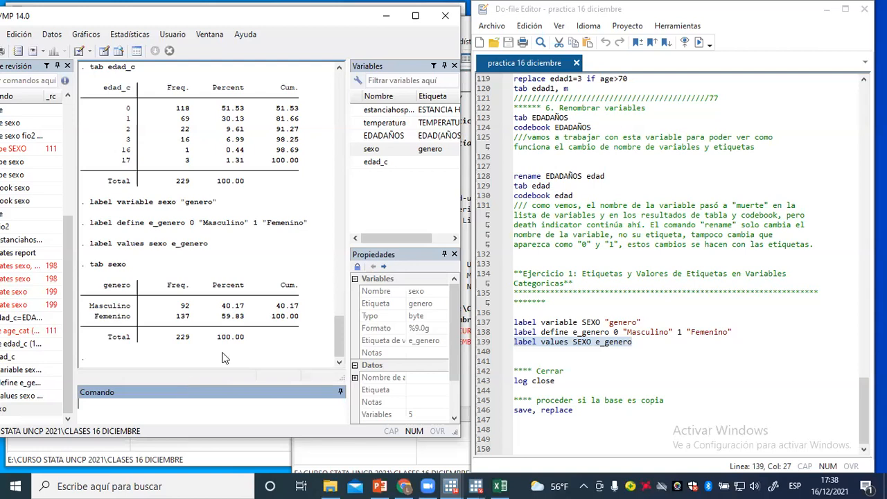
{"action": "left_click", "coordinate": [417, 13]}
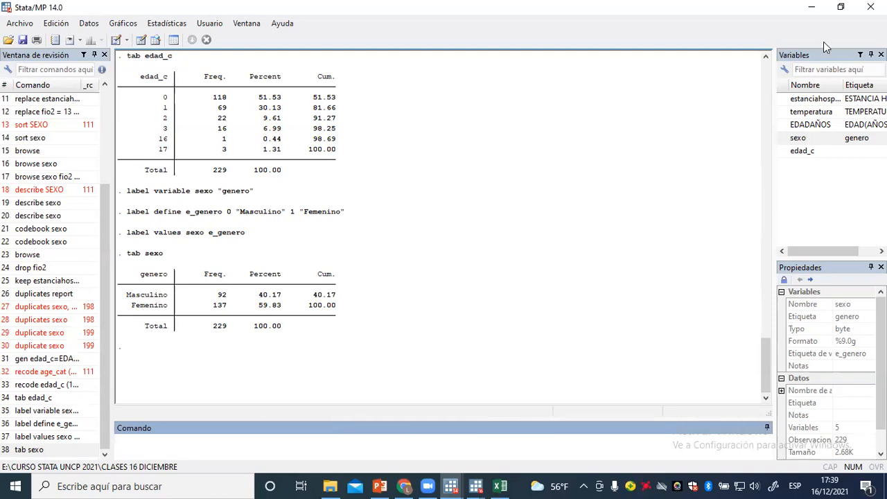
{"action": "left_click", "coordinate": [841, 7]}
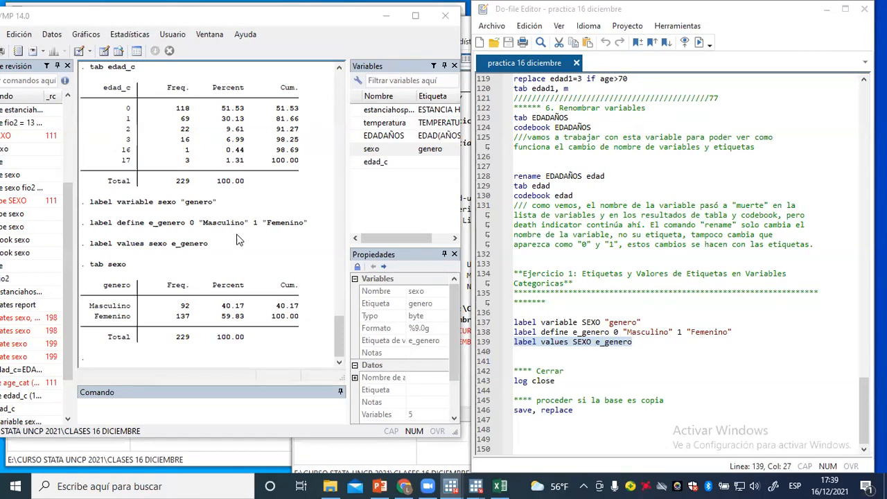
Step: Review the session's earlier results in the maximized main window, back to the codebook output for sexo, and restore the window
{"action": "left_click", "coordinate": [415, 15]}
{"action": "scroll", "coordinate": [373, 335], "scroll_direction": "up", "scroll_amount": 6}
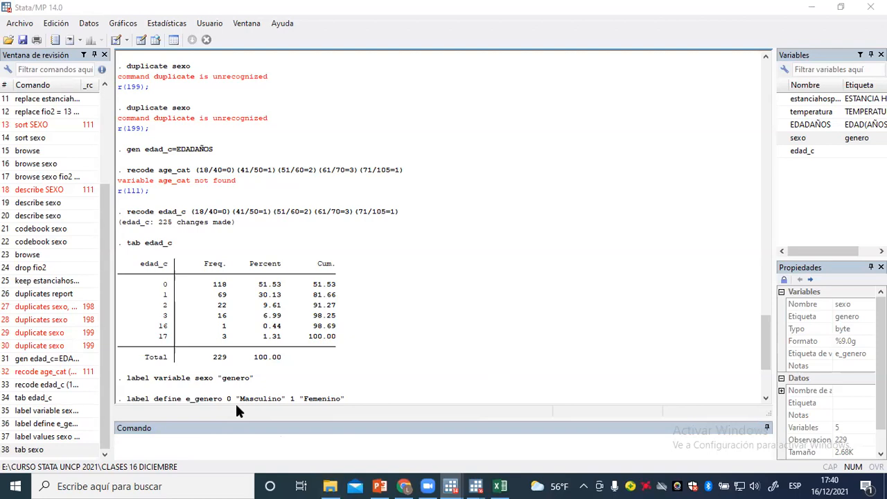
{"action": "scroll", "coordinate": [301, 378], "scroll_direction": "down", "scroll_amount": 1}
{"action": "scroll", "coordinate": [312, 376], "scroll_direction": "up", "scroll_amount": 15}
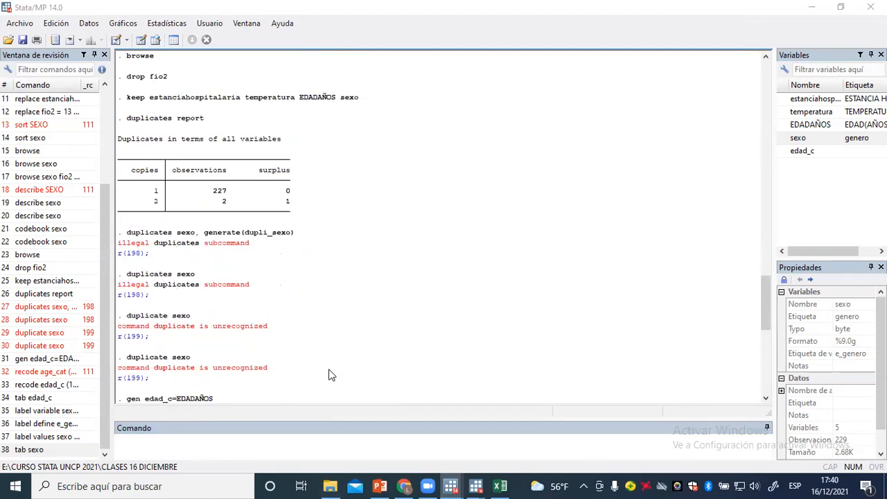
{"action": "scroll", "coordinate": [329, 375], "scroll_direction": "up", "scroll_amount": 4}
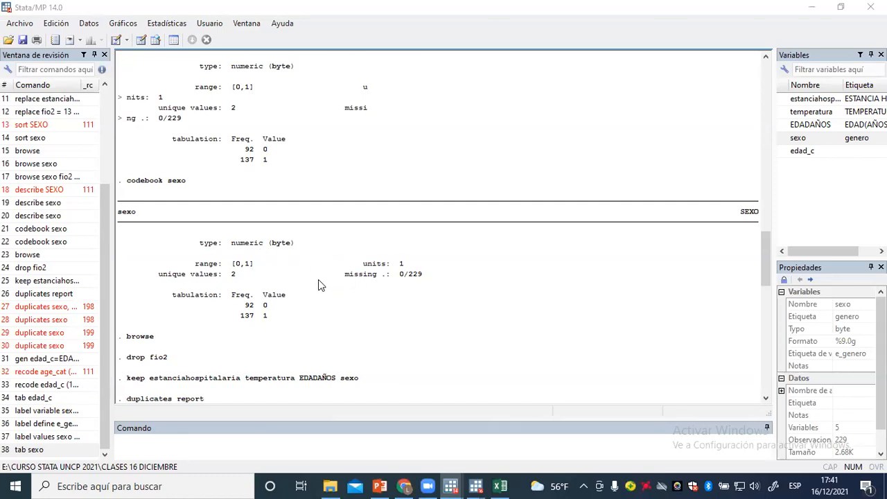
{"action": "scroll", "coordinate": [318, 284], "scroll_direction": "down", "scroll_amount": 14}
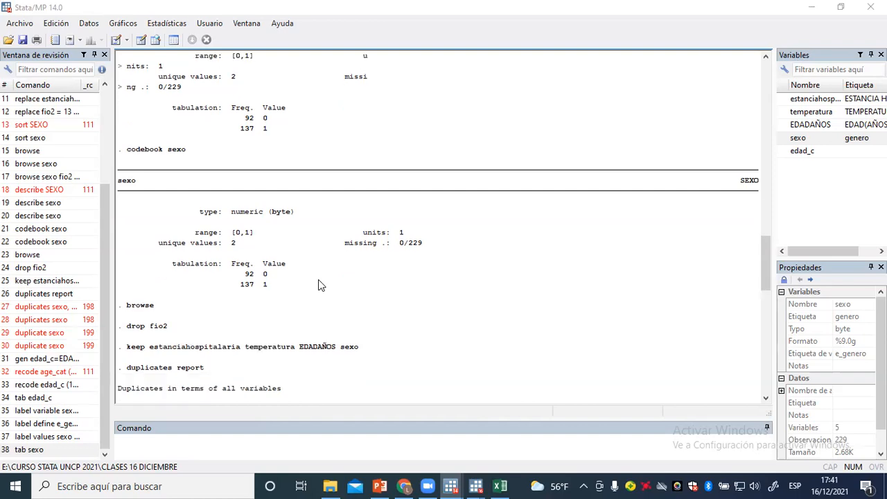
{"action": "scroll", "coordinate": [318, 284], "scroll_direction": "down", "scroll_amount": 8}
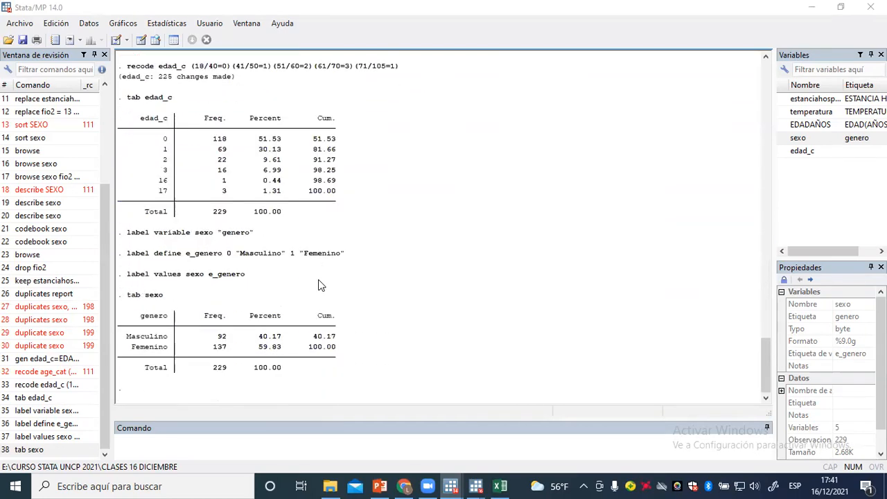
{"action": "left_click", "coordinate": [277, 440]}
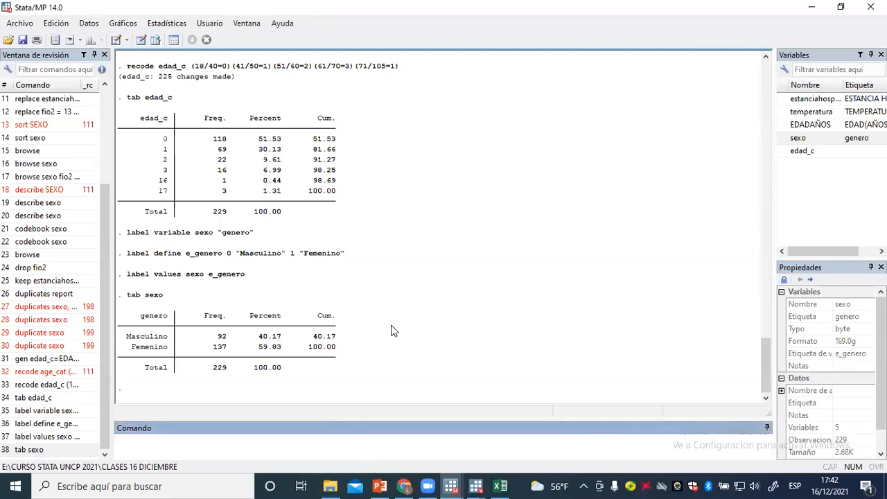
{"action": "scroll", "coordinate": [372, 173], "scroll_direction": "up", "scroll_amount": 2}
{"action": "scroll", "coordinate": [373, 199], "scroll_direction": "down", "scroll_amount": 2}
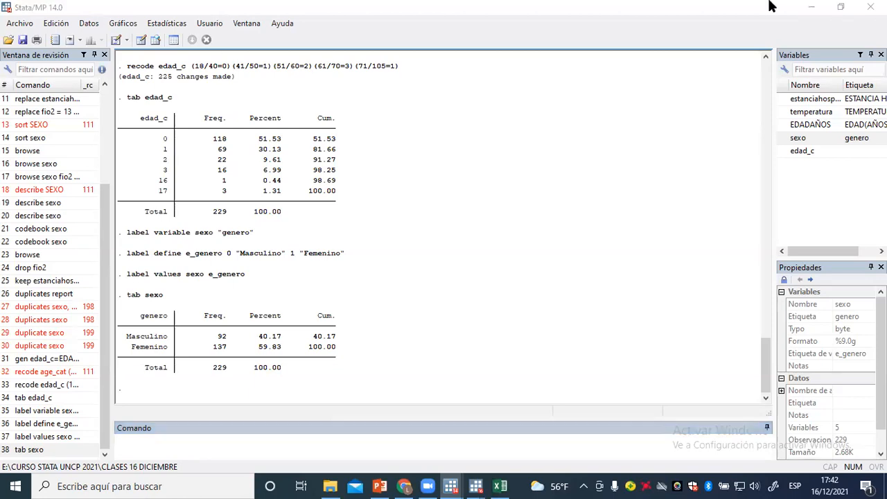
{"action": "left_click", "coordinate": [839, 7]}
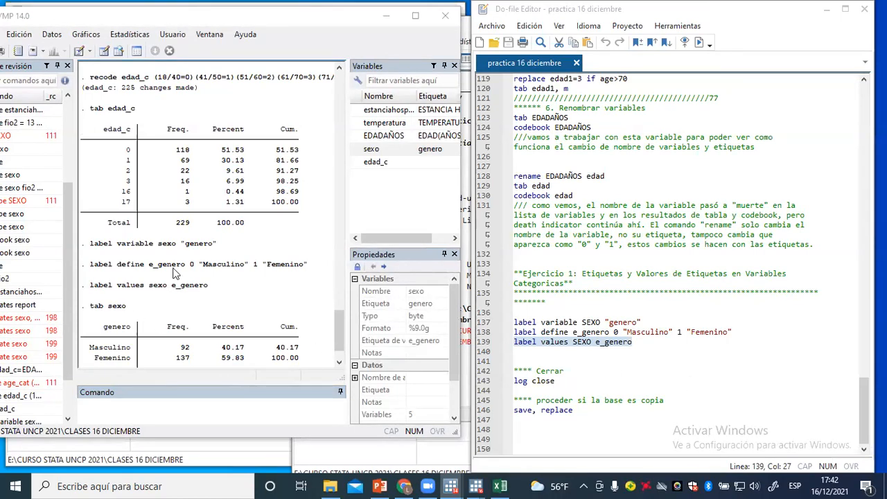
Step: Compare the original codebook output for sexo with the labelled tab sexo table in the results
{"action": "scroll", "coordinate": [208, 333], "scroll_direction": "up", "scroll_amount": 10}
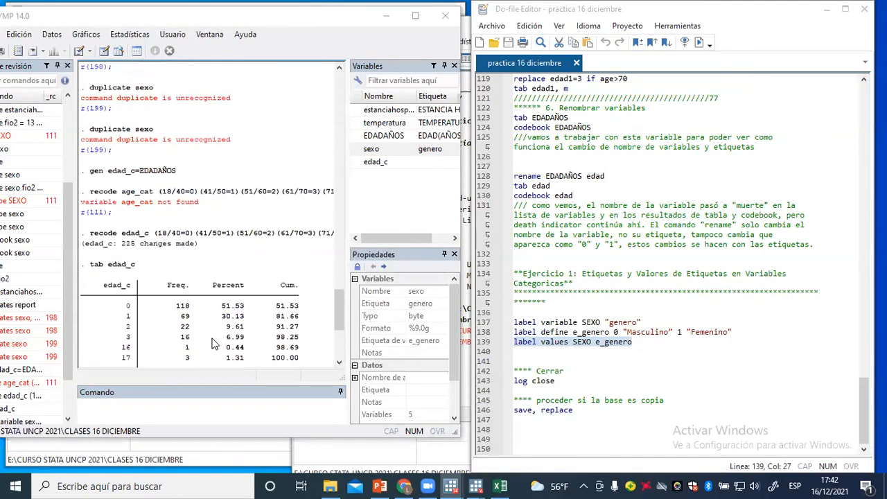
{"action": "scroll", "coordinate": [213, 344], "scroll_direction": "up", "scroll_amount": 15}
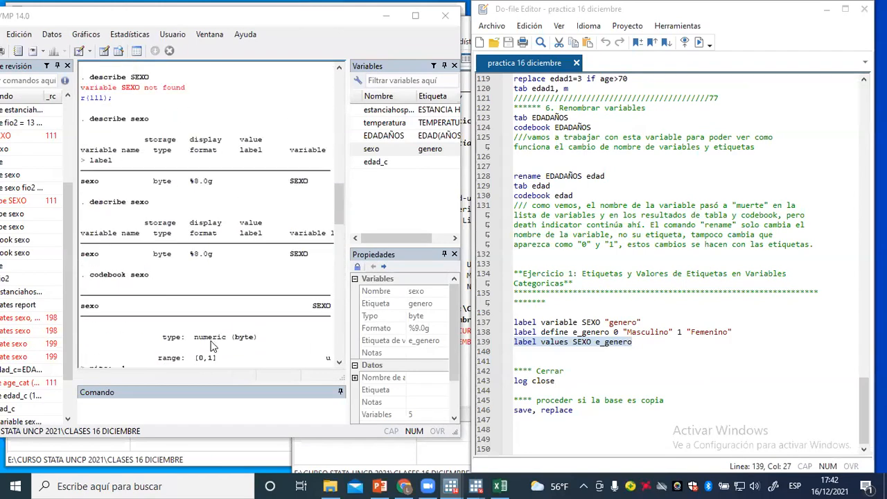
{"action": "scroll", "coordinate": [213, 344], "scroll_direction": "up", "scroll_amount": 10}
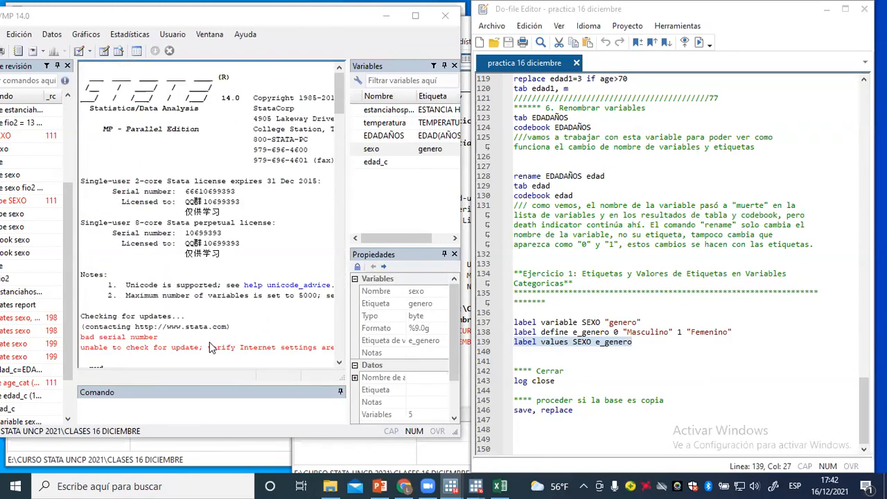
{"action": "scroll", "coordinate": [217, 336], "scroll_direction": "down", "scroll_amount": 5}
{"action": "scroll", "coordinate": [217, 336], "scroll_direction": "down", "scroll_amount": 20}
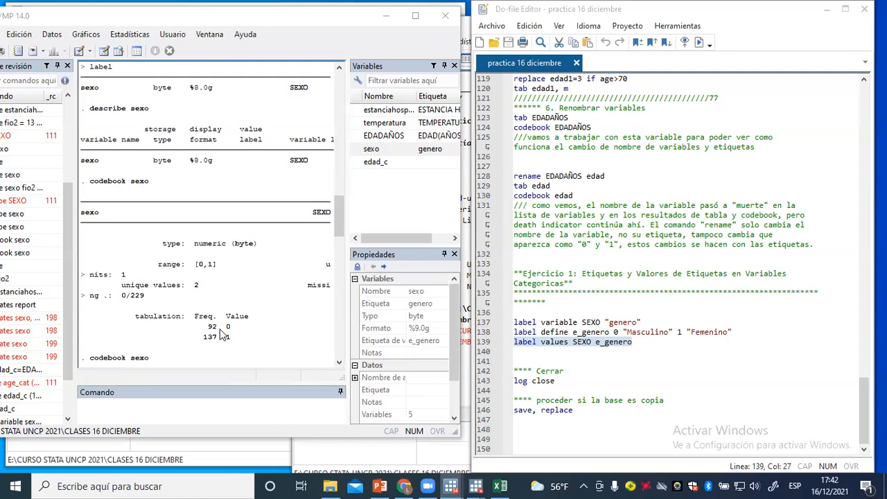
{"action": "scroll", "coordinate": [232, 303], "scroll_direction": "down", "scroll_amount": 15}
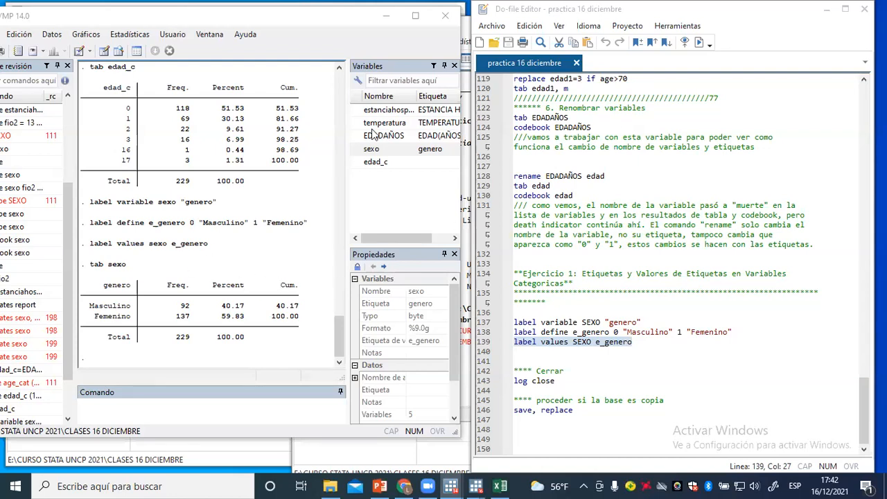
Step: Review the edad_c recoding commands in the maximized main window and section 5 of the do-file on creating new variables
{"action": "left_click", "coordinate": [420, 14]}
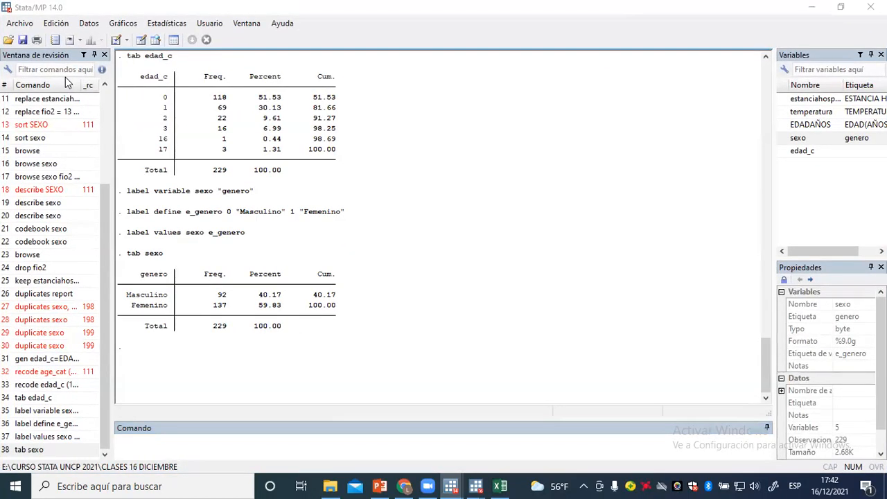
{"action": "left_click", "coordinate": [520, 232]}
{"action": "scroll", "coordinate": [550, 251], "scroll_direction": "up", "scroll_amount": 9}
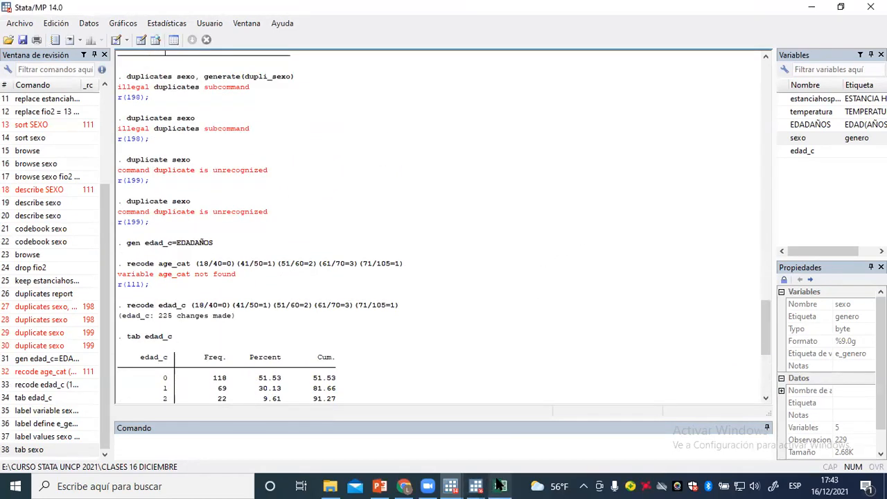
{"action": "left_click", "coordinate": [475, 486]}
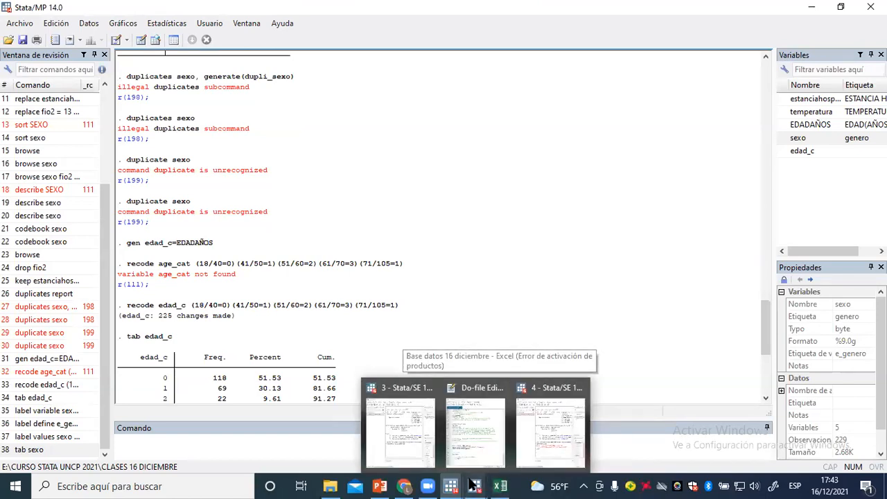
{"action": "left_click", "coordinate": [475, 423]}
{"action": "scroll", "coordinate": [612, 225], "scroll_direction": "up", "scroll_amount": 15}
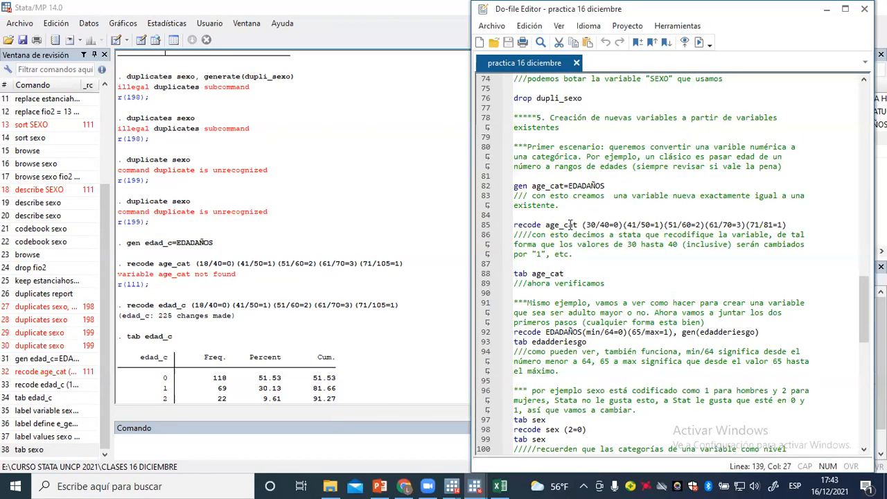
{"action": "left_click", "coordinate": [358, 173]}
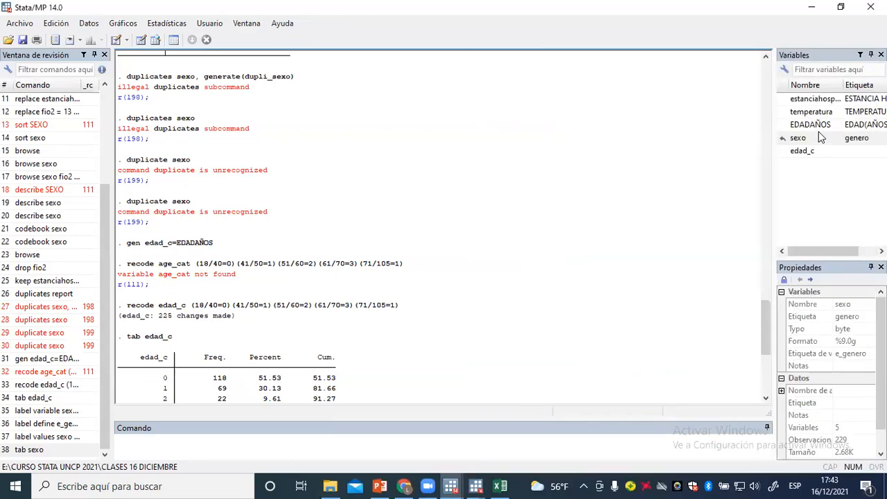
Step: Restore the main window's size and widen the results pane to examine the full recode command and the edad_c frequency table
{"action": "left_click", "coordinate": [841, 9]}
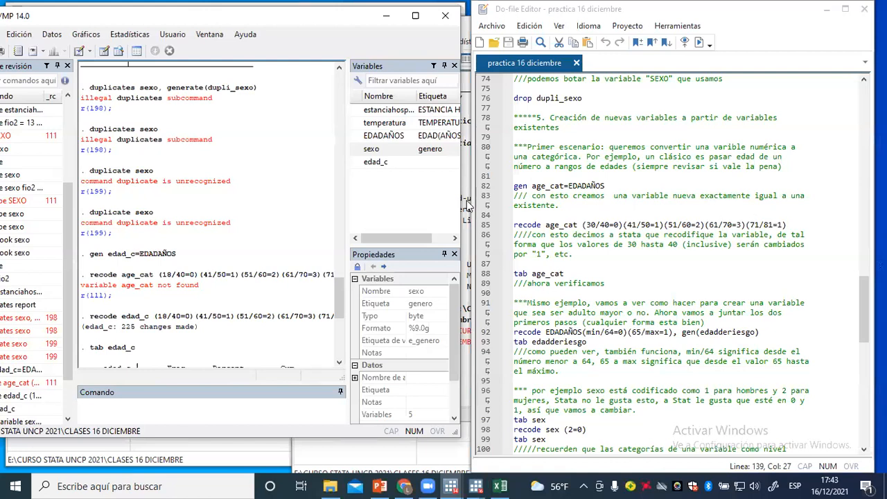
{"action": "scroll", "coordinate": [243, 240], "scroll_direction": "up", "scroll_amount": 1}
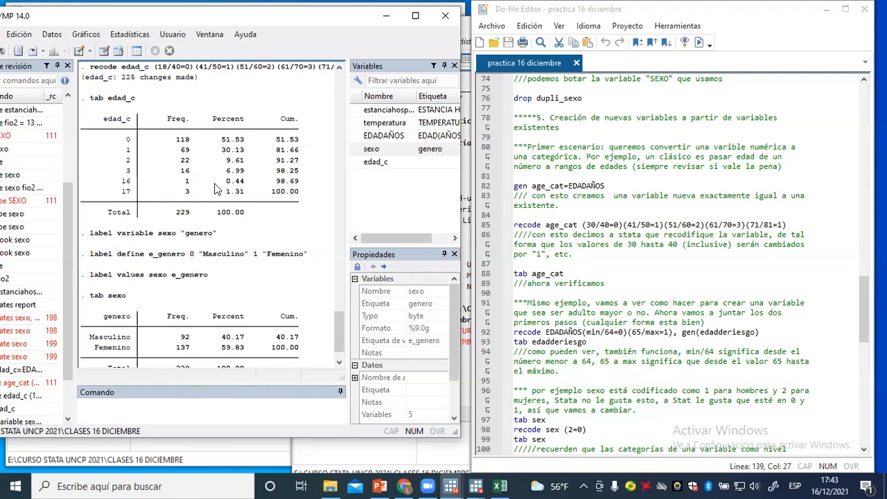
{"action": "scroll", "coordinate": [199, 182], "scroll_direction": "up", "scroll_amount": 1}
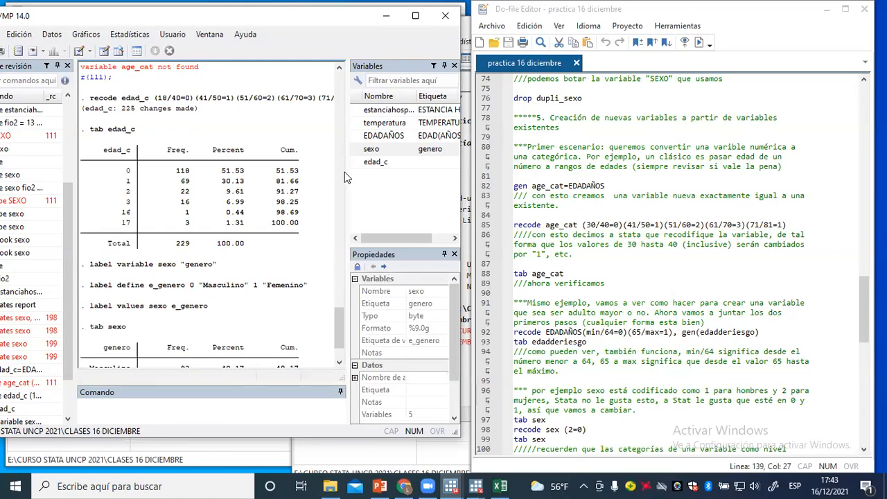
{"action": "left_click_drag", "start_coordinate": [349, 177], "coordinate": [415, 177]}
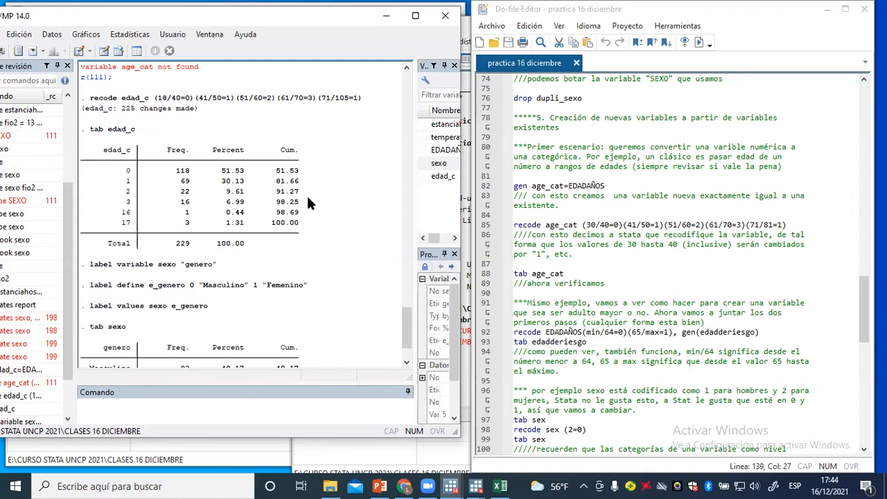
Step: Run "browse", examine the edad_c codes against EDADAÑOS through the last observations, and close the data viewer
{"action": "type", "text": "browse"}
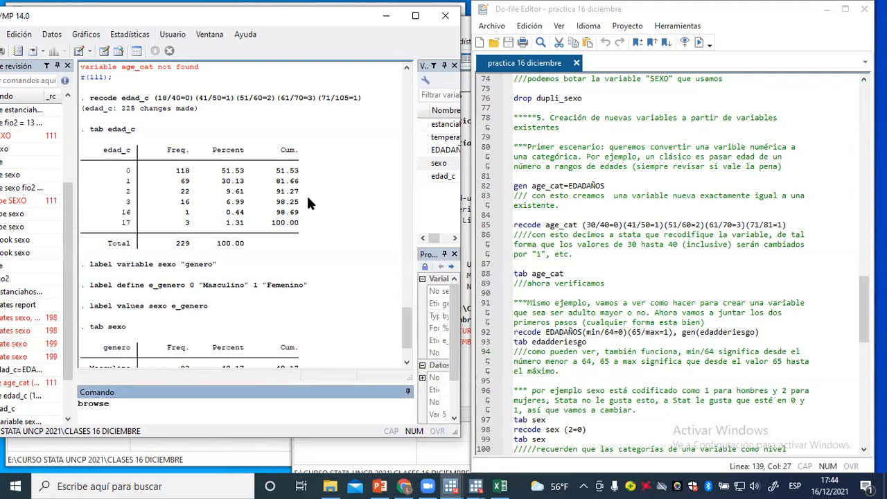
{"action": "key", "text": "Return"}
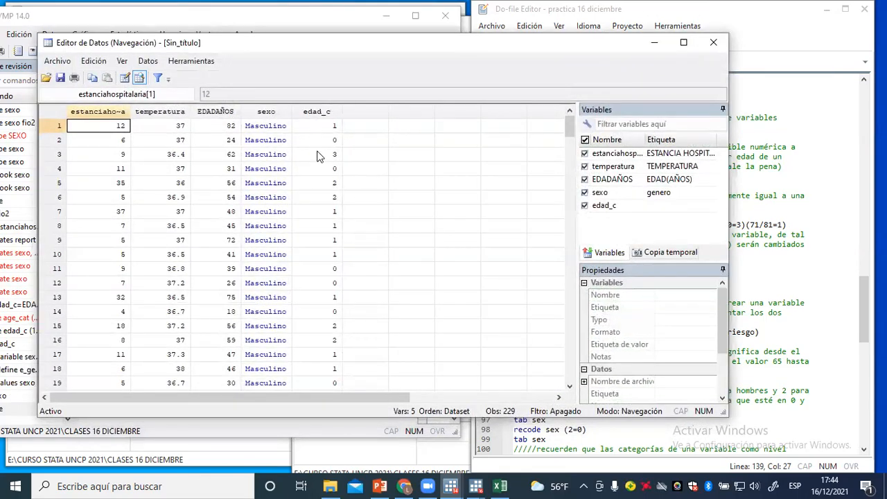
{"action": "scroll", "coordinate": [321, 153], "scroll_direction": "down", "scroll_amount": 20}
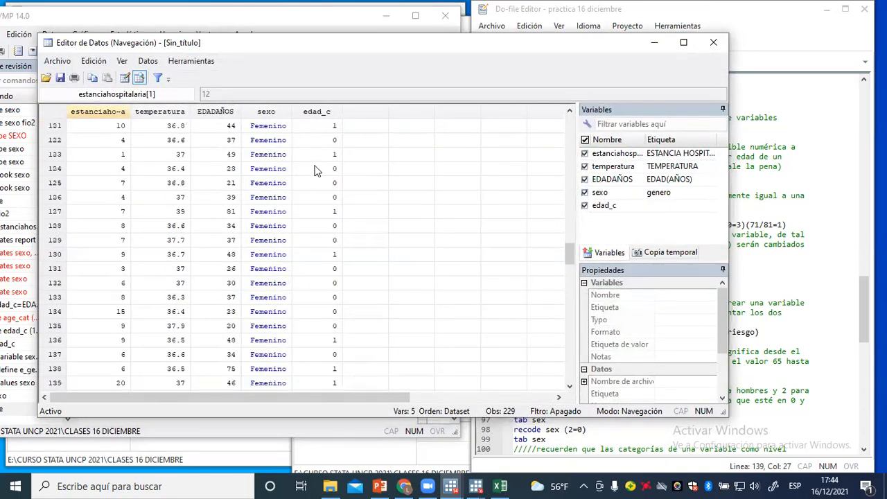
{"action": "scroll", "coordinate": [335, 223], "scroll_direction": "up", "scroll_amount": 5}
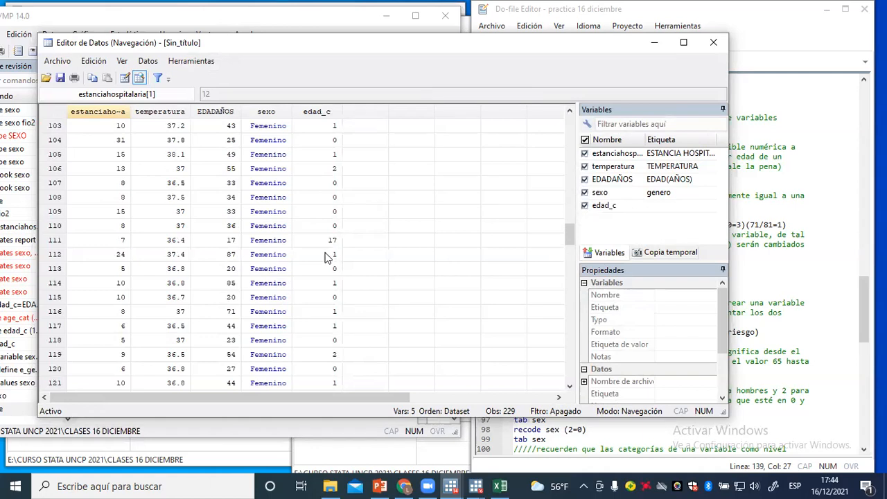
{"action": "scroll", "coordinate": [309, 246], "scroll_direction": "down", "scroll_amount": 14}
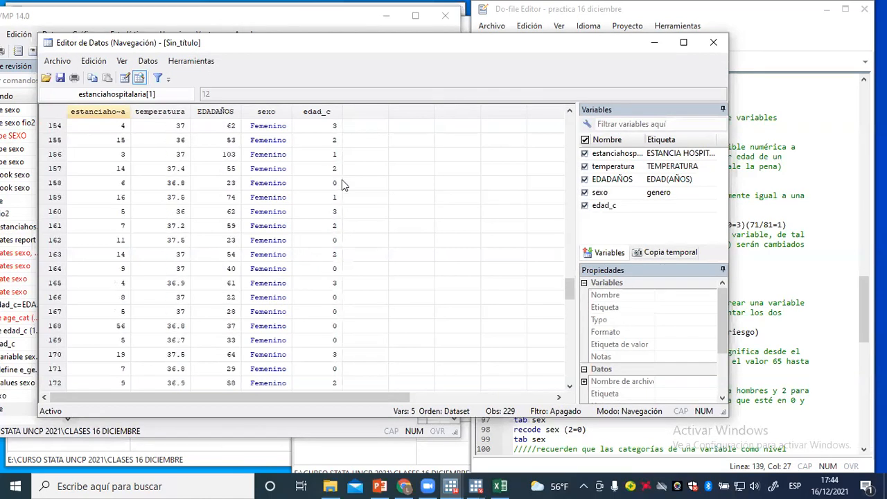
{"action": "scroll", "coordinate": [323, 236], "scroll_direction": "down", "scroll_amount": 9}
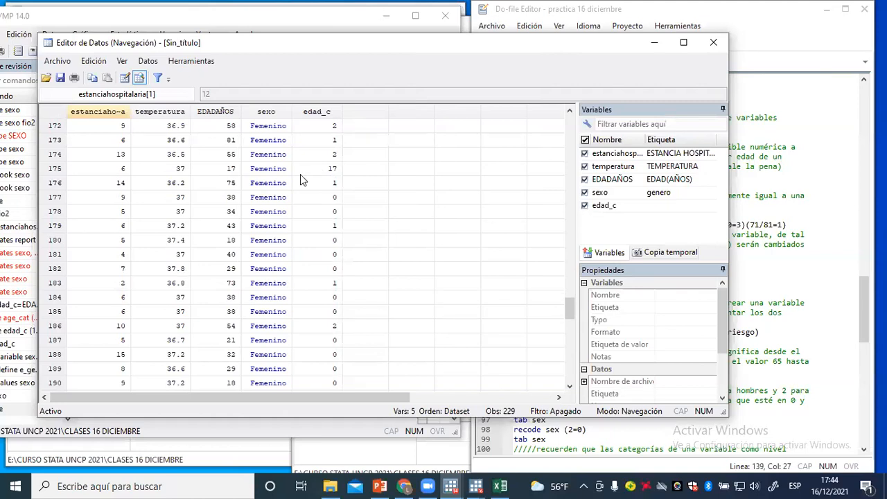
{"action": "scroll", "coordinate": [307, 197], "scroll_direction": "down", "scroll_amount": 16}
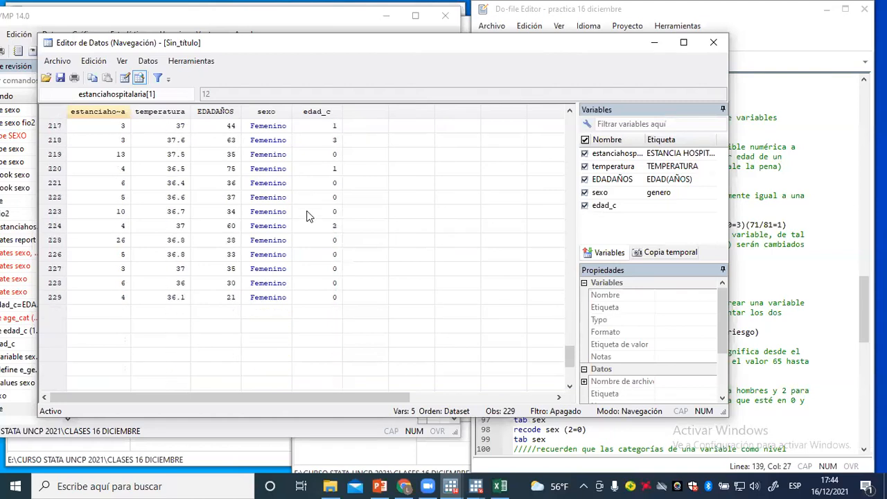
{"action": "scroll", "coordinate": [318, 241], "scroll_direction": "up", "scroll_amount": 5}
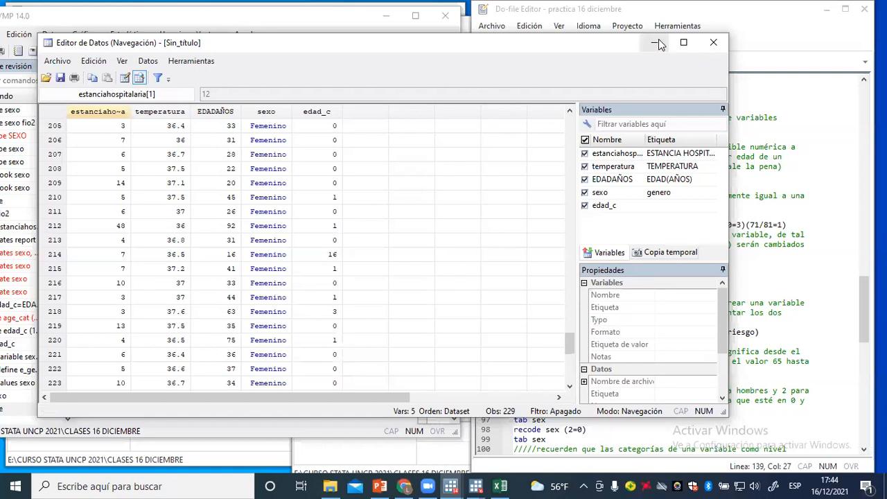
{"action": "left_click", "coordinate": [713, 43]}
Step: Check the edad_c frequency table, run "browse" again to inspect the EDADAÑOS column, and minimize the data viewer
{"action": "scroll", "coordinate": [206, 282], "scroll_direction": "up", "scroll_amount": 1}
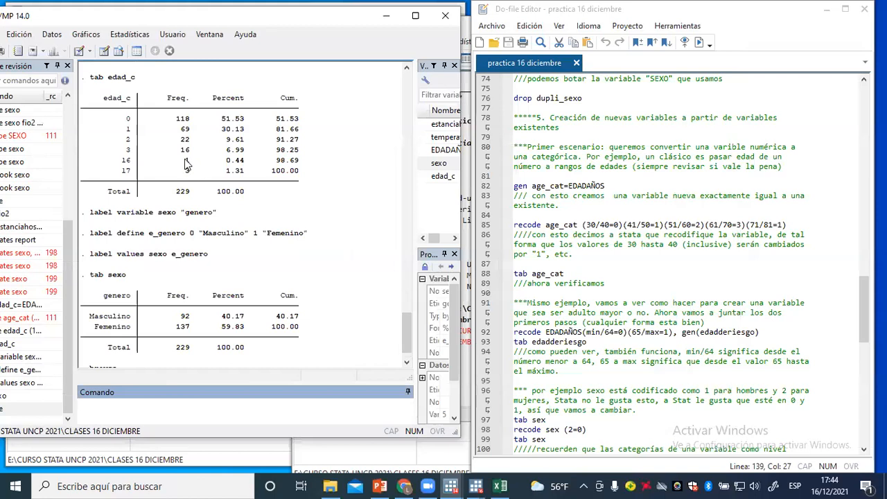
{"action": "scroll", "coordinate": [198, 174], "scroll_direction": "up", "scroll_amount": 1}
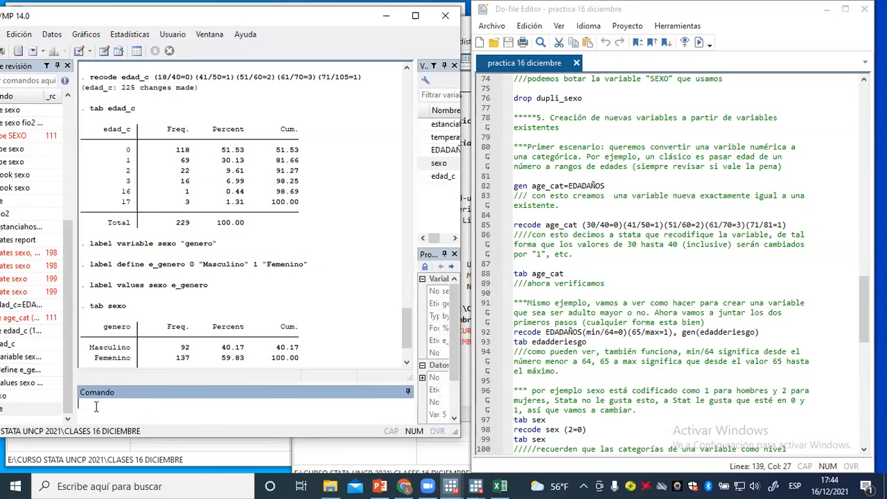
{"action": "type", "text": "rowse"}
{"action": "key", "text": "Return"}
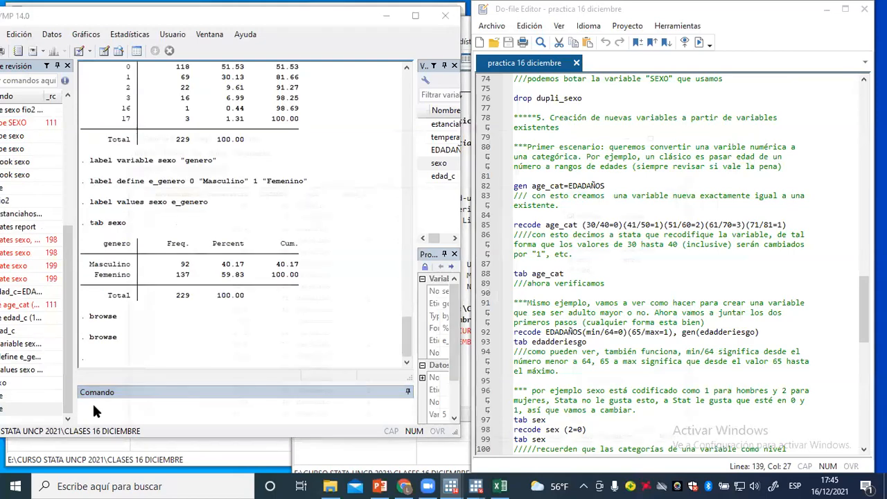
{"action": "scroll", "coordinate": [338, 296], "scroll_direction": "down", "scroll_amount": 16}
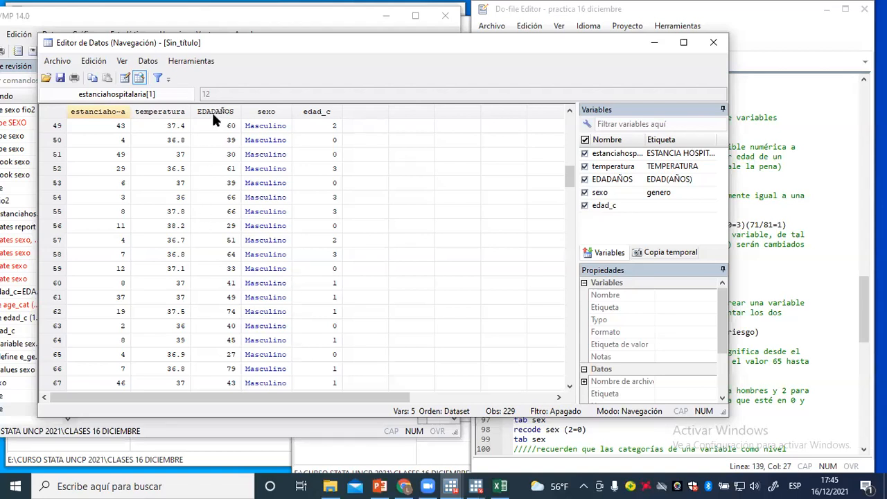
{"action": "left_click", "coordinate": [654, 43]}
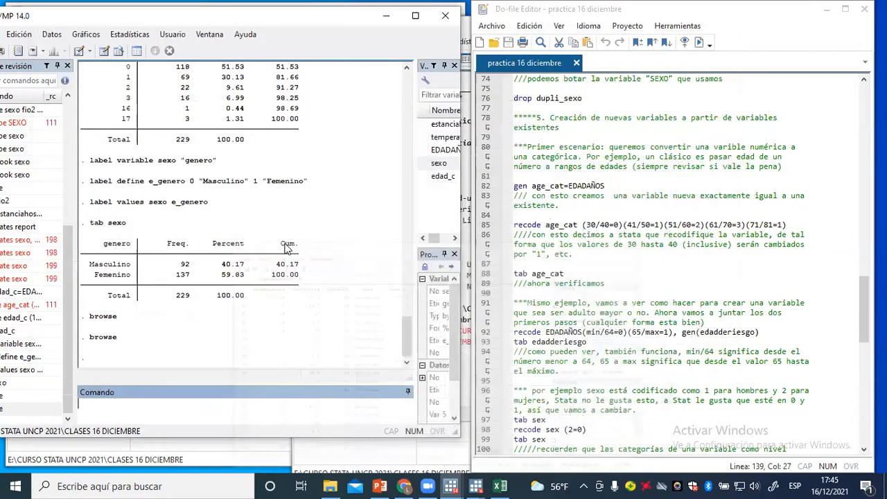
Step: Find and highlight the gen edad_c=EDADAÑOS command in the earlier results and maximize the main window
{"action": "scroll", "coordinate": [198, 199], "scroll_direction": "up", "scroll_amount": 7}
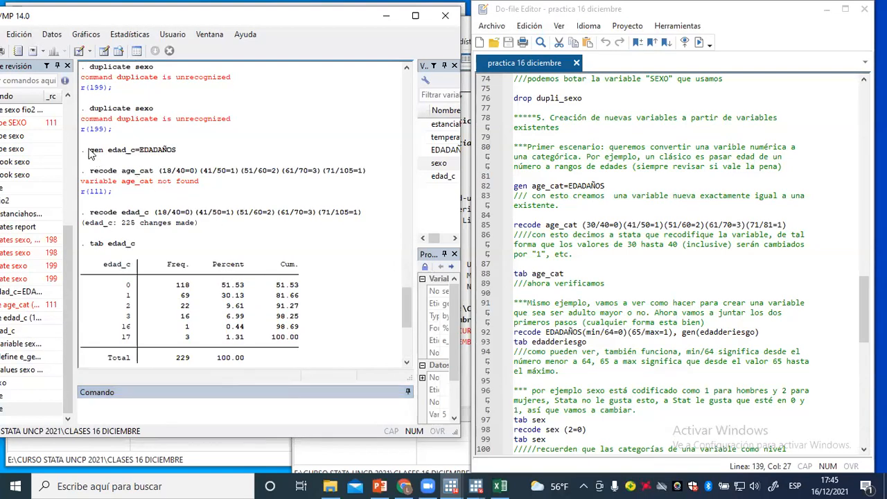
{"action": "left_click_drag", "start_coordinate": [83, 150], "coordinate": [174, 153]}
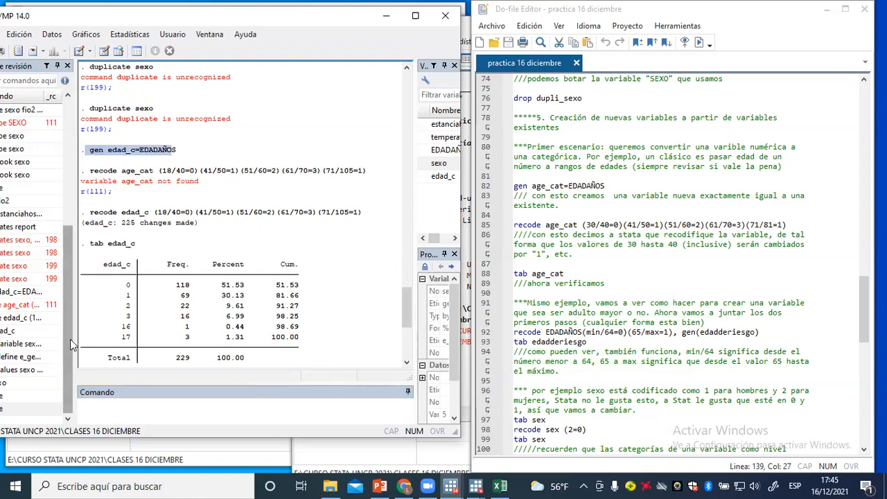
{"action": "left_click", "coordinate": [415, 15]}
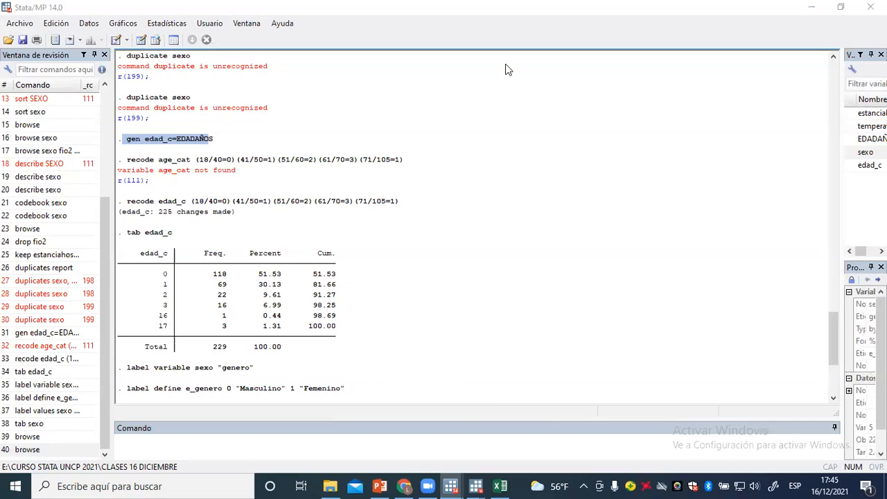
{"action": "left_click", "coordinate": [52, 333]}
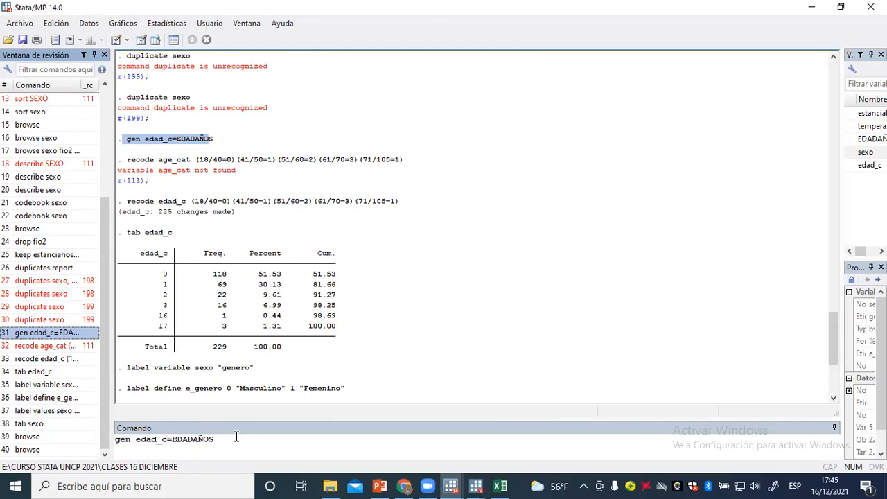
{"action": "left_click_drag", "start_coordinate": [235, 437], "coordinate": [116, 439]}
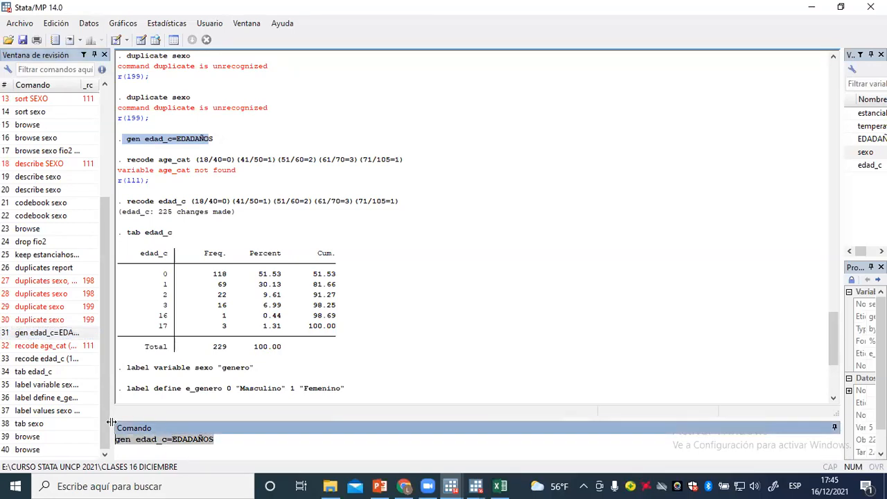
{"action": "key", "text": "BackSpace"}
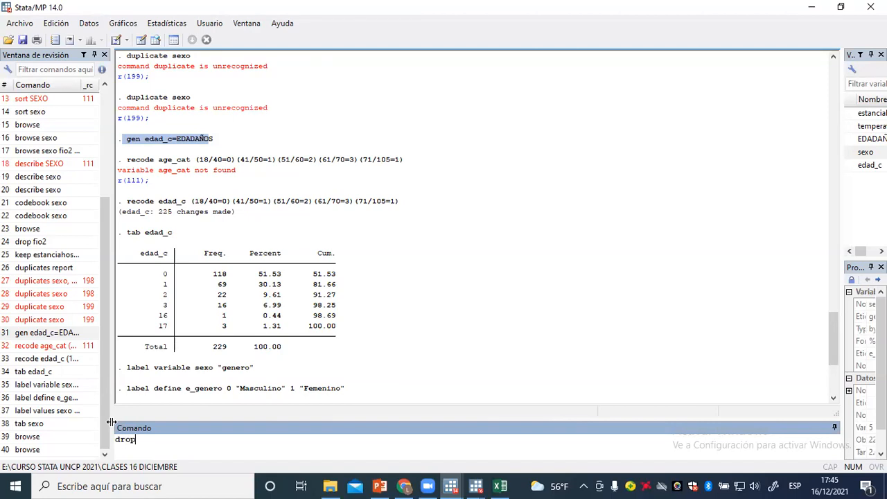
Step: Run "drop edad_c" to delete the recoded age variable, and widen the variables list to show names and labels
{"action": "type", "text": "drop edad_c"}
{"action": "left_click_drag", "start_coordinate": [842, 187], "coordinate": [675, 206]}
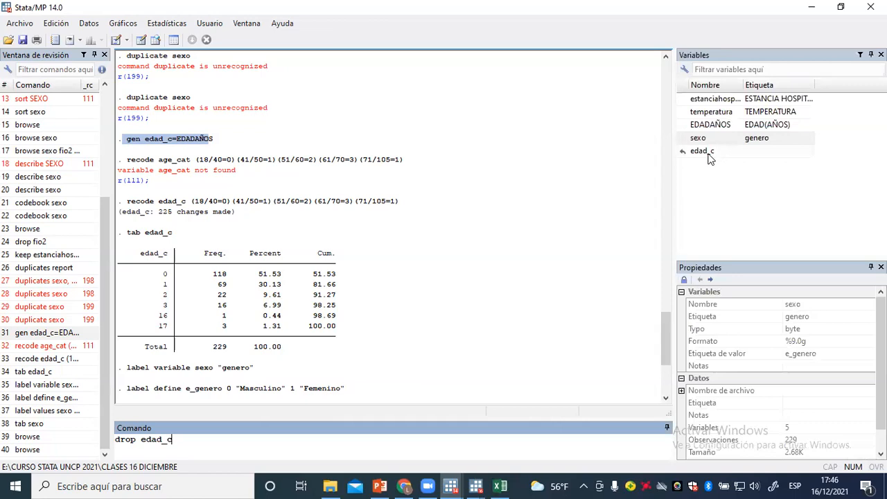
{"action": "key", "text": "Return"}
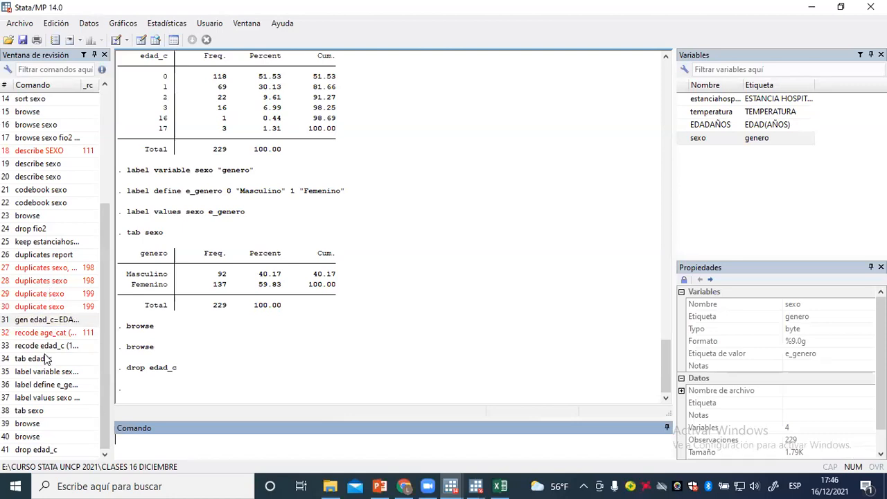
Step: Regenerate edad_c from EDADAÑOS and recode it with (15/40=0)(41/50=1)(51/60=2)(61/70=3)(71/105=1)
{"action": "left_click", "coordinate": [48, 319]}
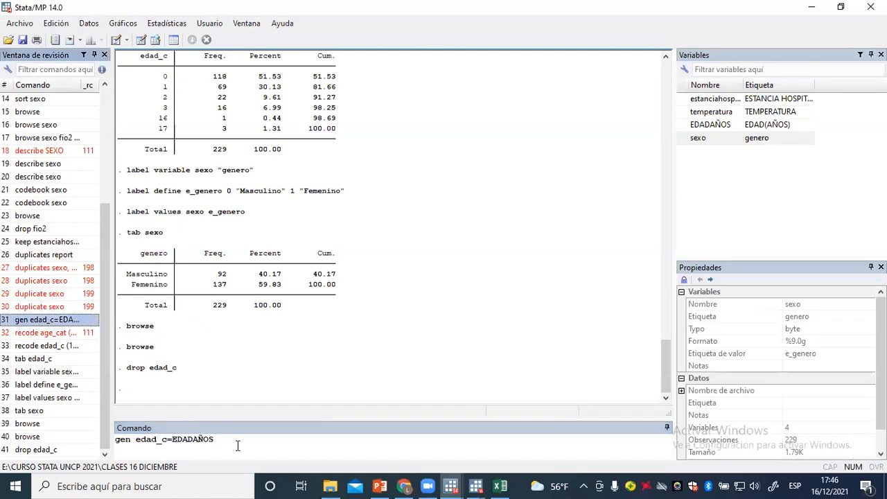
{"action": "key", "text": "Return"}
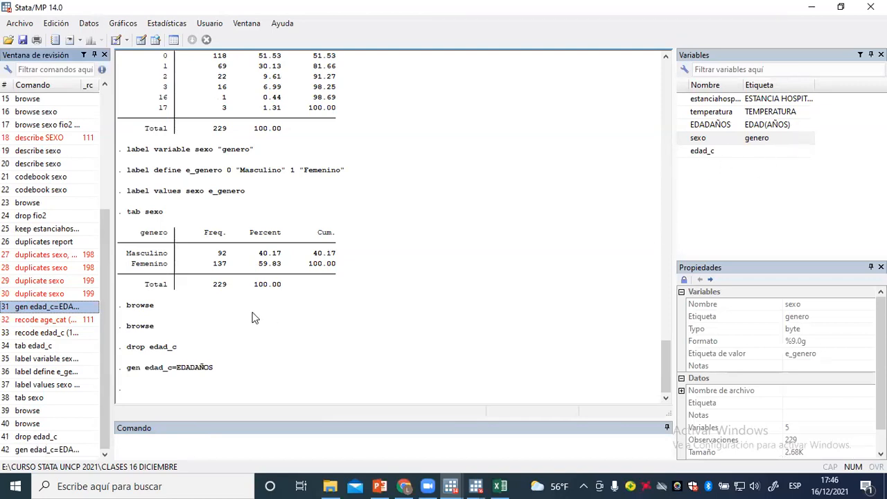
{"action": "left_click", "coordinate": [50, 335]}
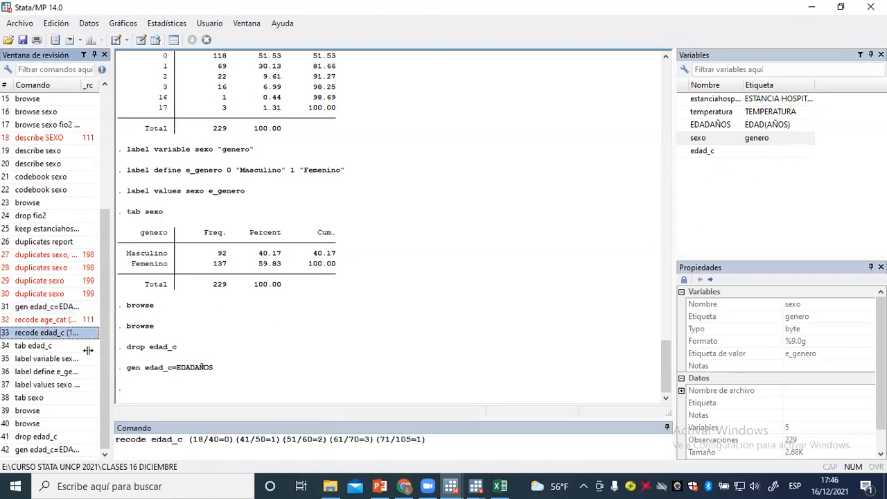
{"action": "left_click", "coordinate": [210, 439]}
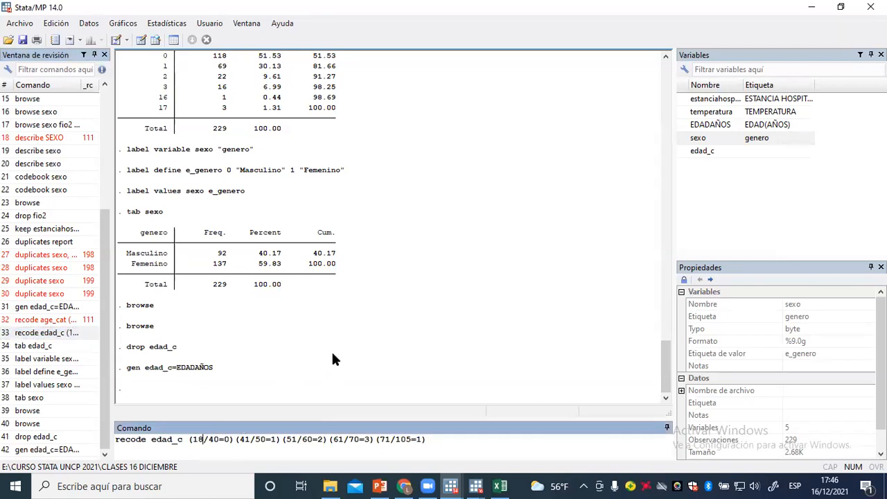
{"action": "key", "text": "BackSpace"}
{"action": "key", "text": "BackSpace"}
{"action": "type", "text": "15"}
{"action": "key", "text": "Return"}
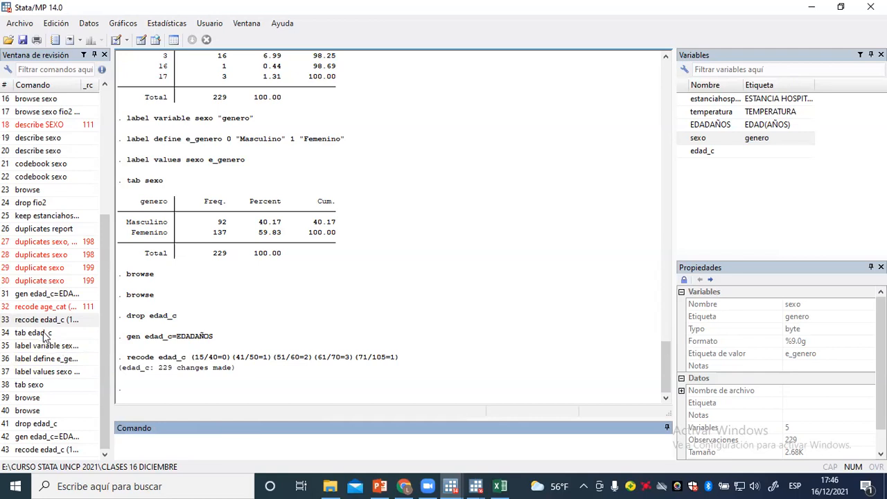
Step: Run "tab edad_c" to produce the frequency table of the newly recoded age variable
{"action": "left_click", "coordinate": [41, 333]}
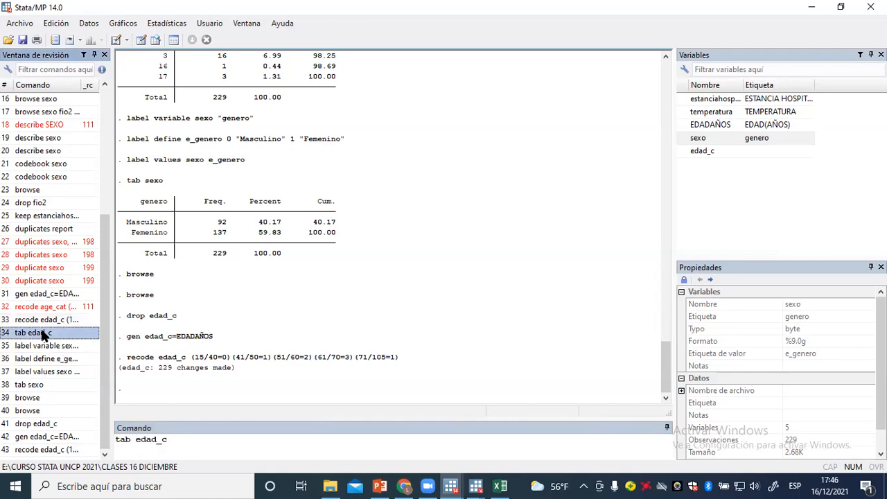
{"action": "double_click", "coordinate": [41, 333]}
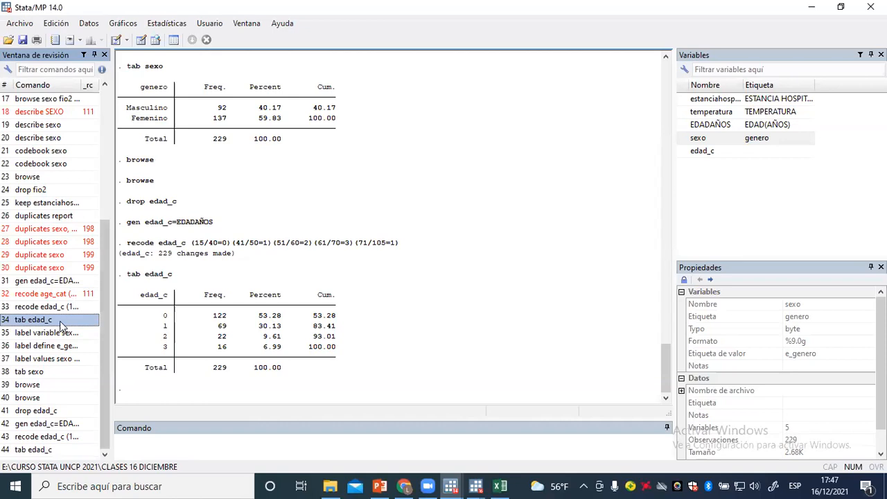
{"action": "left_click", "coordinate": [69, 439]}
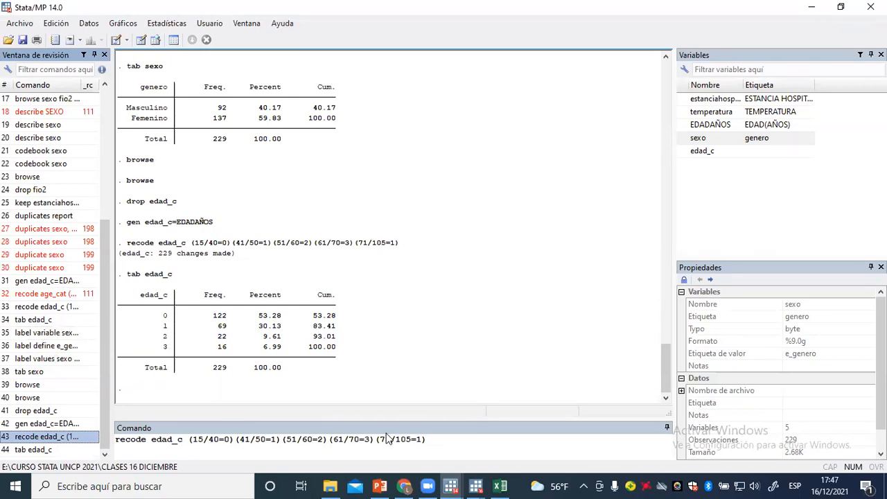
{"action": "left_click_drag", "start_coordinate": [449, 442], "coordinate": [78, 429]}
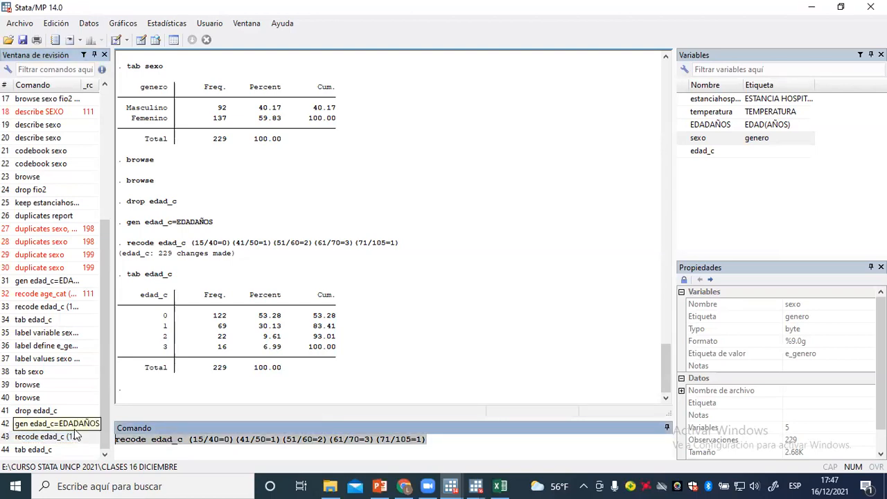
{"action": "key", "text": "BackSpace"}
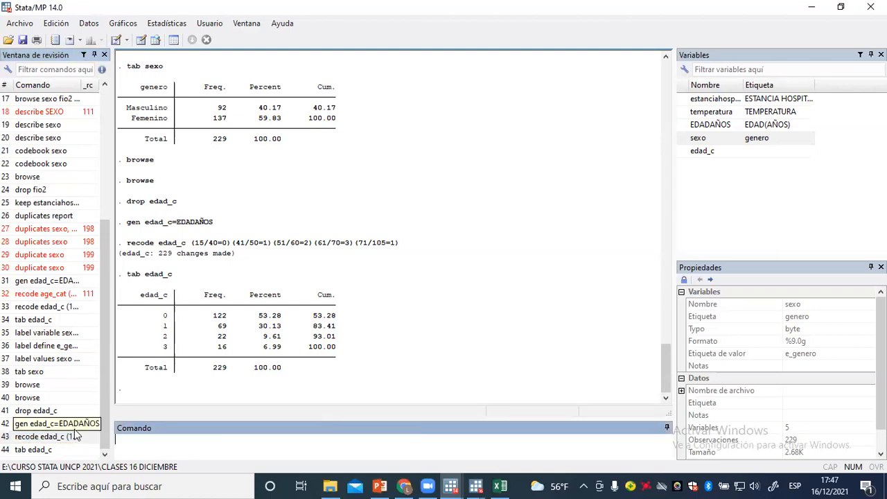
Step: Reuse the earlier label variable command to give edad_c the variable label "edadcategorizada"
{"action": "left_click", "coordinate": [46, 321]}
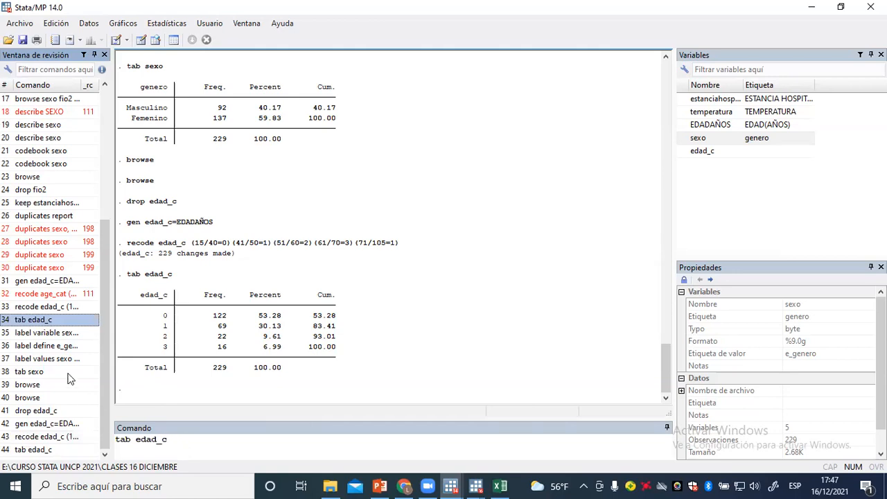
{"action": "left_click", "coordinate": [61, 333]}
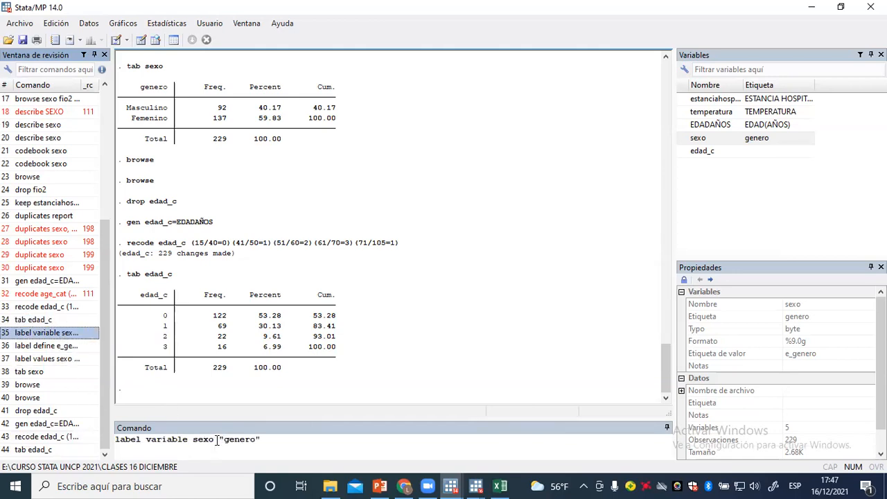
{"action": "left_click_drag", "start_coordinate": [215, 440], "coordinate": [194, 441]}
{"action": "type", "text": "edad_c"}
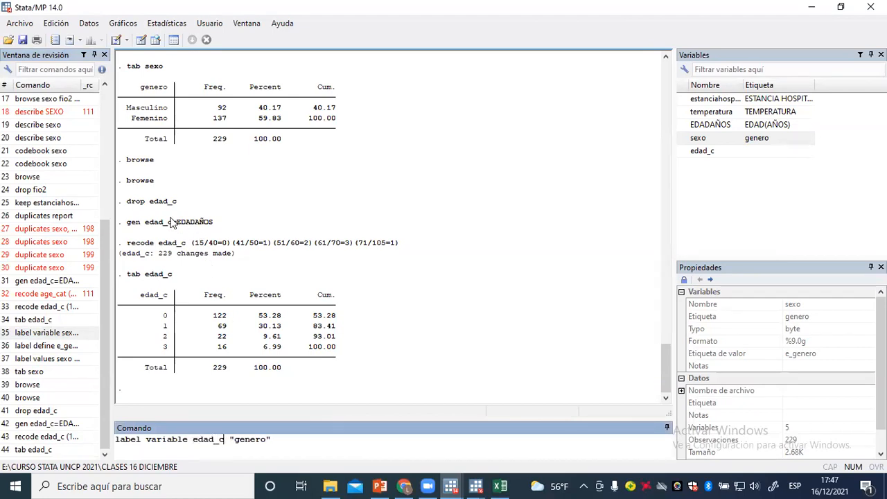
{"action": "left_click_drag", "start_coordinate": [267, 438], "coordinate": [236, 440]}
{"action": "key", "text": "BackSpace"}
{"action": "type", "text": "edadcategorizada"}
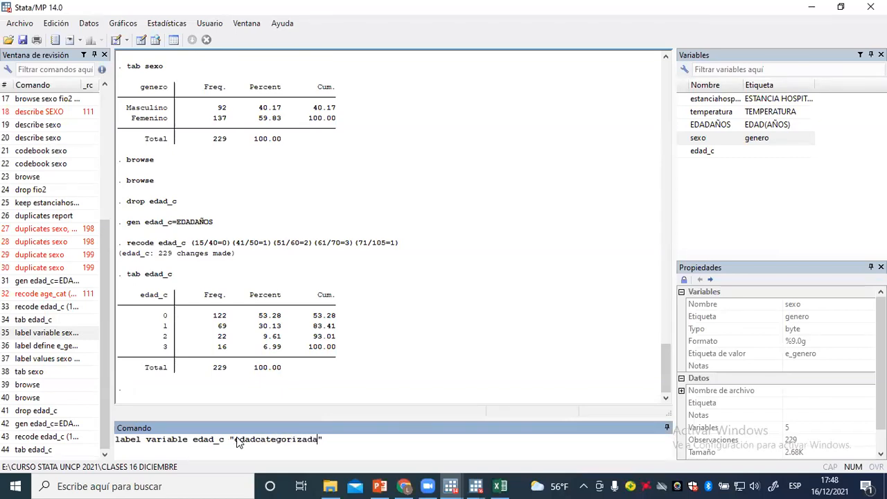
{"action": "key", "text": "Return"}
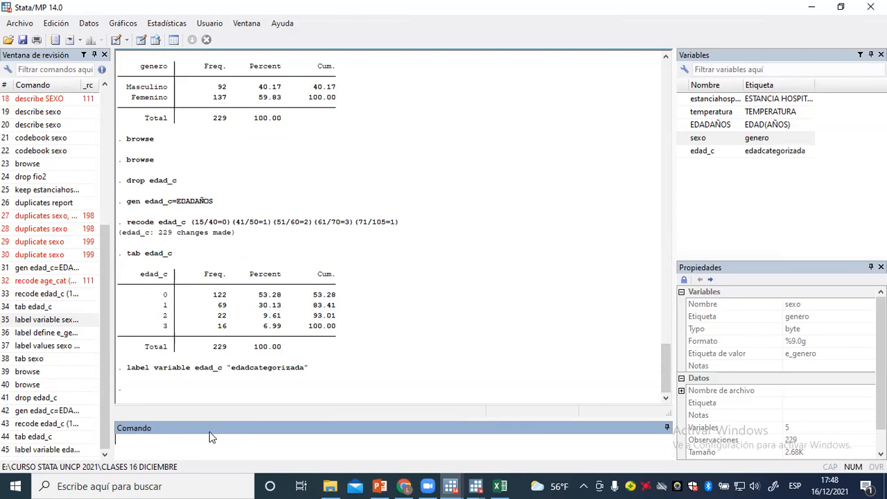
Step: Recall the earlier label define command and change its value label name to e_edadcategorizada
{"action": "left_click", "coordinate": [59, 338]}
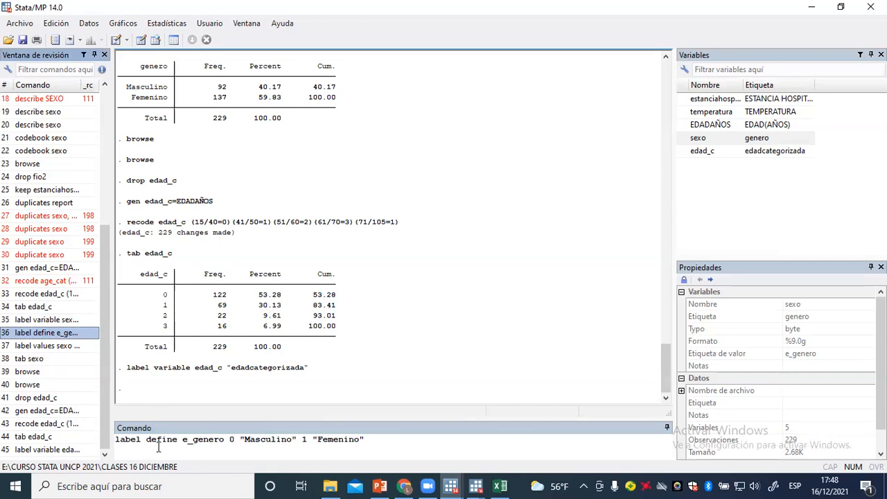
{"action": "left_click_drag", "start_coordinate": [178, 439], "coordinate": [117, 439]}
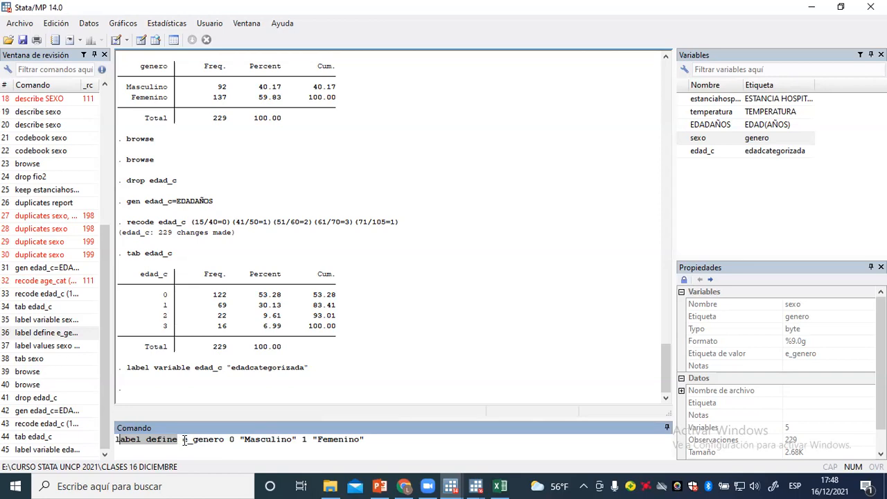
{"action": "left_click_drag", "start_coordinate": [182, 440], "coordinate": [365, 439]}
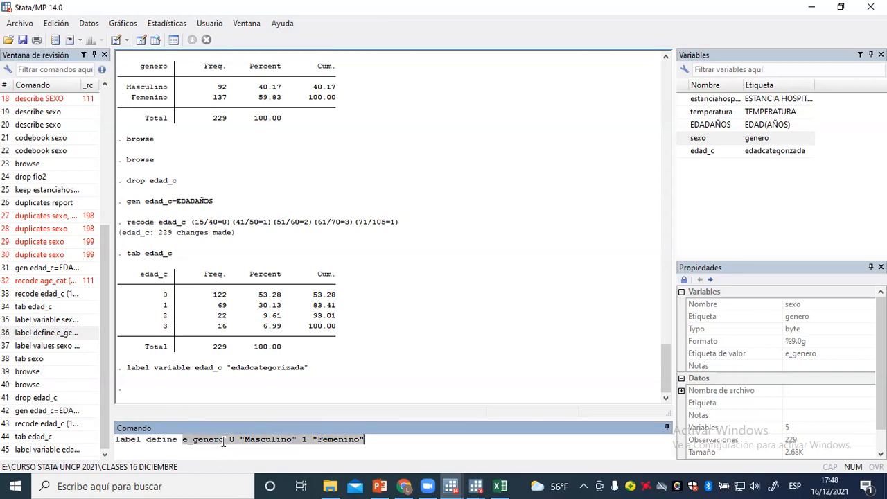
{"action": "left_click", "coordinate": [223, 440]}
{"action": "double_click", "coordinate": [188, 439]}
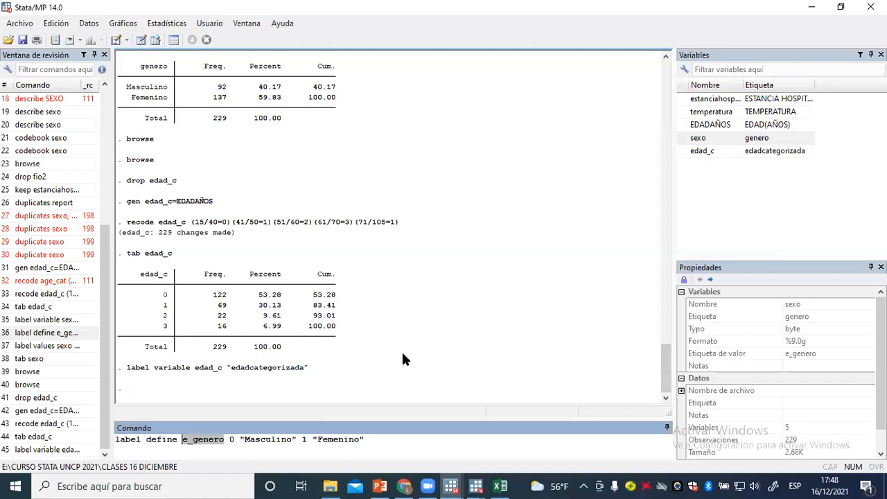
{"action": "left_click", "coordinate": [220, 439]}
{"action": "left_click_drag", "start_coordinate": [223, 439], "coordinate": [195, 437]}
{"action": "key", "text": "BackSpace"}
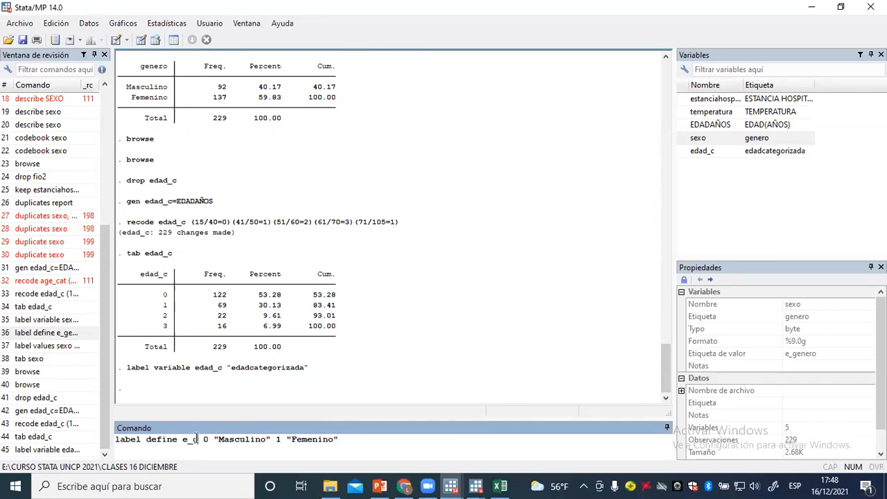
{"action": "type", "text": "edad"}
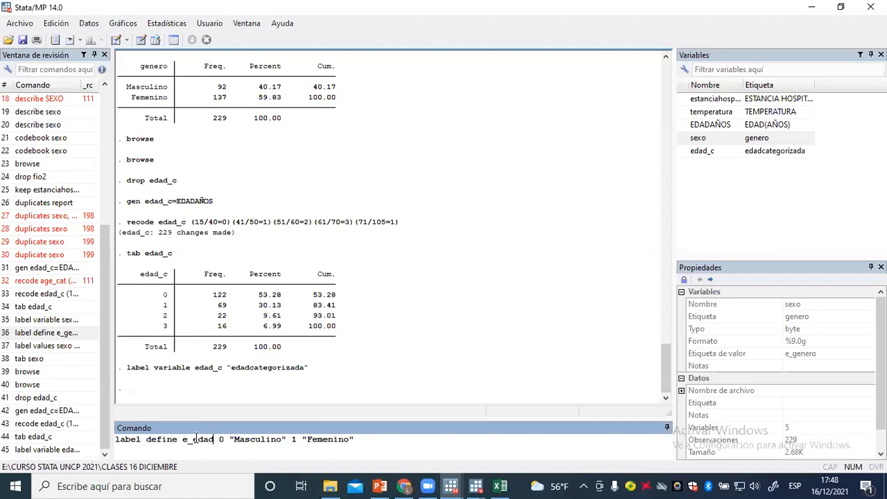
{"action": "type", "text": "categori"}
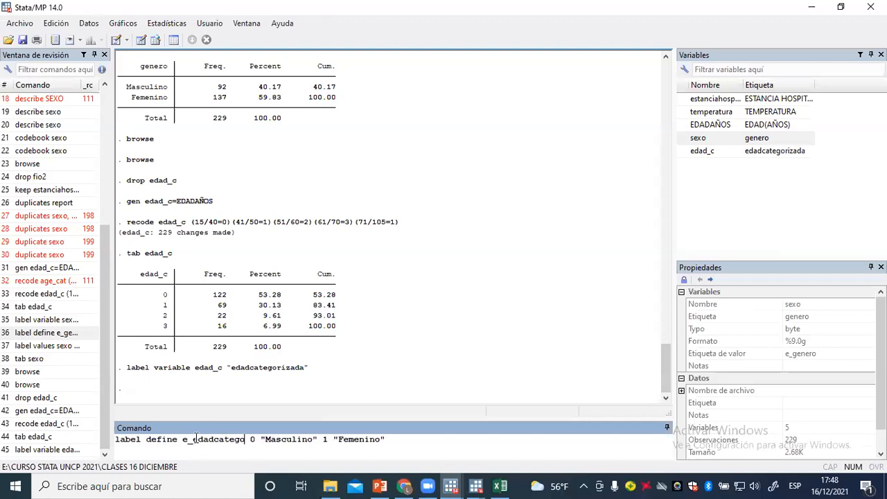
{"action": "type", "text": "zada"}
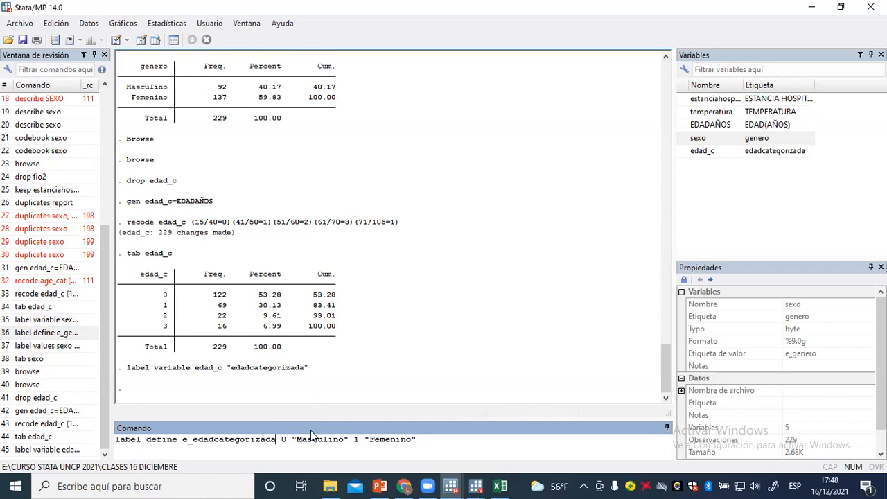
Step: Set the label values to 0 "primeraedad", 1 "segundaedad", 2 "terceraedad" and 3 "edadriesgo", and run the label define command
{"action": "left_click_drag", "start_coordinate": [344, 441], "coordinate": [296, 440]}
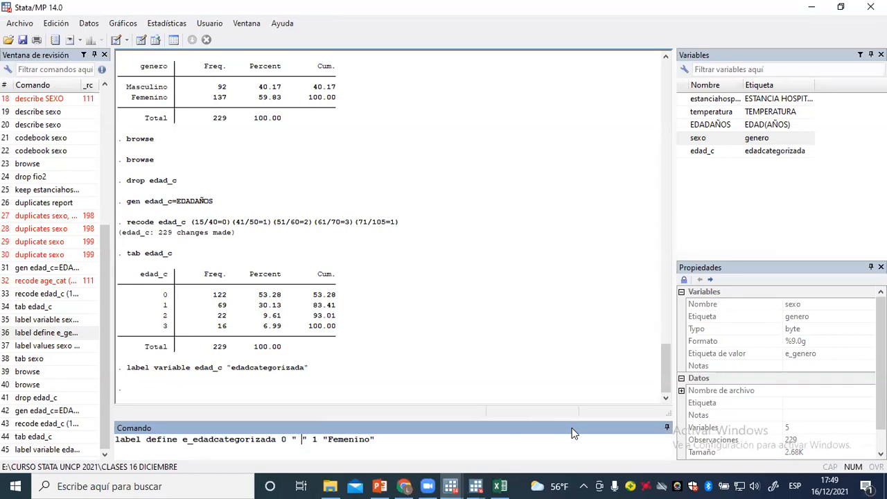
{"action": "key", "text": "BackSpace"}
{"action": "type", "text": "primeraedad"}
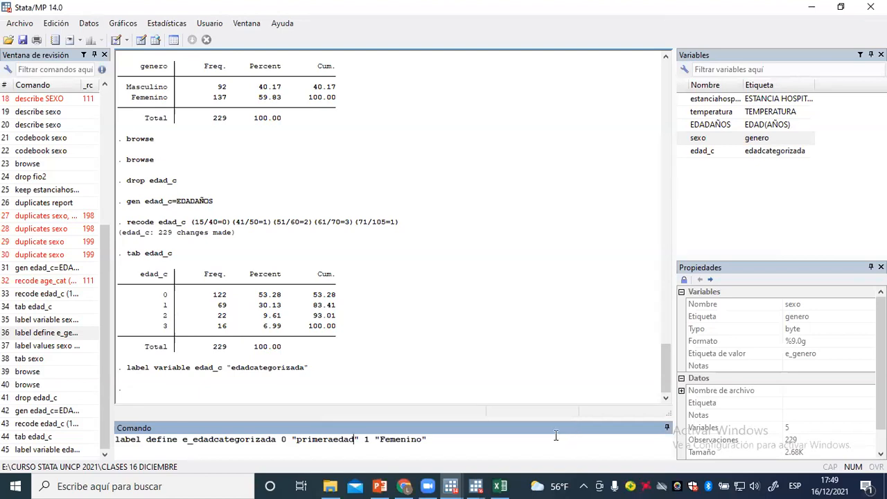
{"action": "left_click_drag", "start_coordinate": [379, 438], "coordinate": [421, 436]}
{"action": "type", "text": "segundaedad"}
{"action": "left_click", "coordinate": [455, 440]}
{"action": "type", "text": "2 \"terceraedad\""}
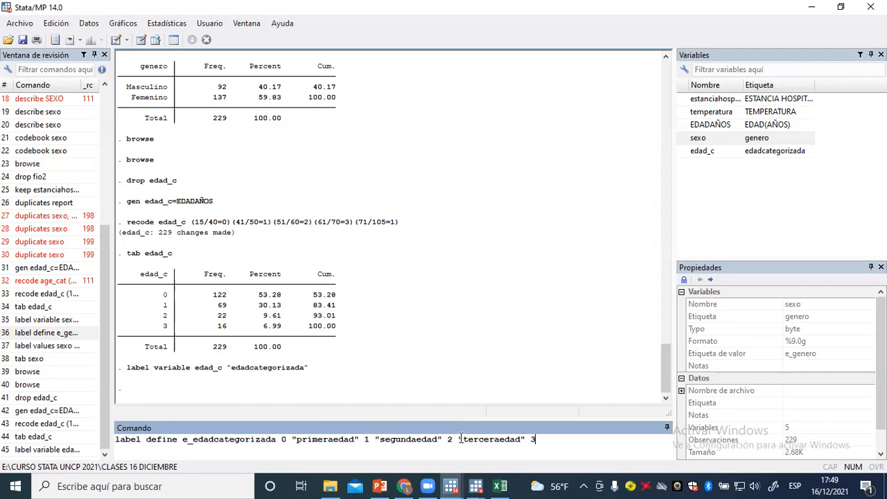
{"action": "type", "text": " 3 \"\""}
{"action": "type", "text": "edad"}
{"action": "type", "text": "riesgo"}
{"action": "key", "text": "Return"}
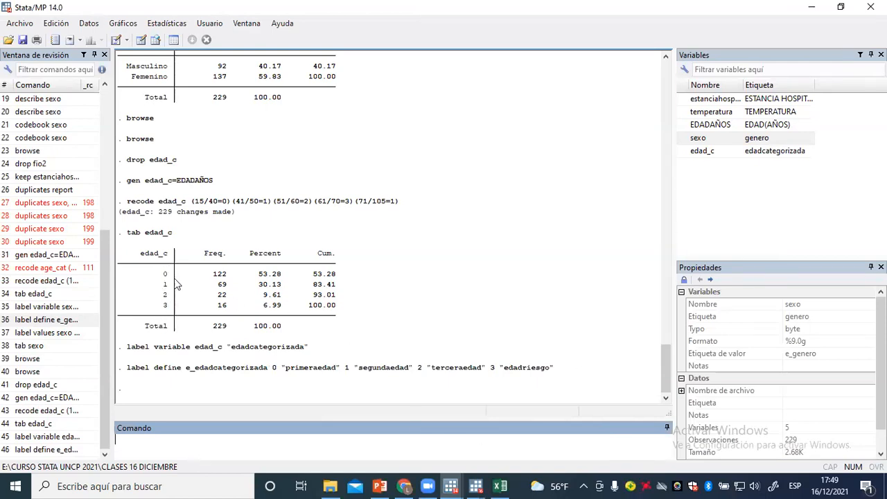
Step: Adapt the earlier label values command to attach e_edadcategorizada to edad_c and run it
{"action": "left_click", "coordinate": [61, 331]}
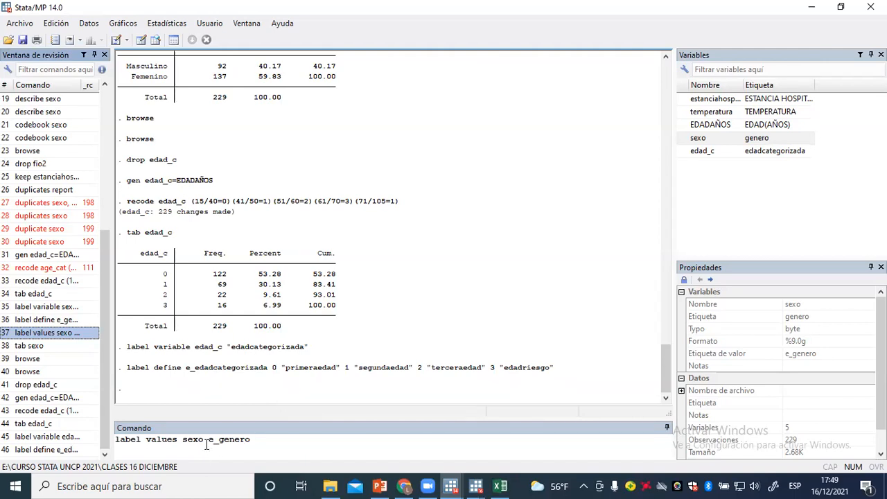
{"action": "left_click_drag", "start_coordinate": [219, 439], "coordinate": [252, 436]}
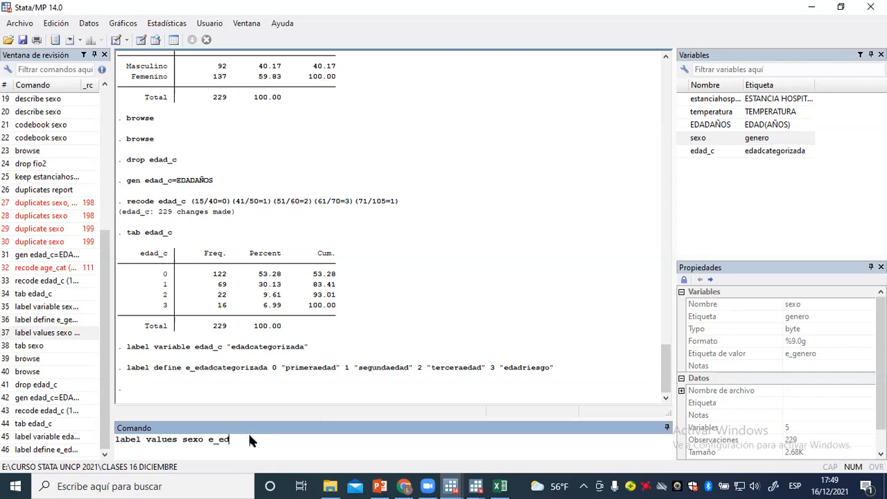
{"action": "type", "text": "edadcategorizada"}
{"action": "left_click_drag", "start_coordinate": [204, 440], "coordinate": [183, 443]}
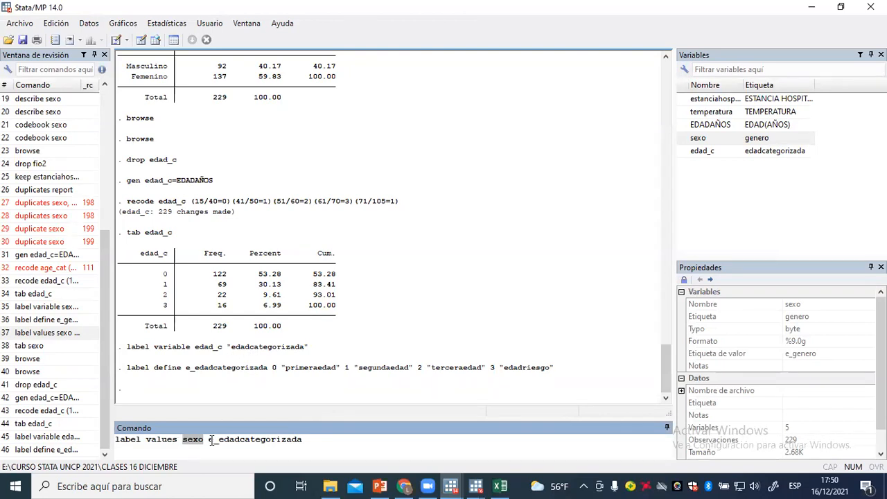
{"action": "type", "text": "edad_c"}
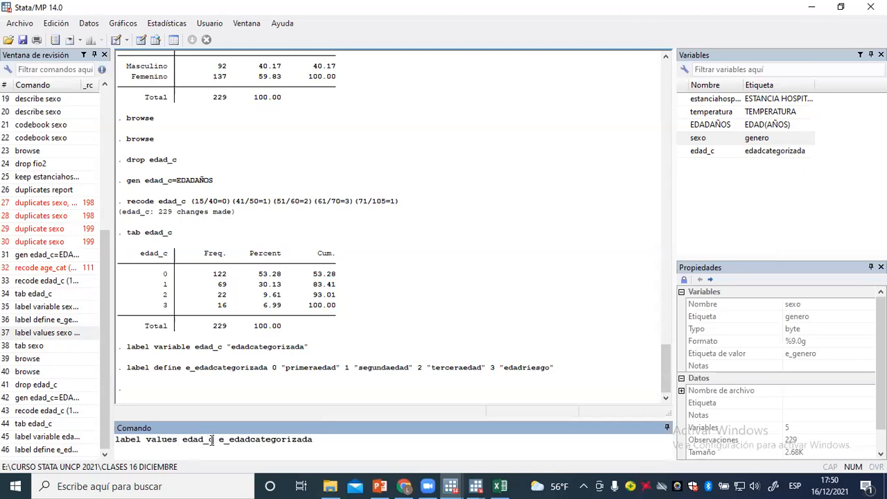
{"action": "key", "text": "Return"}
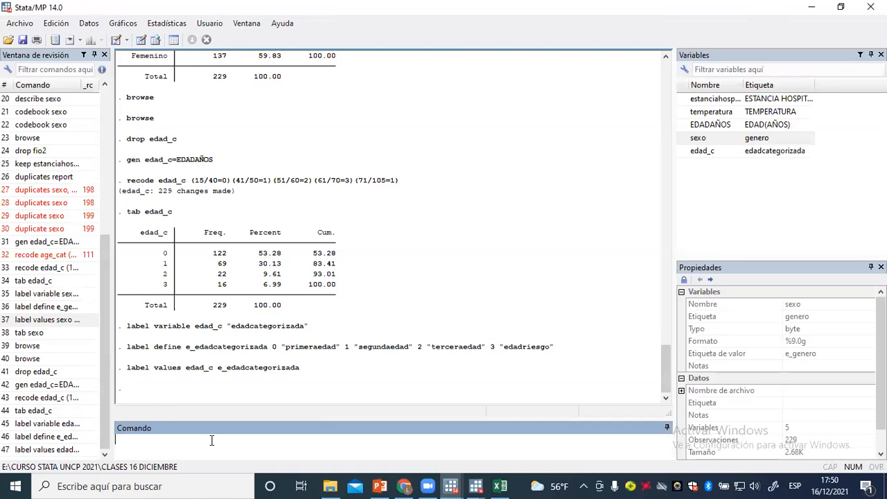
Step: Run "tab edad_c" to tabulate the labelled age categories, and look back through the earlier results
{"action": "type", "text": "tab edad_c"}
{"action": "key", "text": "Return"}
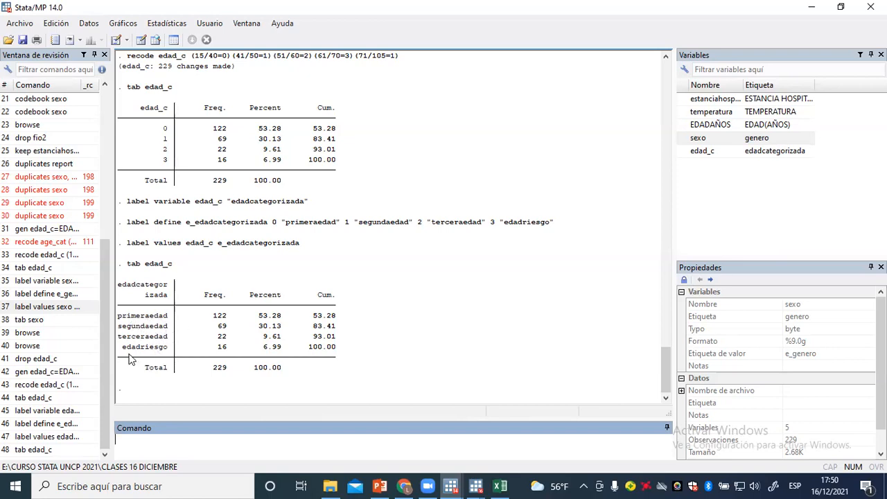
{"action": "scroll", "coordinate": [257, 276], "scroll_direction": "up", "scroll_amount": 9}
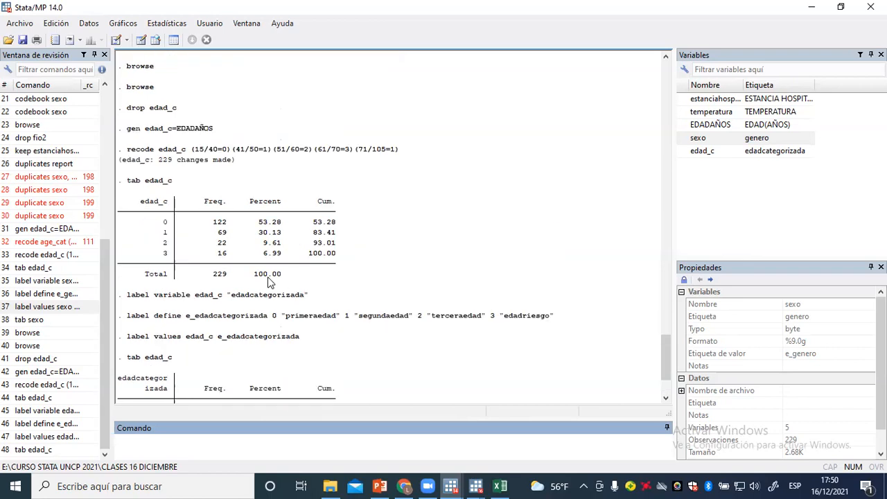
{"action": "scroll", "coordinate": [269, 277], "scroll_direction": "up", "scroll_amount": 8}
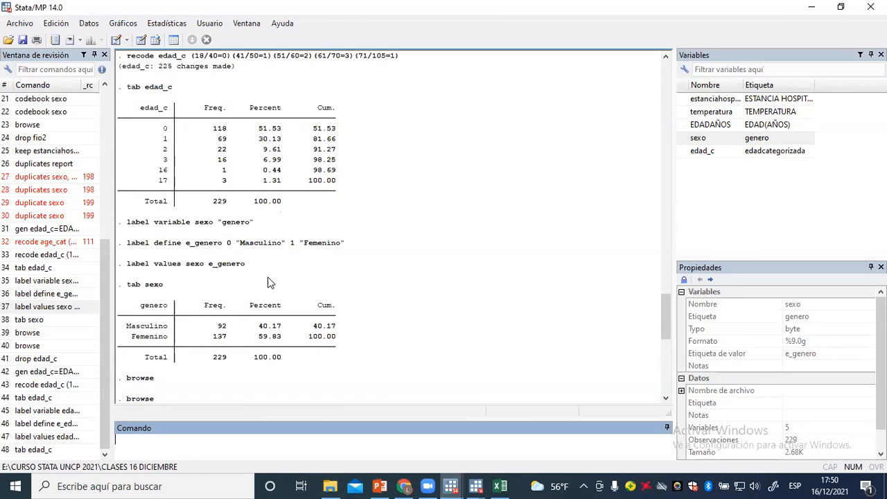
Step: Review the session's results history, from the early describe and codebook output through the duplicates checks to the labelled edad_c table
{"action": "scroll", "coordinate": [282, 271], "scroll_direction": "down", "scroll_amount": 2}
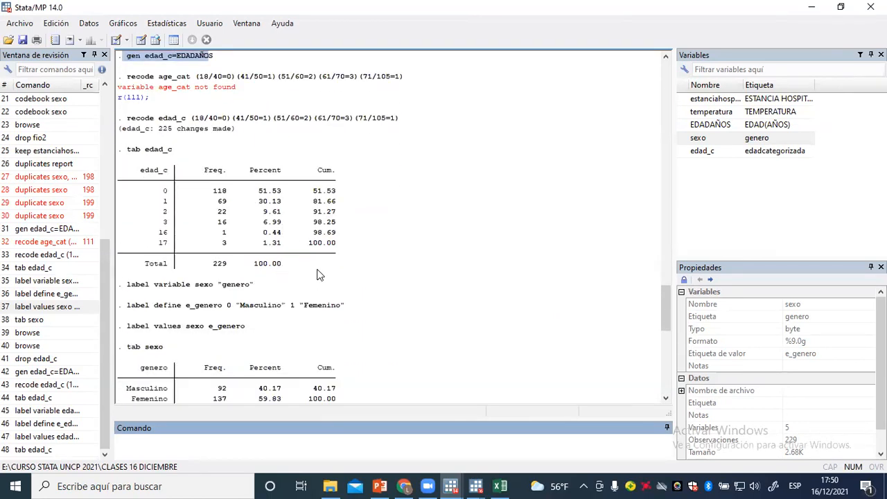
{"action": "scroll", "coordinate": [320, 272], "scroll_direction": "down", "scroll_amount": 4}
{"action": "scroll", "coordinate": [320, 271], "scroll_direction": "down", "scroll_amount": 12}
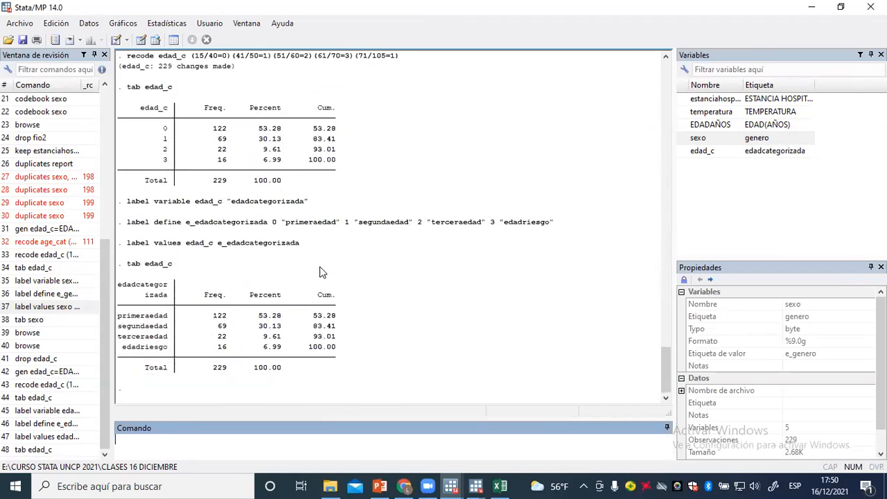
{"action": "scroll", "coordinate": [329, 272], "scroll_direction": "up", "scroll_amount": 2}
{"action": "scroll", "coordinate": [329, 271], "scroll_direction": "up", "scroll_amount": 20}
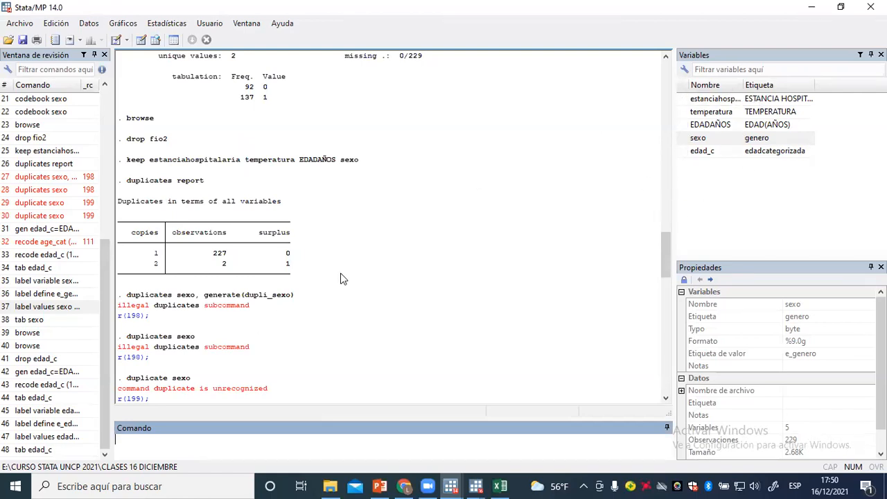
{"action": "scroll", "coordinate": [360, 278], "scroll_direction": "up", "scroll_amount": 4}
{"action": "scroll", "coordinate": [359, 277], "scroll_direction": "up", "scroll_amount": 20}
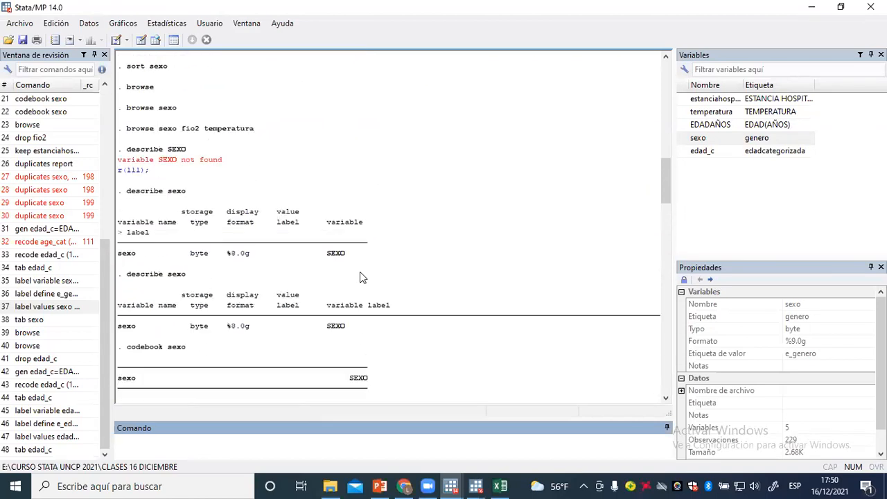
{"action": "scroll", "coordinate": [357, 275], "scroll_direction": "up", "scroll_amount": 15}
{"action": "scroll", "coordinate": [357, 276], "scroll_direction": "down", "scroll_amount": 20}
{"action": "scroll", "coordinate": [357, 277], "scroll_direction": "down", "scroll_amount": 15}
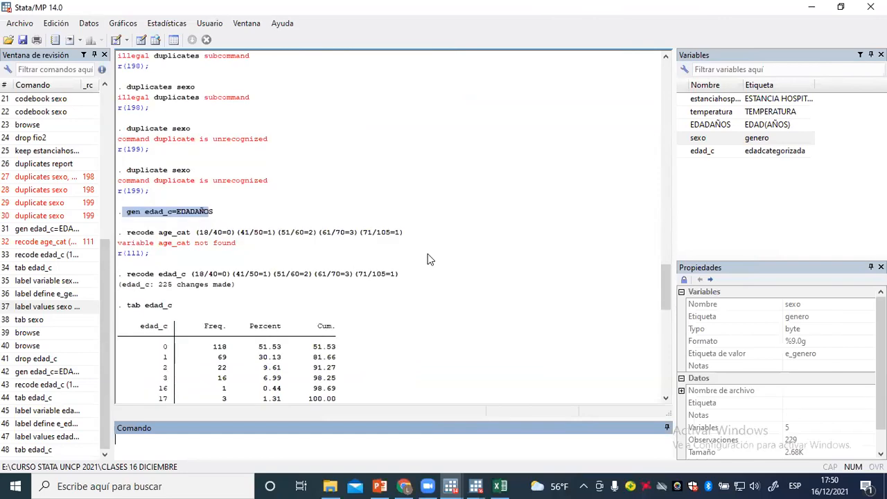
Step: Bring the closing section of the practice do-file into view beside the main window and try to close the log with "log close"
{"action": "left_click", "coordinate": [843, 16]}
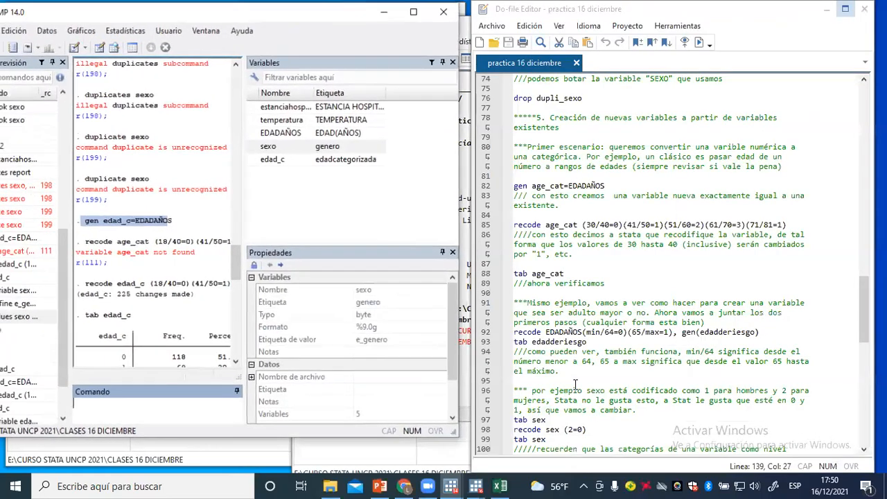
{"action": "scroll", "coordinate": [661, 295], "scroll_direction": "down", "scroll_amount": 15}
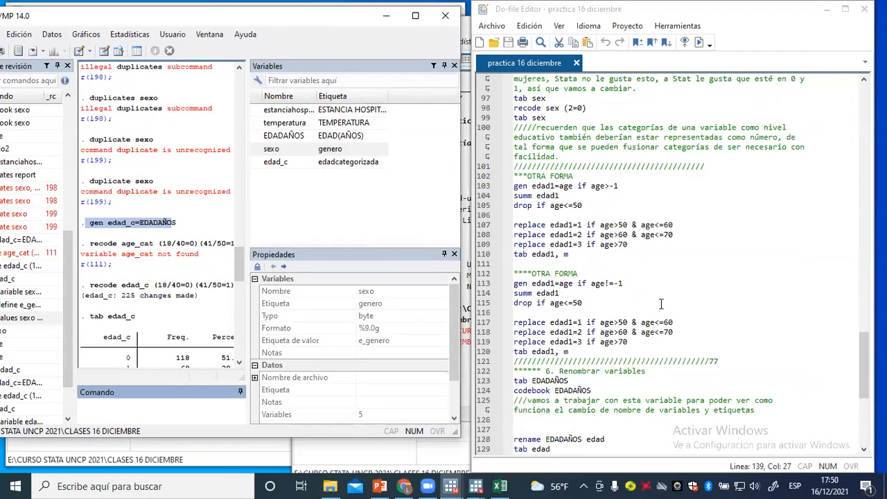
{"action": "left_click", "coordinate": [171, 407]}
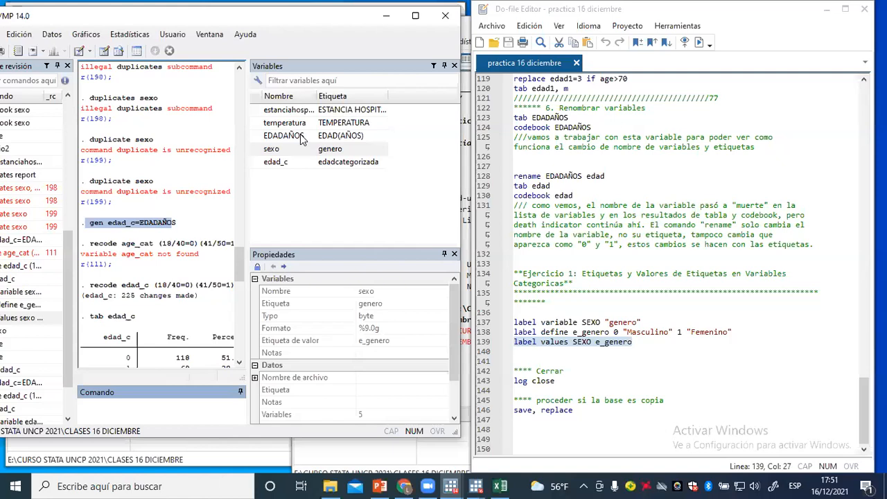
{"action": "left_click", "coordinate": [325, 62]}
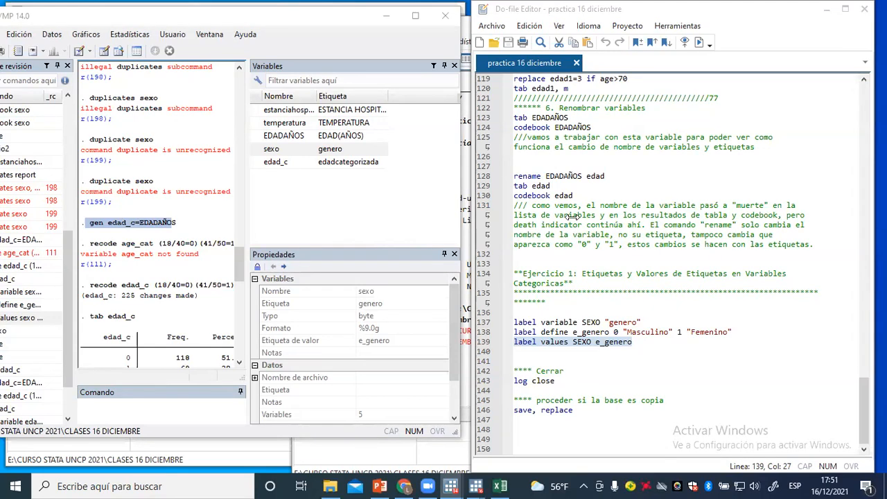
{"action": "left_click", "coordinate": [258, 221]}
{"action": "left_click", "coordinate": [149, 404]}
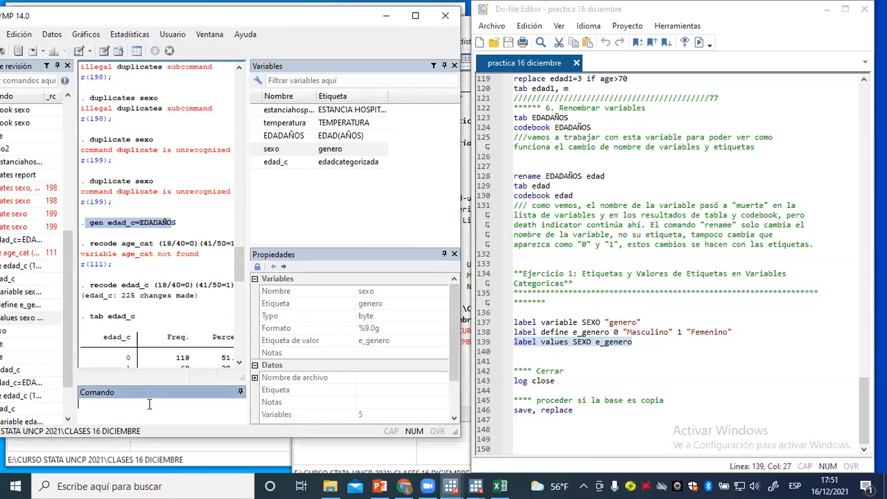
{"action": "type", "text": "log close"}
{"action": "key", "text": "Return"}
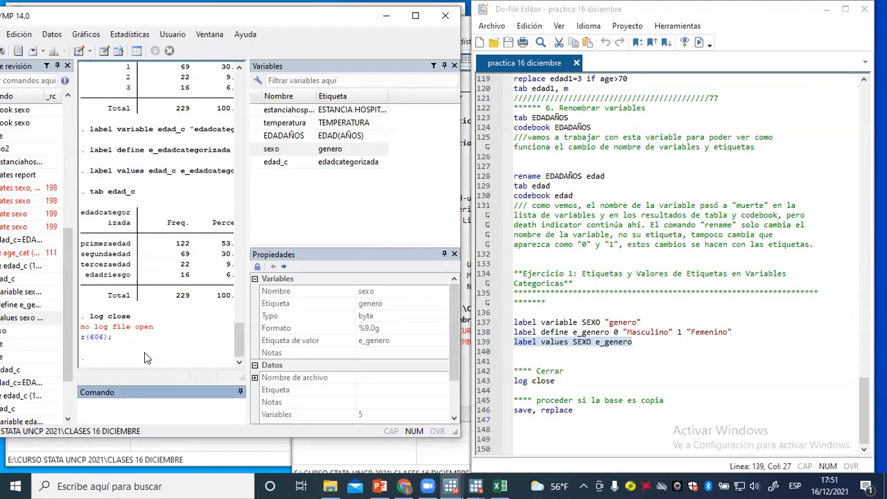
Step: Check the session history, and try to save the dataset with the do-file's "save, replace" command
{"action": "scroll", "coordinate": [142, 208], "scroll_direction": "up", "scroll_amount": 5}
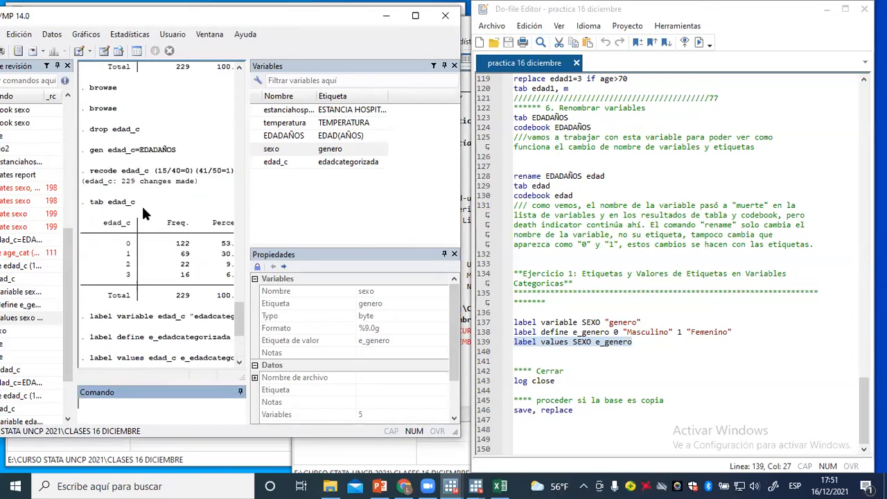
{"action": "scroll", "coordinate": [152, 216], "scroll_direction": "up", "scroll_amount": 15}
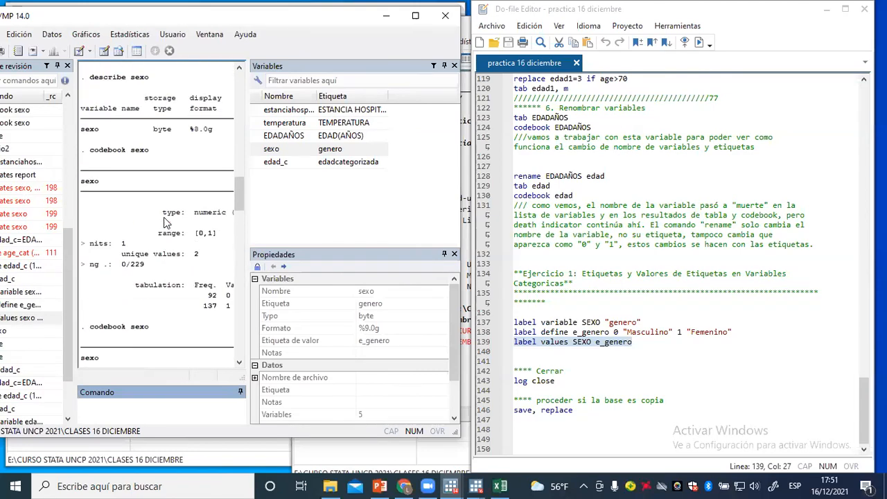
{"action": "scroll", "coordinate": [164, 222], "scroll_direction": "up", "scroll_amount": 20}
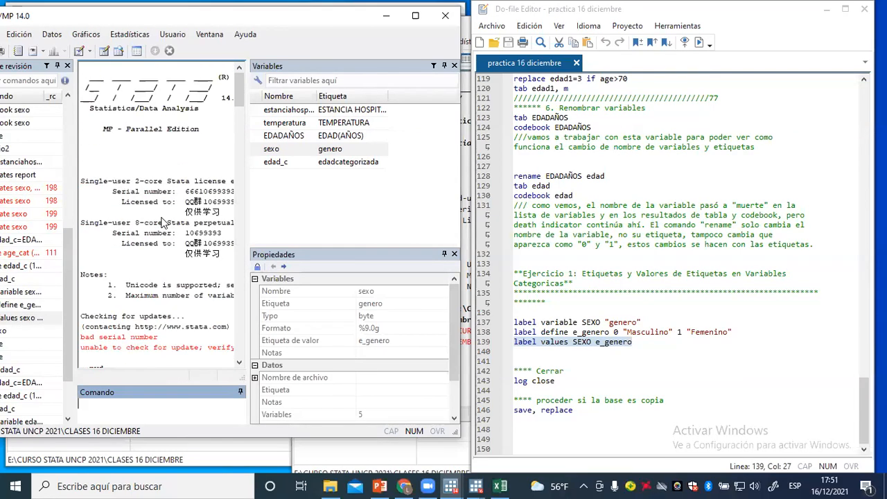
{"action": "scroll", "coordinate": [156, 215], "scroll_direction": "down", "scroll_amount": 20}
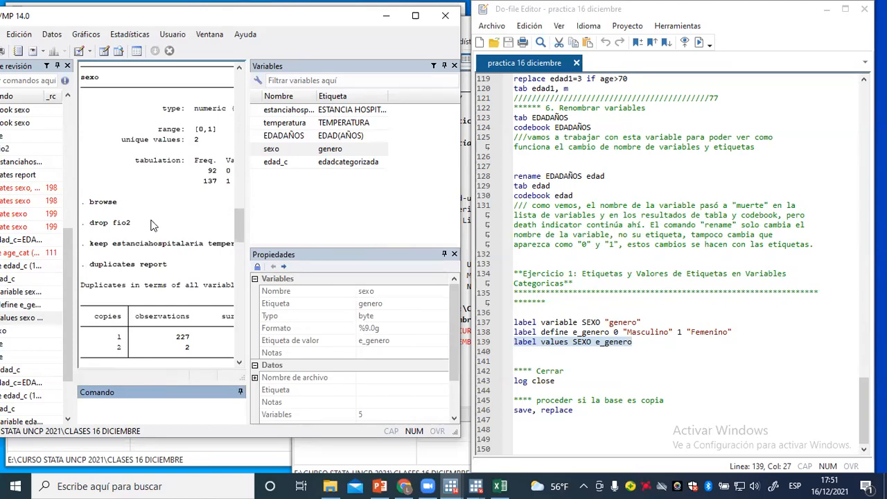
{"action": "scroll", "coordinate": [147, 239], "scroll_direction": "down", "scroll_amount": 10}
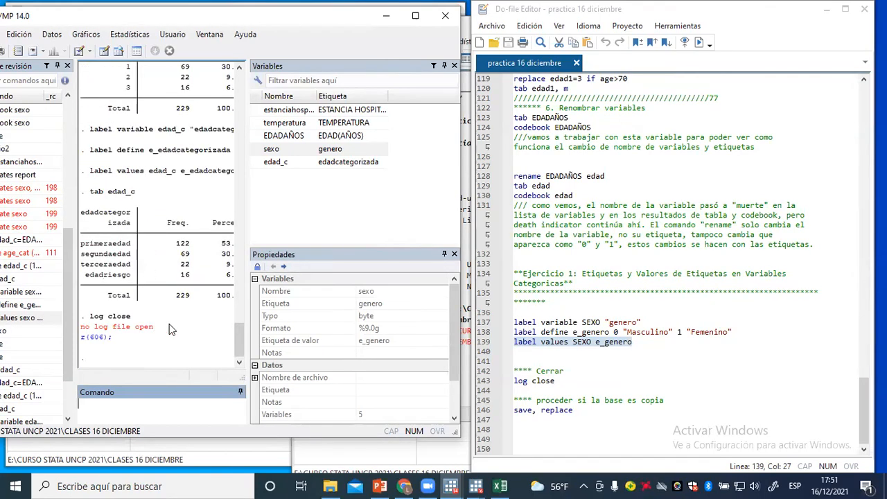
{"action": "left_click", "coordinate": [517, 410]}
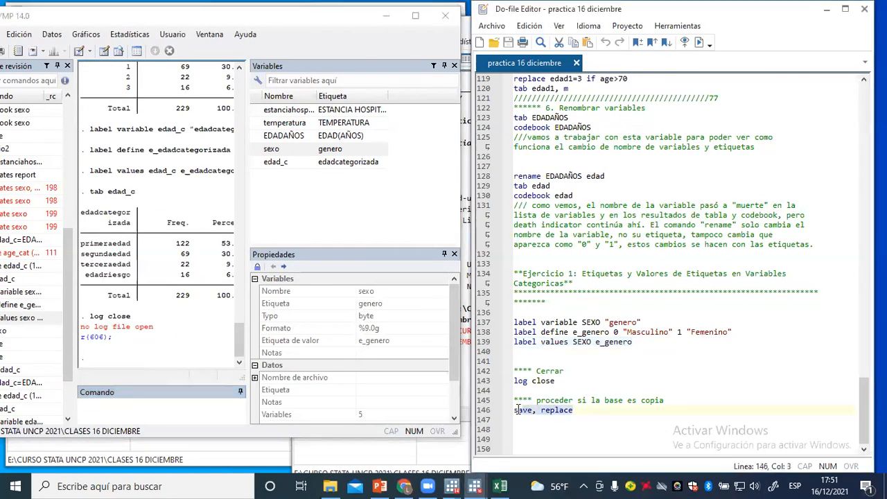
{"action": "left_click", "coordinate": [514, 410]}
{"action": "left_click", "coordinate": [200, 413]}
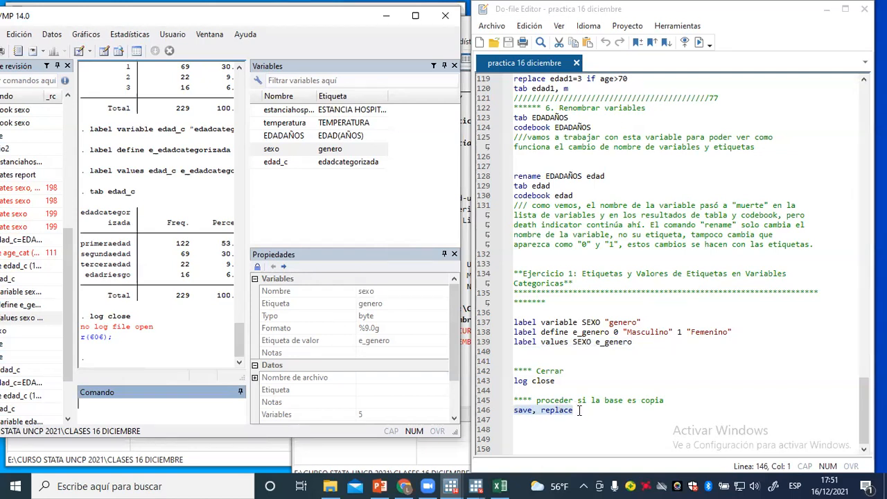
{"action": "left_click_drag", "start_coordinate": [578, 410], "coordinate": [164, 408]}
{"action": "key", "text": "Return"}
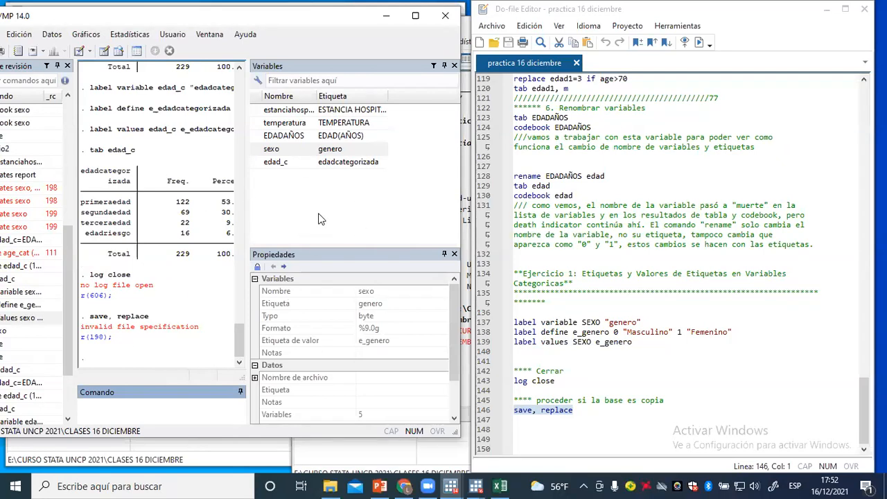
Step: Review the practice do-file from the working-directory and data-loading section through to the closing save command
{"action": "left_click", "coordinate": [757, 343]}
{"action": "scroll", "coordinate": [755, 354], "scroll_direction": "up", "scroll_amount": 9}
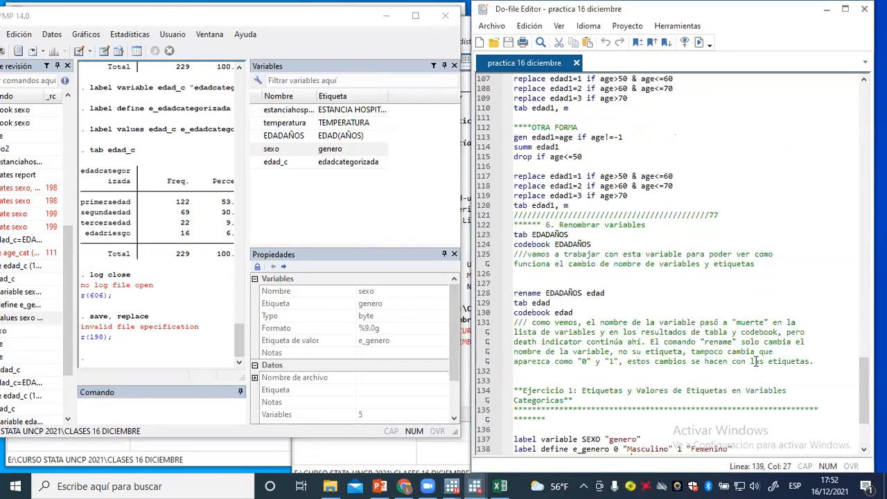
{"action": "scroll", "coordinate": [755, 356], "scroll_direction": "up", "scroll_amount": 20}
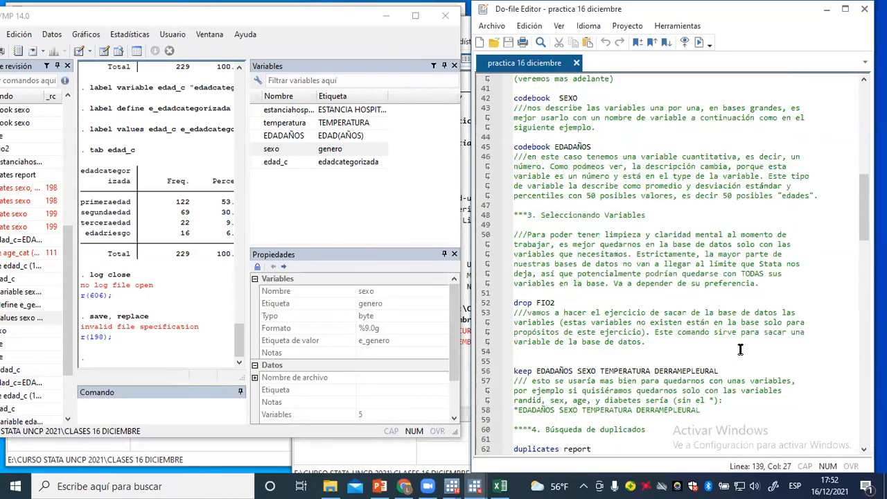
{"action": "scroll", "coordinate": [738, 346], "scroll_direction": "up", "scroll_amount": 6}
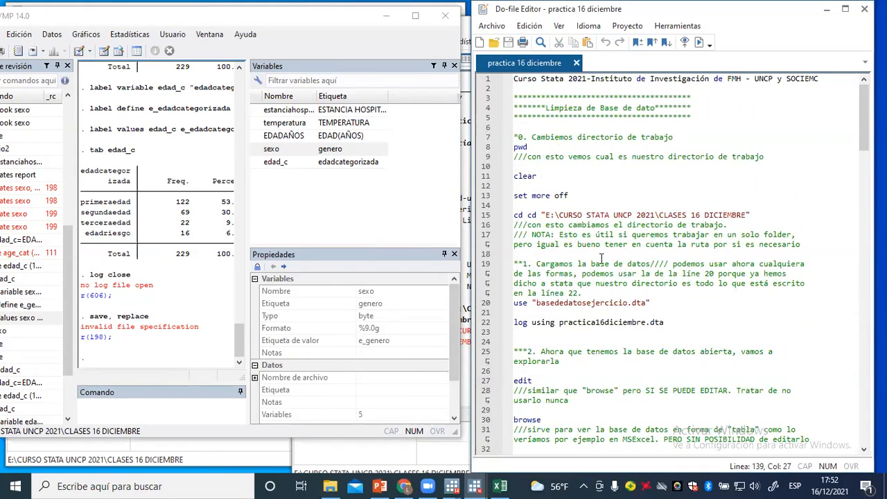
{"action": "left_click_drag", "start_coordinate": [526, 137], "coordinate": [516, 137]}
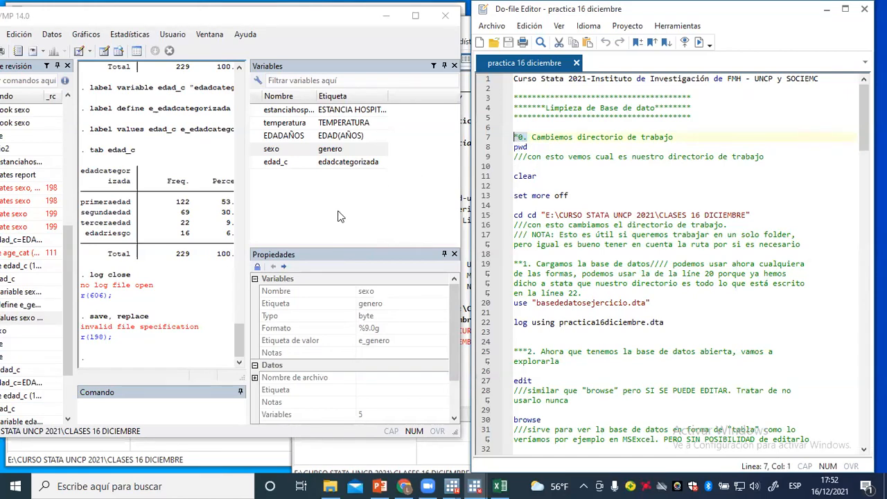
{"action": "scroll", "coordinate": [555, 243], "scroll_direction": "down", "scroll_amount": 5}
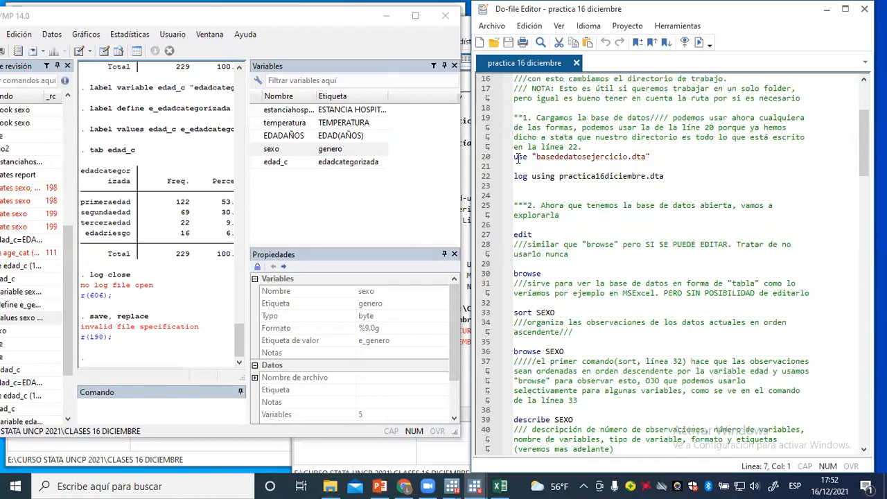
{"action": "scroll", "coordinate": [579, 230], "scroll_direction": "down", "scroll_amount": 20}
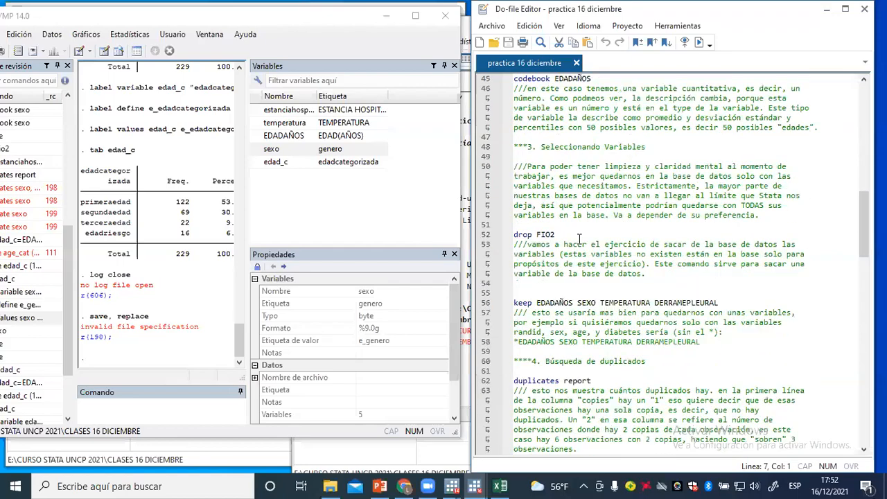
{"action": "scroll", "coordinate": [576, 239], "scroll_direction": "down", "scroll_amount": 13}
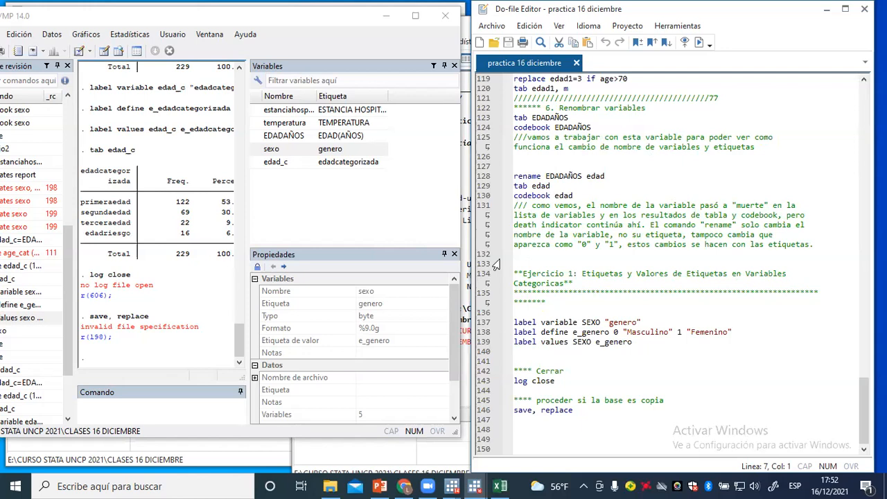
Step: Maximize the main Stata window and look back through the earlier edad_c generation, recode and tabulation output
{"action": "left_click", "coordinate": [383, 185]}
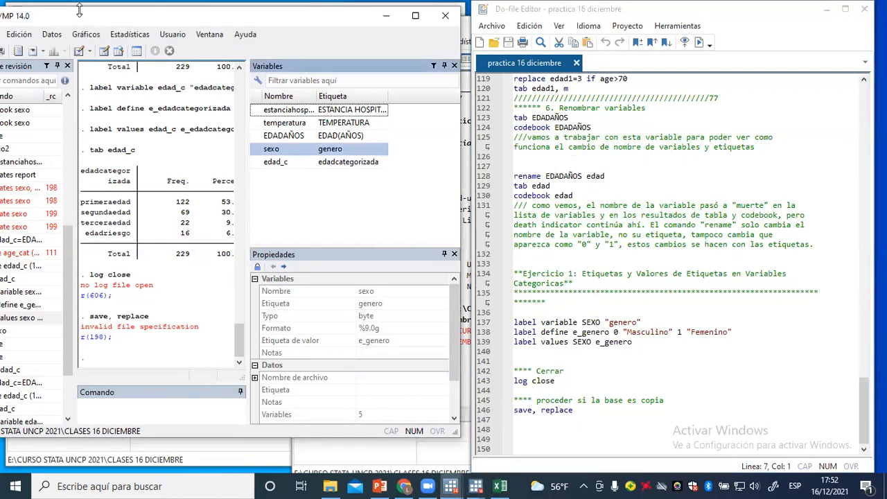
{"action": "left_click", "coordinate": [415, 15]}
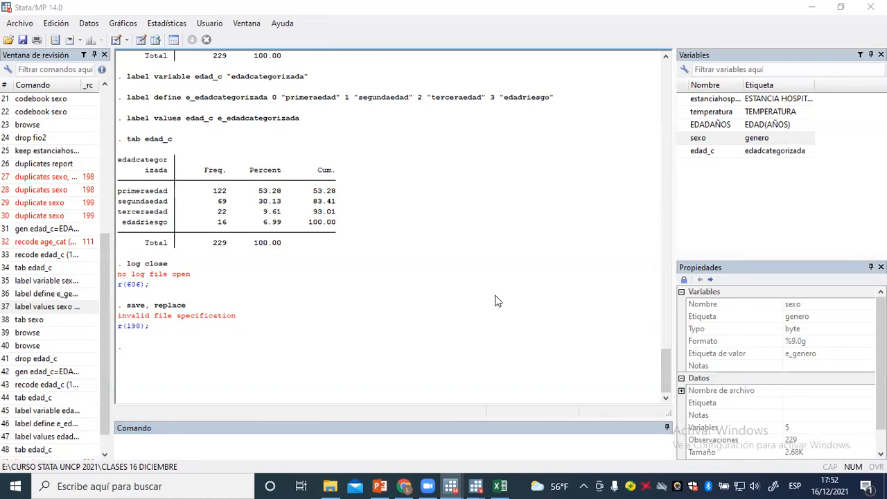
{"action": "scroll", "coordinate": [466, 294], "scroll_direction": "up", "scroll_amount": 12}
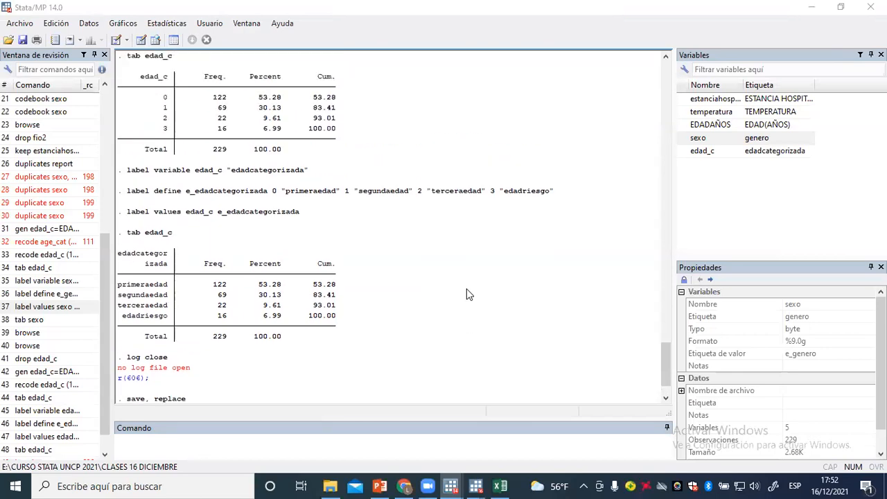
{"action": "scroll", "coordinate": [467, 295], "scroll_direction": "up", "scroll_amount": 10}
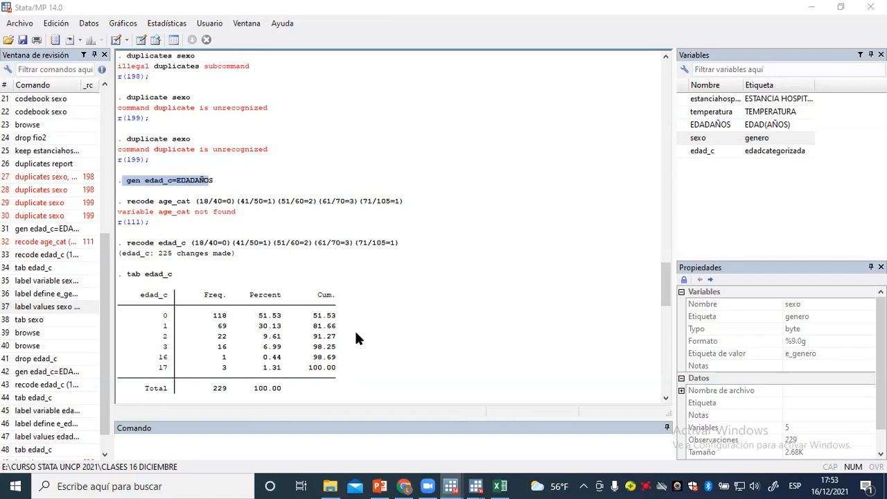
Step: Run "edit", accept switching the Data Editor to edit mode, and look through the labelled sexo and edad_c records
{"action": "left_click", "coordinate": [347, 446]}
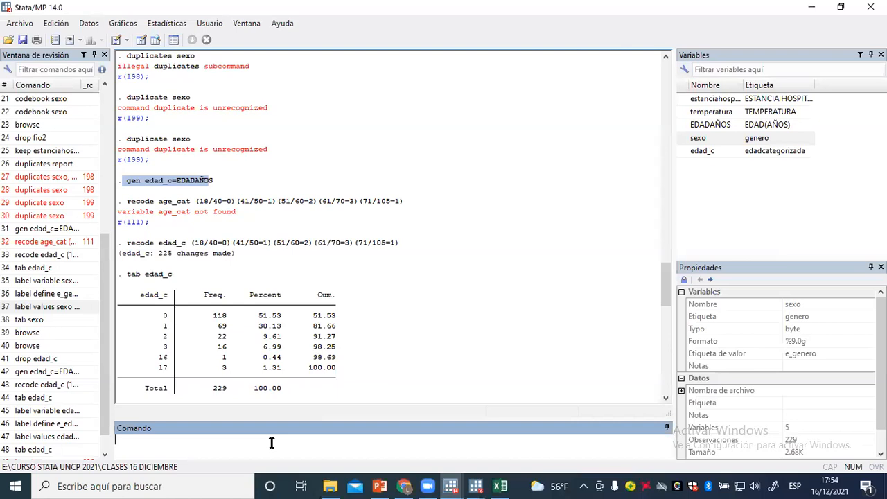
{"action": "type", "text": "edit"}
{"action": "key", "text": "Return"}
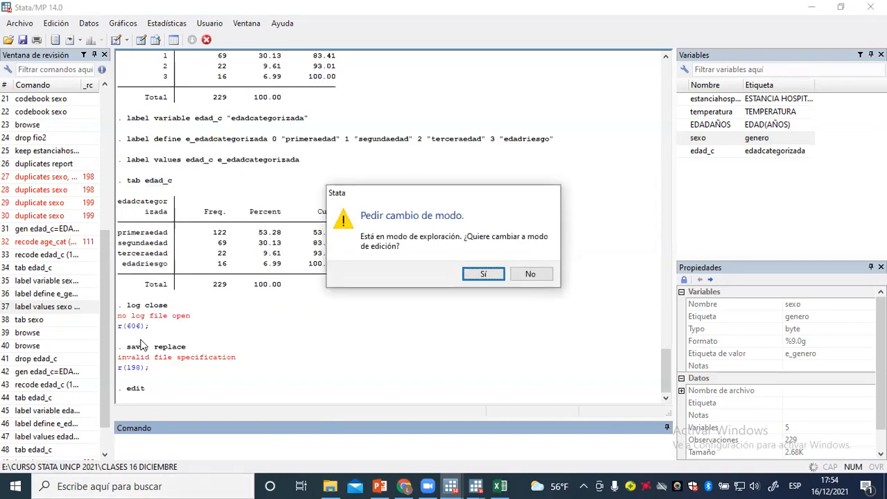
{"action": "left_click", "coordinate": [477, 276]}
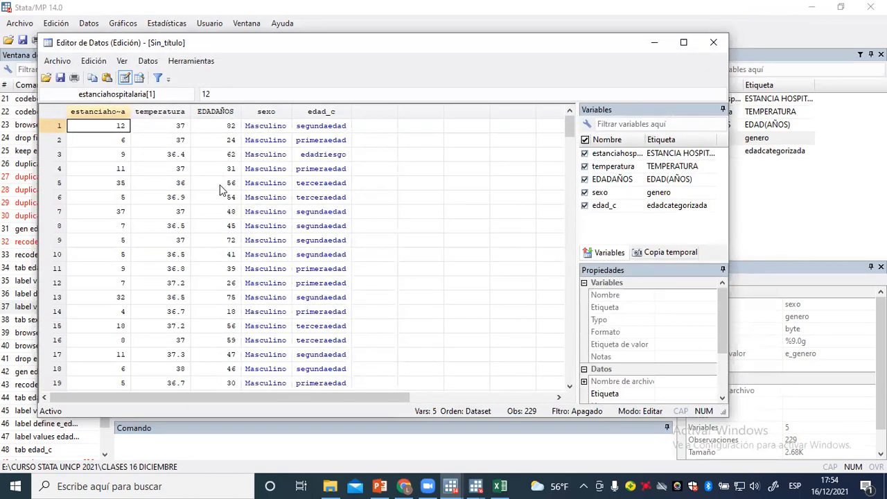
{"action": "scroll", "coordinate": [218, 188], "scroll_direction": "down", "scroll_amount": 20}
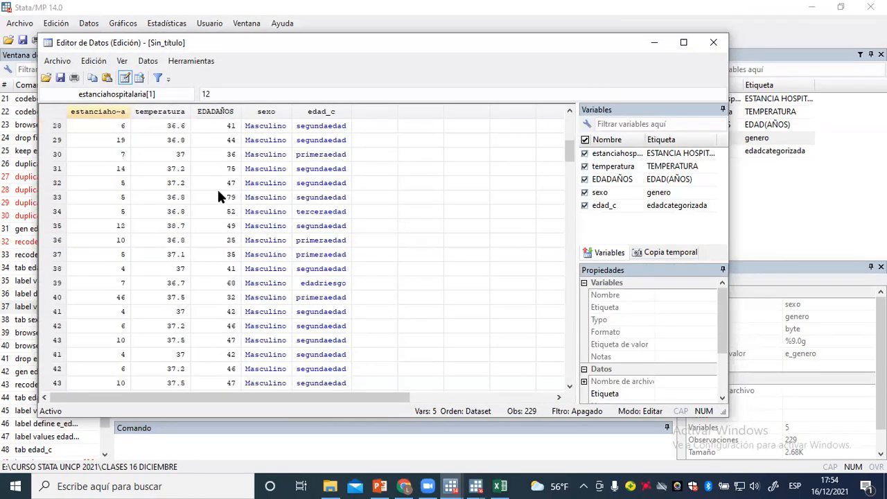
{"action": "scroll", "coordinate": [229, 326], "scroll_direction": "down", "scroll_amount": 20}
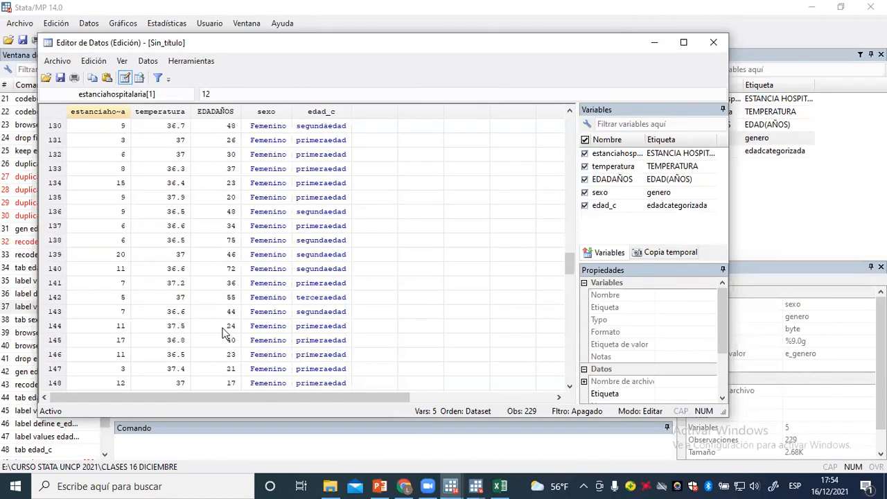
Step: Look back through the labelled records, minimize the Data Editor, and review the earlier edad_c recode and label output
{"action": "scroll", "coordinate": [243, 313], "scroll_direction": "up", "scroll_amount": 15}
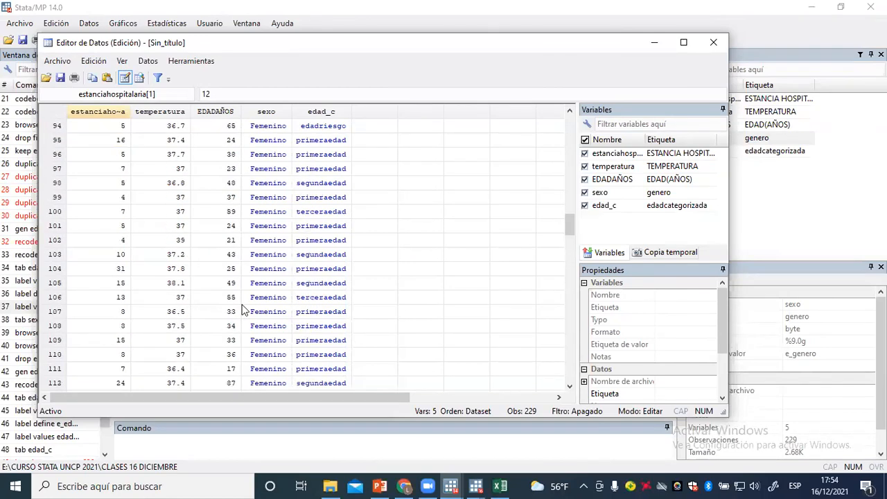
{"action": "left_click", "coordinate": [654, 43]}
{"action": "scroll", "coordinate": [310, 294], "scroll_direction": "up", "scroll_amount": 12}
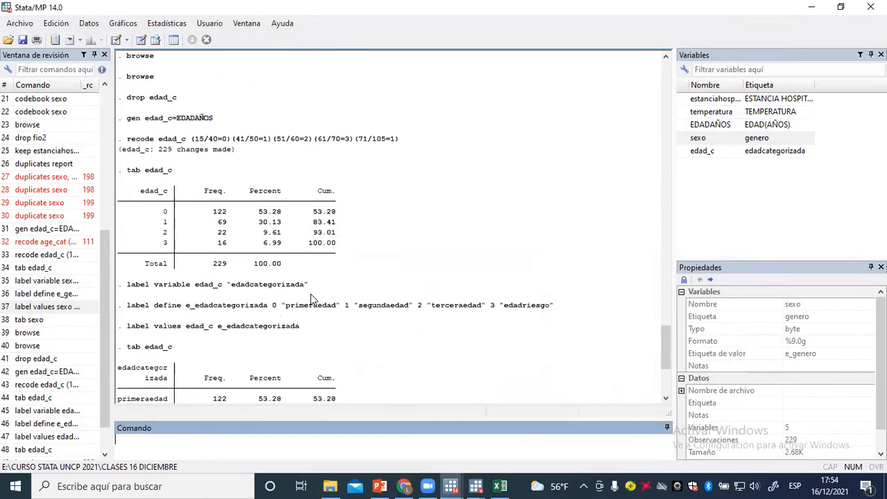
{"action": "scroll", "coordinate": [311, 299], "scroll_direction": "up", "scroll_amount": 7}
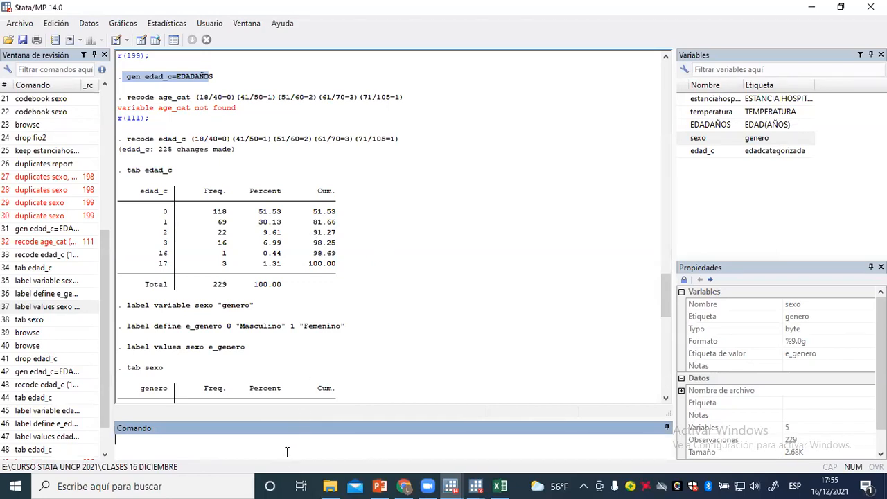
Step: Run "browse", accept switching the Data Editor to browse mode, check the temperature value in record 5, and minimize the editor
{"action": "type", "text": "browse"}
{"action": "key", "text": "Return"}
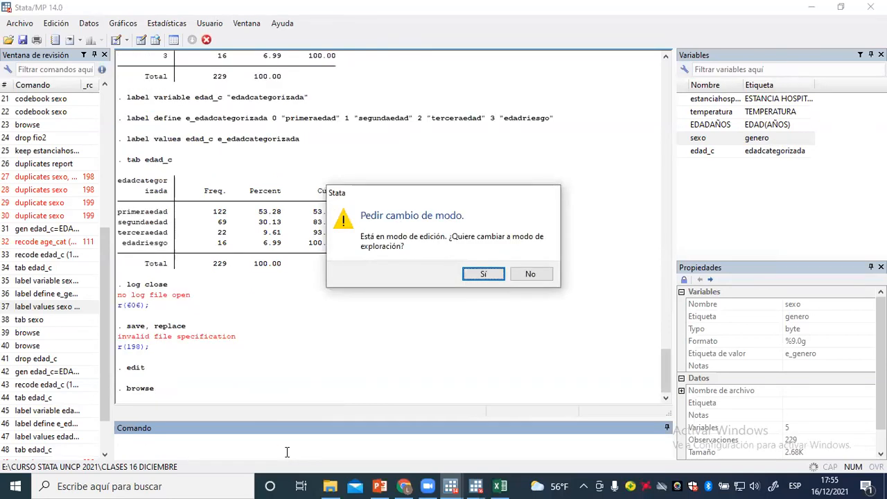
{"action": "left_click", "coordinate": [483, 274]}
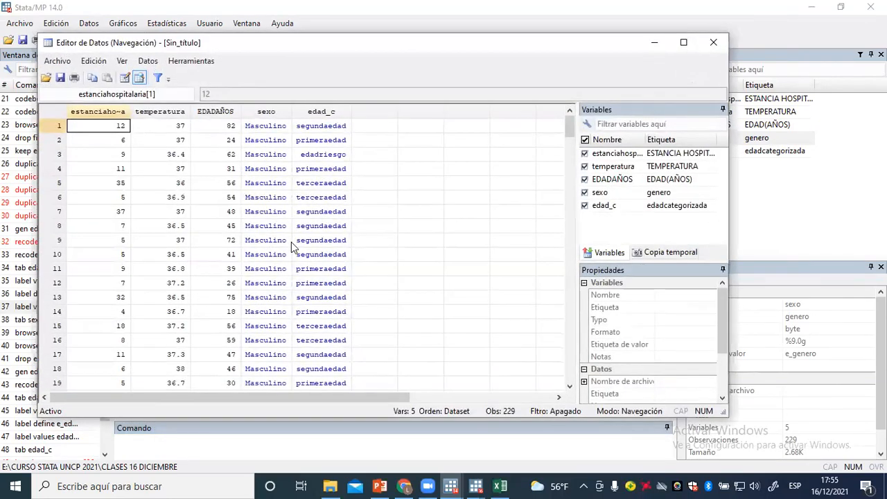
{"action": "left_click", "coordinate": [178, 187]}
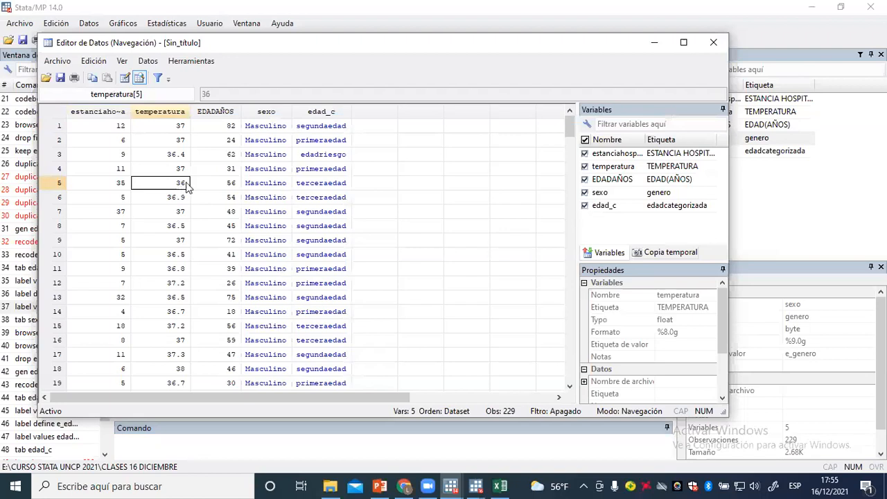
{"action": "left_click", "coordinate": [655, 42]}
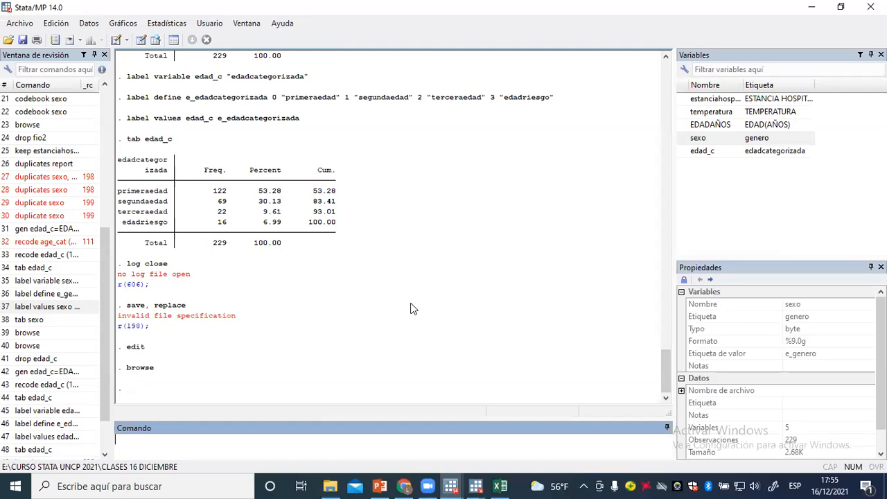
Step: Review the edad_c output and the session's command history from the initial pwd through to the last browse command
{"action": "scroll", "coordinate": [410, 308], "scroll_direction": "up", "scroll_amount": 2}
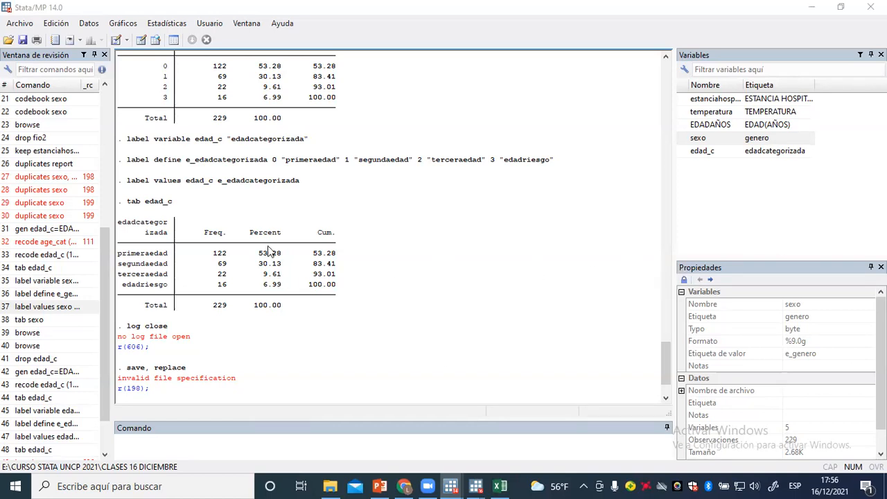
{"action": "scroll", "coordinate": [390, 283], "scroll_direction": "up", "scroll_amount": 6}
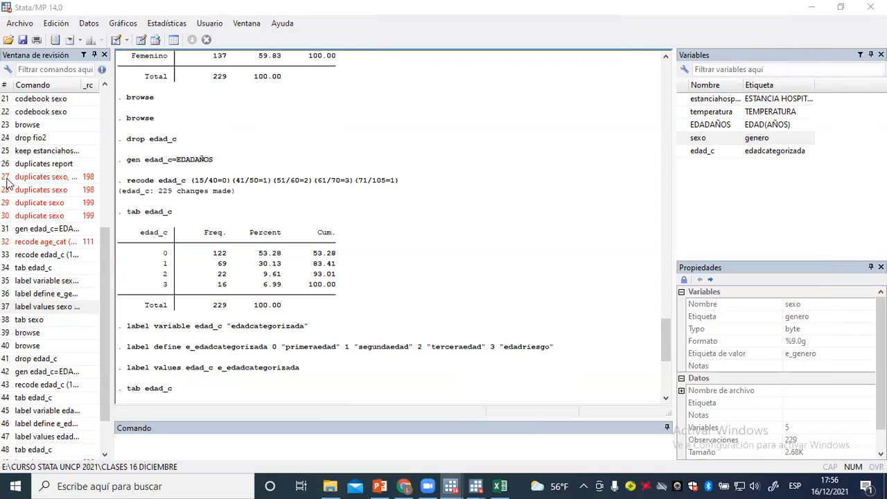
{"action": "scroll", "coordinate": [7, 182], "scroll_direction": "up", "scroll_amount": 7}
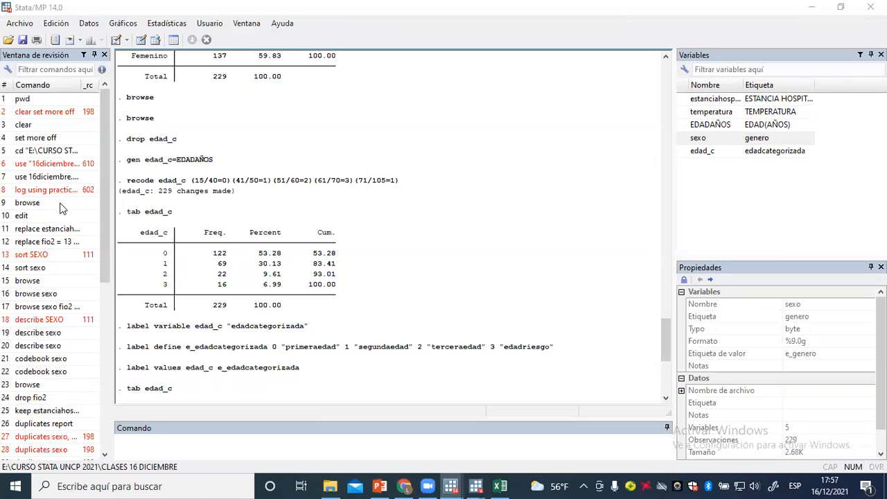
{"action": "scroll", "coordinate": [60, 208], "scroll_direction": "down", "scroll_amount": 1}
{"action": "scroll", "coordinate": [60, 214], "scroll_direction": "down", "scroll_amount": 4}
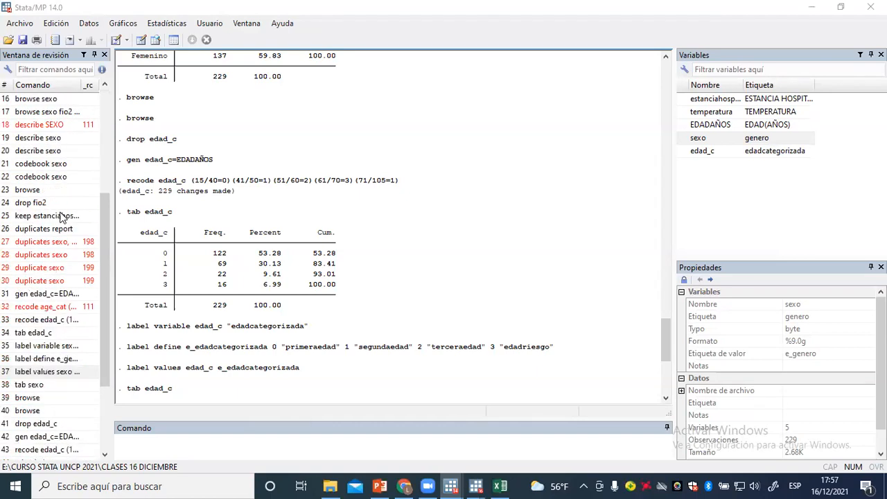
{"action": "scroll", "coordinate": [61, 217], "scroll_direction": "up", "scroll_amount": 4}
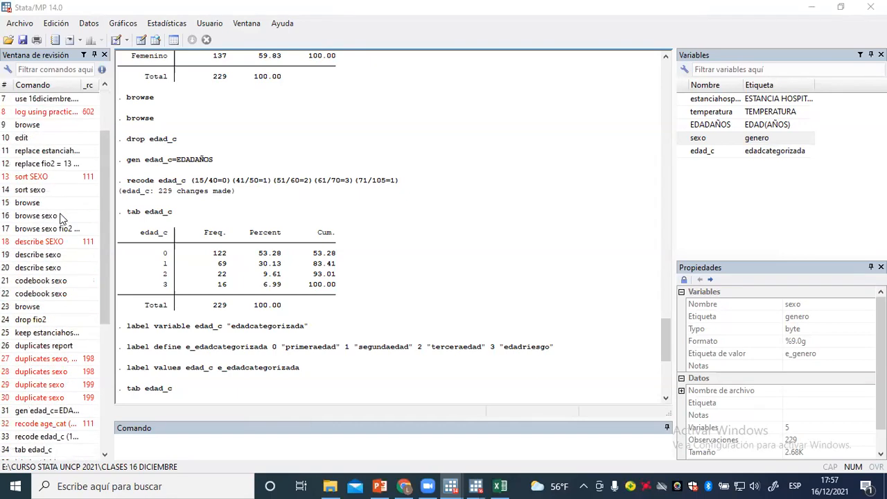
{"action": "scroll", "coordinate": [61, 218], "scroll_direction": "down", "scroll_amount": 5}
{"action": "scroll", "coordinate": [61, 218], "scroll_direction": "down", "scroll_amount": 2}
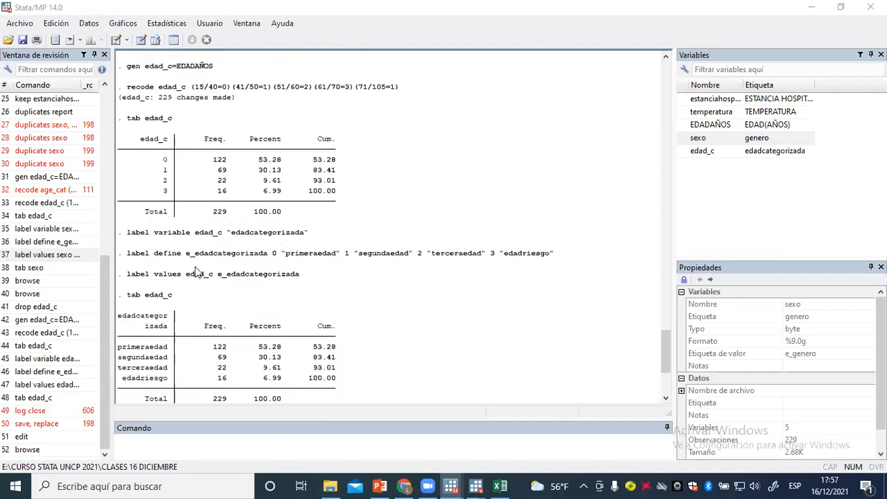
Step: Review the results output from the closing save command back to the "log using" command, and return to the end
{"action": "scroll", "coordinate": [180, 315], "scroll_direction": "down", "scroll_amount": 5}
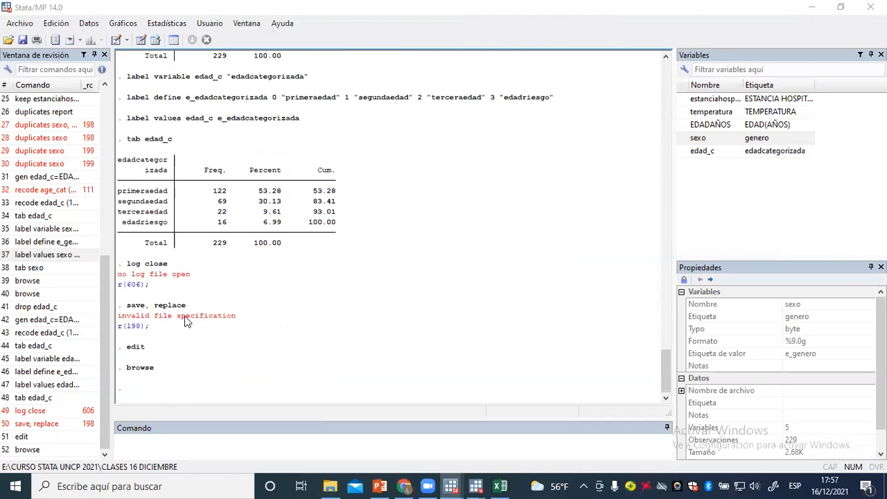
{"action": "scroll", "coordinate": [186, 321], "scroll_direction": "up", "scroll_amount": 10}
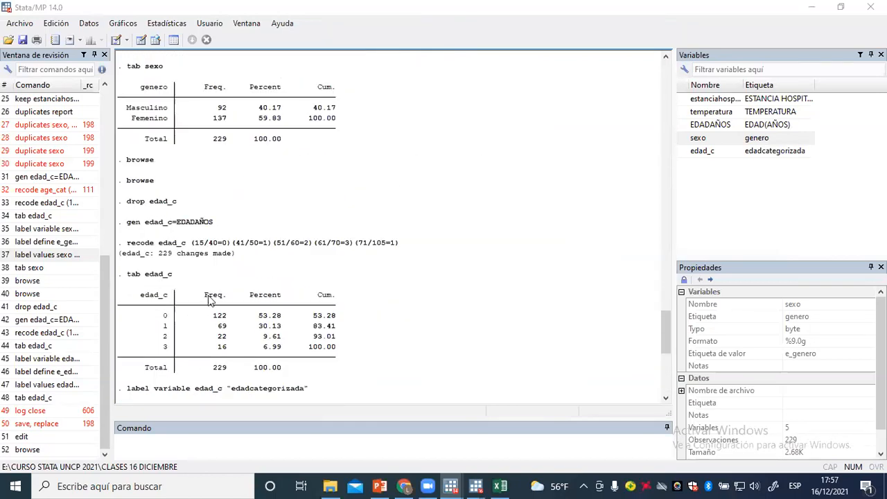
{"action": "scroll", "coordinate": [322, 285], "scroll_direction": "up", "scroll_amount": 15}
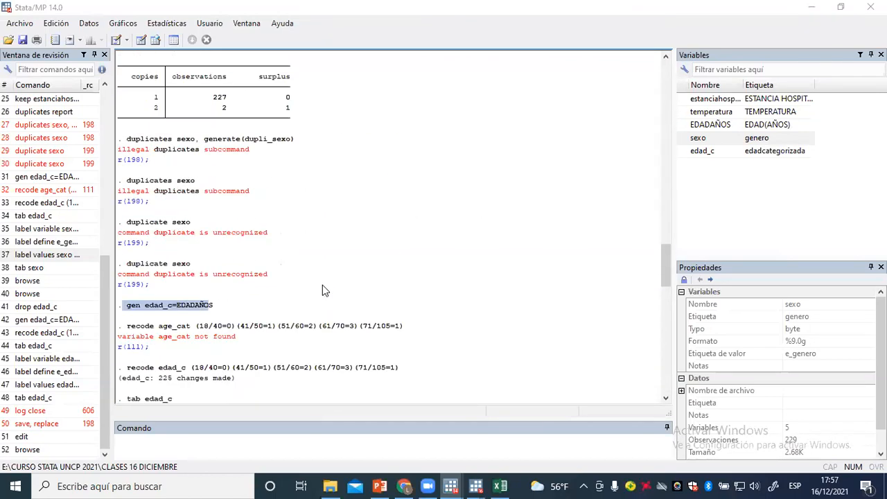
{"action": "scroll", "coordinate": [322, 291], "scroll_direction": "up", "scroll_amount": 5}
{"action": "scroll", "coordinate": [322, 291], "scroll_direction": "up", "scroll_amount": 12}
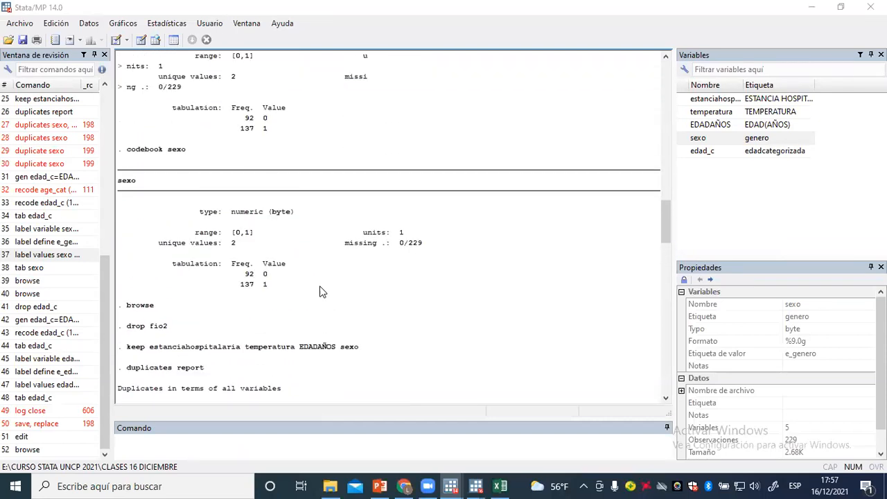
{"action": "scroll", "coordinate": [323, 291], "scroll_direction": "up", "scroll_amount": 3}
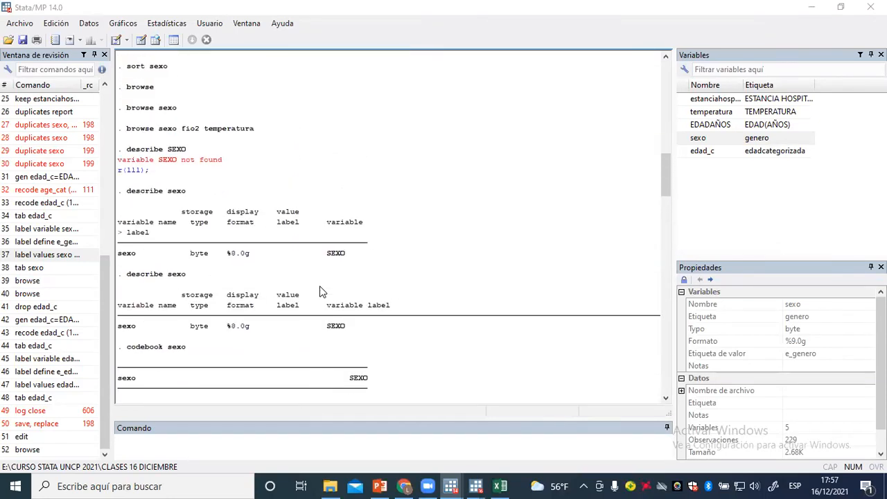
{"action": "scroll", "coordinate": [322, 291], "scroll_direction": "up", "scroll_amount": 6}
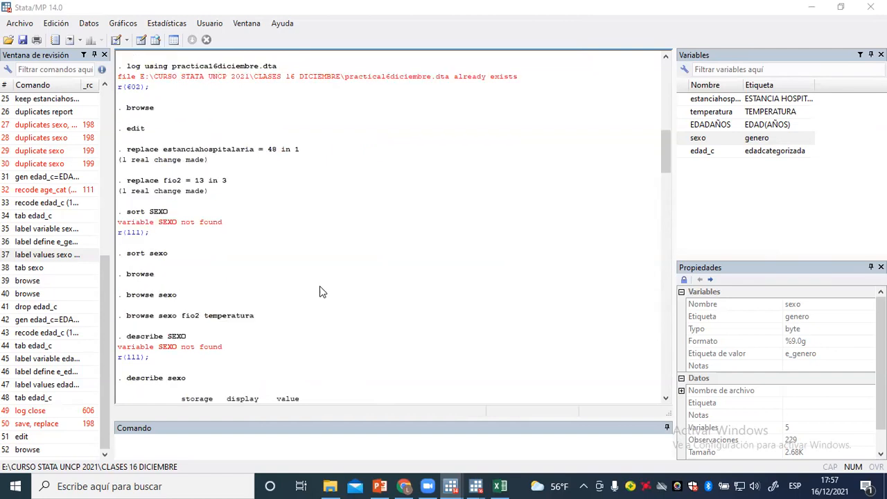
{"action": "scroll", "coordinate": [323, 291], "scroll_direction": "down", "scroll_amount": 20}
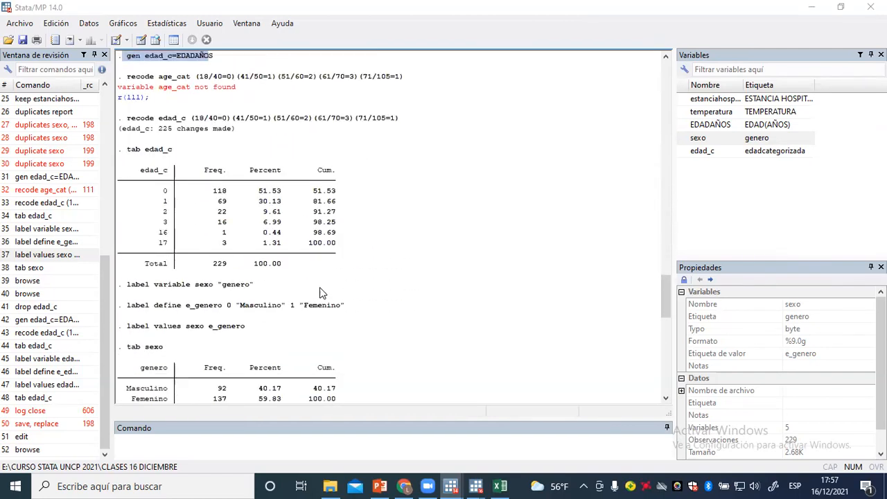
{"action": "scroll", "coordinate": [322, 291], "scroll_direction": "down", "scroll_amount": 15}
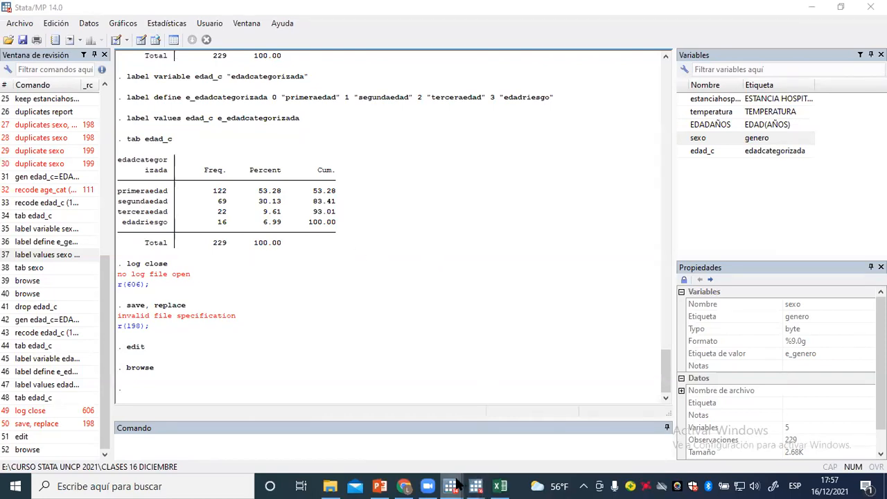
Step: Bring up the "practica 16 diciembre" do-file beside the results and check its labelling exercise and closing commands
{"action": "mouse_move", "coordinate": [451, 485]}
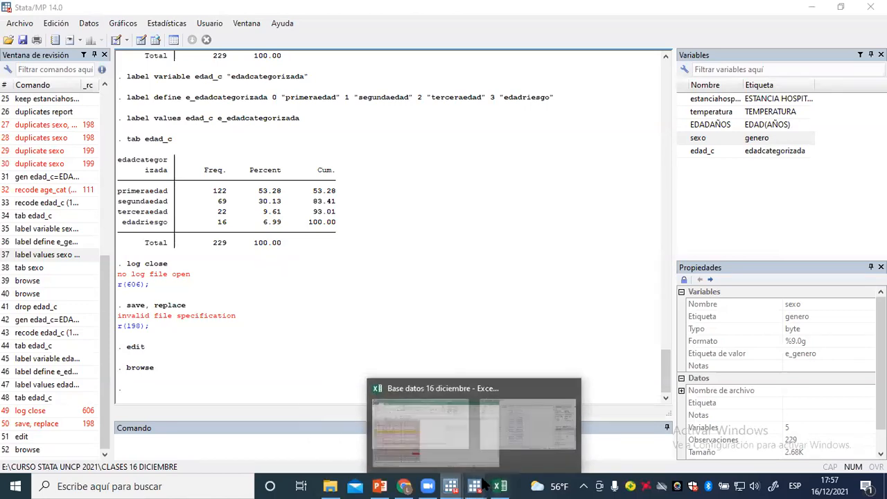
{"action": "left_click", "coordinate": [494, 444]}
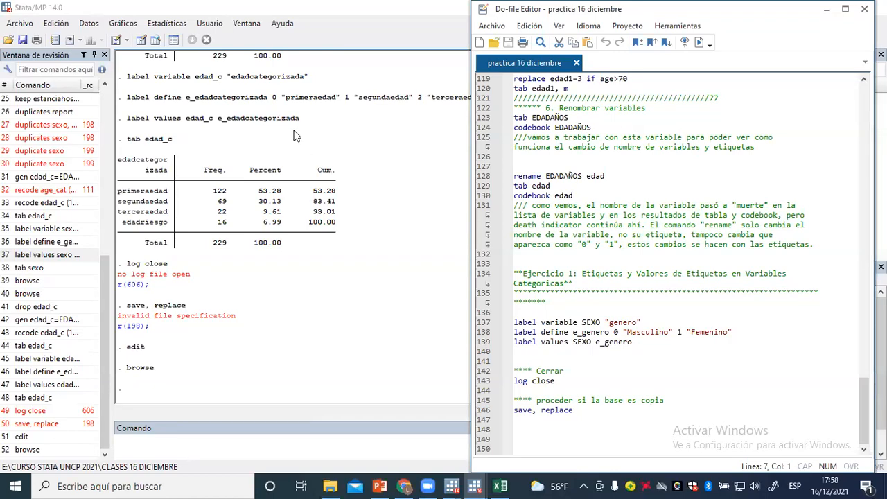
{"action": "left_click", "coordinate": [539, 301]}
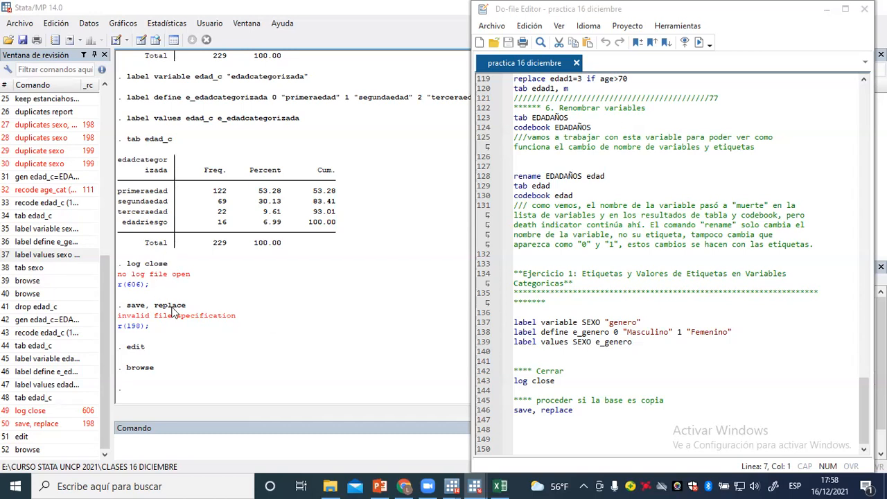
Step: Return to the main Stata window and review the output from the pwd, cd, use and log commands through to the end
{"action": "scroll", "coordinate": [268, 296], "scroll_direction": "up", "scroll_amount": 8}
{"action": "scroll", "coordinate": [271, 296], "scroll_direction": "up", "scroll_amount": 20}
{"action": "left_click", "coordinate": [364, 266]}
{"action": "left_click_drag", "start_coordinate": [661, 218], "coordinate": [671, 135]}
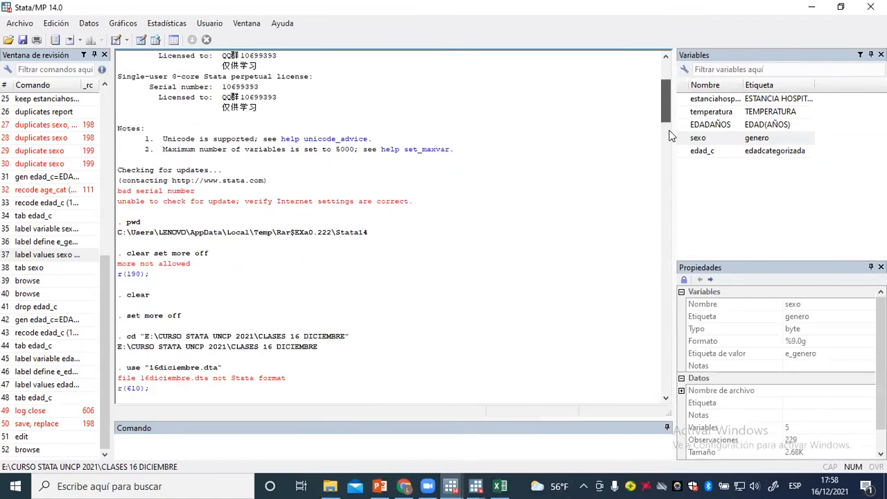
{"action": "scroll", "coordinate": [280, 163], "scroll_direction": "down", "scroll_amount": 3}
{"action": "scroll", "coordinate": [204, 264], "scroll_direction": "down", "scroll_amount": 2}
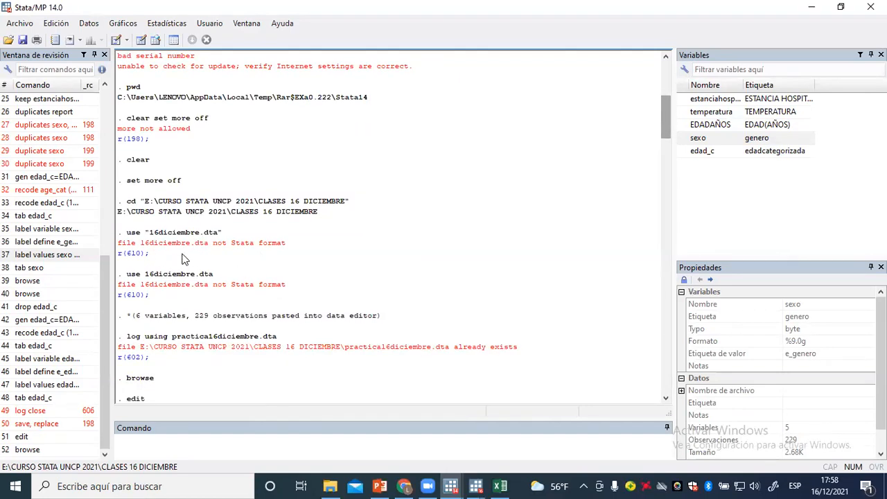
{"action": "scroll", "coordinate": [196, 290], "scroll_direction": "down", "scroll_amount": 1}
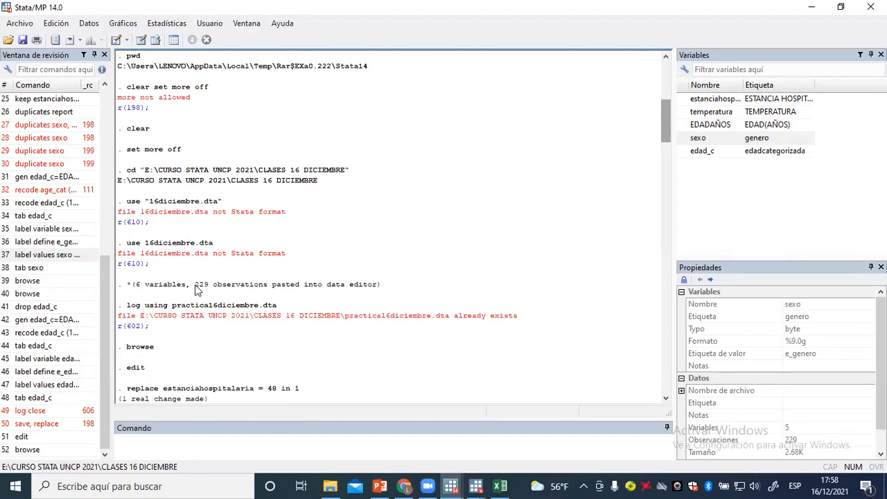
{"action": "scroll", "coordinate": [239, 253], "scroll_direction": "down", "scroll_amount": 1}
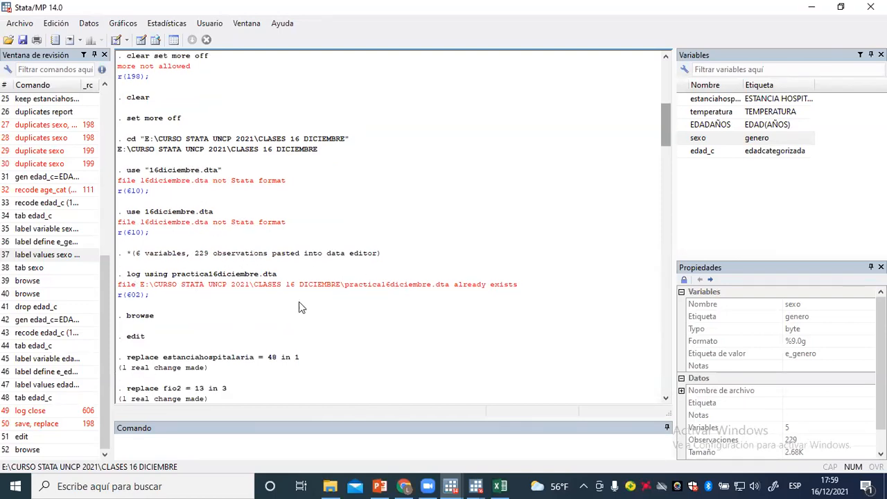
{"action": "scroll", "coordinate": [298, 305], "scroll_direction": "down", "scroll_amount": 20}
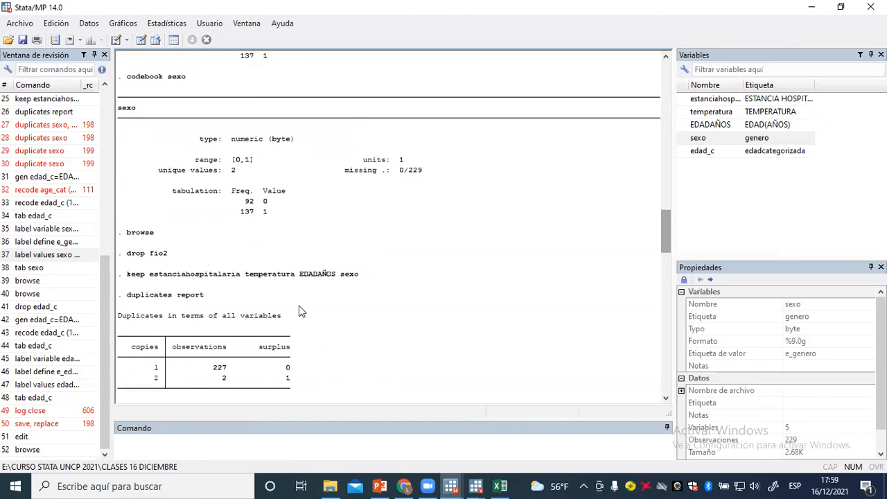
{"action": "scroll", "coordinate": [299, 310], "scroll_direction": "down", "scroll_amount": 12}
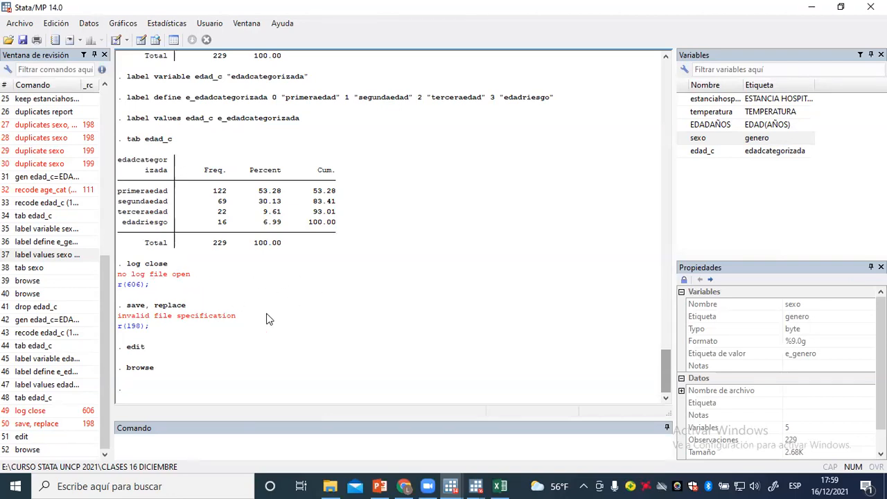
Step: Go over the whole session output again, from the data-loading commands to the sexo and edad_c labelling and tabulations
{"action": "scroll", "coordinate": [270, 318], "scroll_direction": "up", "scroll_amount": 13}
{"action": "scroll", "coordinate": [51, 290], "scroll_direction": "up", "scroll_amount": 8}
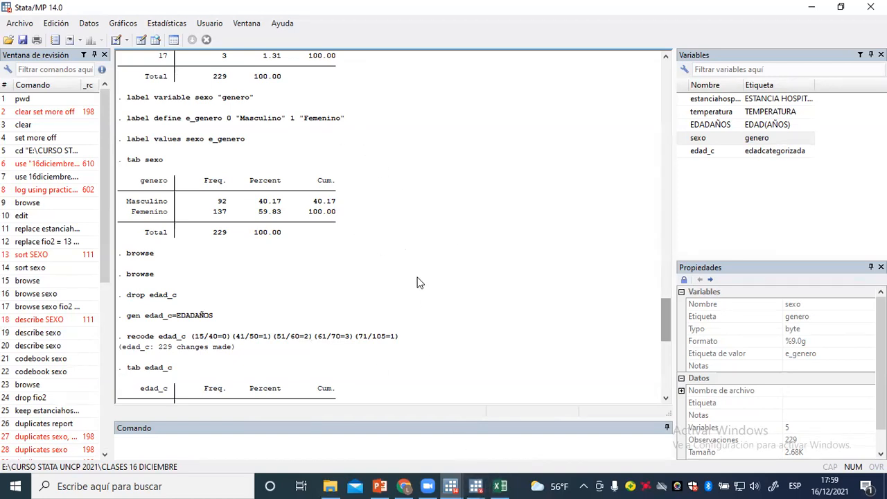
{"action": "scroll", "coordinate": [425, 313], "scroll_direction": "down", "scroll_amount": 10}
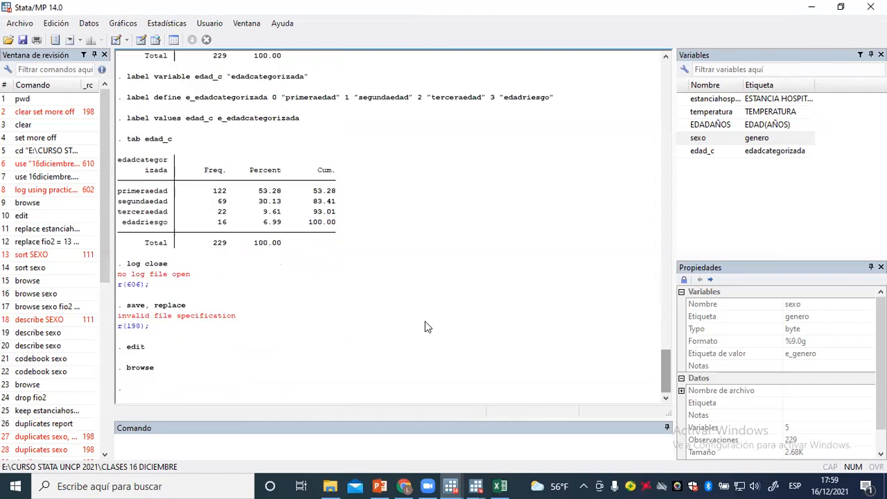
{"action": "scroll", "coordinate": [425, 328], "scroll_direction": "up", "scroll_amount": 10}
{"action": "scroll", "coordinate": [418, 331], "scroll_direction": "up", "scroll_amount": 15}
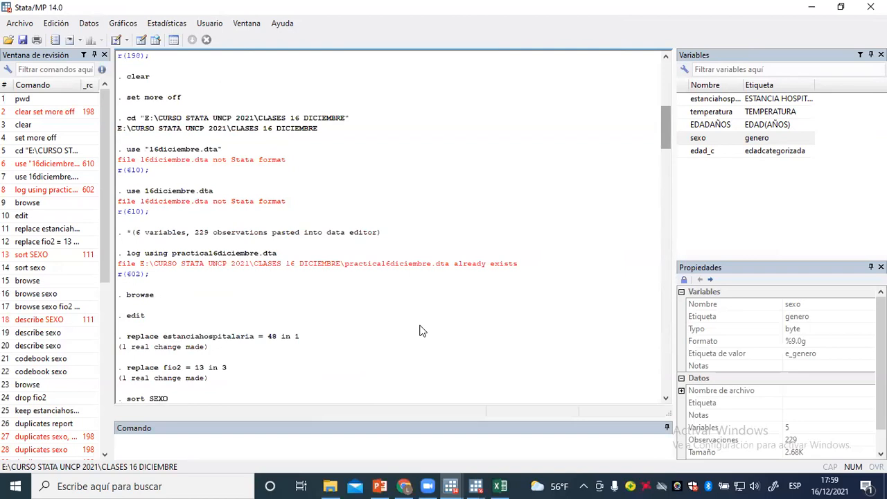
{"action": "scroll", "coordinate": [420, 330], "scroll_direction": "up", "scroll_amount": 7}
{"action": "scroll", "coordinate": [423, 330], "scroll_direction": "up", "scroll_amount": 3}
{"action": "scroll", "coordinate": [420, 330], "scroll_direction": "down", "scroll_amount": 20}
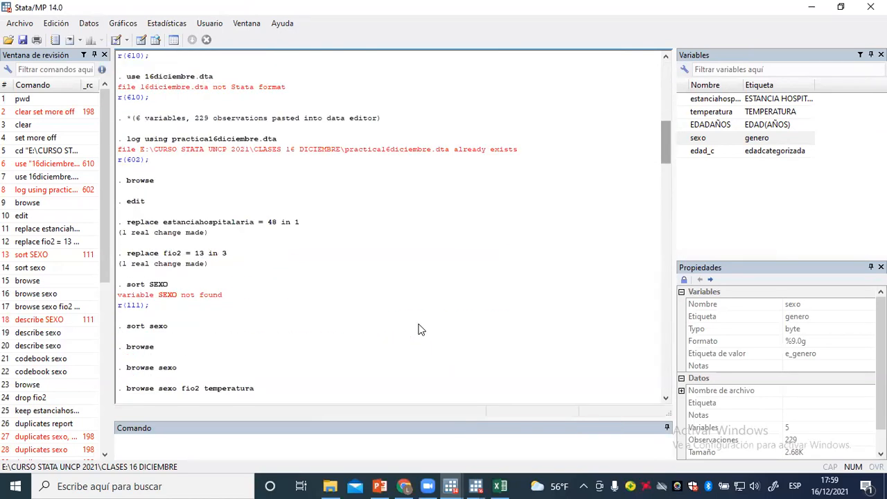
{"action": "scroll", "coordinate": [416, 328], "scroll_direction": "down", "scroll_amount": 15}
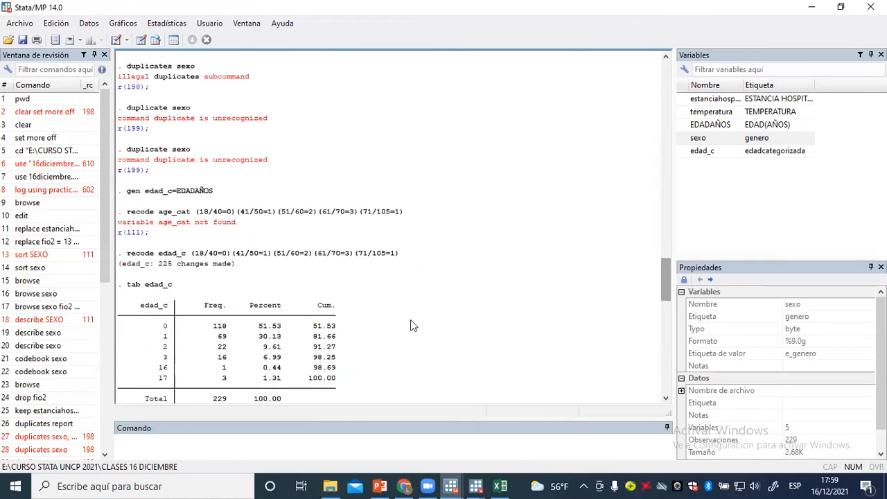
{"action": "scroll", "coordinate": [398, 310], "scroll_direction": "down", "scroll_amount": 5}
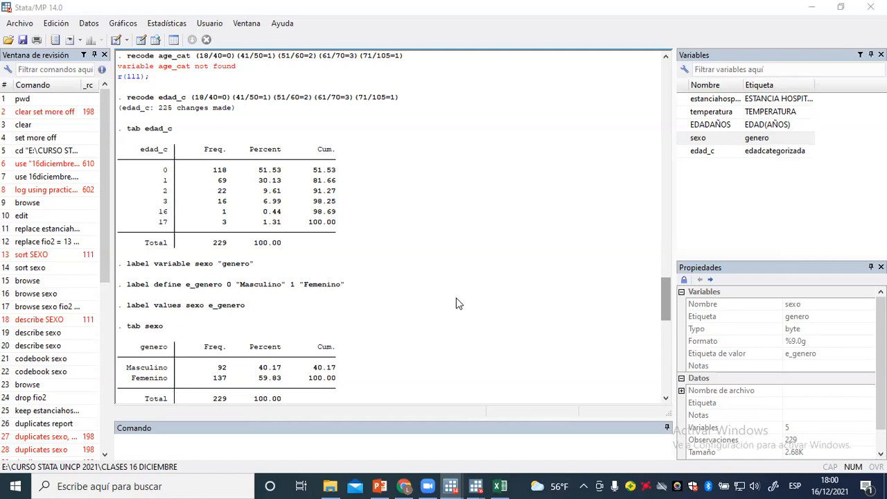
{"action": "scroll", "coordinate": [456, 303], "scroll_direction": "down", "scroll_amount": 12}
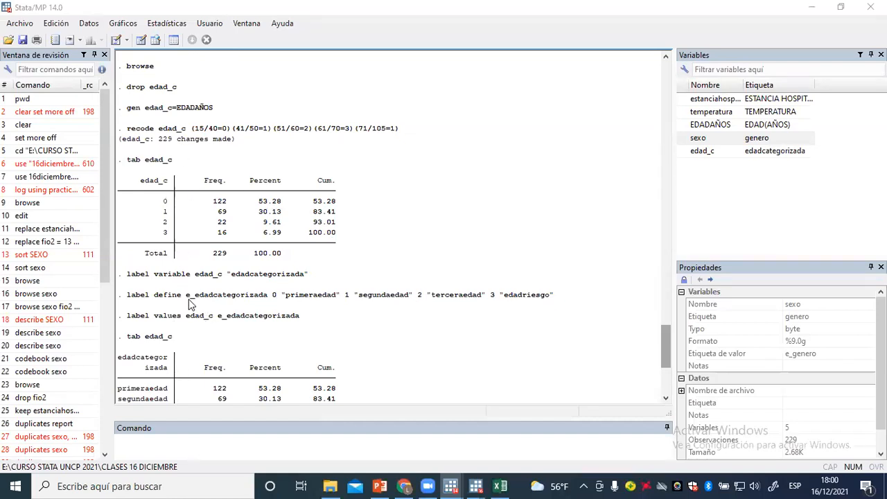
{"action": "scroll", "coordinate": [196, 302], "scroll_direction": "down", "scroll_amount": 2}
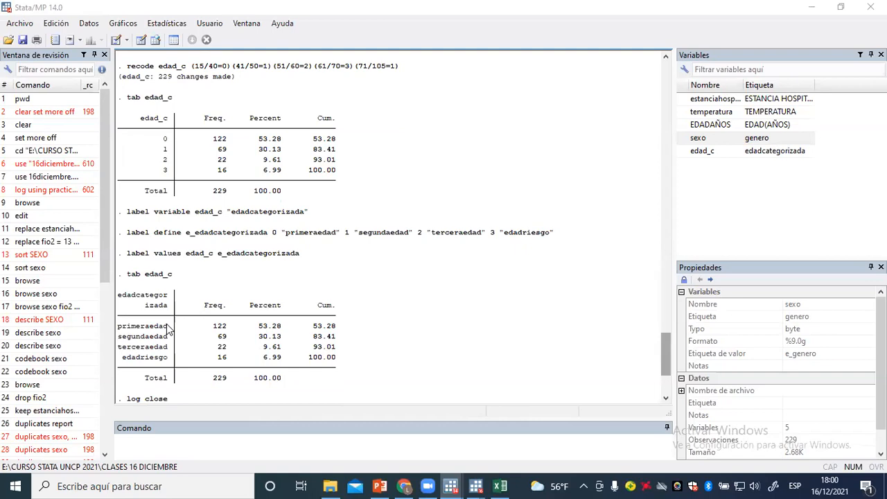